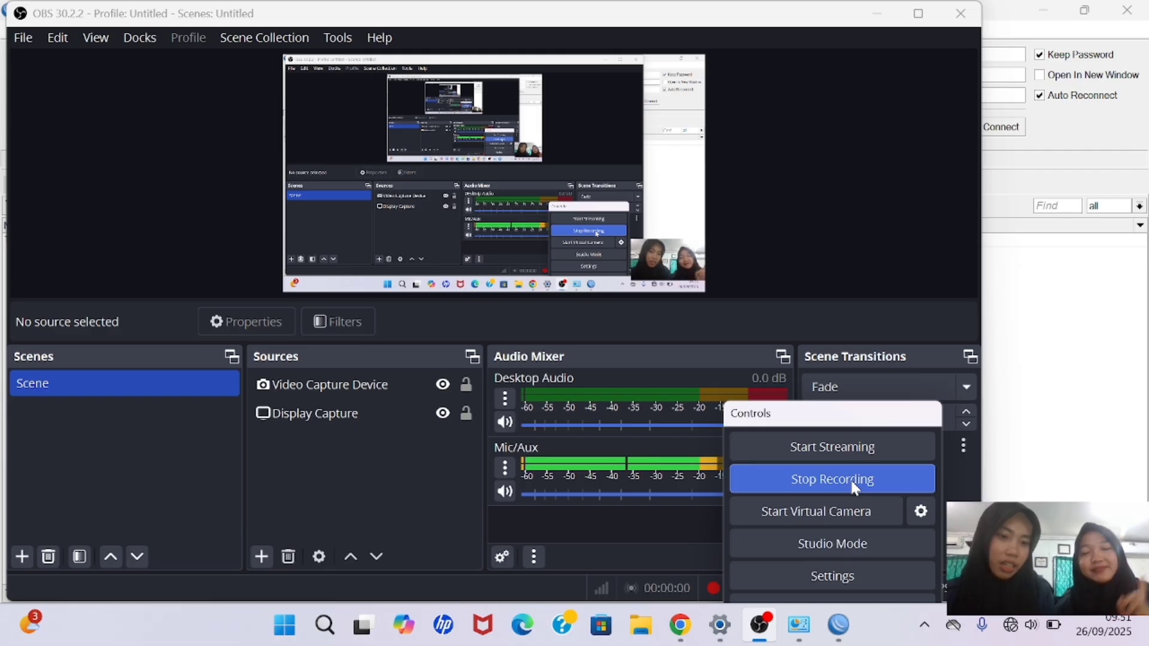
Switch to WinBox, connect to the discovered MikroTik router as admin, and dismiss the password change request.
{"action": "left_click", "coordinate": [847, 630]}
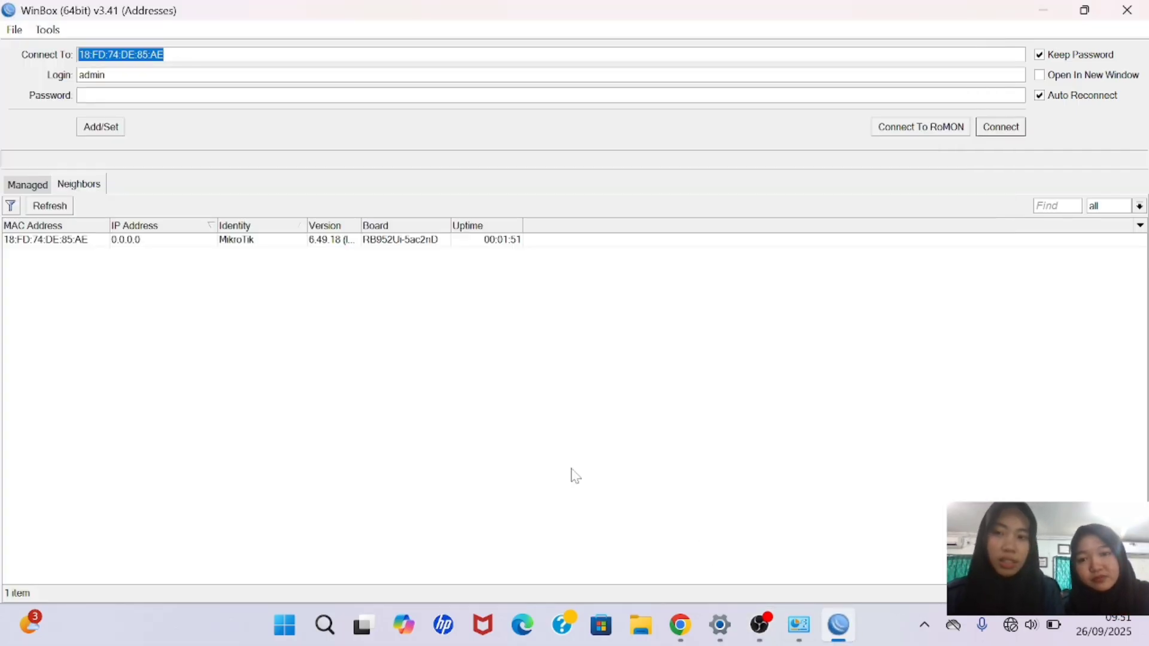
{"action": "left_click", "coordinate": [357, 246]}
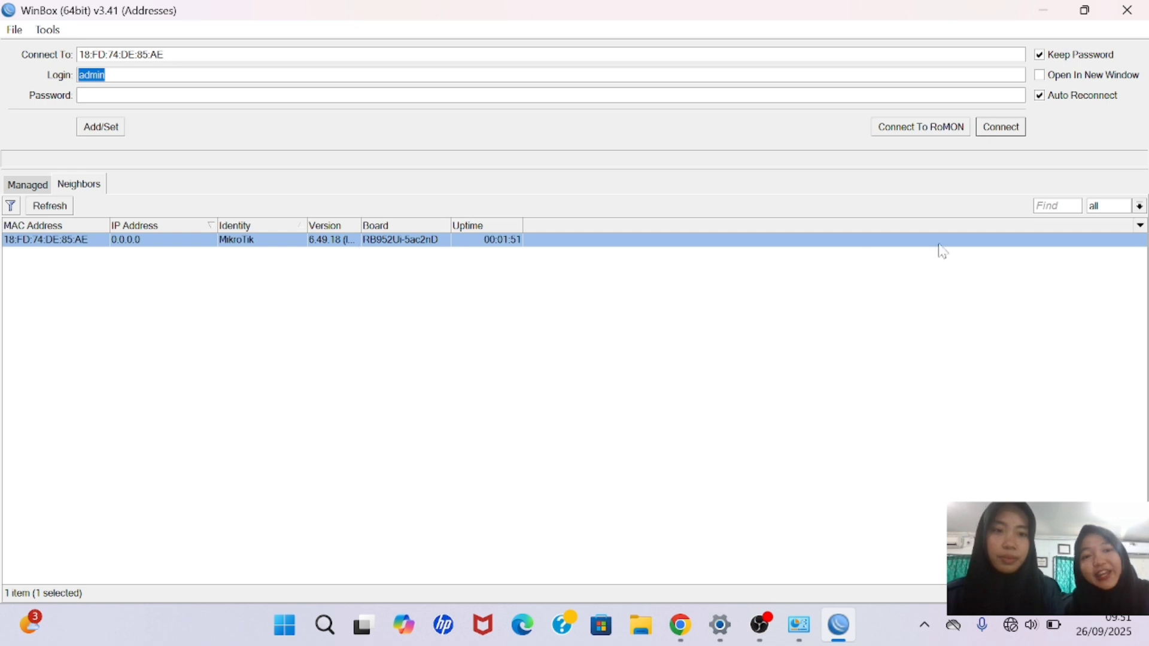
{"action": "left_click", "coordinate": [1001, 128]}
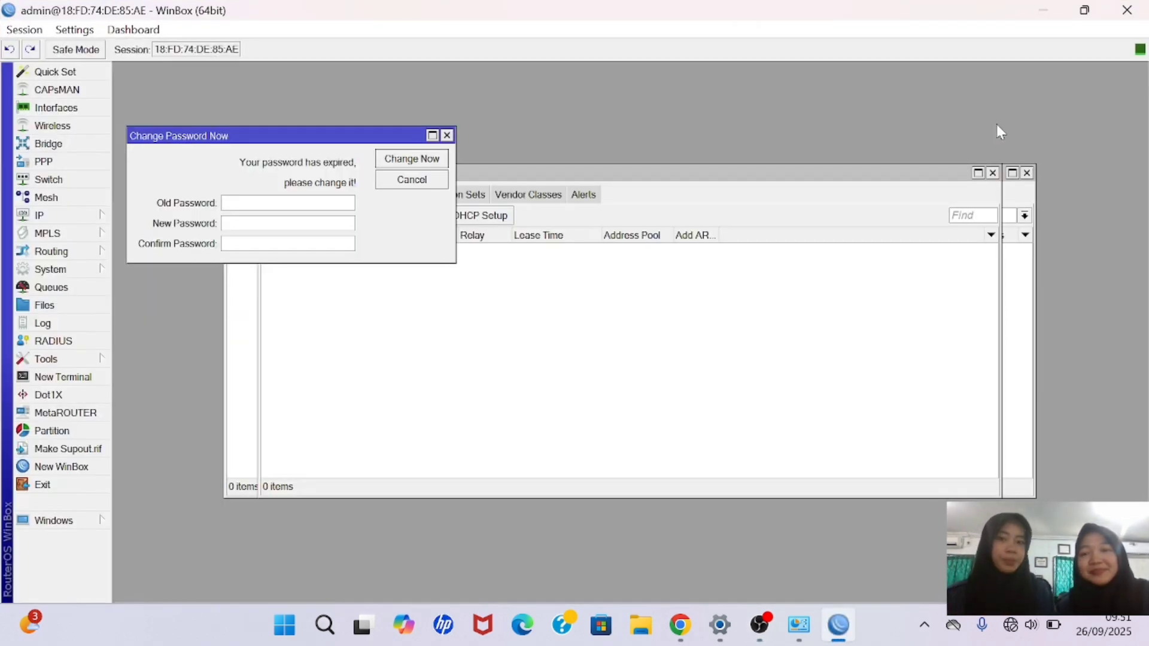
{"action": "left_click", "coordinate": [446, 136]}
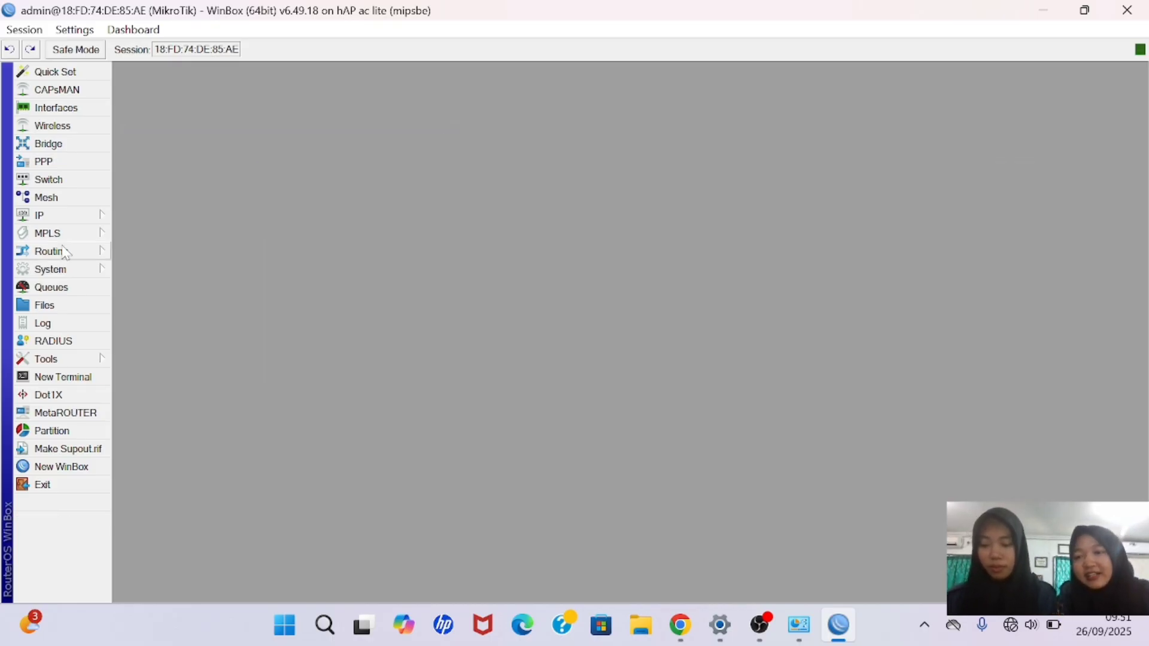
Add a DHCP client on interface ether1, keeping peer DNS, peer NTP and the default route enabled.
{"action": "left_click", "coordinate": [103, 217]}
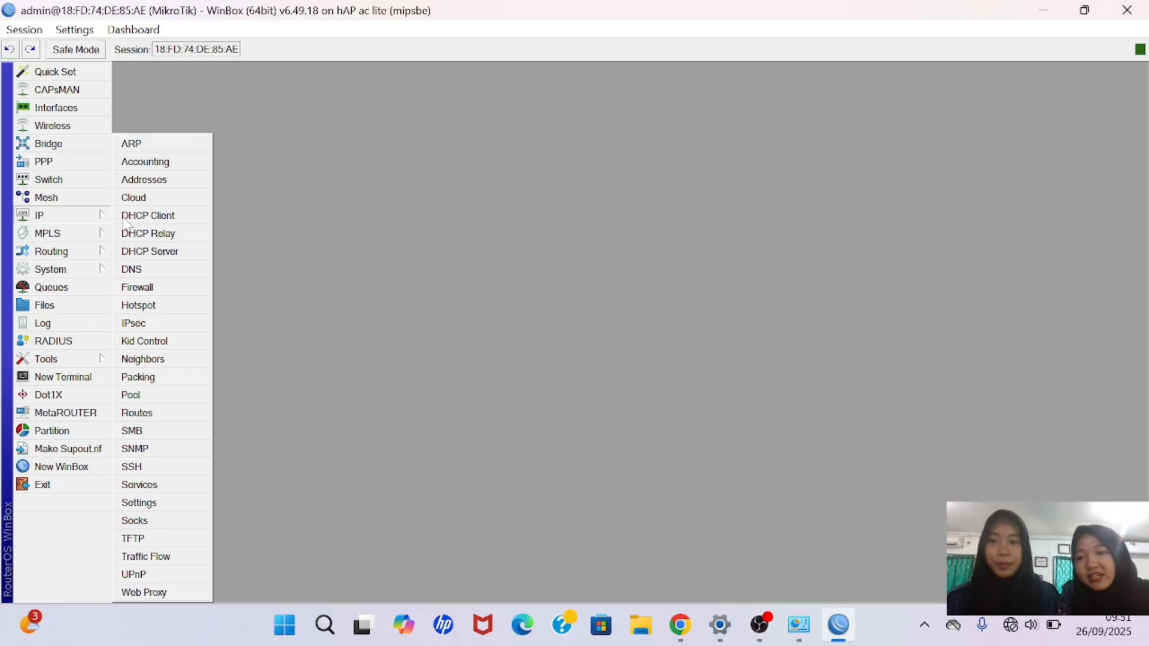
{"action": "left_click", "coordinate": [182, 220]}
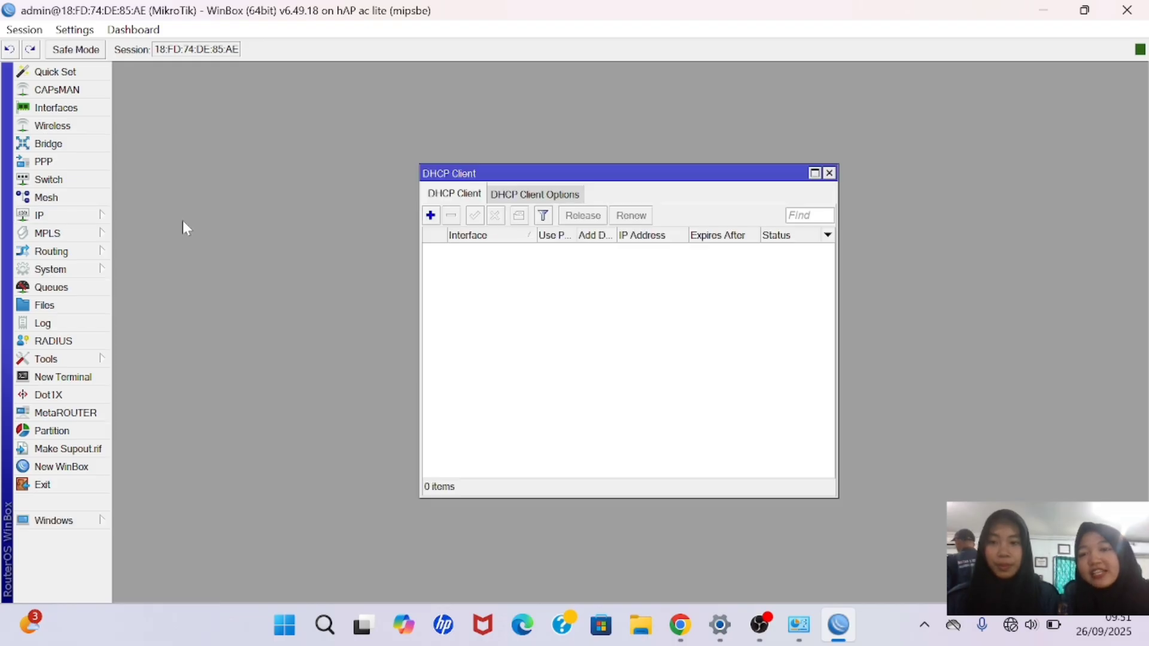
{"action": "left_click", "coordinate": [431, 216]}
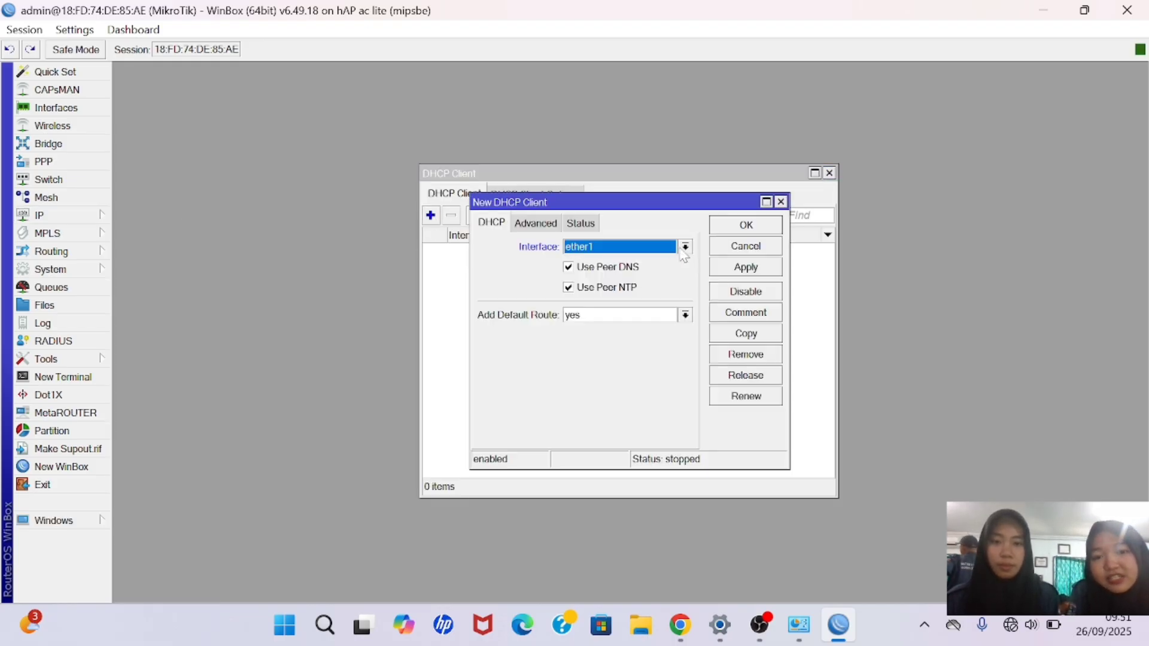
{"action": "left_click", "coordinate": [684, 248]}
{"action": "left_click", "coordinate": [661, 260]}
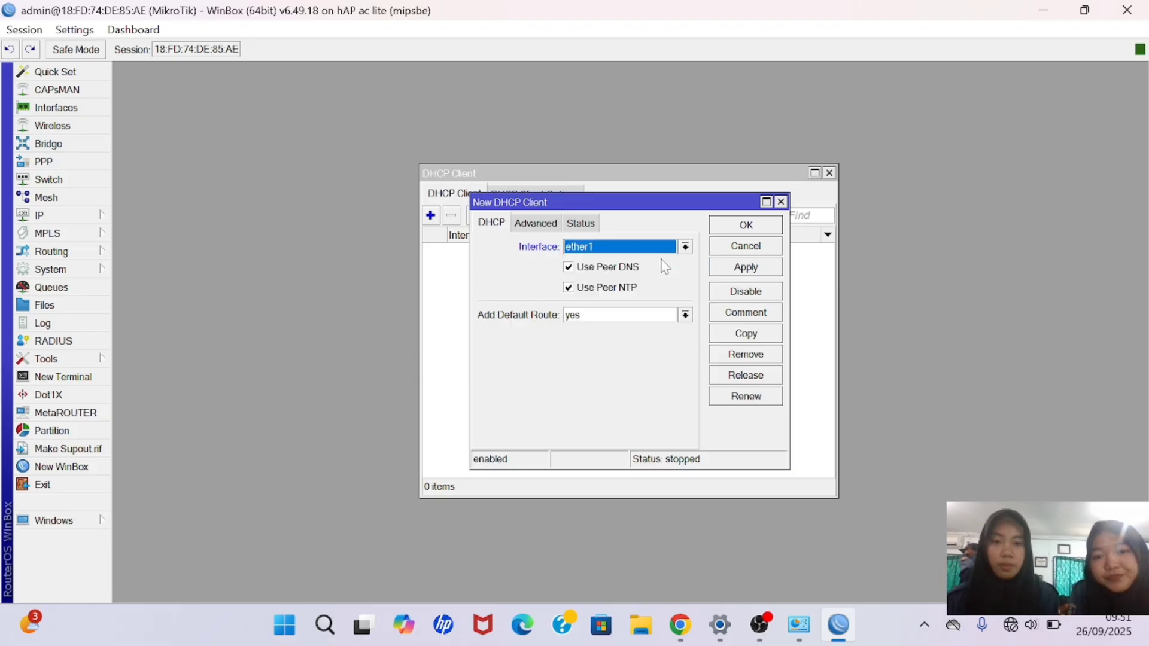
{"action": "left_click", "coordinate": [736, 268]}
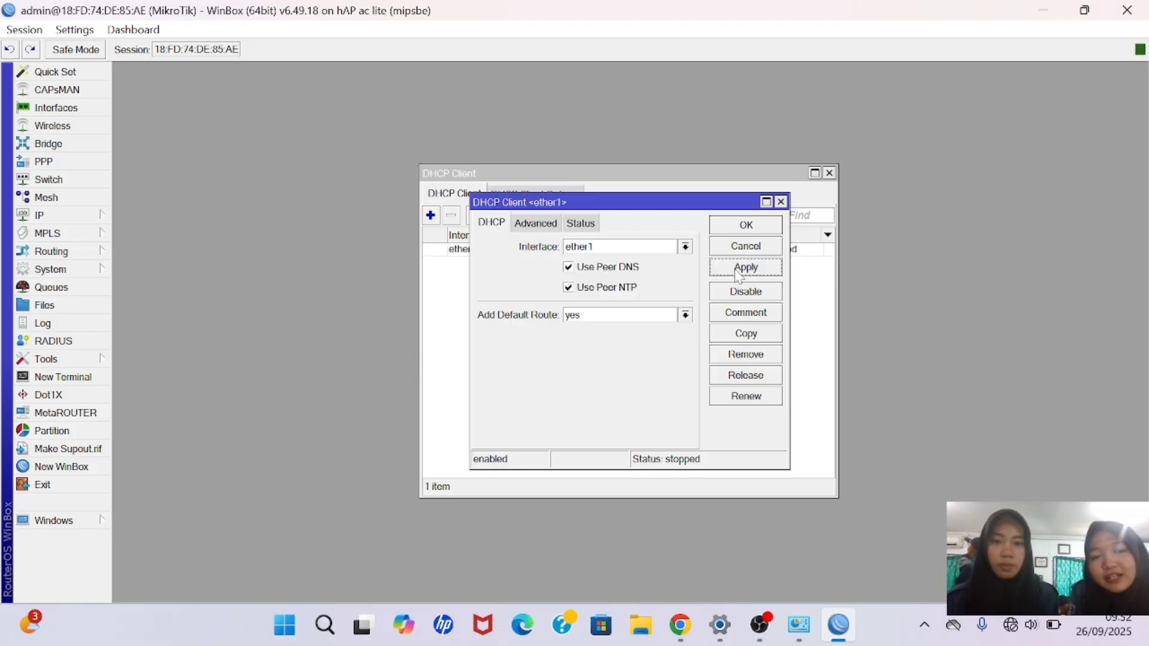
{"action": "left_click", "coordinate": [746, 224]}
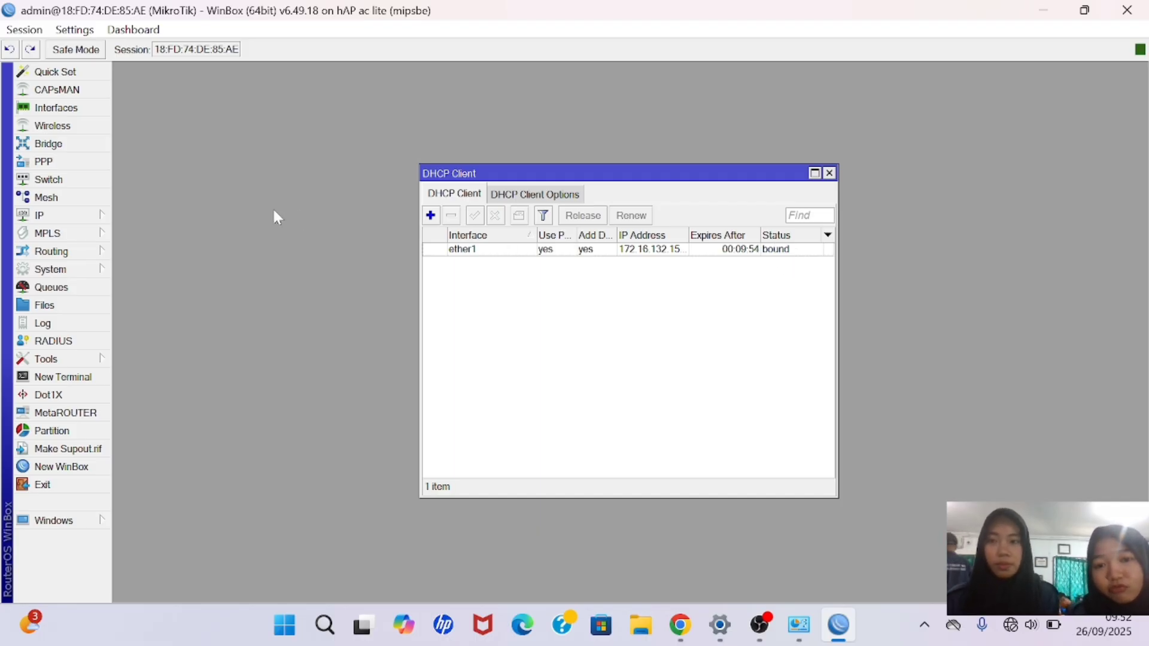
Add the IP address 192.168.1.1/24 to interface ether2.
{"action": "left_click", "coordinate": [102, 216]}
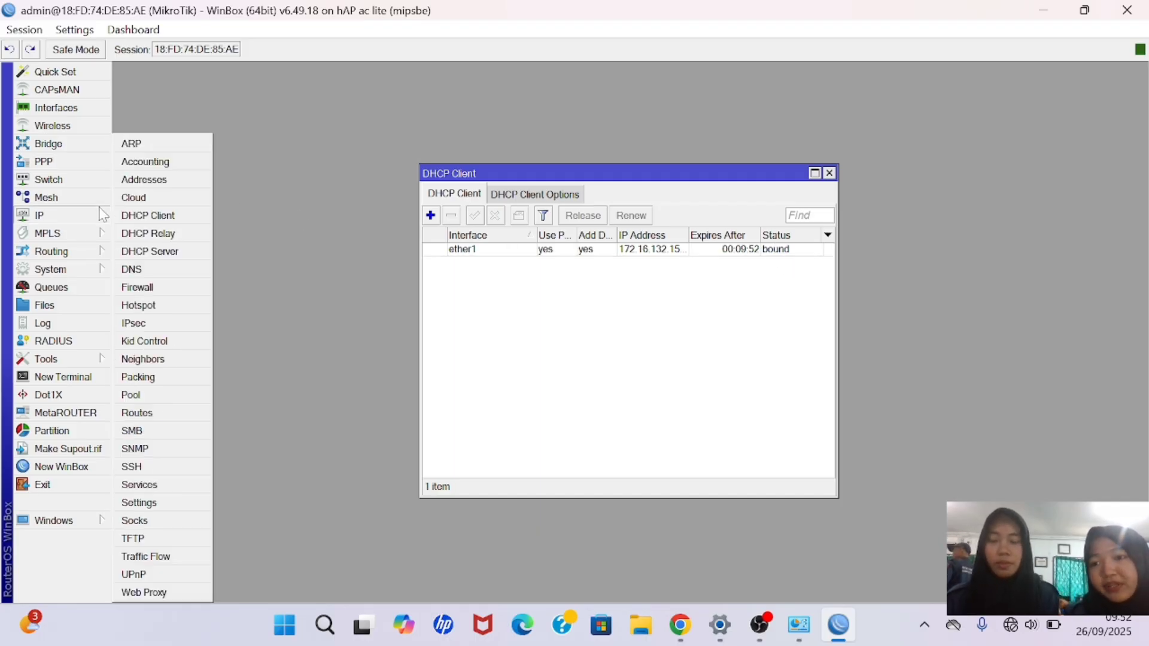
{"action": "left_click", "coordinate": [185, 182]}
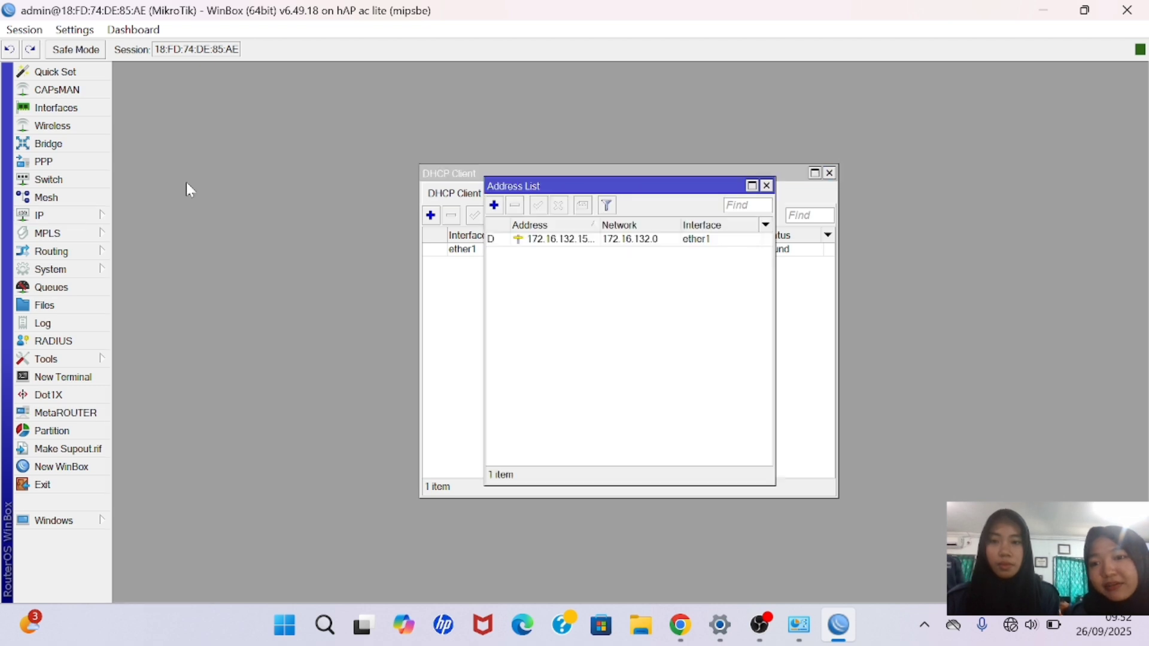
{"action": "left_click", "coordinate": [493, 207]}
{"action": "key", "text": "BackSpace"}
{"action": "type", "text": "1"}
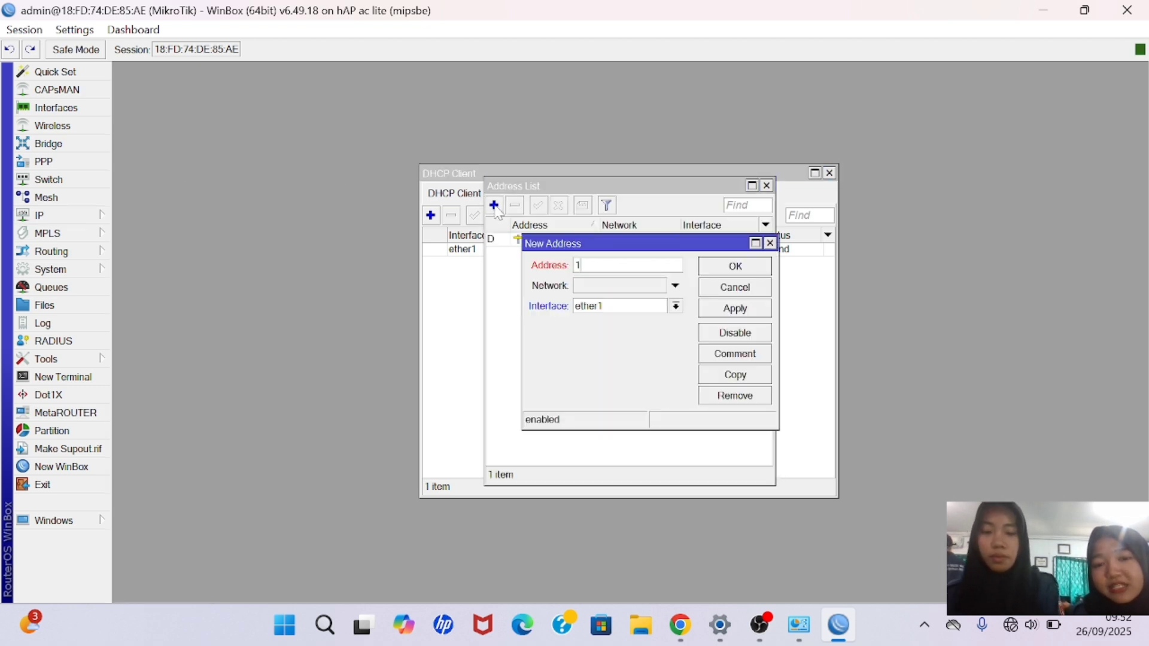
{"action": "type", "text": "92.1"}
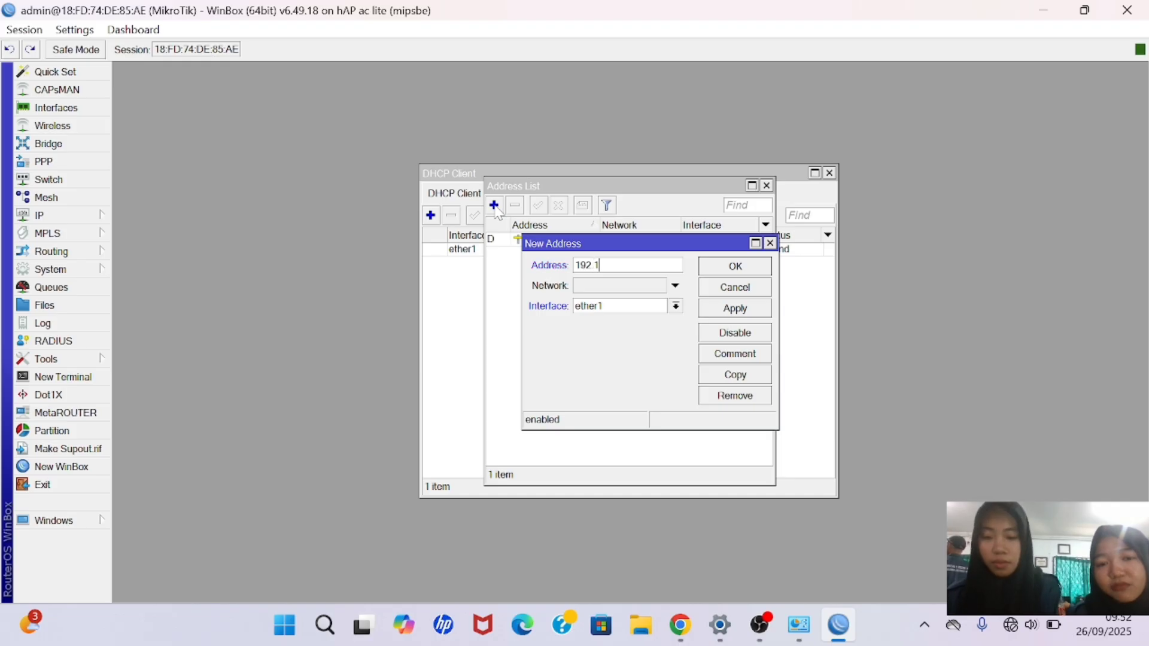
{"action": "type", "text": "68."}
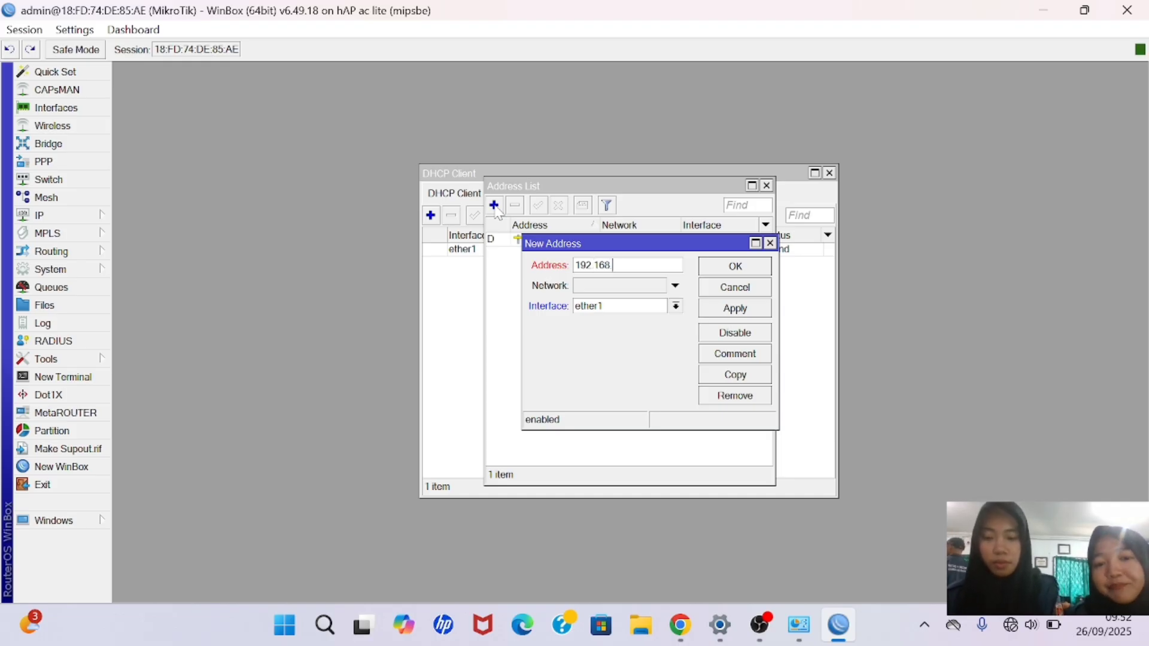
{"action": "type", "text": "1.1"}
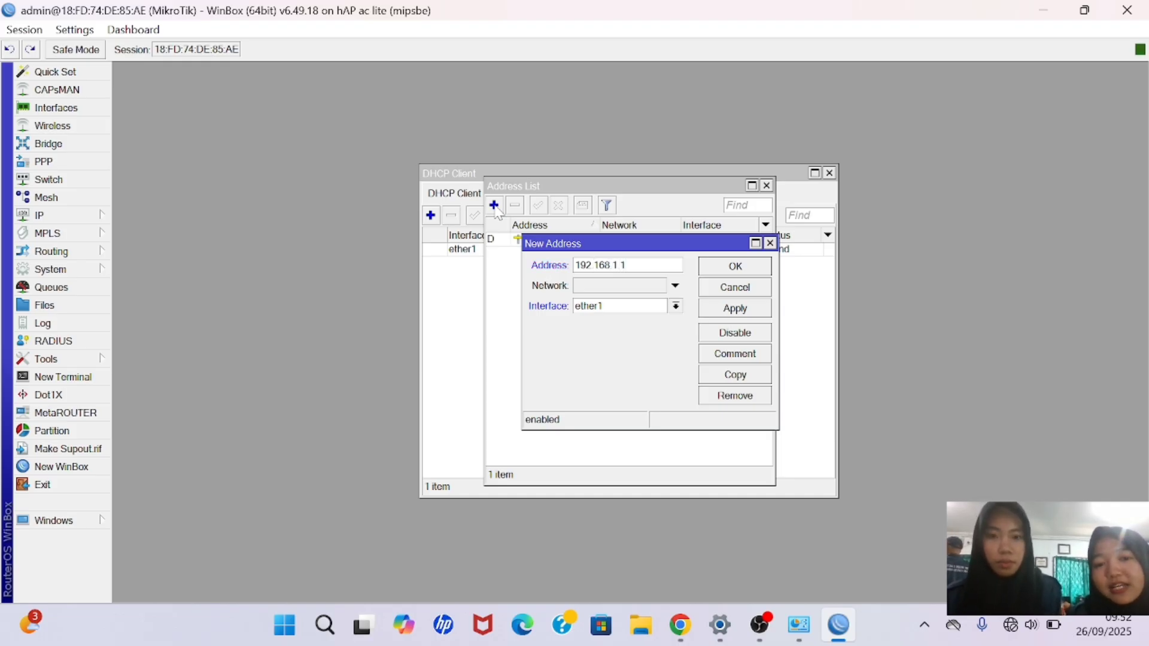
{"action": "type", "text": "/24"}
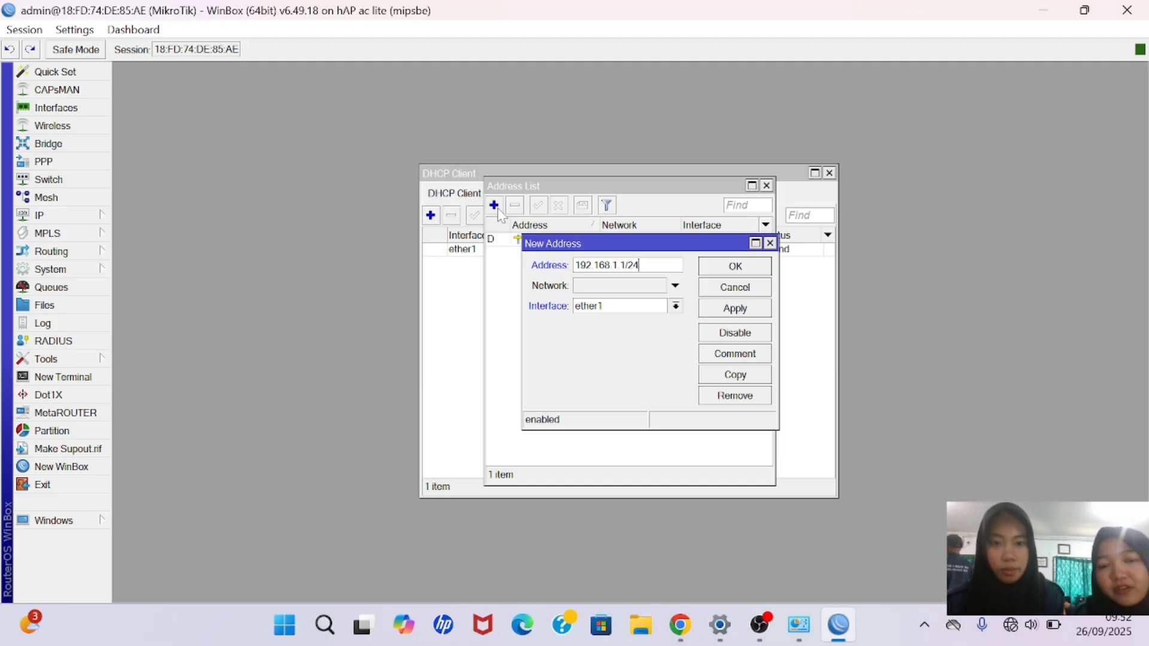
{"action": "left_click", "coordinate": [675, 306]}
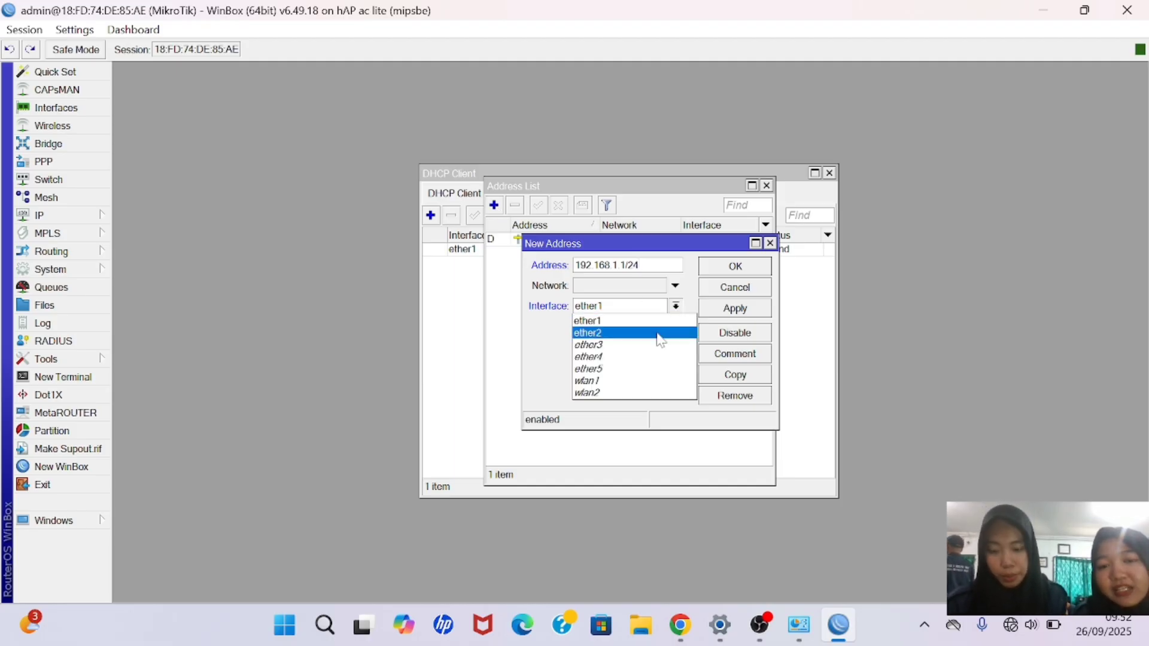
{"action": "left_click", "coordinate": [657, 333]}
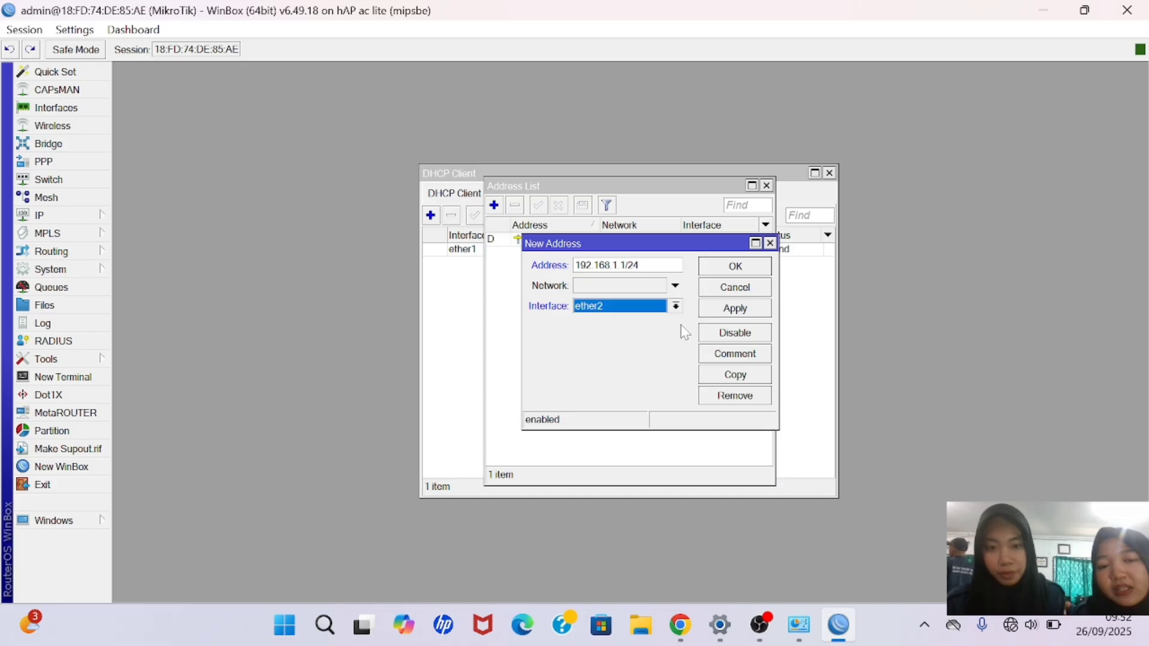
{"action": "left_click", "coordinate": [728, 317]}
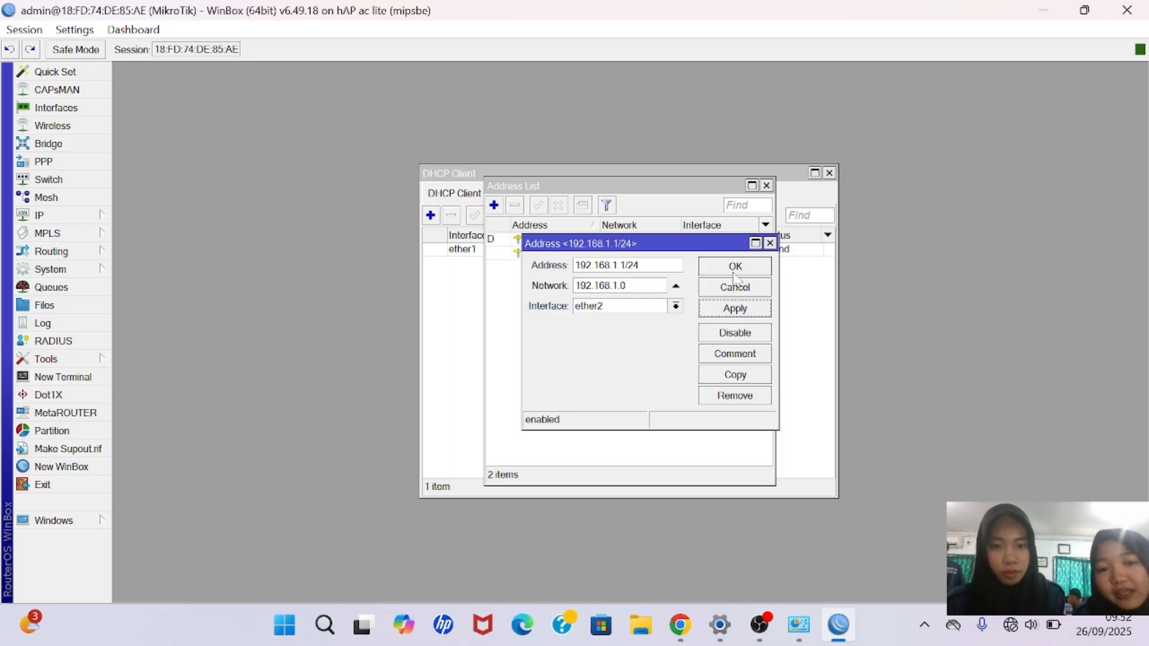
{"action": "left_click", "coordinate": [736, 273]}
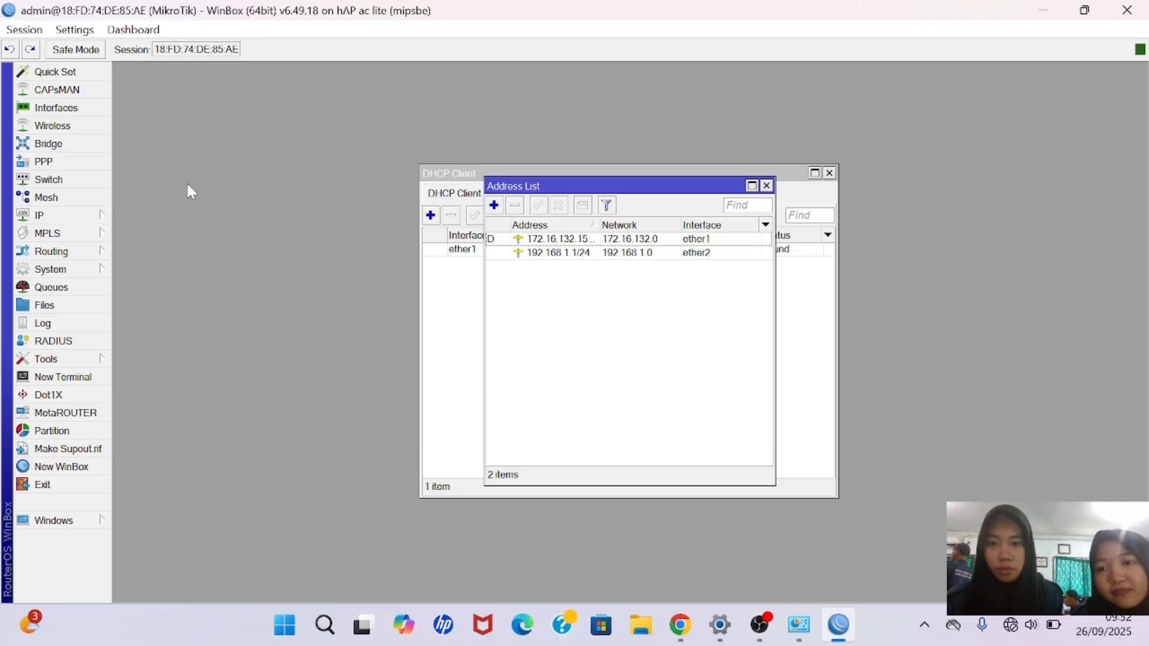
Set up a DHCP server on ether2 with the setup wizard, accepting all the proposed network, address pool and lease settings.
{"action": "left_click", "coordinate": [60, 216]}
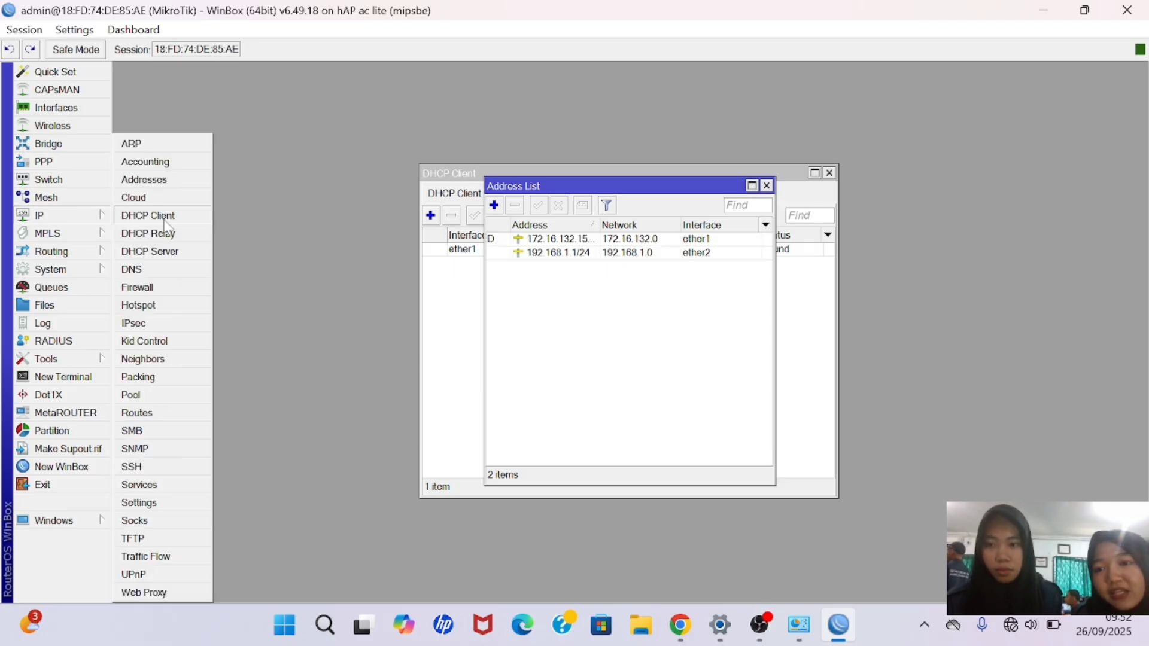
{"action": "left_click", "coordinate": [194, 257]}
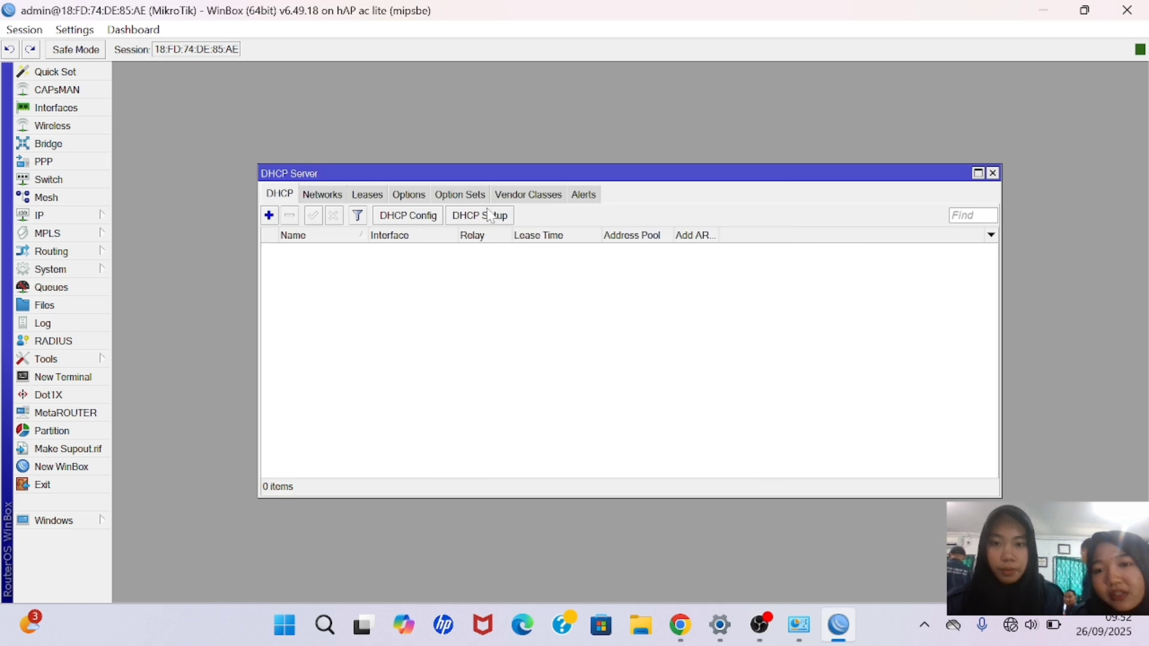
{"action": "left_click", "coordinate": [491, 219]}
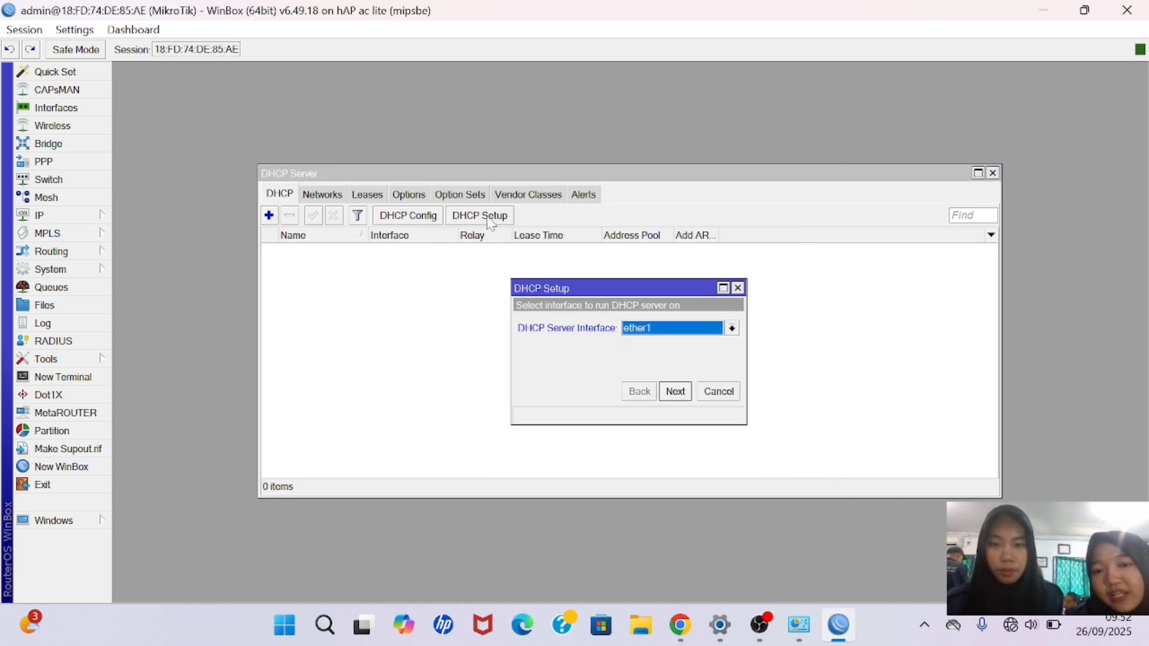
{"action": "left_click", "coordinate": [731, 328]}
{"action": "left_click", "coordinate": [717, 356]}
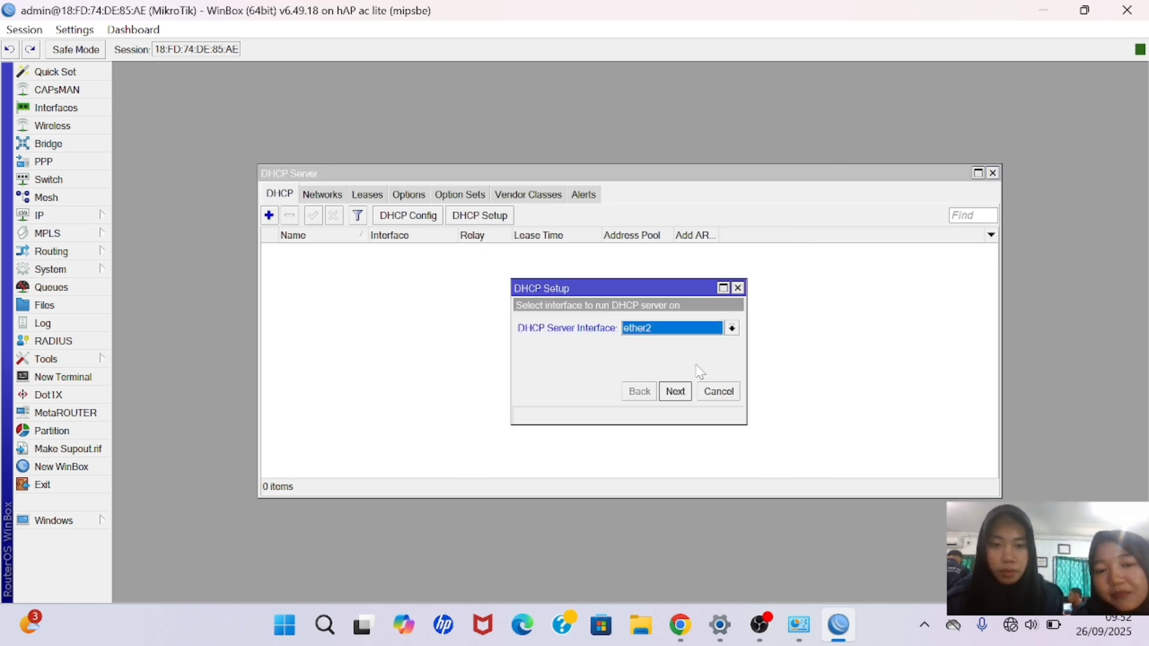
{"action": "left_click", "coordinate": [683, 393]}
{"action": "left_click", "coordinate": [682, 393]}
{"action": "left_click", "coordinate": [682, 393]}
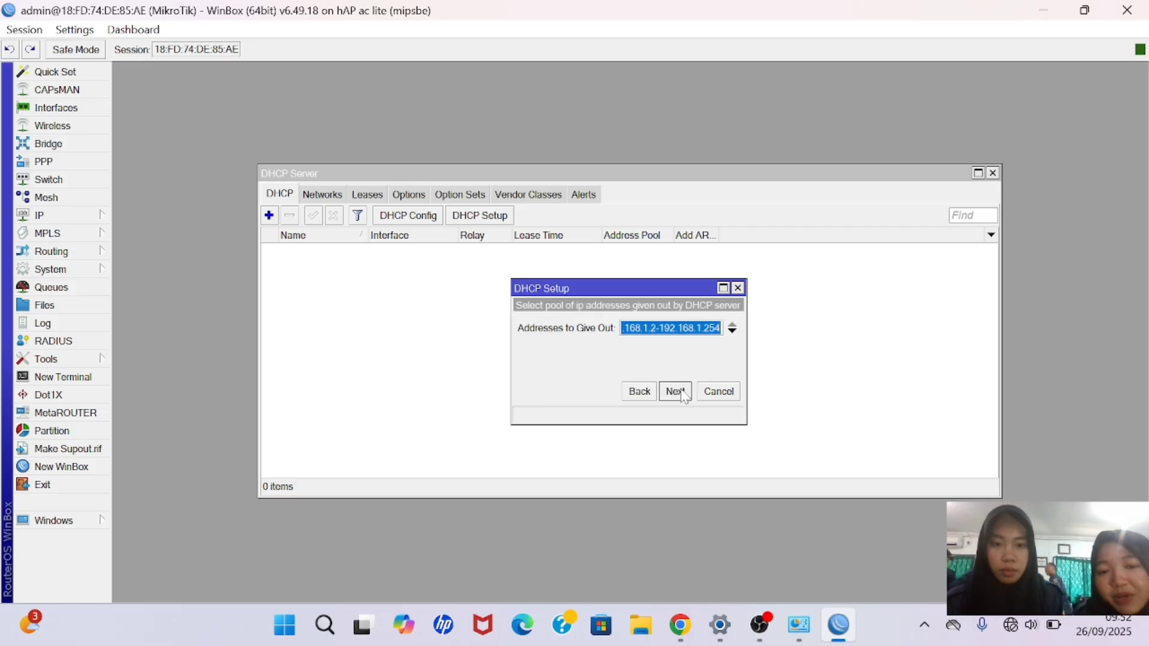
{"action": "left_click", "coordinate": [681, 393]}
{"action": "left_click", "coordinate": [681, 393]}
{"action": "left_click", "coordinate": [683, 393]}
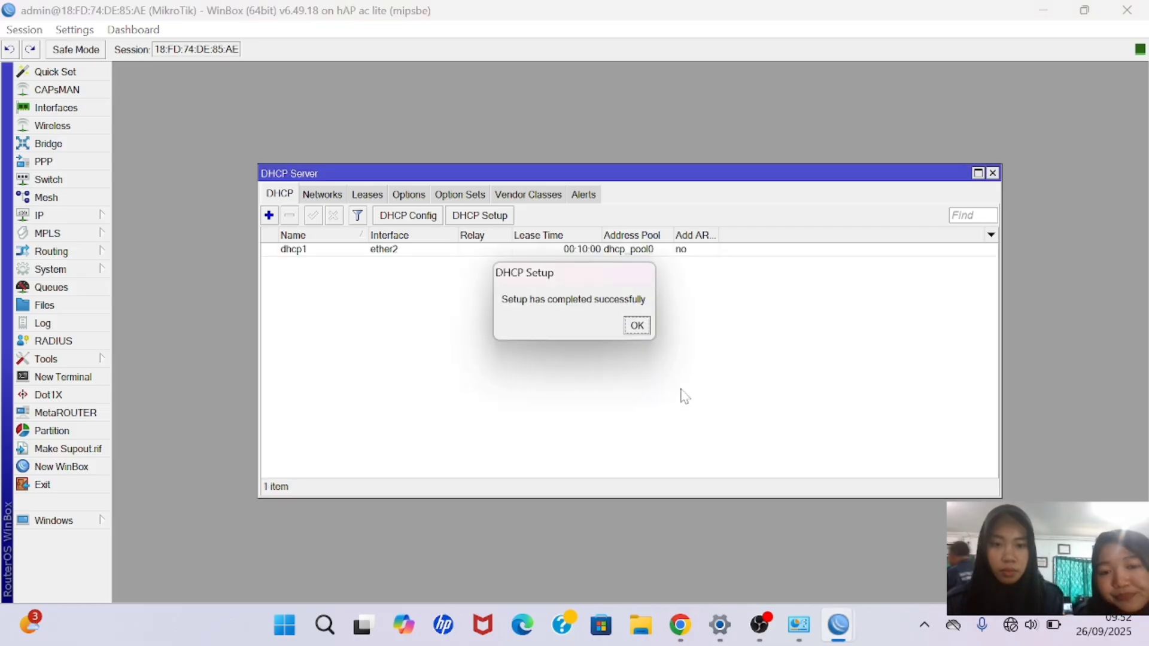
{"action": "left_click", "coordinate": [637, 326]}
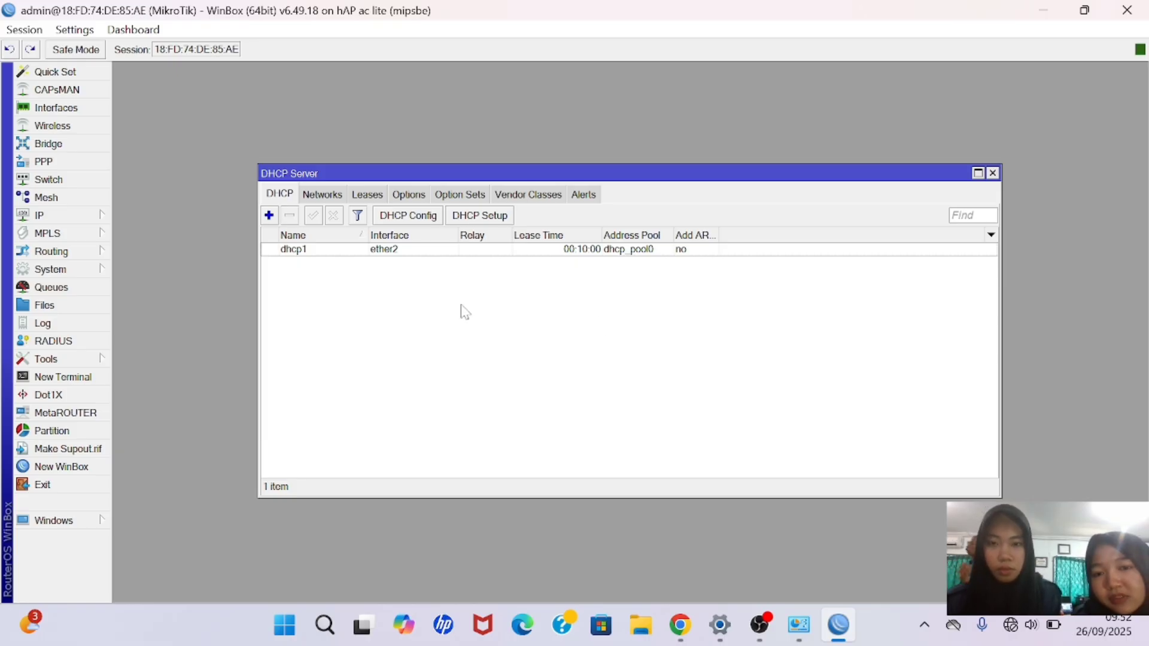
Set the router's DNS server to 8.8.8.8 and apply the DNS settings.
{"action": "left_click", "coordinate": [75, 217]}
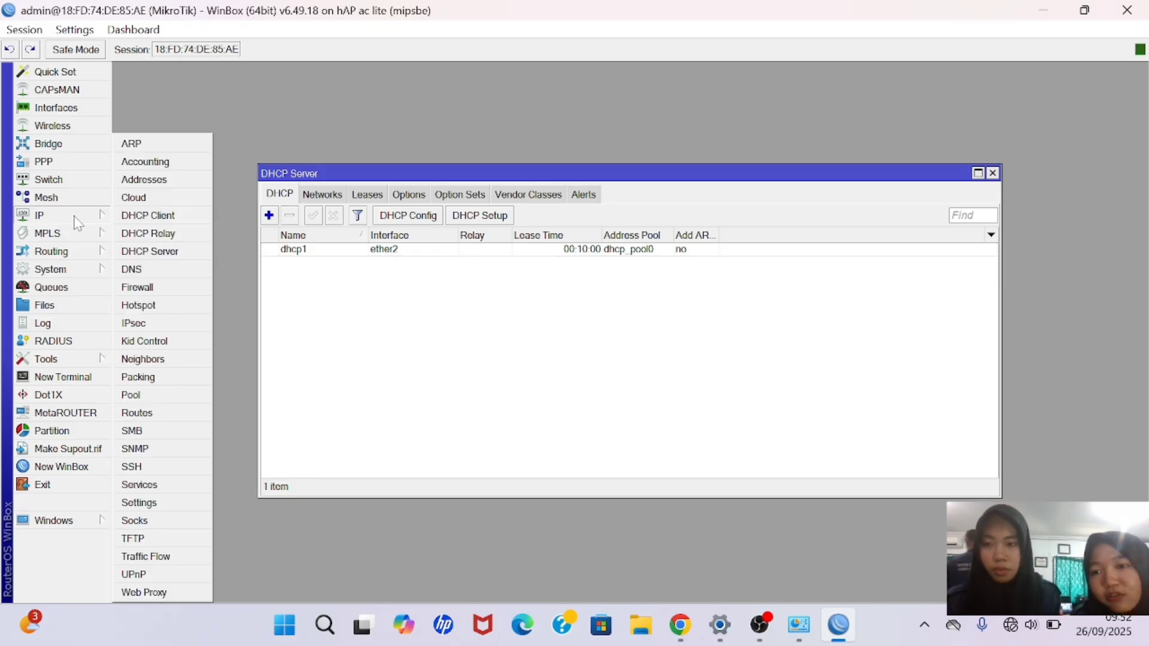
{"action": "left_click", "coordinate": [173, 268]}
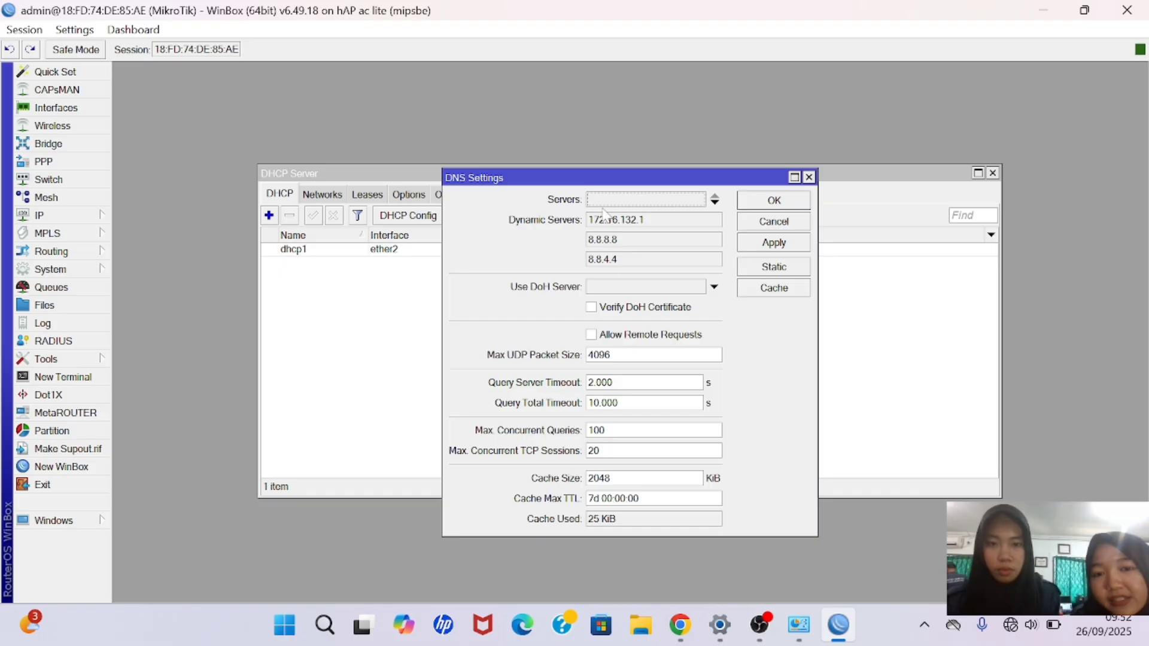
{"action": "left_click", "coordinate": [606, 201]}
{"action": "key", "text": "BackSpace"}
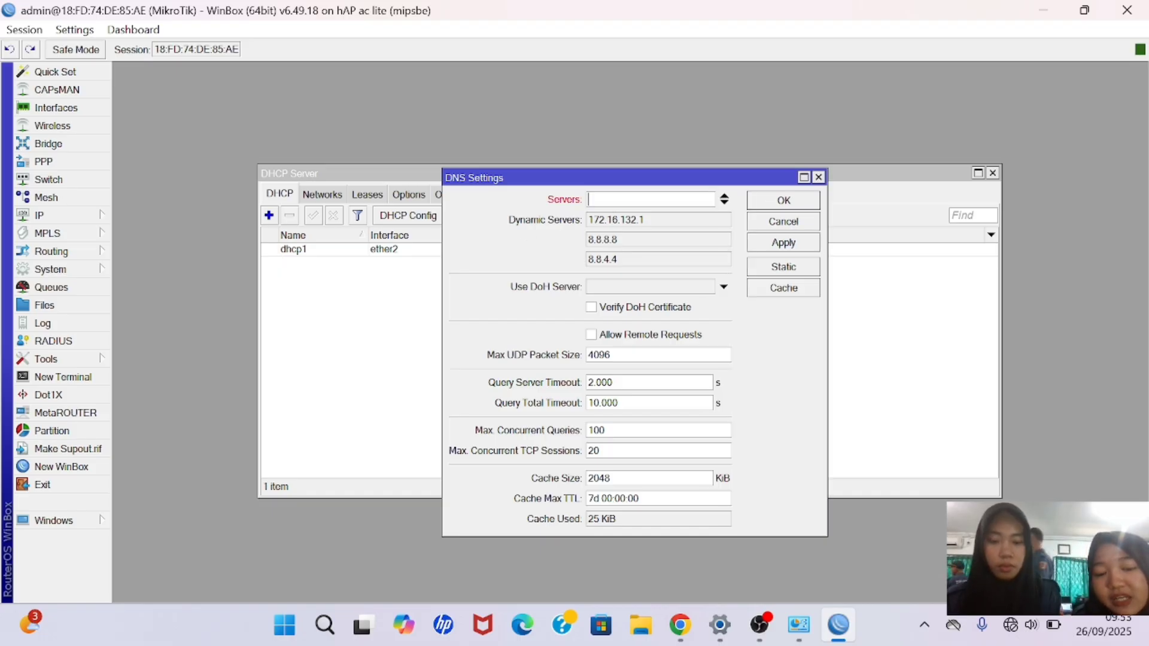
{"action": "type", "text": "8.8.8.8"}
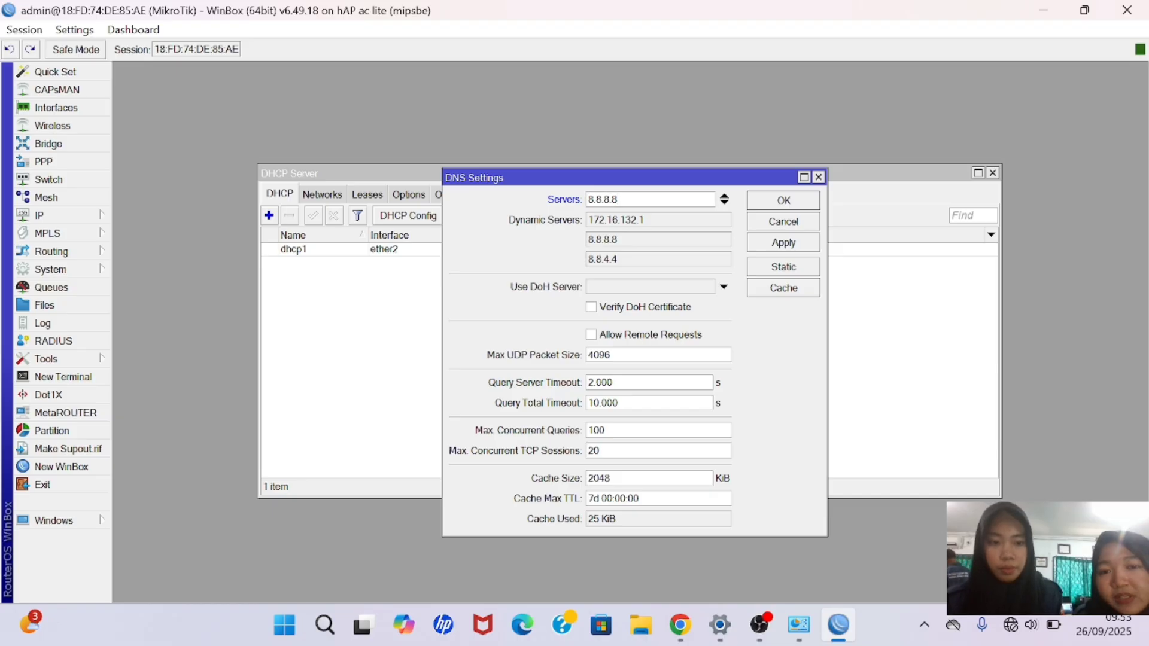
{"action": "left_click", "coordinate": [779, 245]}
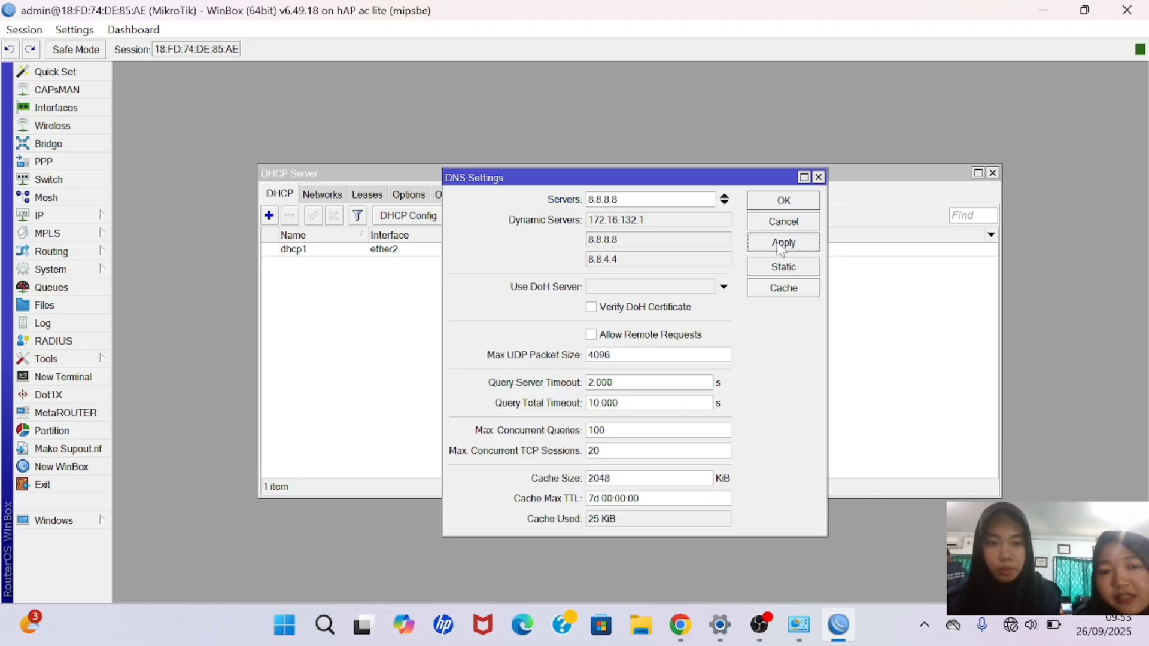
{"action": "left_click", "coordinate": [781, 206]}
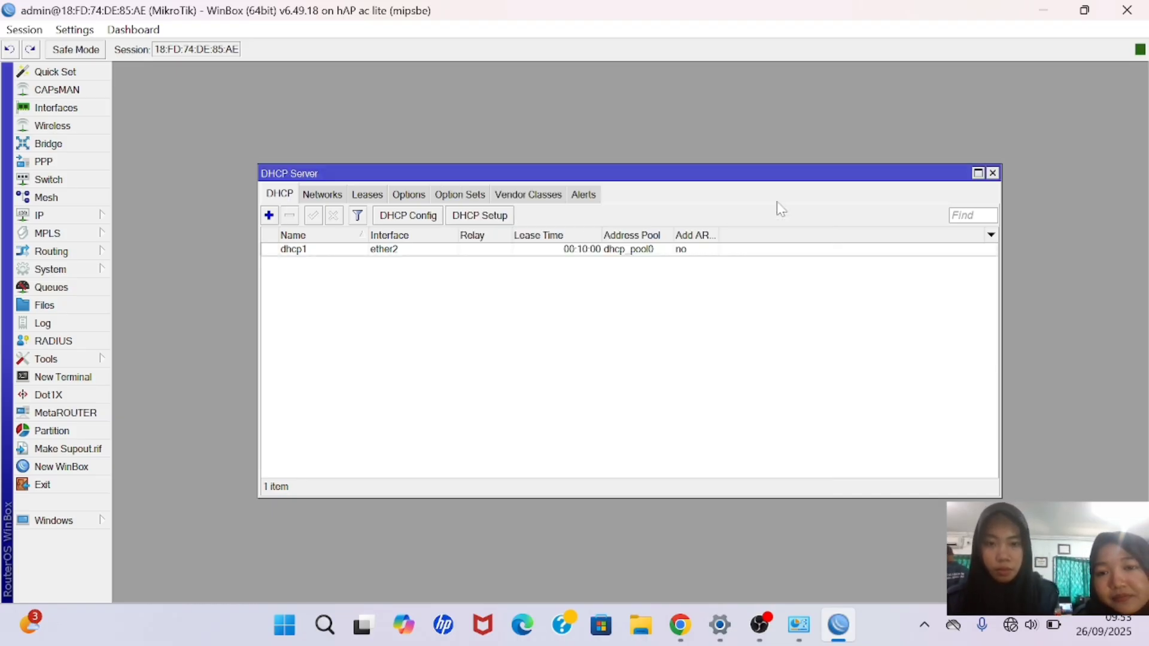
Start a new firewall NAT rule in the srcnat chain with ether1 as the outgoing interface.
{"action": "left_click", "coordinate": [92, 218]}
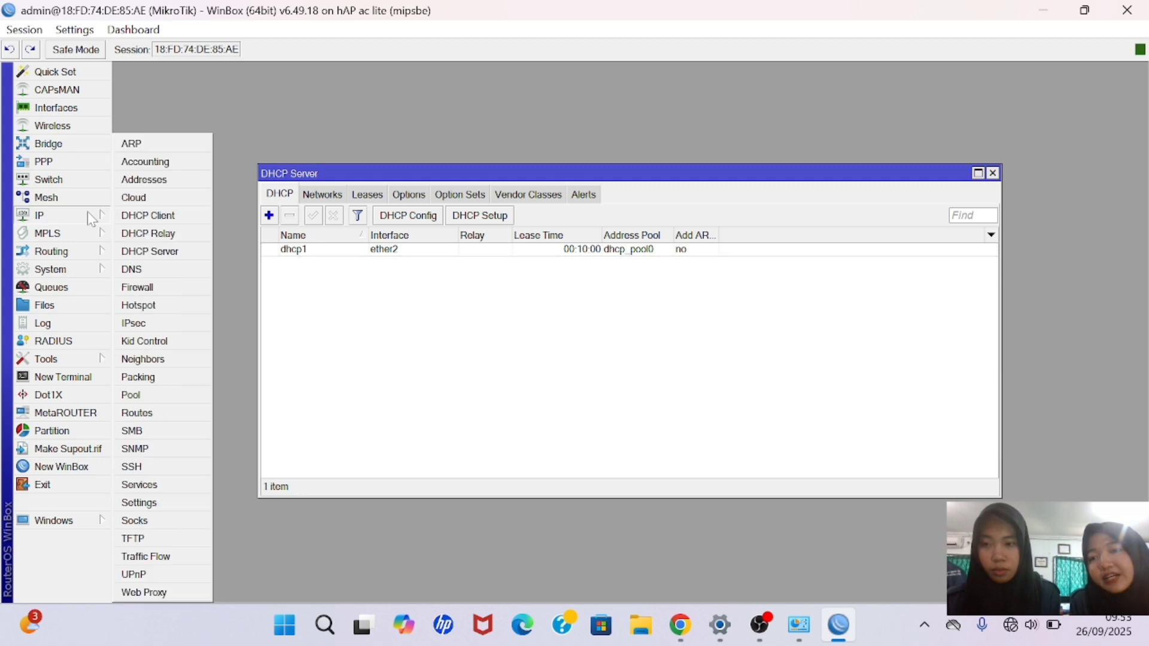
{"action": "left_click", "coordinate": [160, 288]}
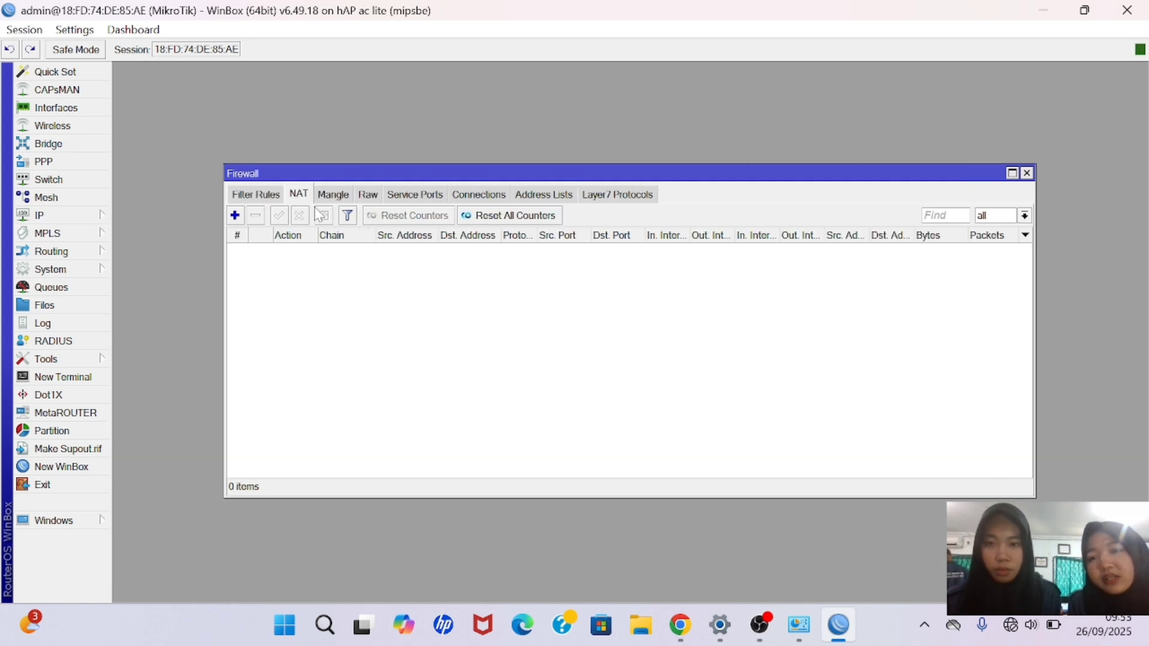
{"action": "left_click", "coordinate": [236, 217]}
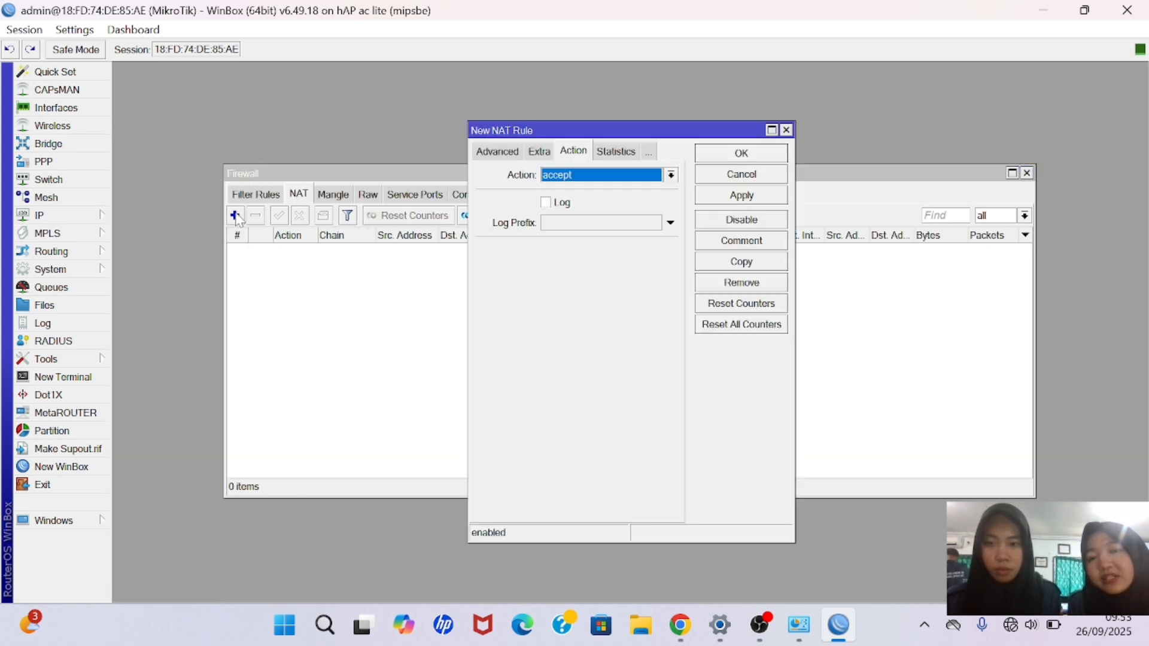
{"action": "left_click", "coordinate": [301, 202]}
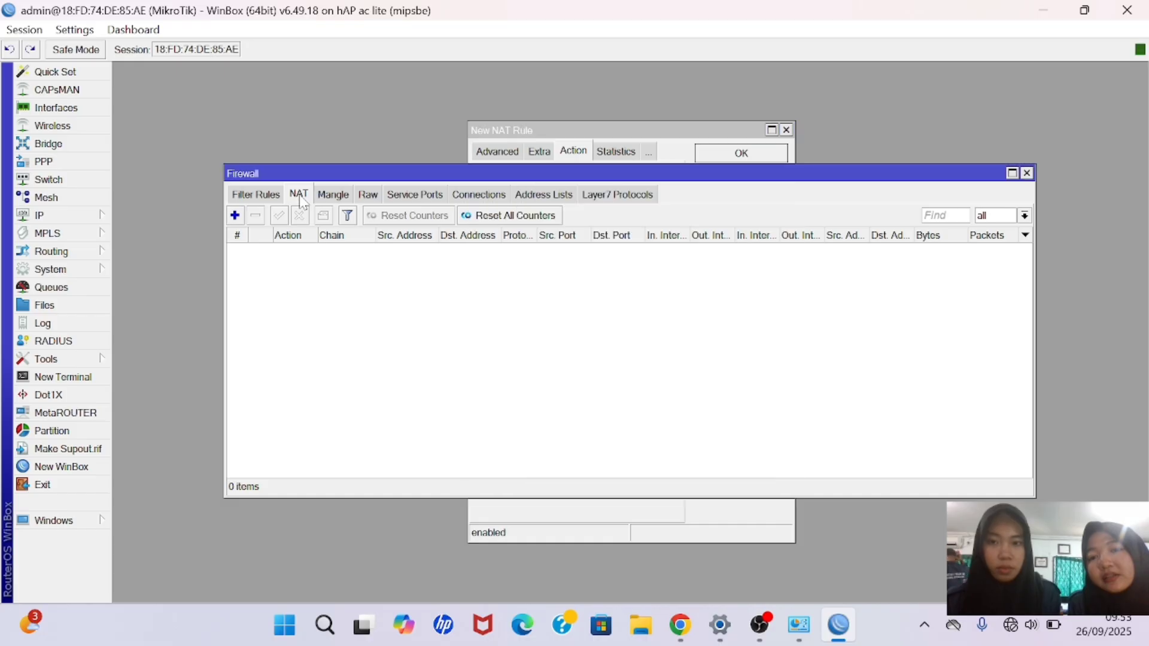
{"action": "left_click", "coordinate": [234, 216]}
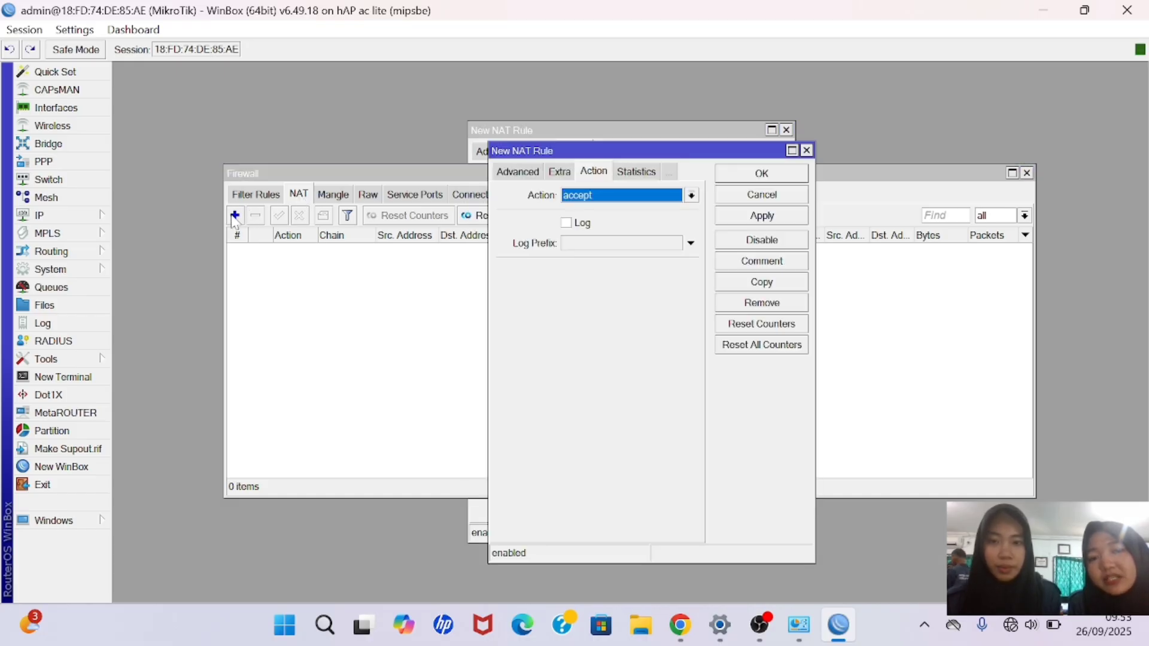
{"action": "left_click", "coordinate": [517, 173]}
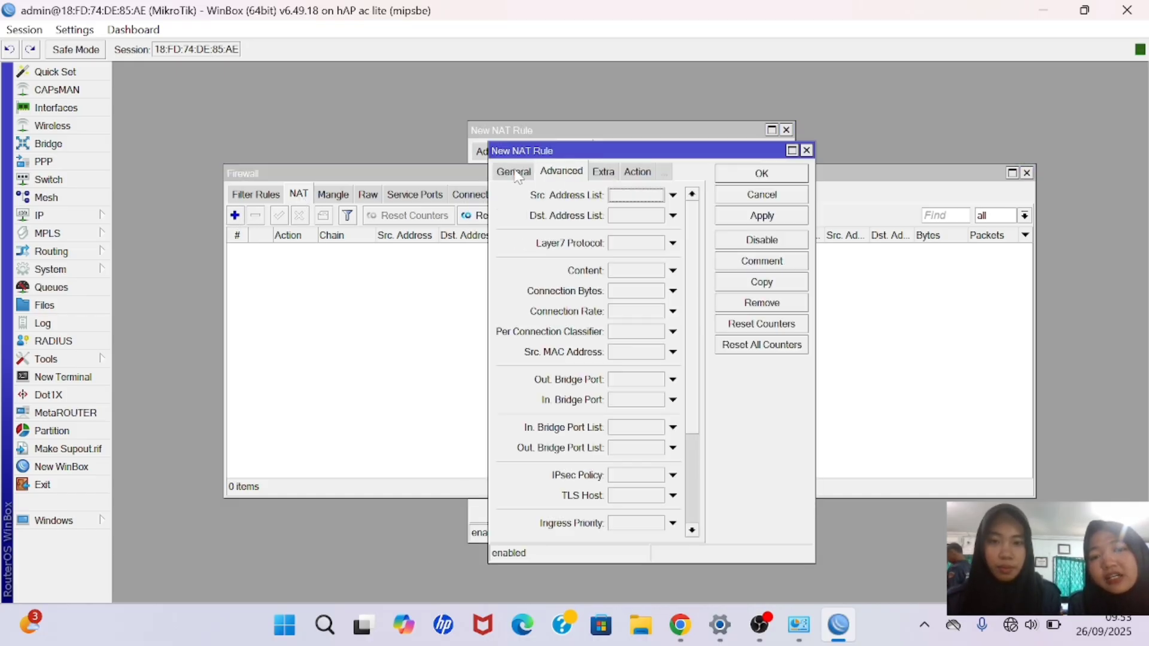
{"action": "left_click", "coordinate": [516, 173]}
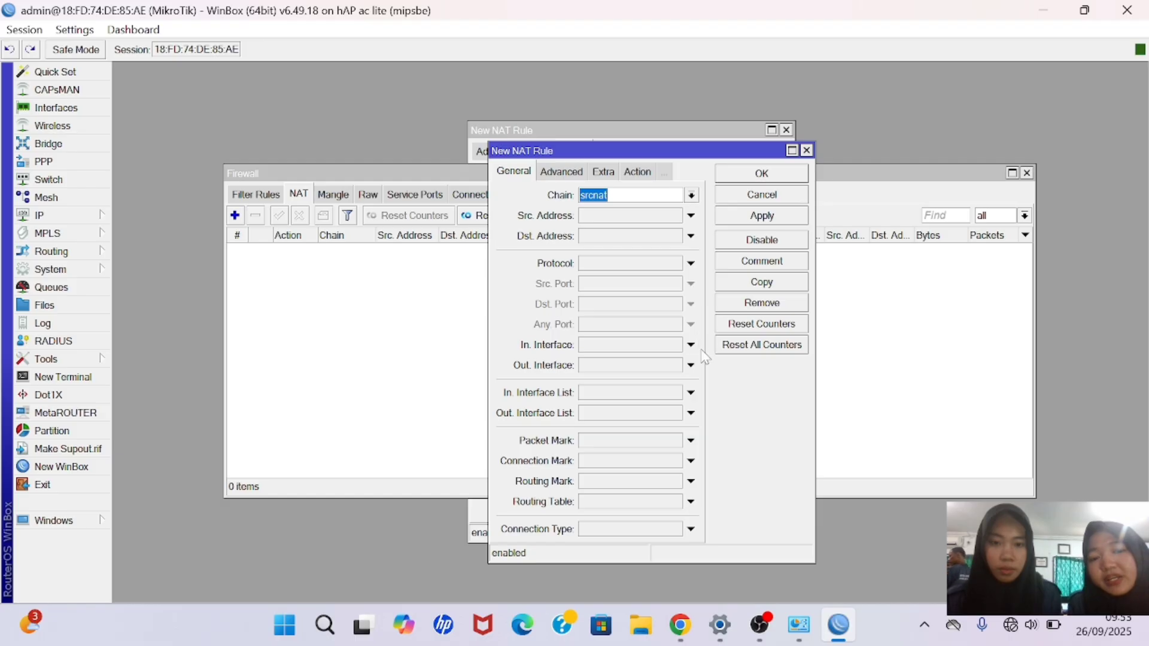
{"action": "left_click", "coordinate": [692, 366]}
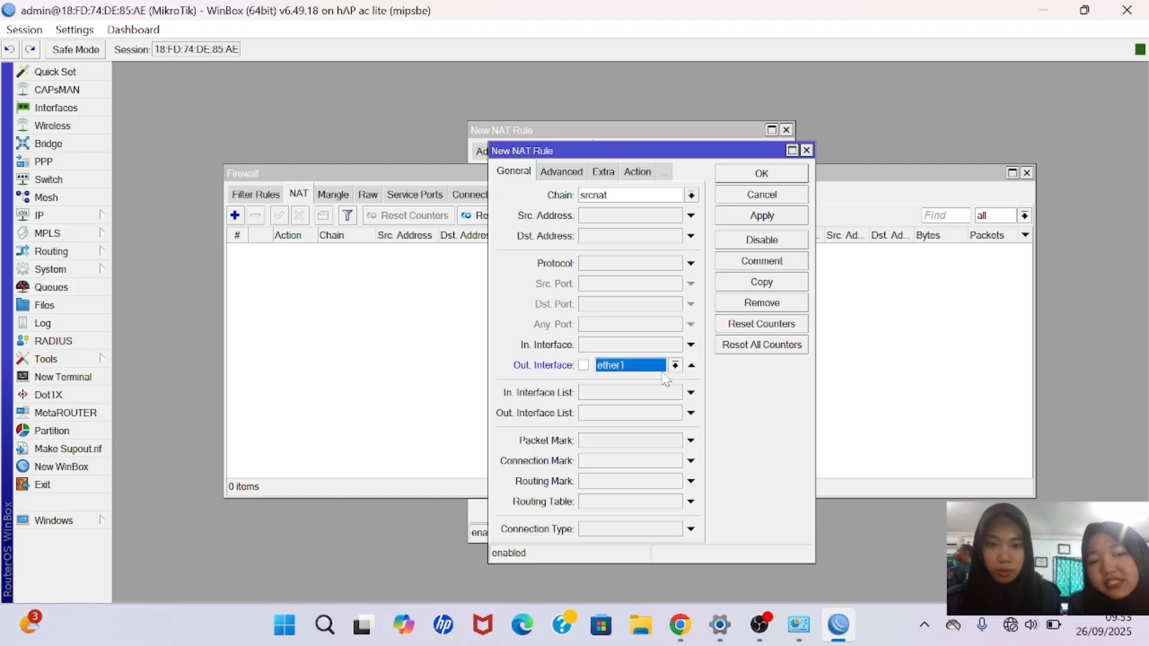
Set the new NAT rule's action to masquerade, then apply and save the rule.
{"action": "left_click", "coordinate": [643, 173]}
{"action": "left_click", "coordinate": [691, 195]}
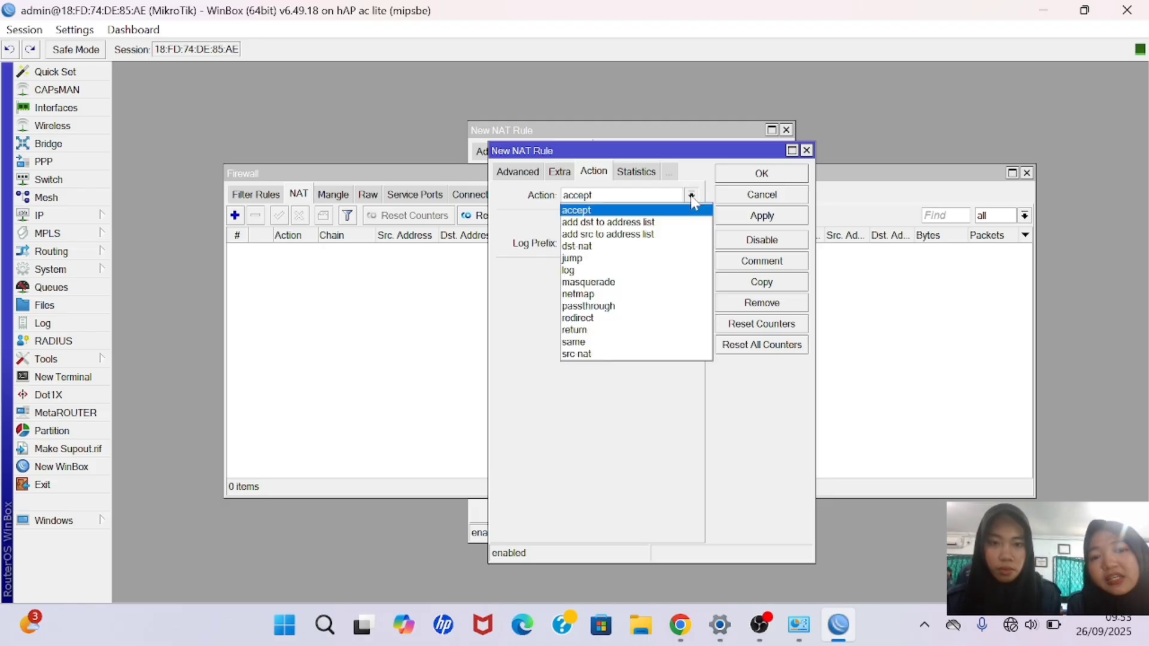
{"action": "left_click", "coordinate": [639, 283]}
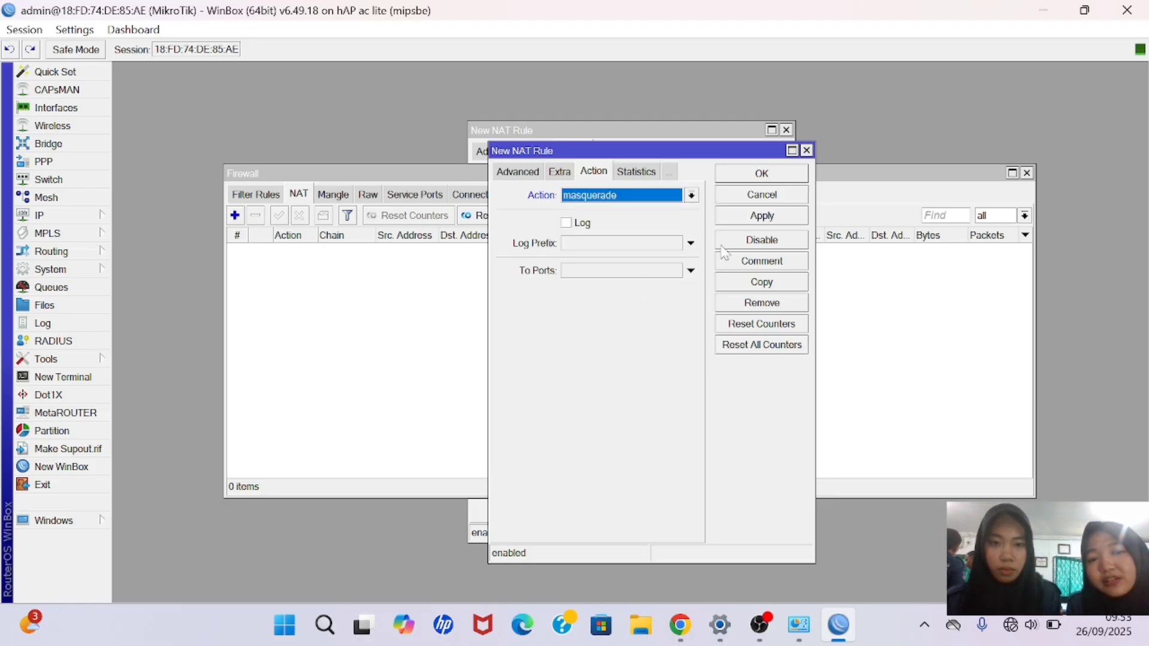
{"action": "left_click", "coordinate": [759, 216]}
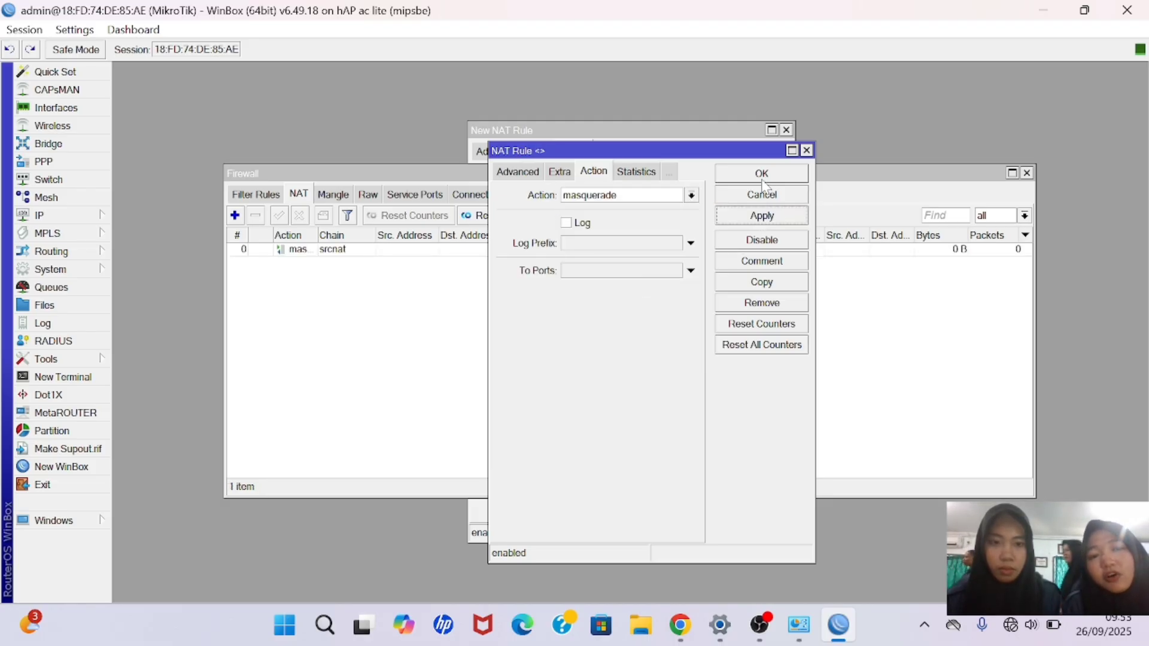
{"action": "left_click", "coordinate": [761, 175]}
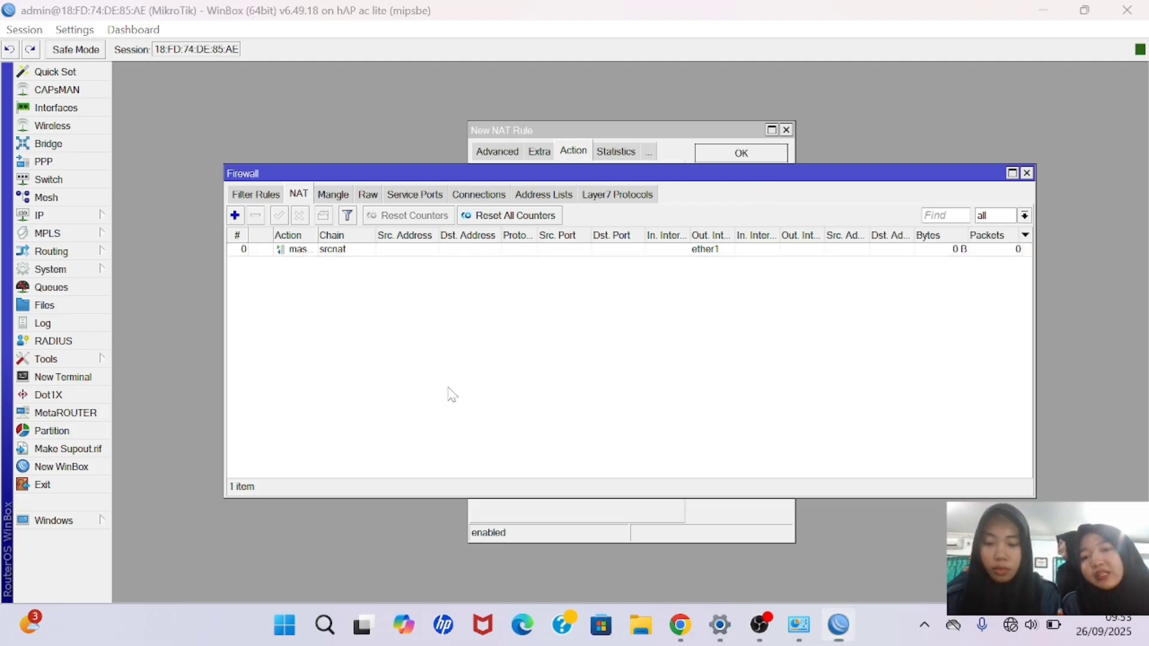
Switch to a Windows Command Prompt by running cmd.
{"action": "key", "text": "super"}
{"action": "left_click", "coordinate": [272, 545]}
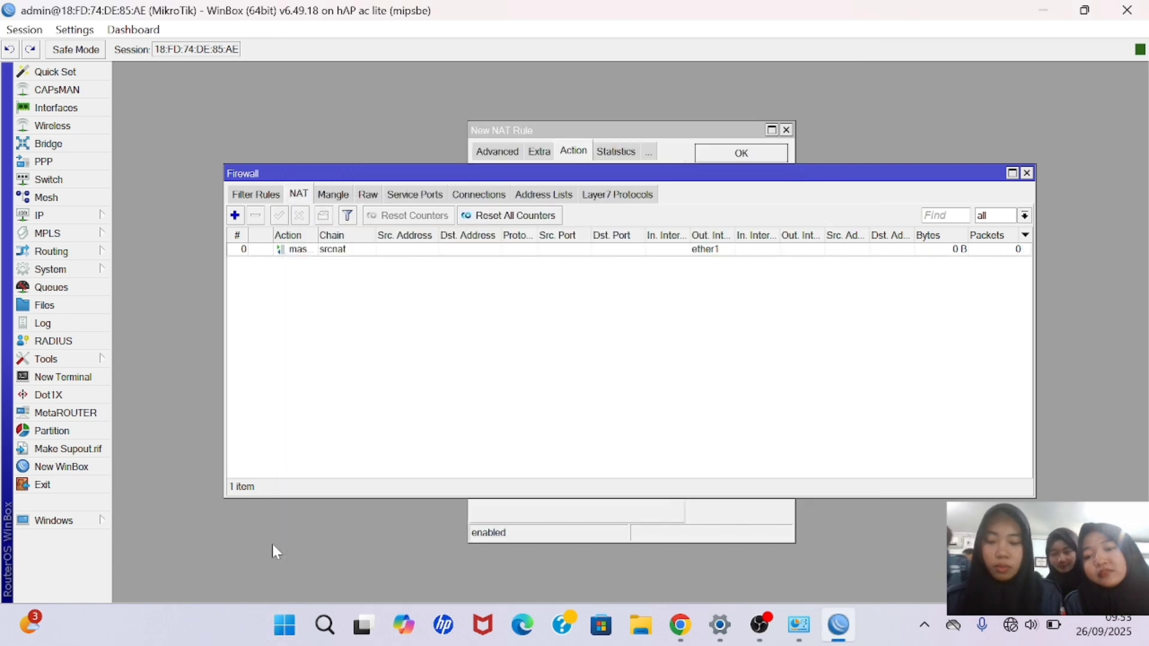
{"action": "key", "text": "super+r"}
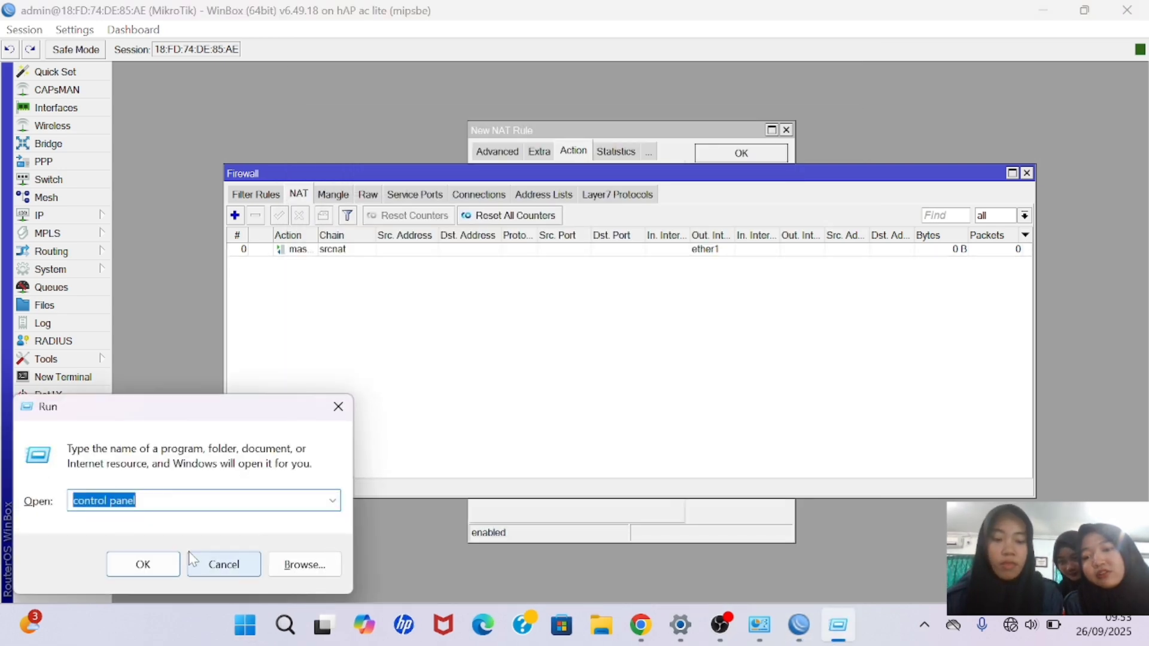
{"action": "key", "text": "BackSpace"}
{"action": "type", "text": "cmd"}
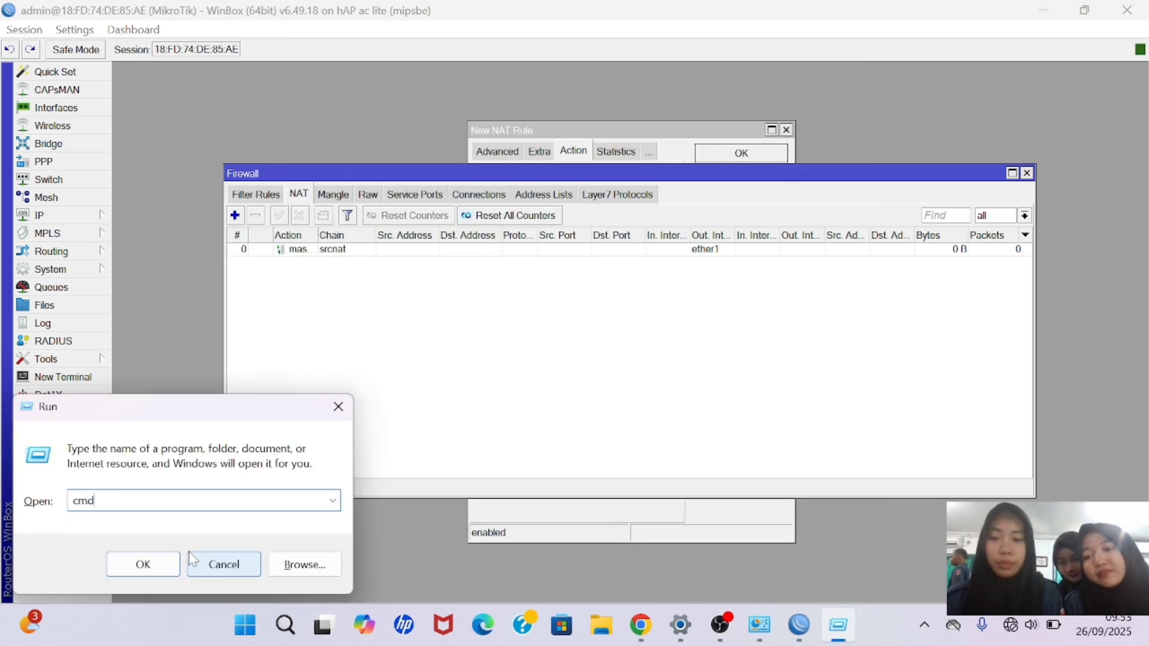
{"action": "key", "text": "Return"}
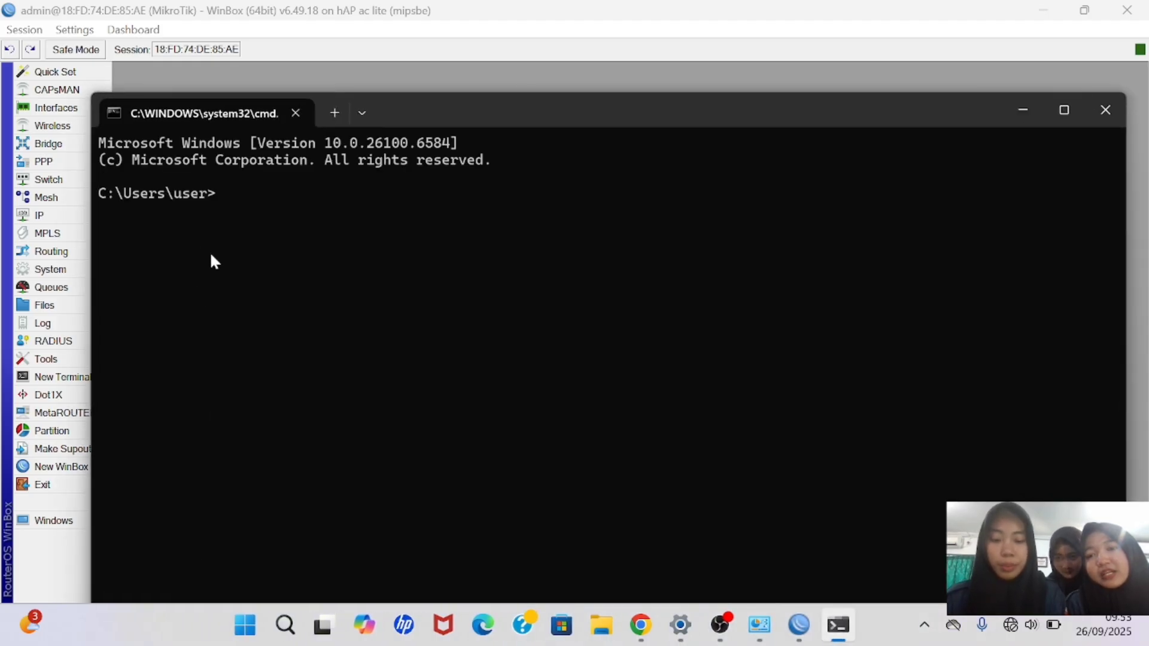
Renew the computer's IP configuration with the command ipconfig /renew.
{"action": "type", "text": "ip"}
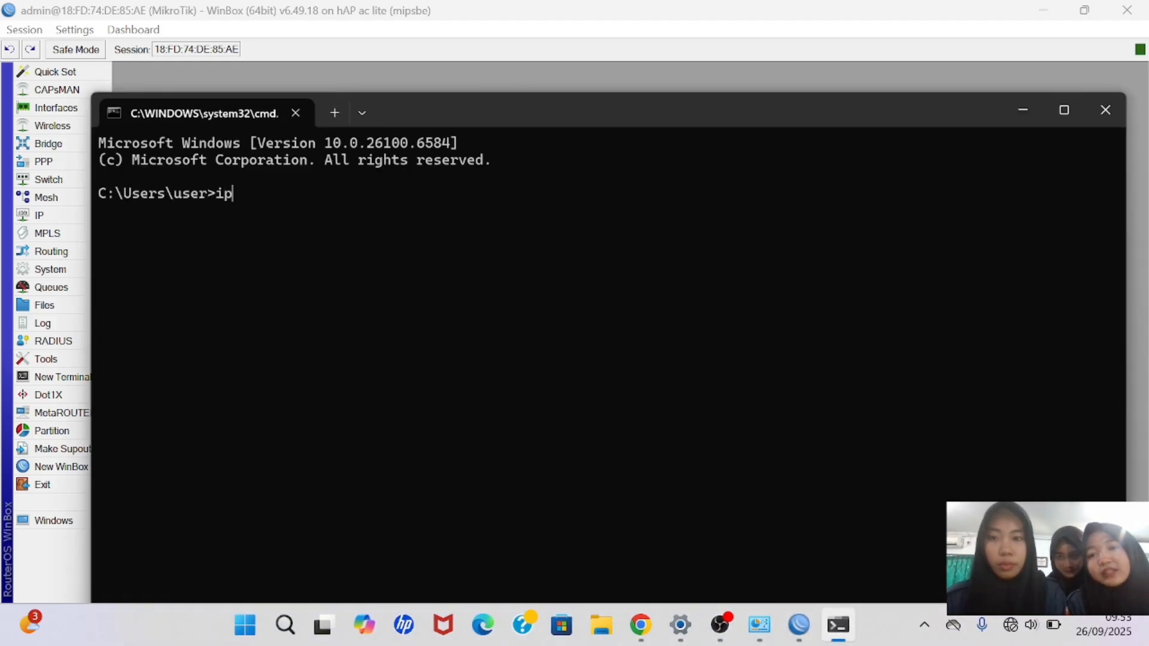
{"action": "type", "text": "conf"}
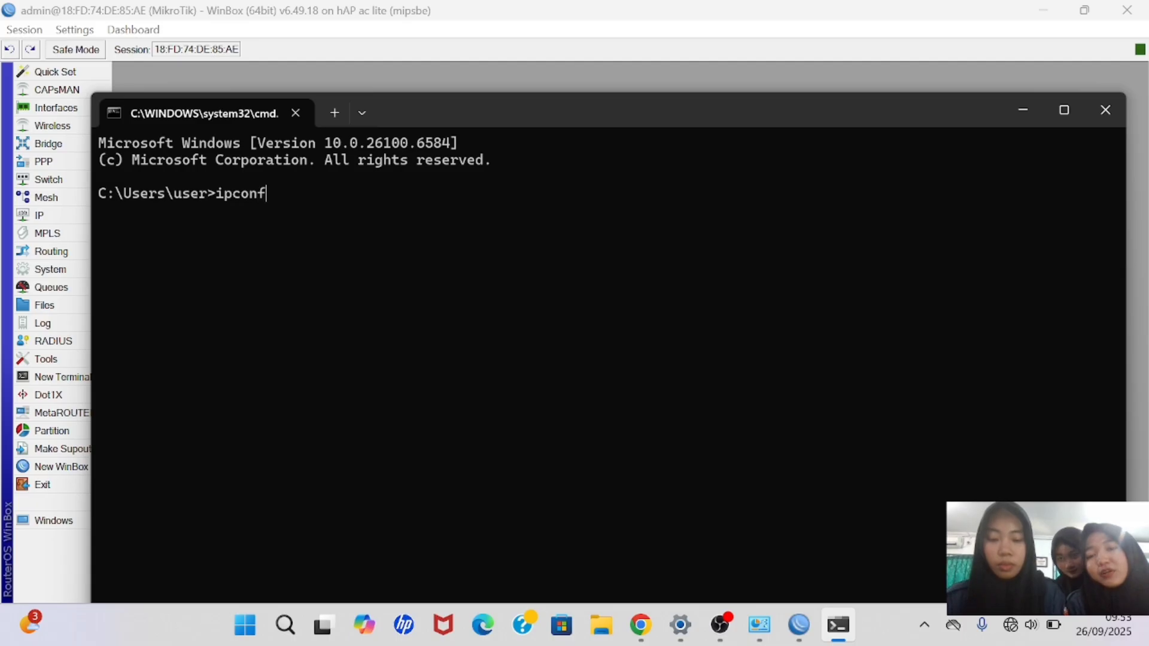
{"action": "type", "text": "ig /re"}
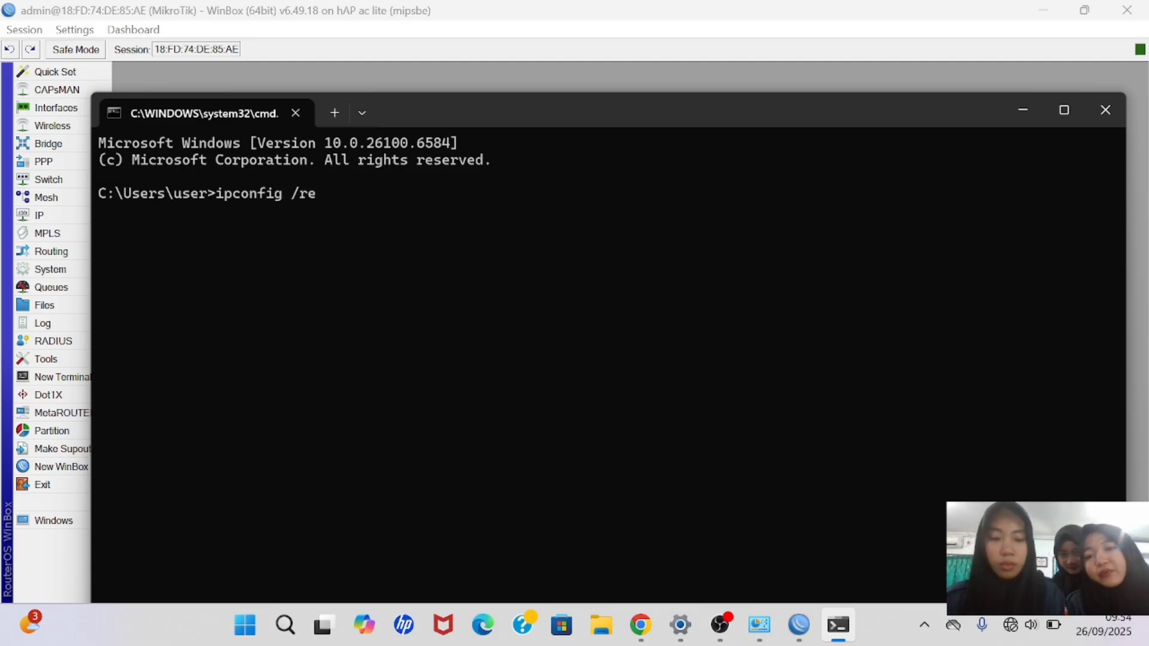
{"action": "type", "text": "n"}
{"action": "type", "text": "ew"}
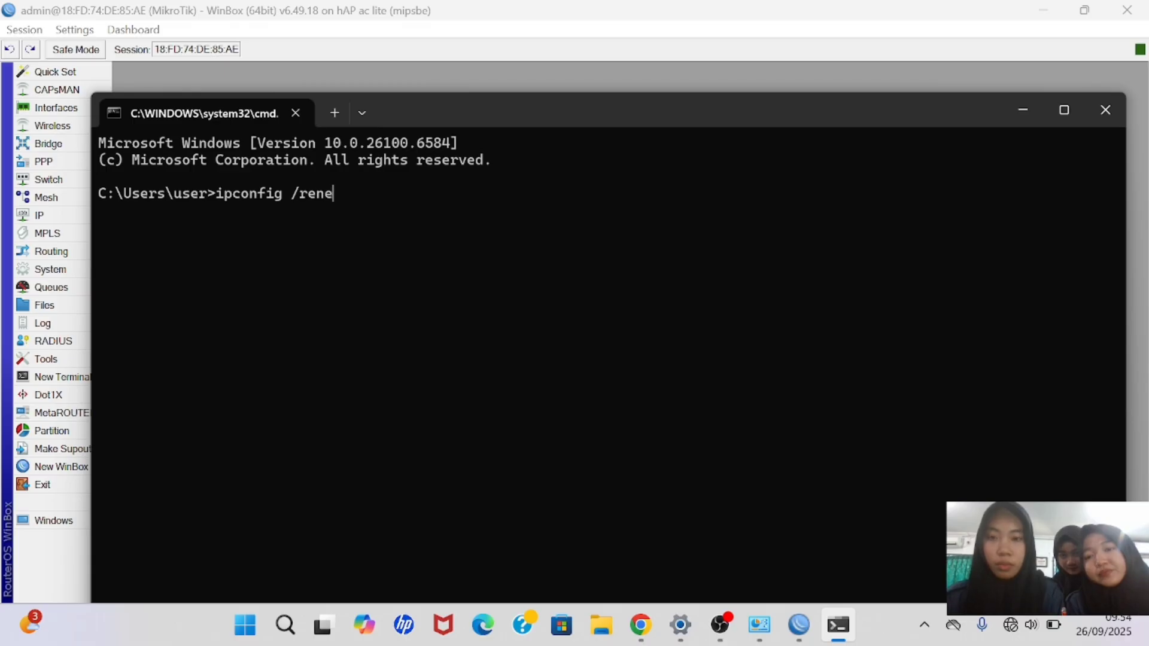
{"action": "key", "text": "Return"}
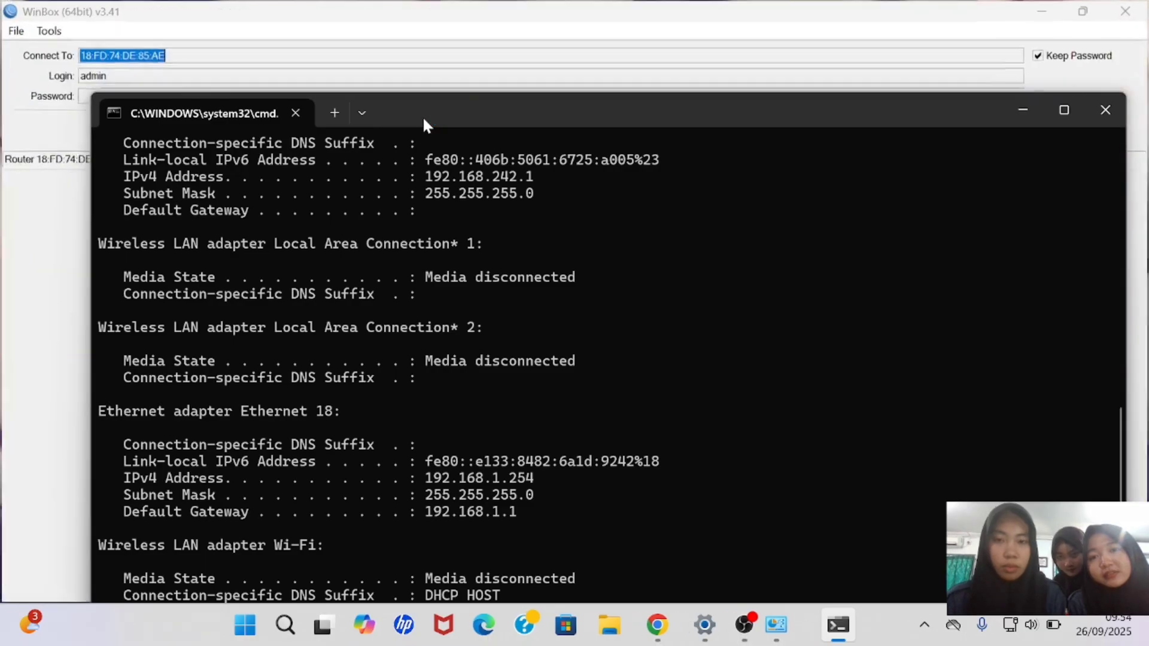
Move the Command Prompt window higher on the screen and test internet connectivity by pinging 8.8.8.8.
{"action": "left_click_drag", "start_coordinate": [423, 117], "coordinate": [391, 51]}
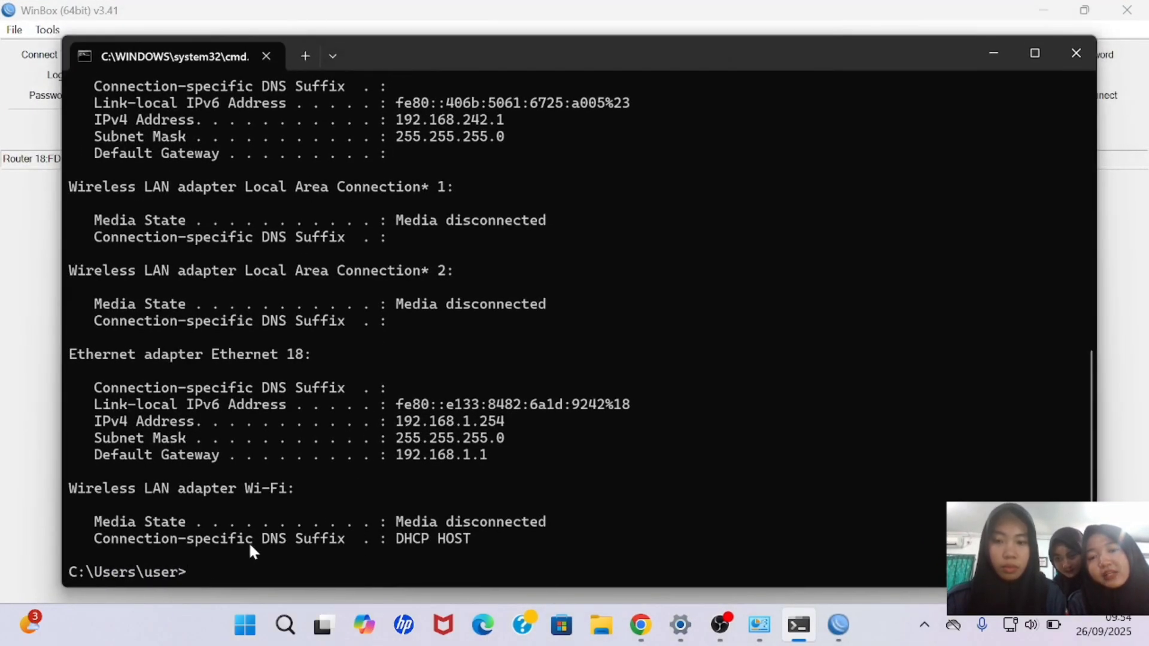
{"action": "type", "text": "ping"}
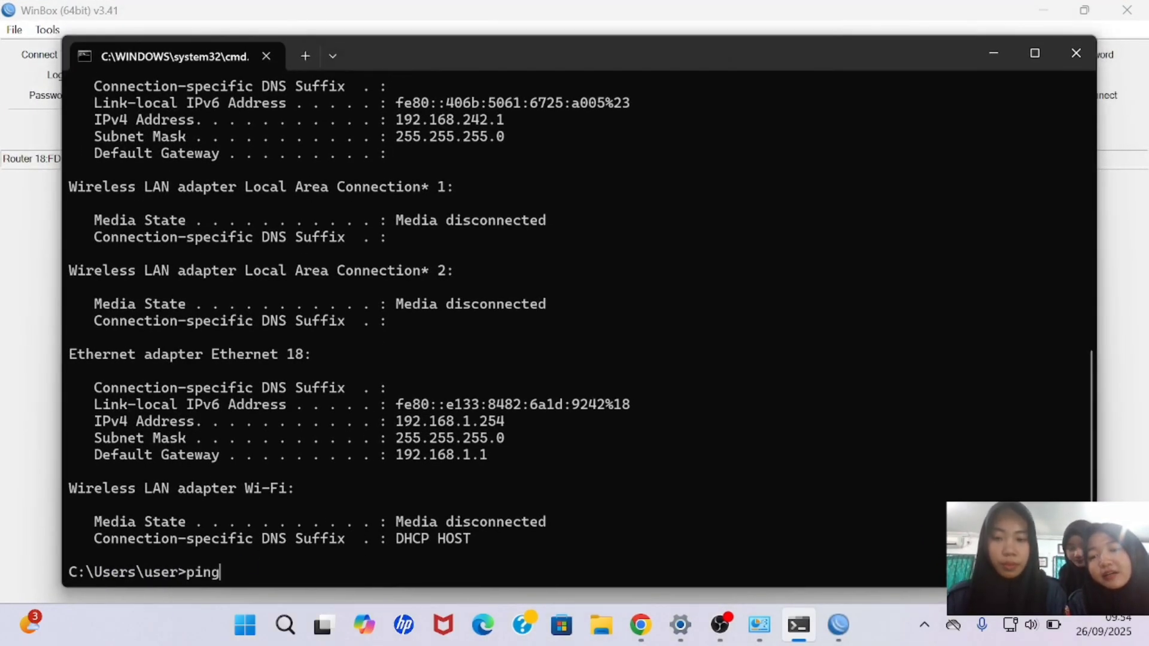
{"action": "type", "text": " 8."}
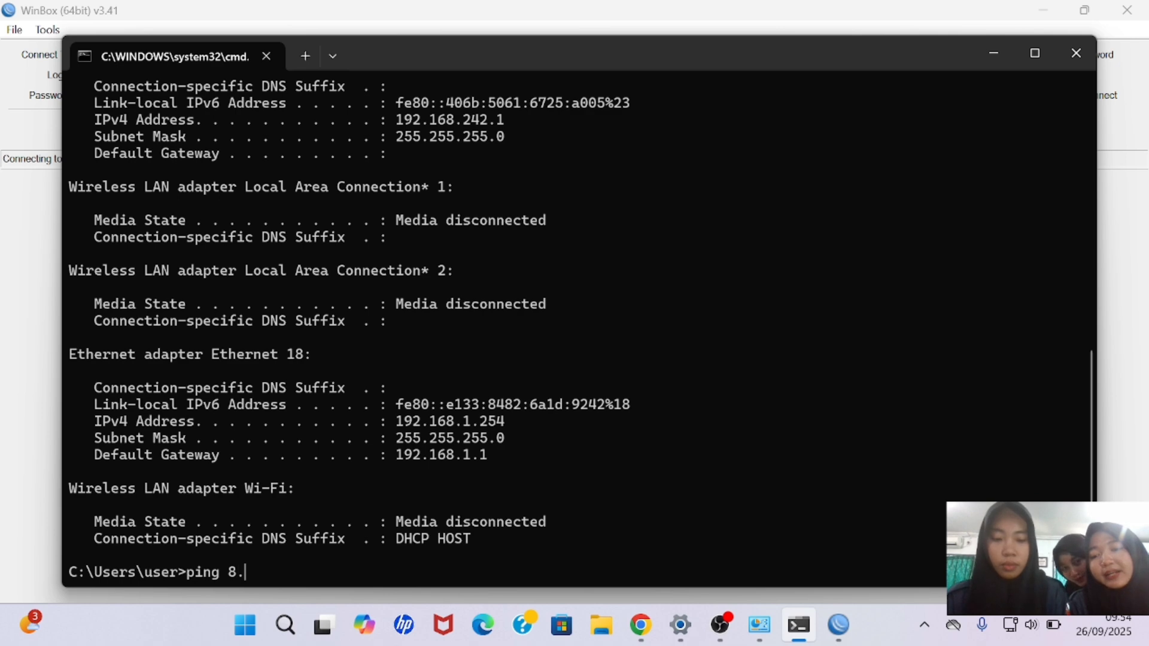
{"action": "type", "text": "8.8"}
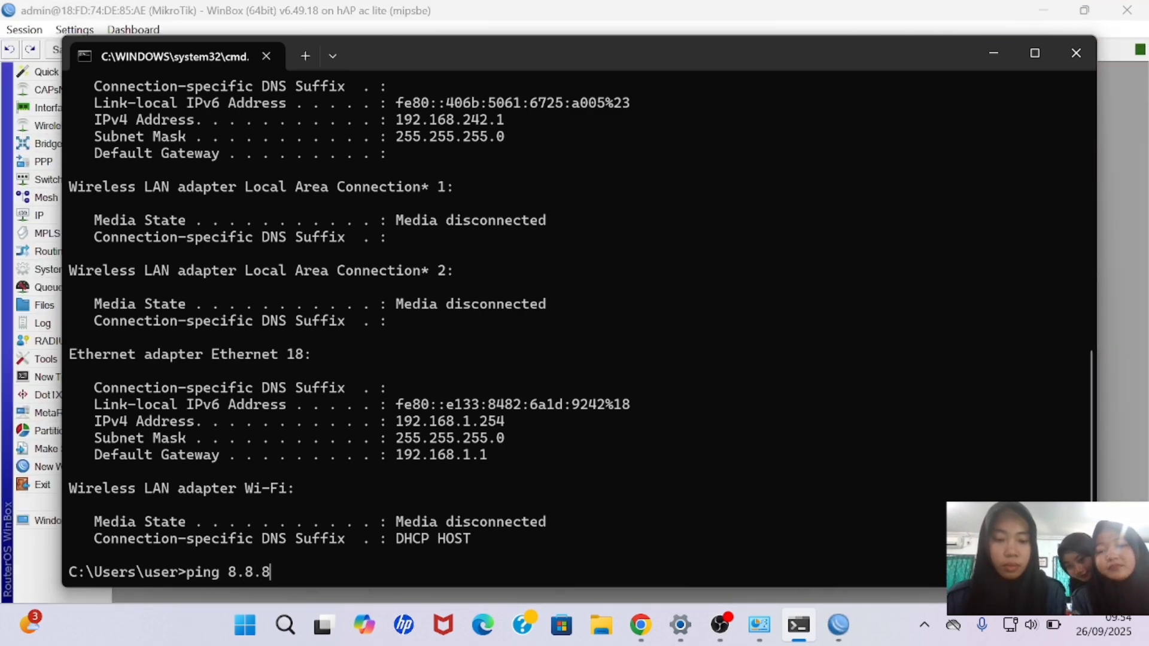
{"action": "type", "text": ".8"}
{"action": "key", "text": "Return"}
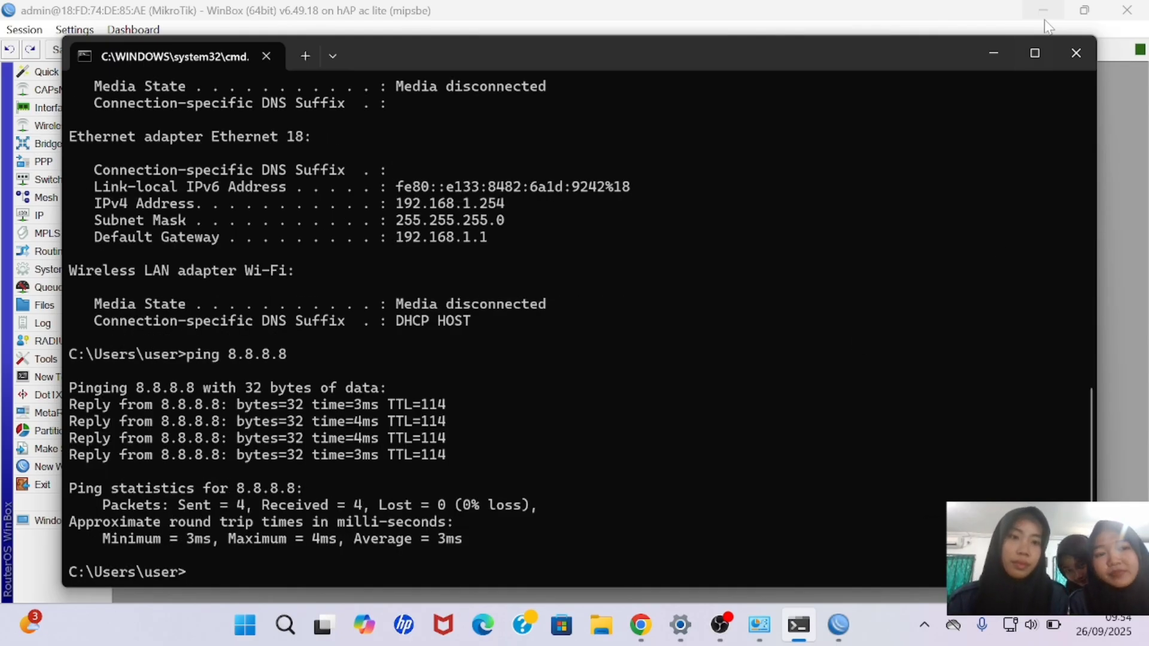
Return to WinBox and start a new simple queue, replacing its default name with the person's first name.
{"action": "left_click", "coordinate": [994, 53]}
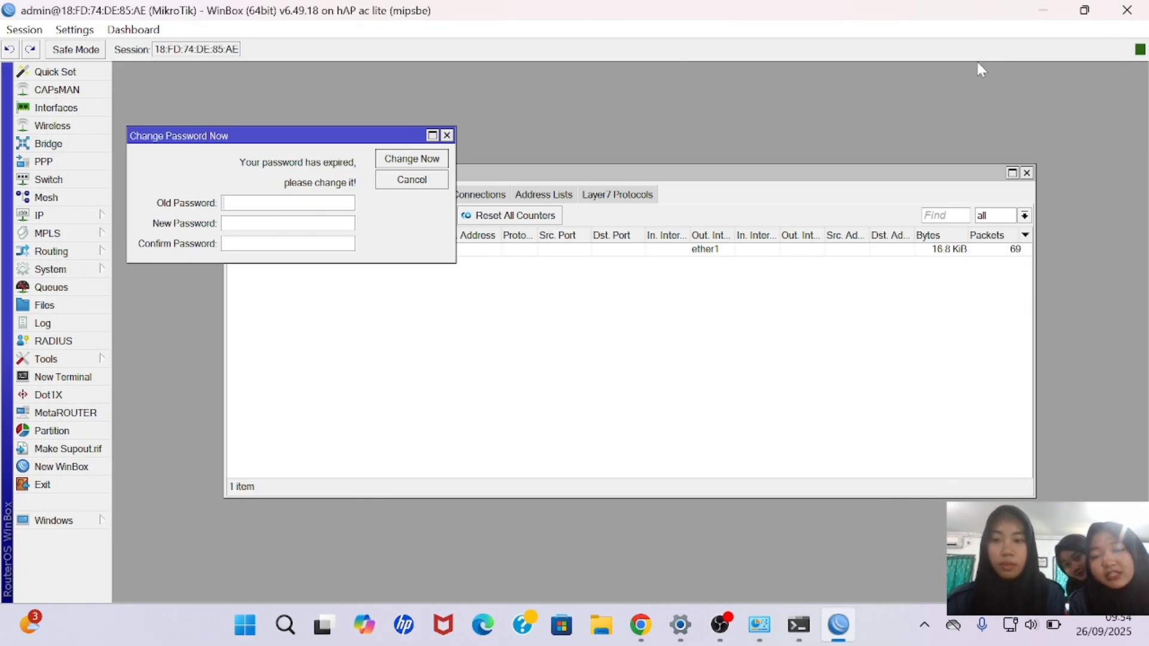
{"action": "left_click", "coordinate": [78, 287]}
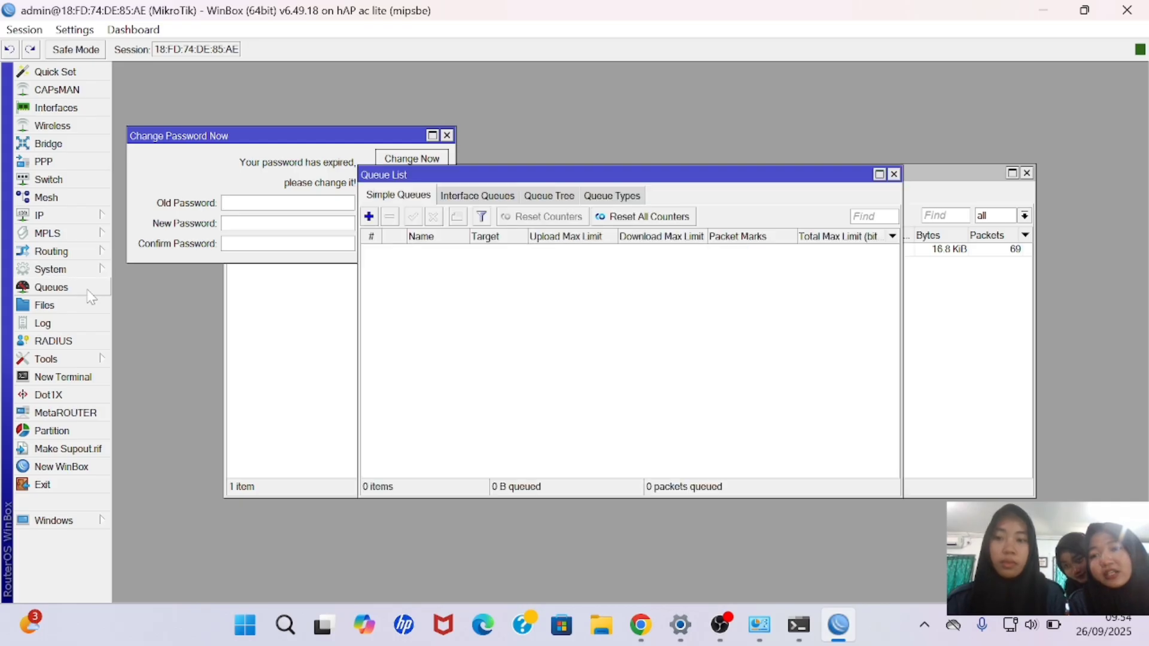
{"action": "left_click", "coordinate": [368, 216]}
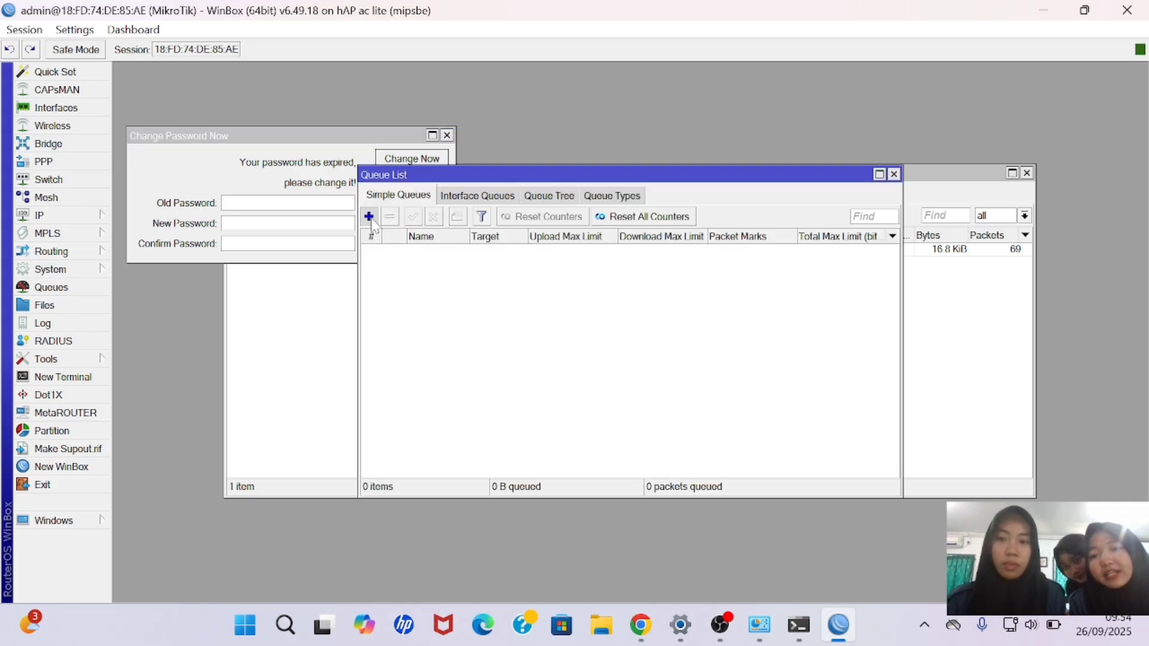
{"action": "left_click", "coordinate": [485, 250]}
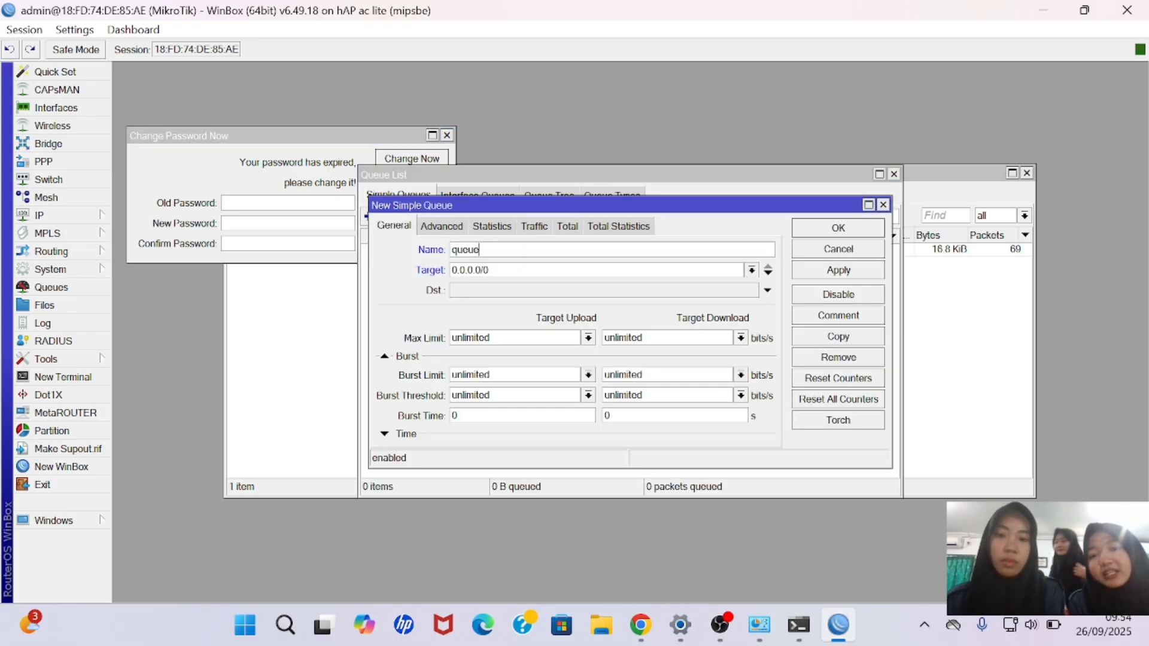
{"action": "key", "text": "BackSpace"}
{"action": "key", "text": "BackSpace"}
{"action": "key", "text": "BackSpace"}
{"action": "type", "text": "dina"}
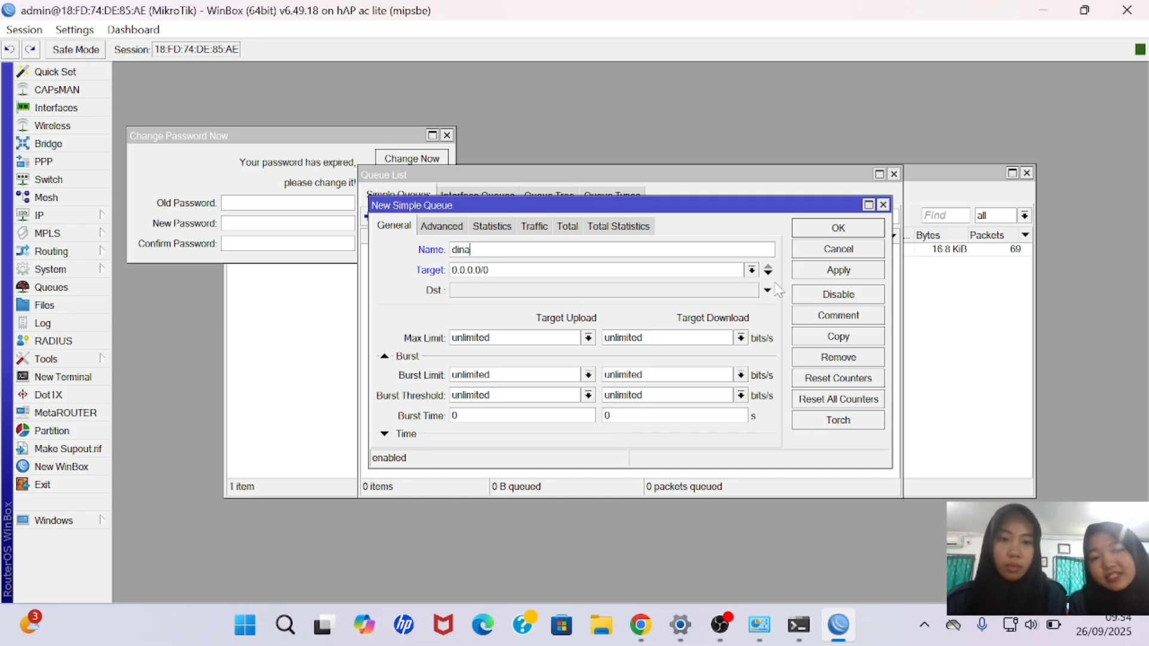
Set the simple queue's target to ether2 and its maximum upload and download limits to 1M each.
{"action": "left_click", "coordinate": [751, 270]}
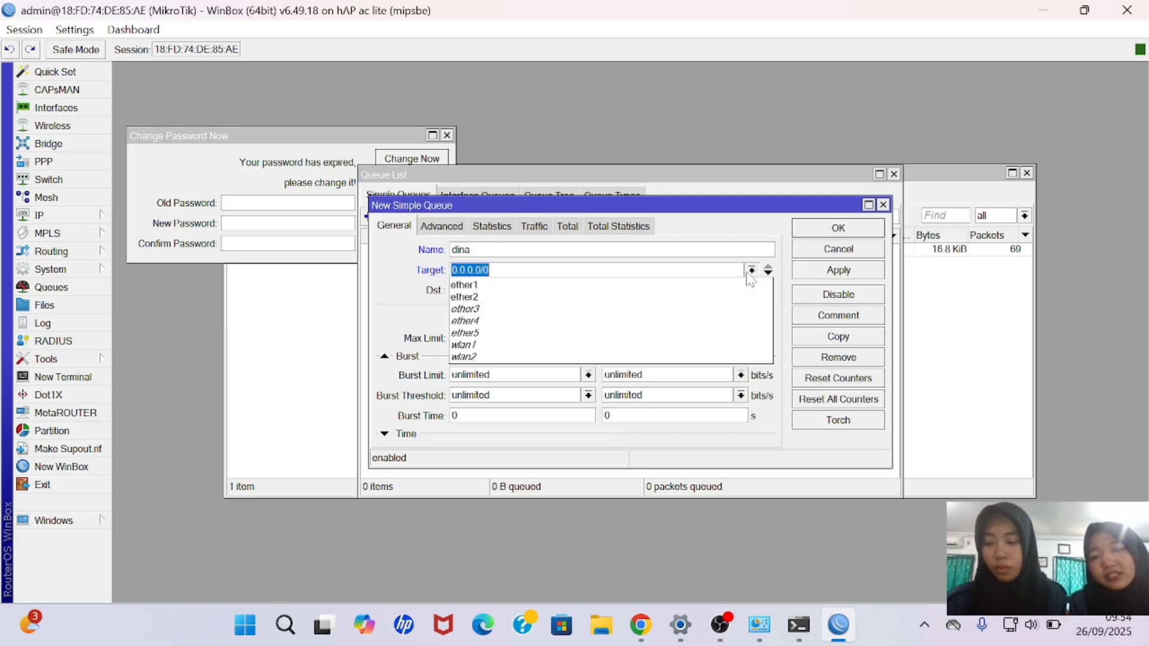
{"action": "left_click", "coordinate": [666, 296]}
{"action": "left_click", "coordinate": [589, 337]}
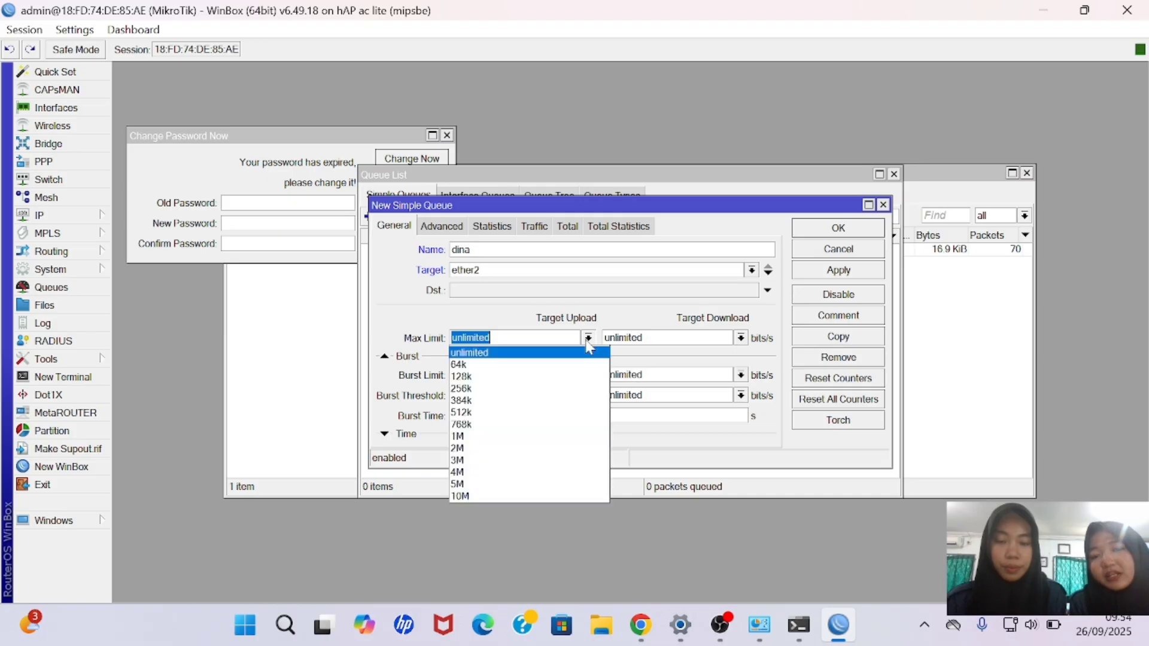
{"action": "left_click", "coordinate": [508, 439]}
{"action": "left_click", "coordinate": [741, 337]}
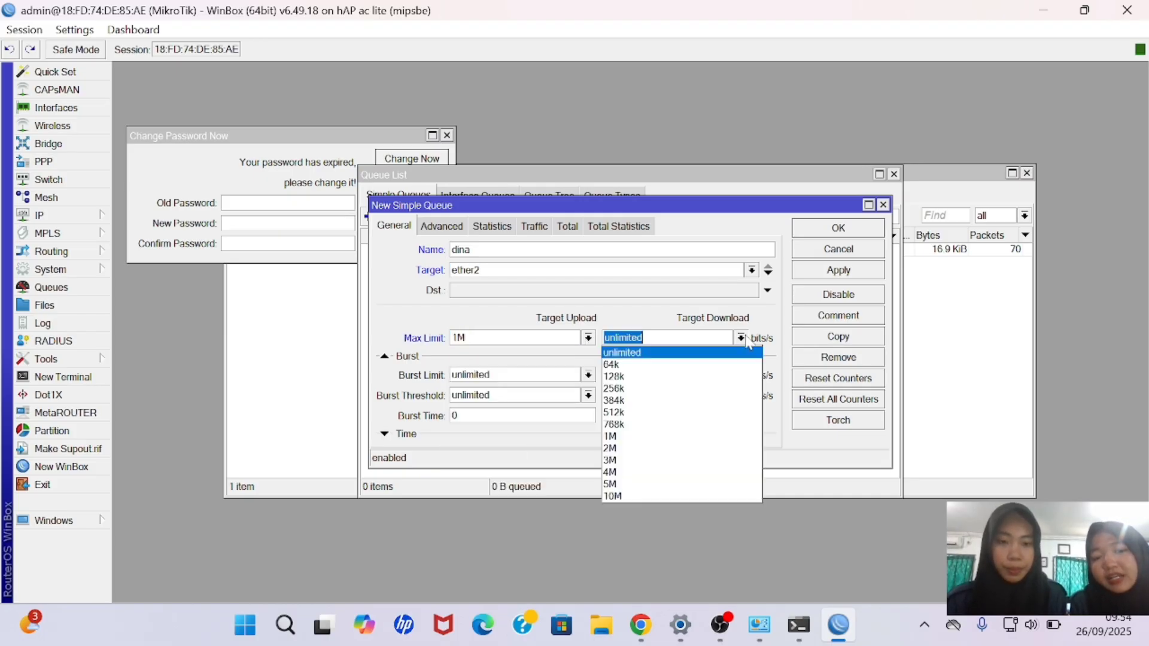
{"action": "left_click", "coordinate": [687, 436]}
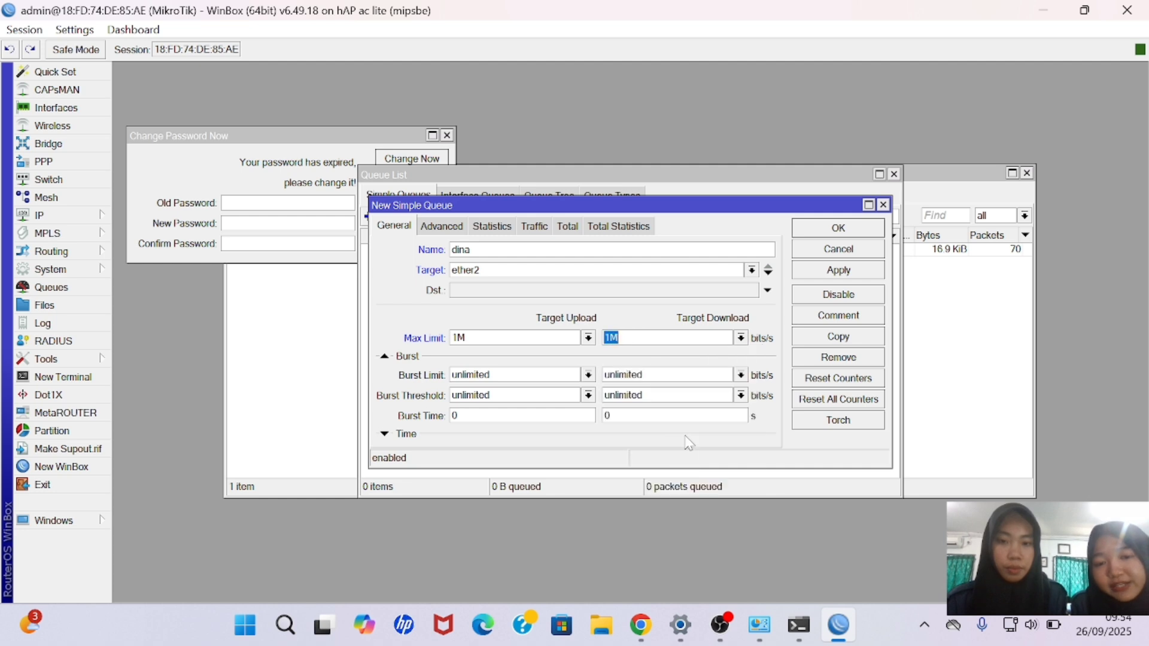
Apply and save the new simple queue that limits ether2.
{"action": "left_click", "coordinate": [810, 271]}
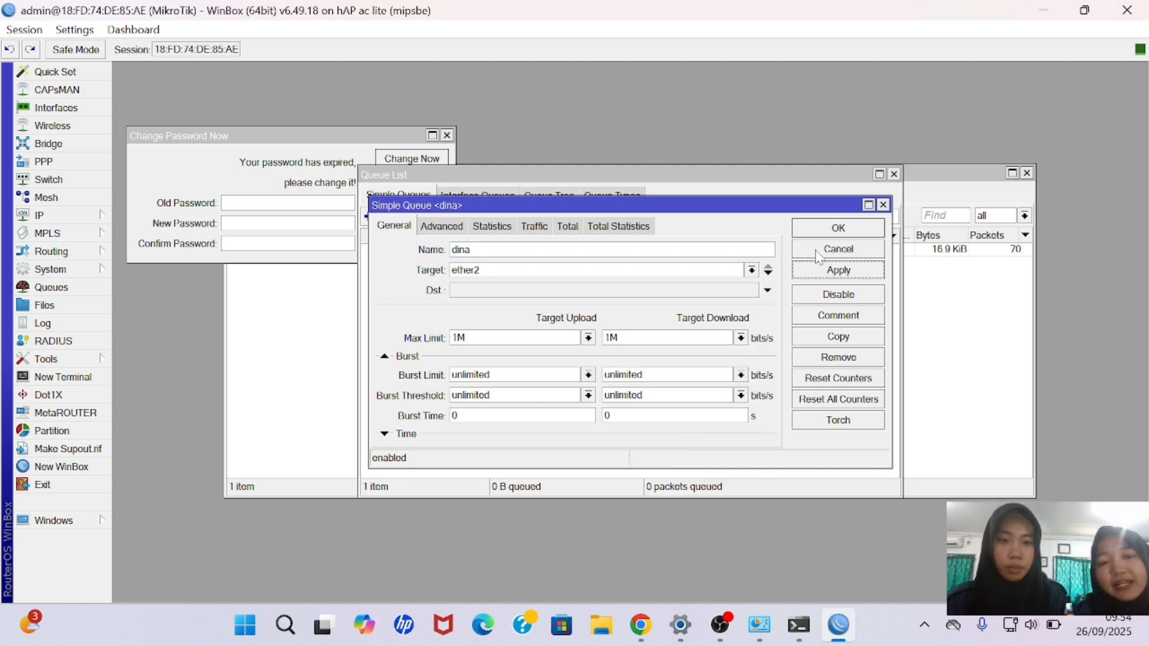
{"action": "left_click", "coordinate": [821, 230]}
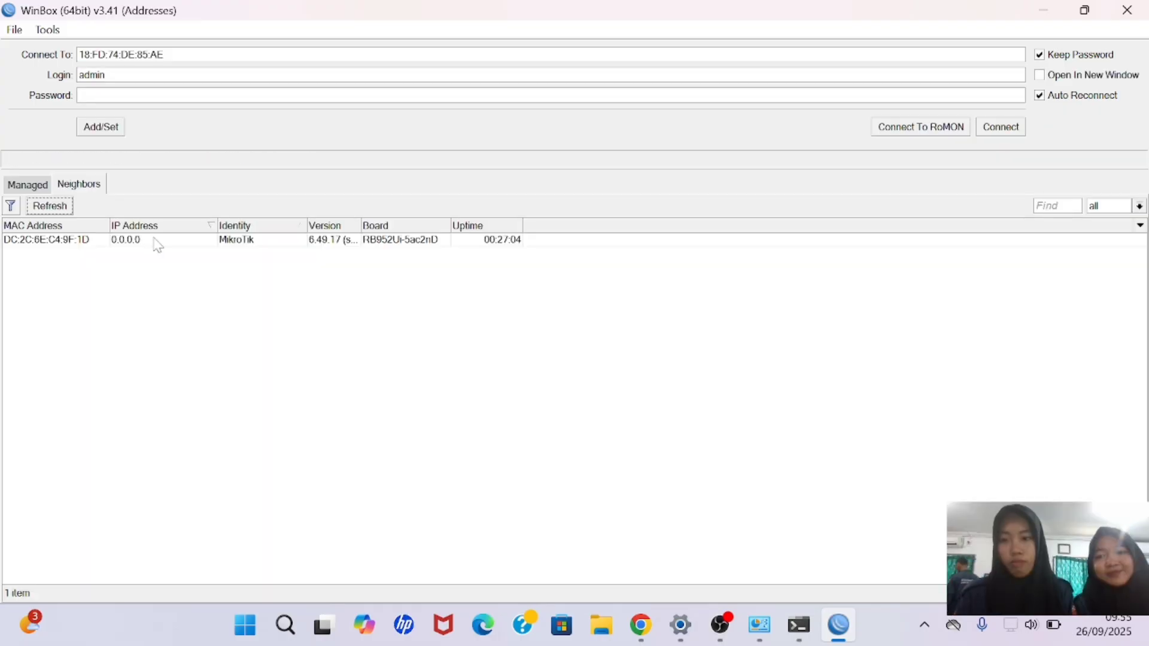
Connect to the neighboring MikroTik router listed with IP address 0.0.0.0 and dismiss its password change request.
{"action": "left_click", "coordinate": [157, 242]}
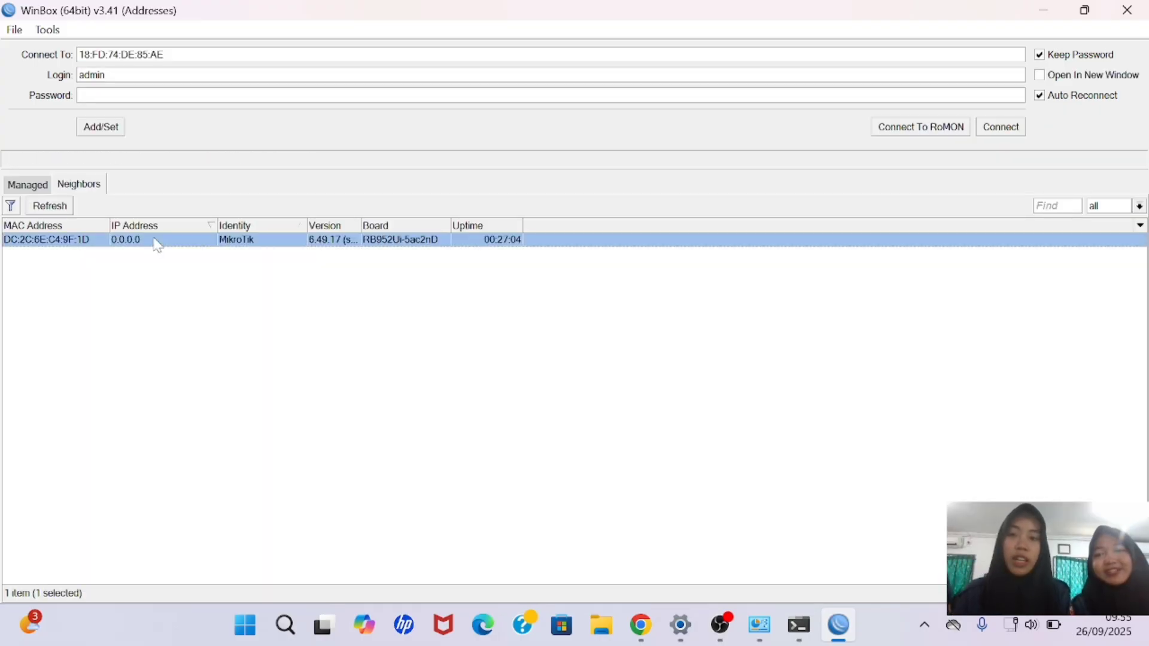
{"action": "left_click", "coordinate": [989, 132]}
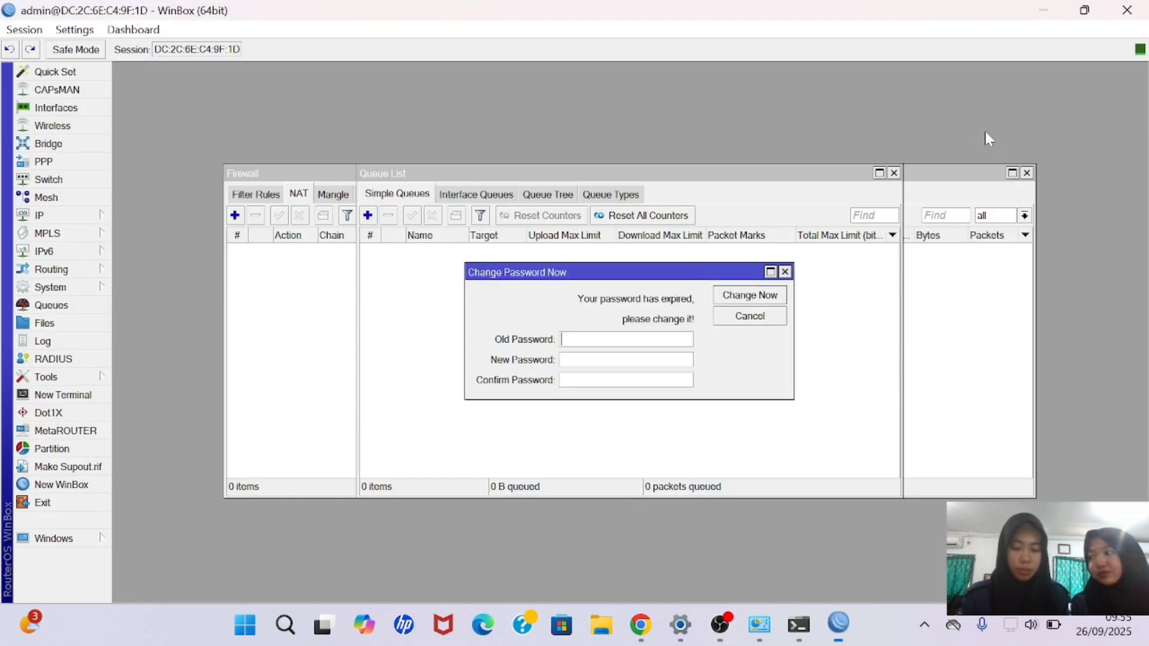
{"action": "left_click", "coordinate": [788, 268]}
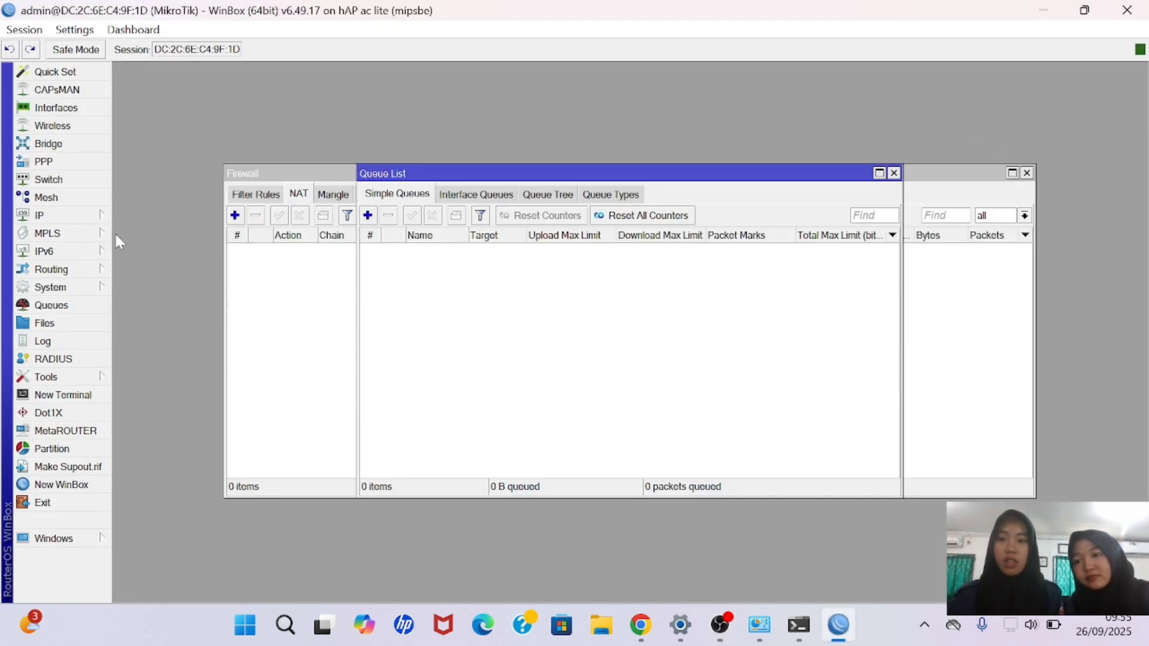
Add a DHCP client on interface ether1 with peer DNS, peer NTP and the default route enabled.
{"action": "left_click", "coordinate": [89, 214]}
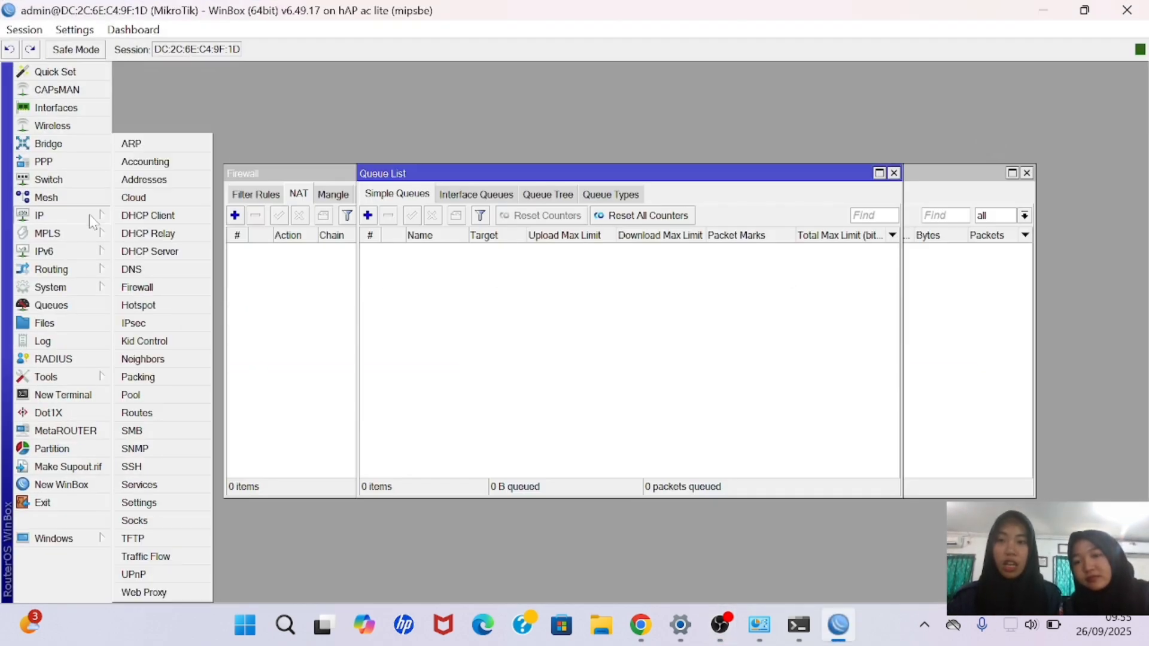
{"action": "left_click", "coordinate": [148, 215]}
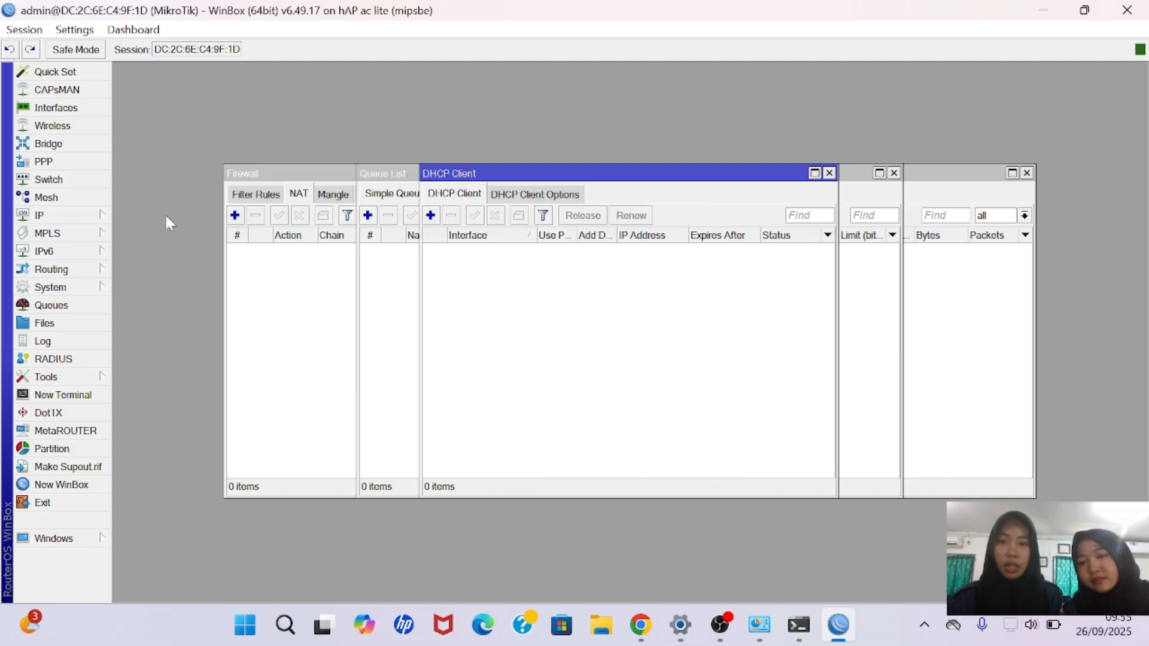
{"action": "left_click", "coordinate": [431, 217]}
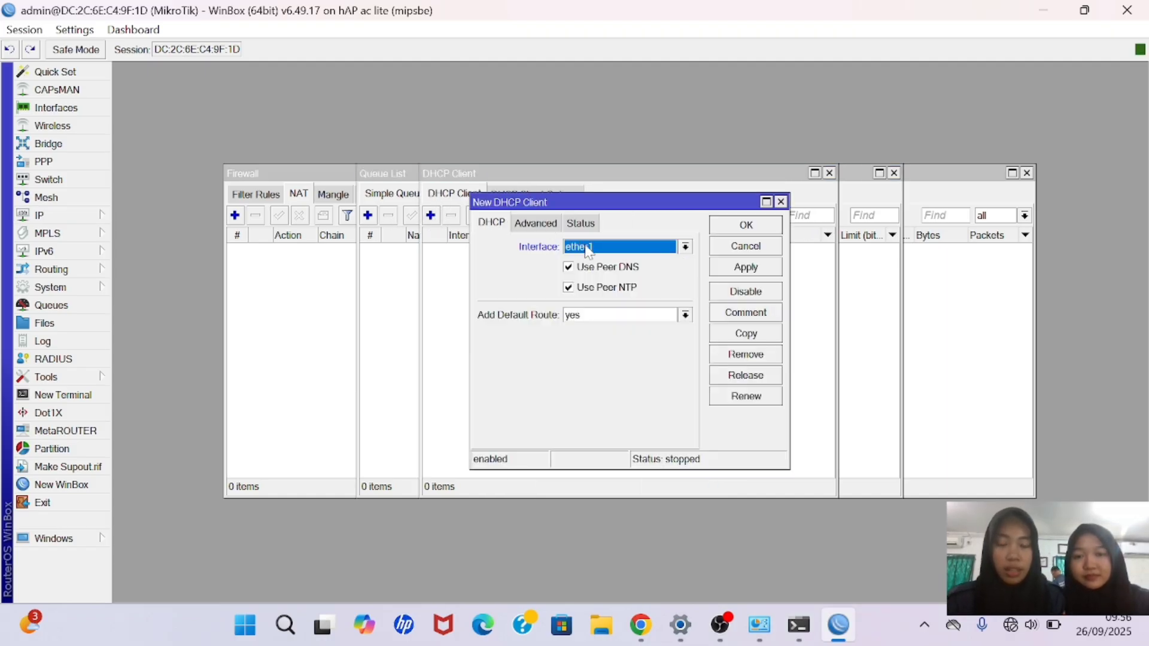
{"action": "left_click", "coordinate": [739, 269]}
{"action": "left_click", "coordinate": [746, 226]}
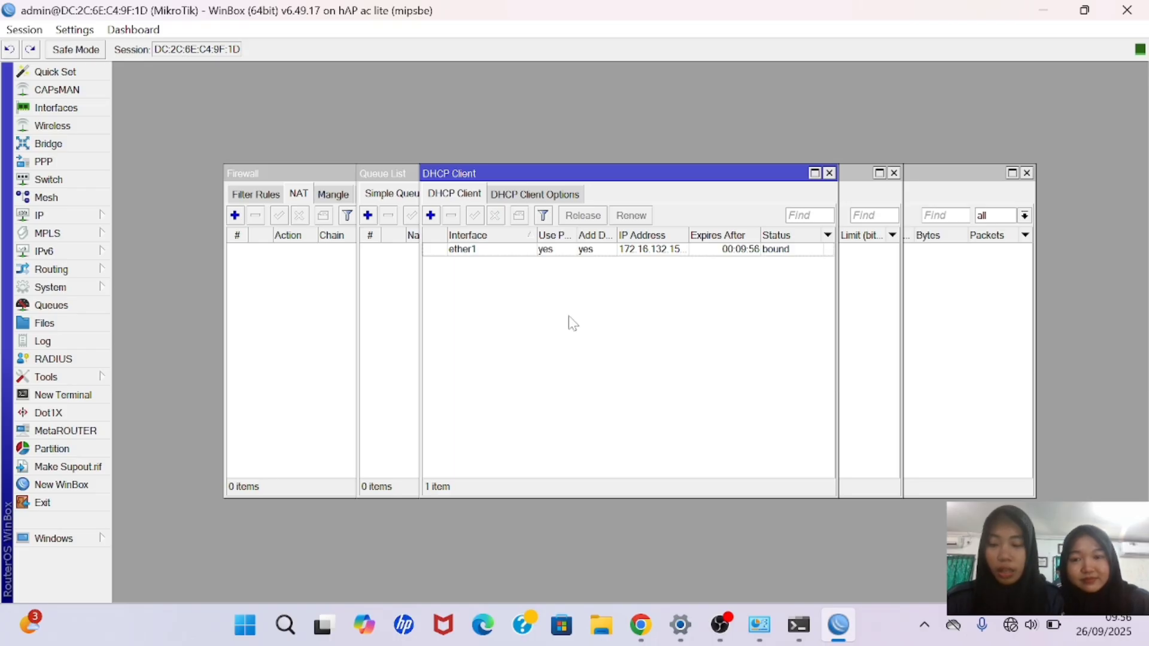
Add the IP address 200.100.1.1/24 to interface ether2.
{"action": "left_click", "coordinate": [96, 216]}
{"action": "left_click", "coordinate": [144, 180]}
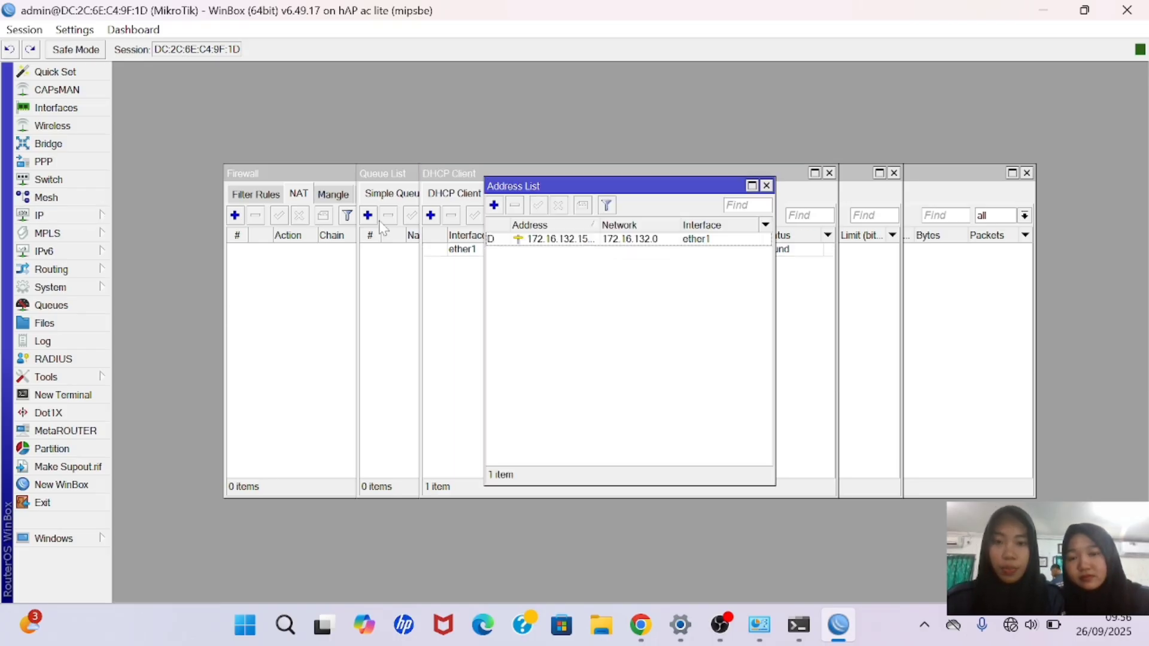
{"action": "left_click", "coordinate": [494, 206]}
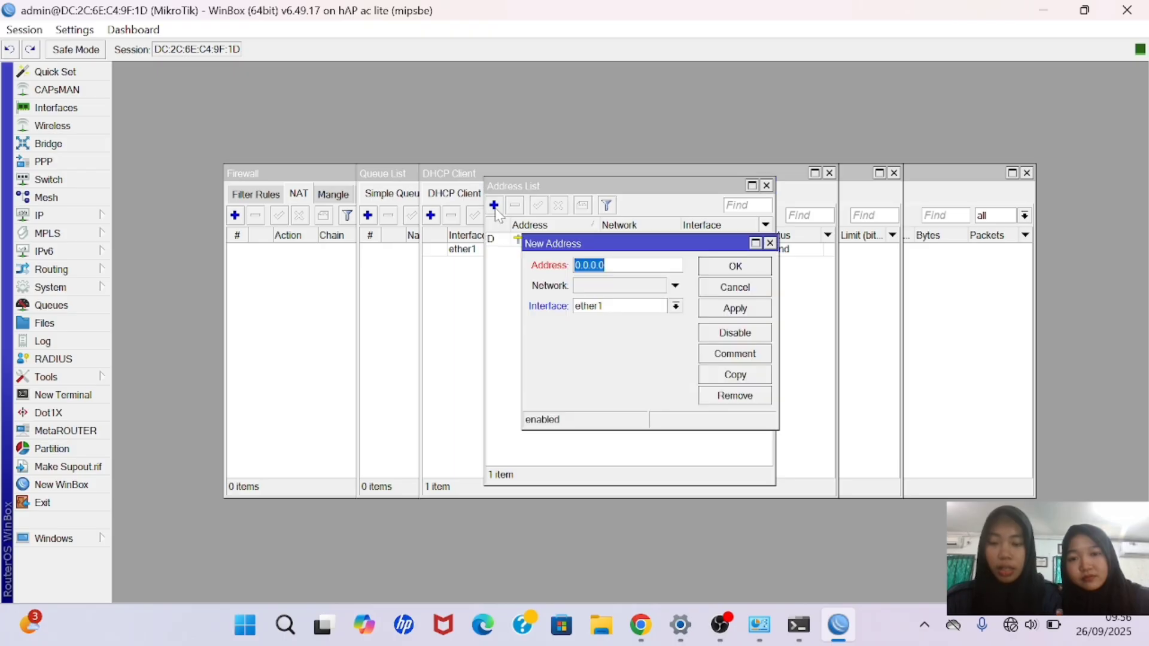
{"action": "key", "text": "BackSpace"}
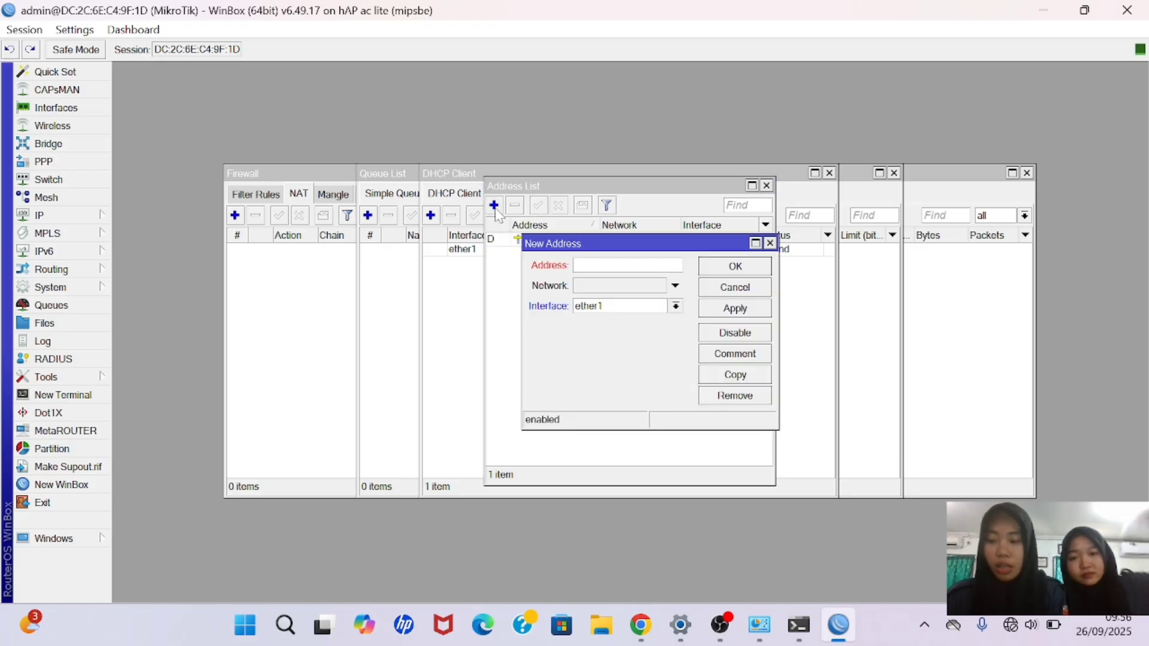
{"action": "type", "text": "200.100"}
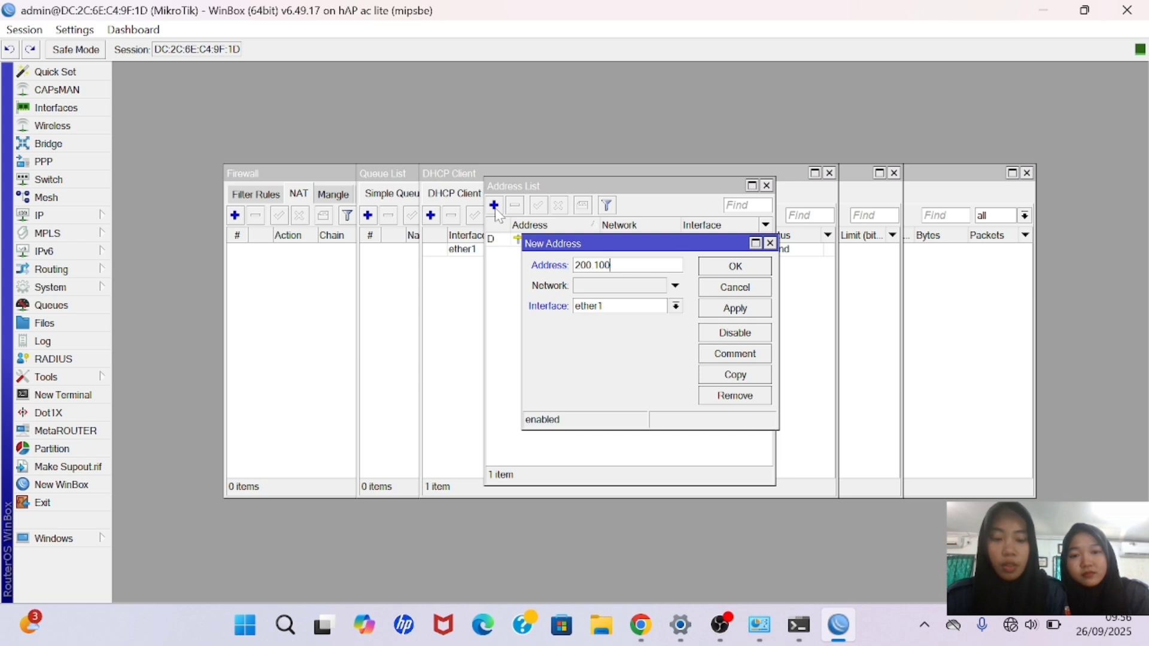
{"action": "type", "text": ".1"}
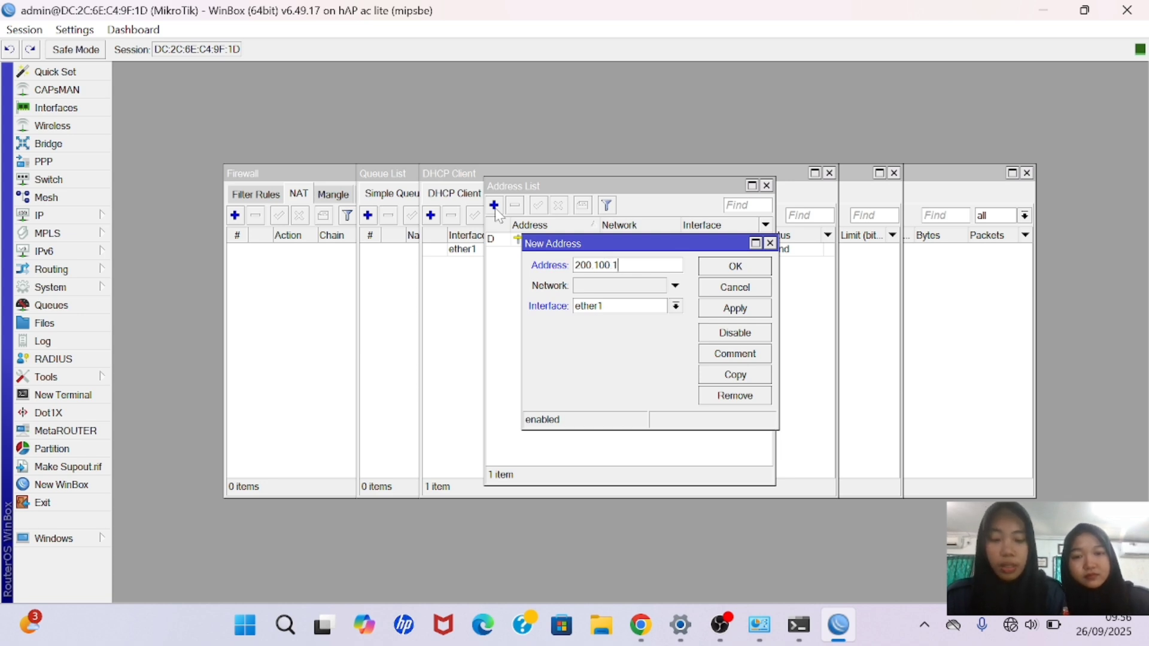
{"action": "type", "text": ".1/24"}
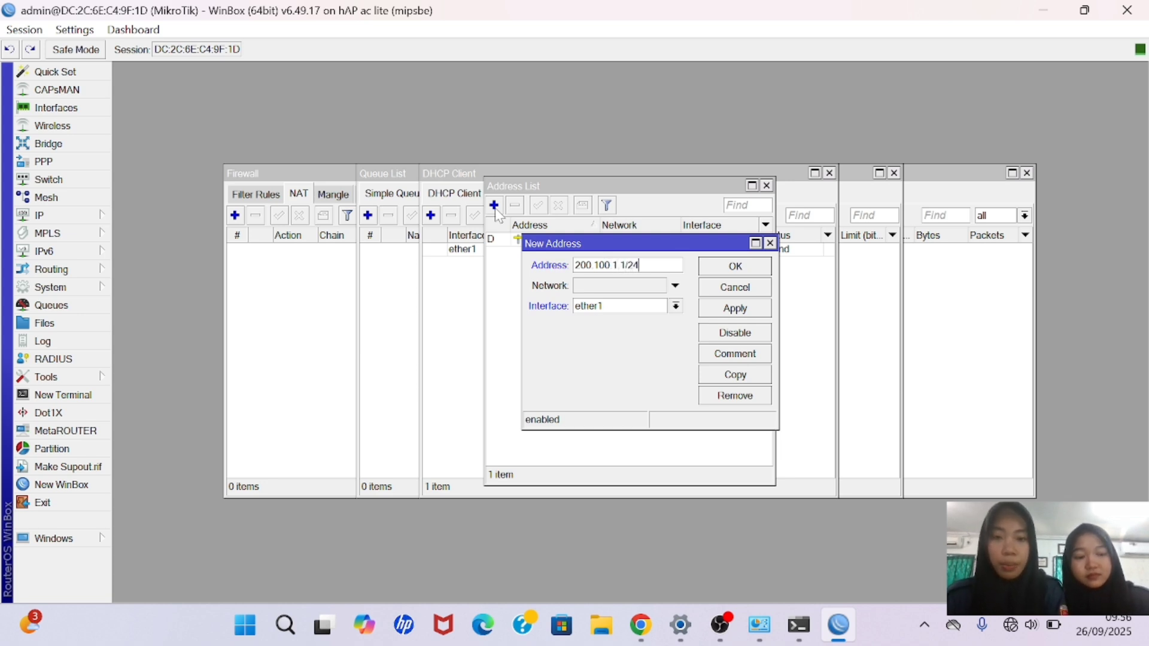
{"action": "left_click", "coordinate": [676, 306]}
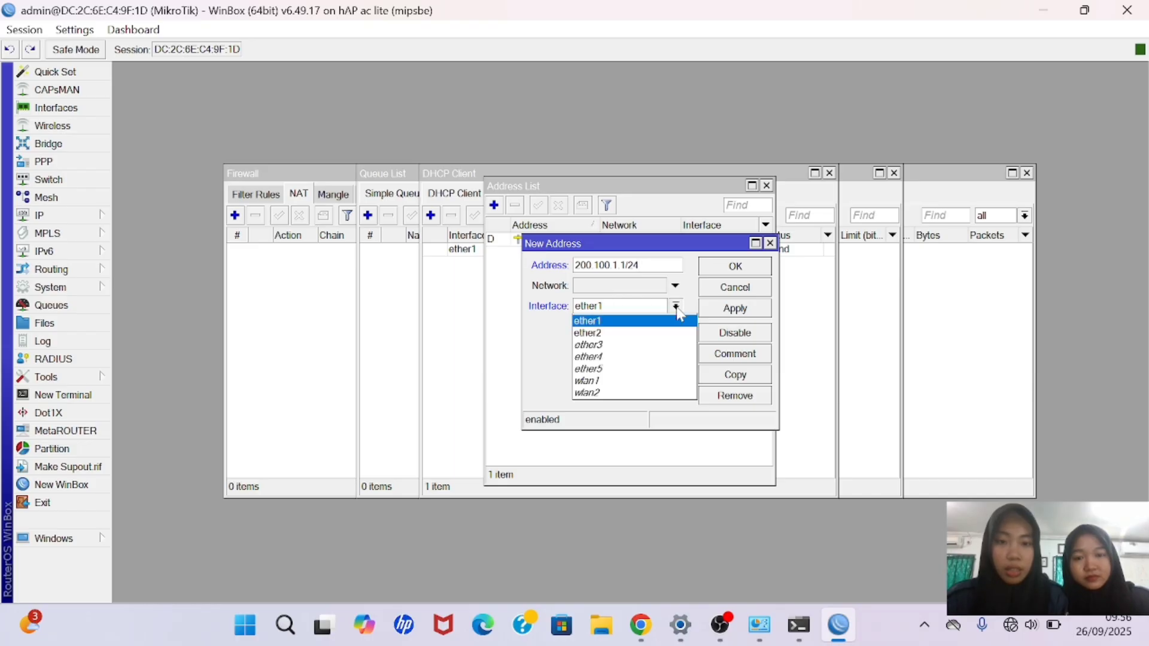
{"action": "left_click", "coordinate": [659, 334]}
{"action": "left_click", "coordinate": [733, 309]}
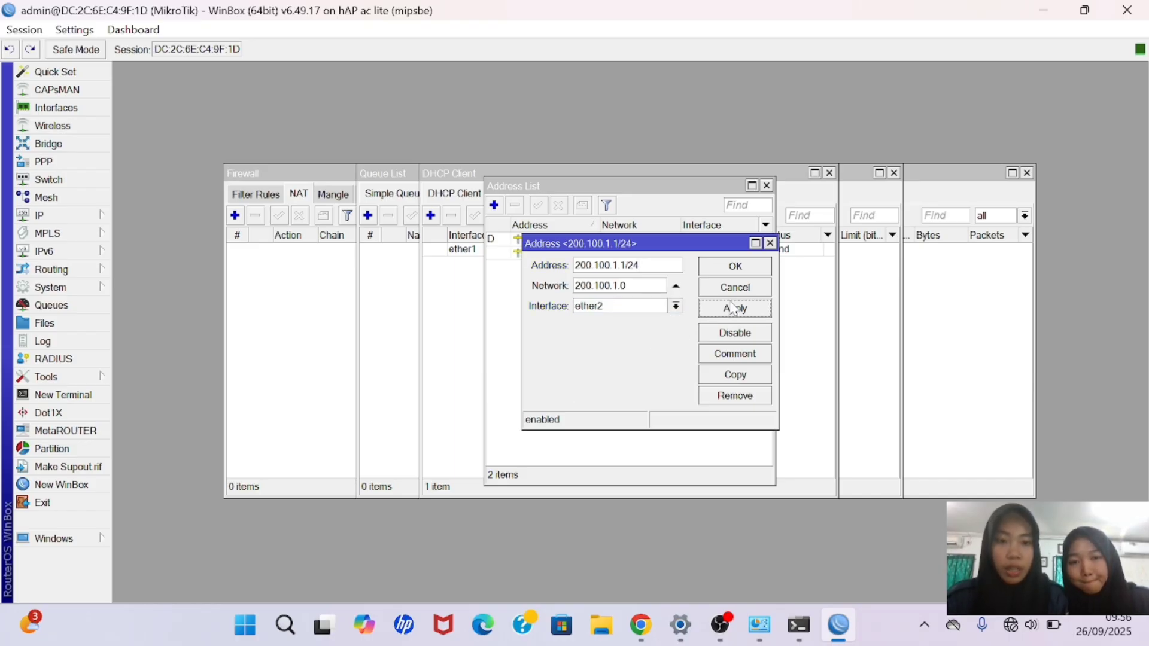
{"action": "left_click", "coordinate": [736, 271]}
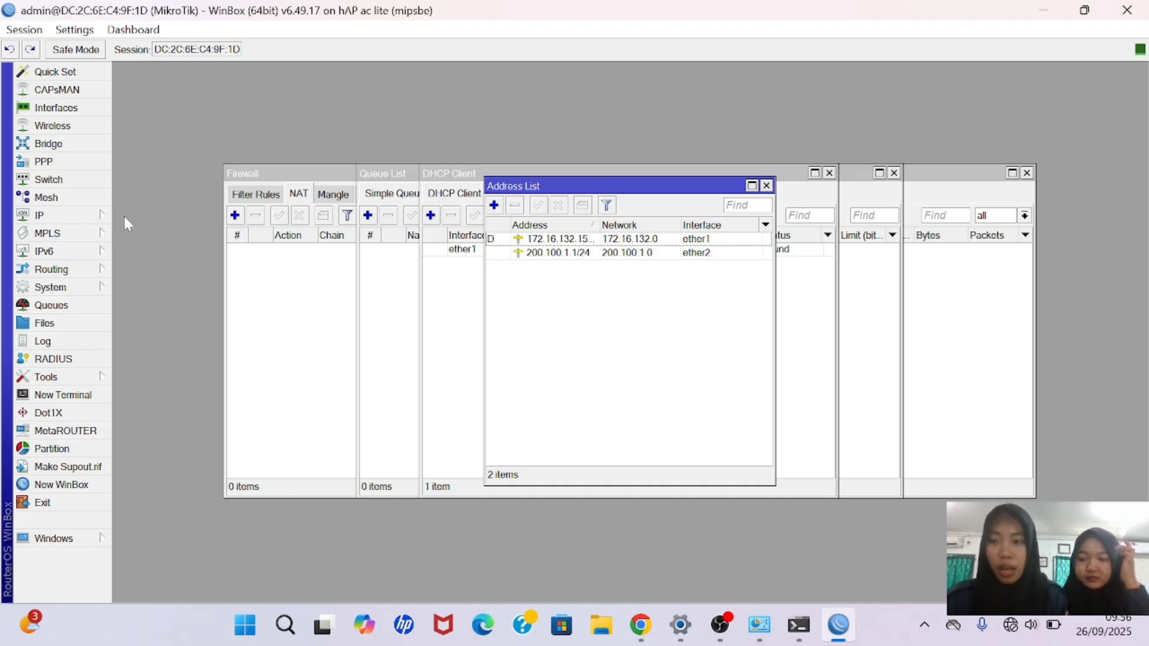
Set up a DHCP server on ether2 with the DHCP Setup wizard, accepting the suggested network, pool, DNS and lease settings.
{"action": "left_click", "coordinate": [103, 216]}
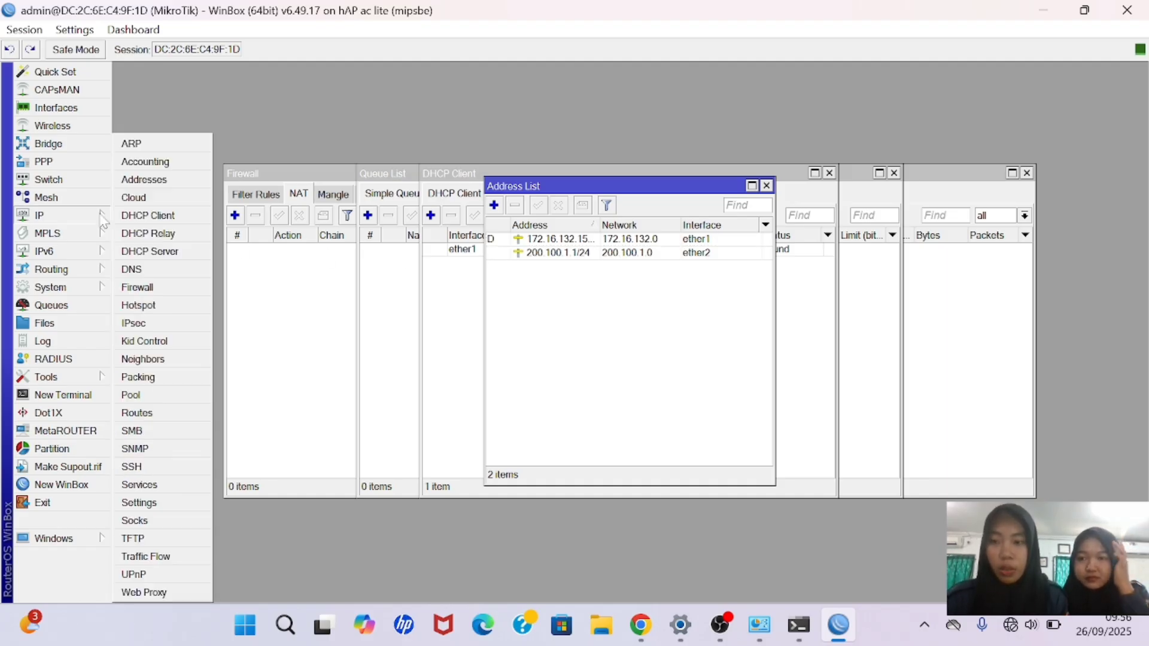
{"action": "left_click", "coordinate": [168, 252]}
{"action": "left_click", "coordinate": [480, 217]}
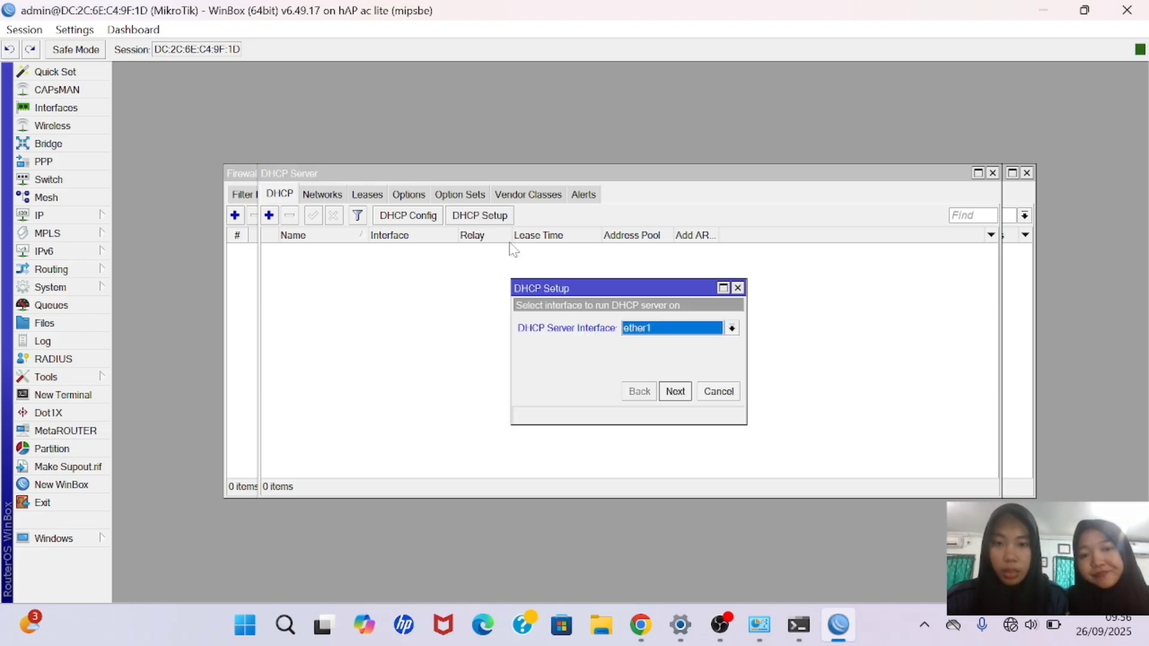
{"action": "left_click", "coordinate": [732, 329]}
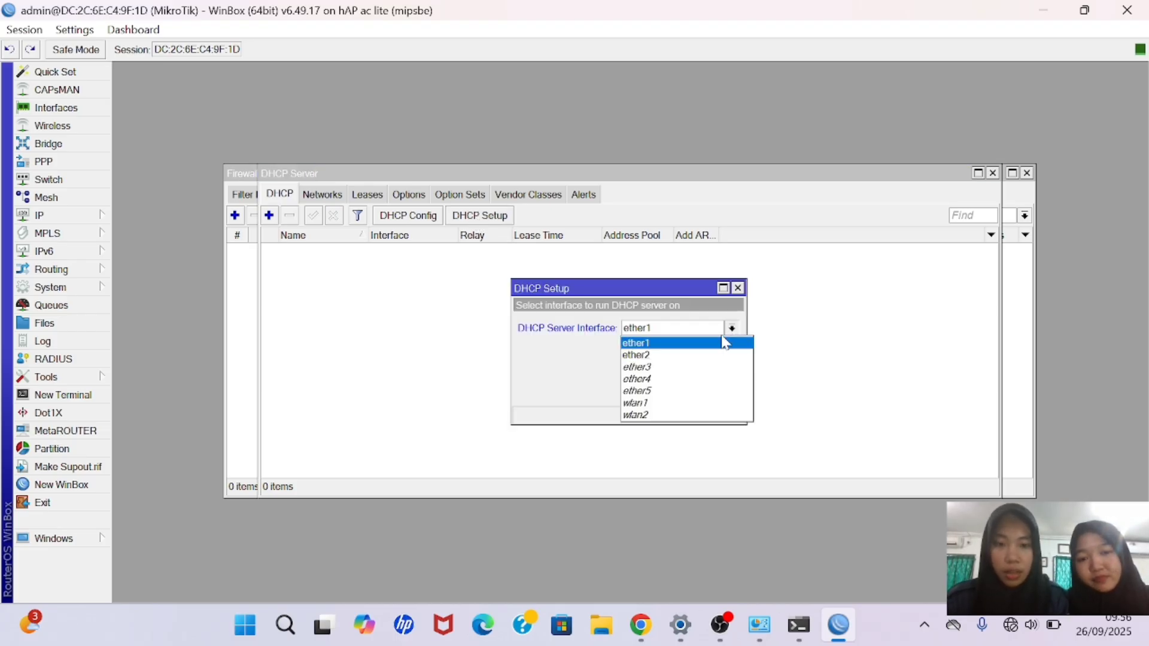
{"action": "left_click", "coordinate": [717, 352]}
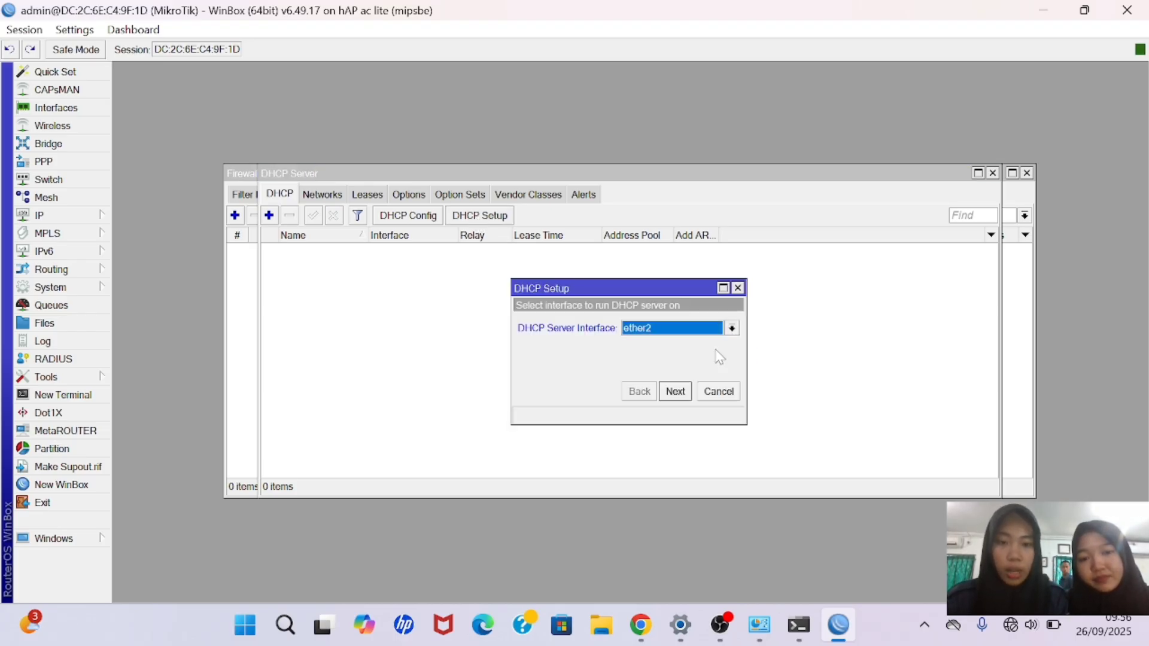
{"action": "left_click", "coordinate": [675, 392]}
{"action": "left_click", "coordinate": [675, 391]}
{"action": "left_click", "coordinate": [677, 392]}
{"action": "left_click", "coordinate": [675, 391]}
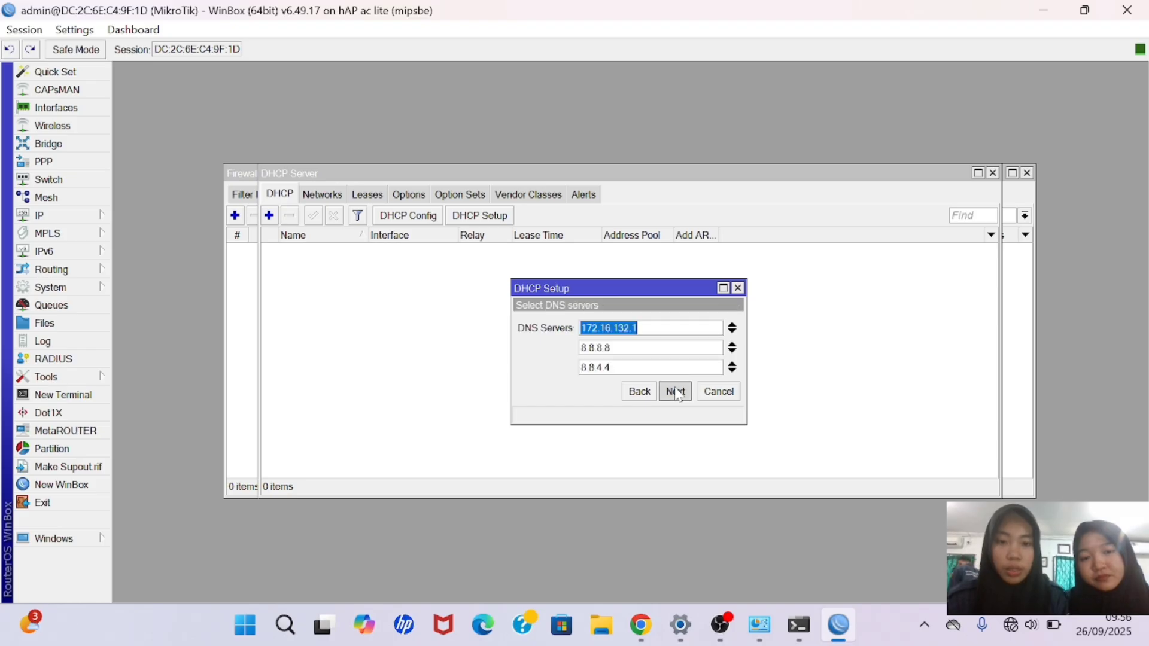
{"action": "left_click", "coordinate": [675, 391]}
{"action": "left_click", "coordinate": [675, 392]}
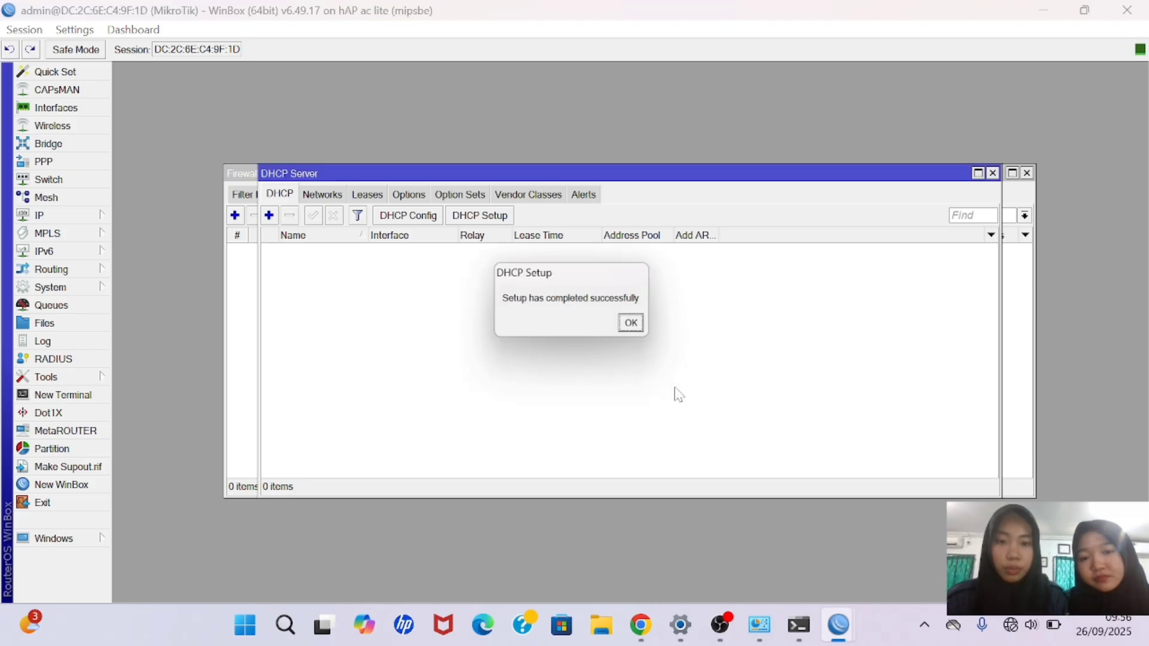
{"action": "left_click", "coordinate": [636, 326]}
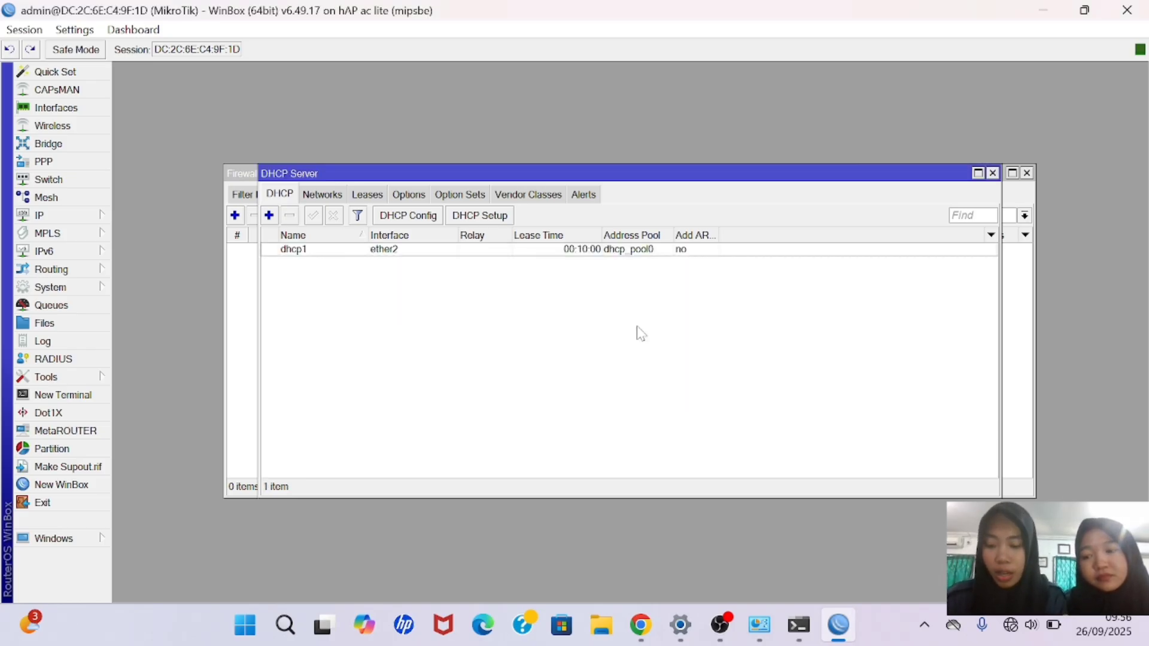
Set the router's DNS server to 8.8.8.8 and save the DNS settings.
{"action": "left_click", "coordinate": [99, 214]}
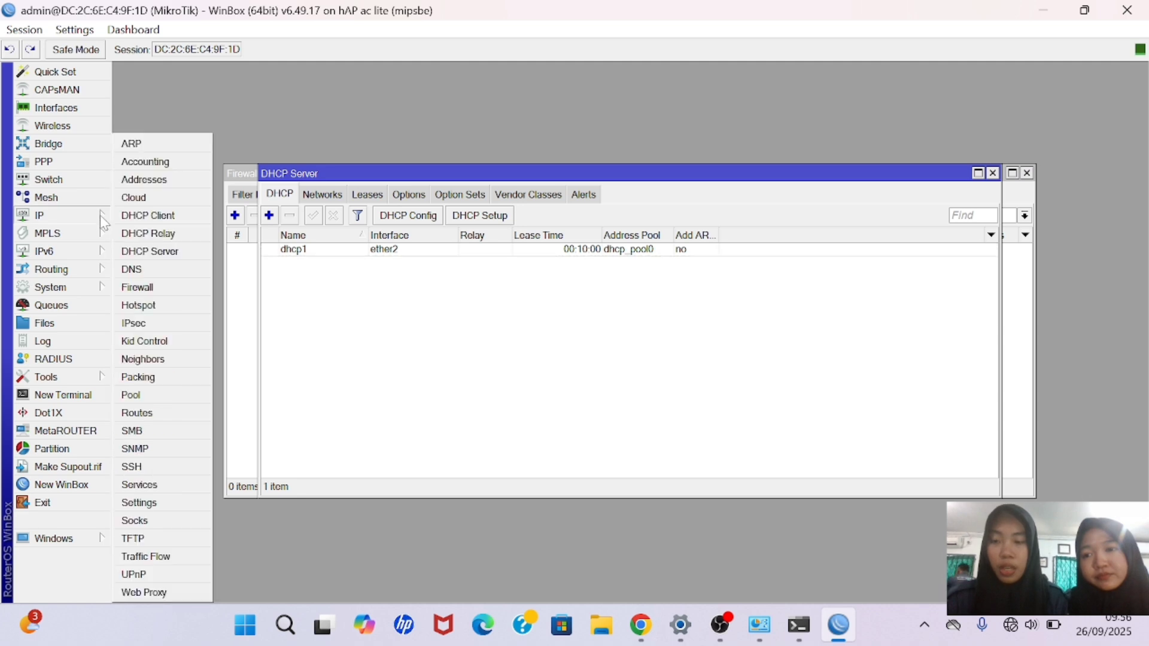
{"action": "left_click", "coordinate": [171, 267]}
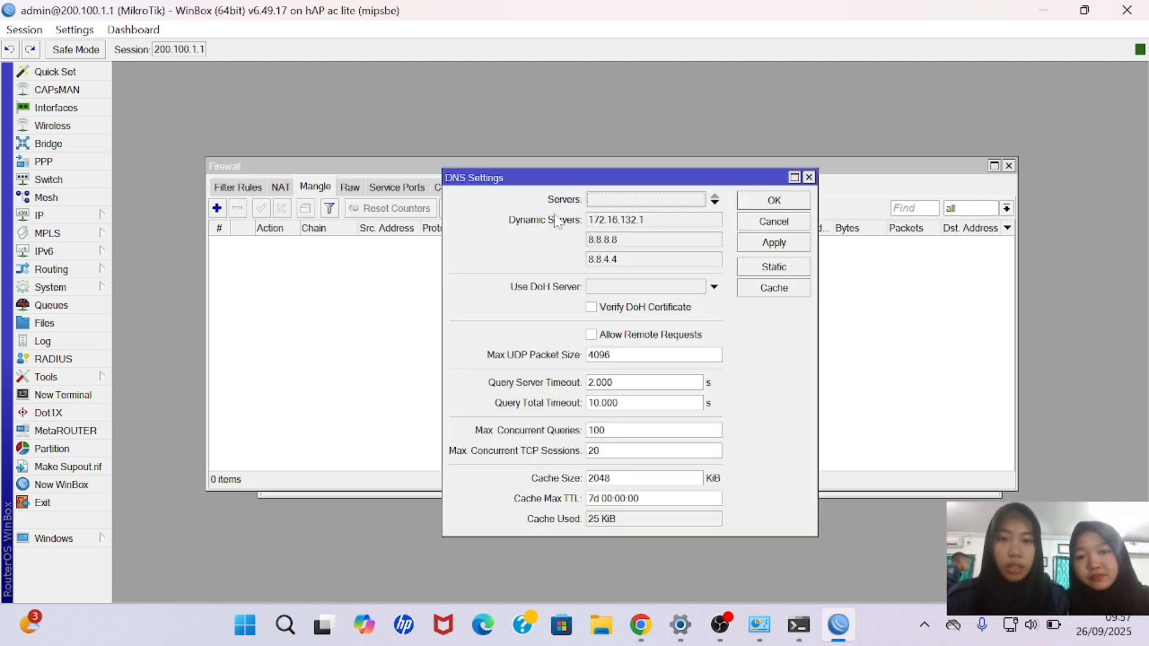
{"action": "left_click", "coordinate": [596, 200]}
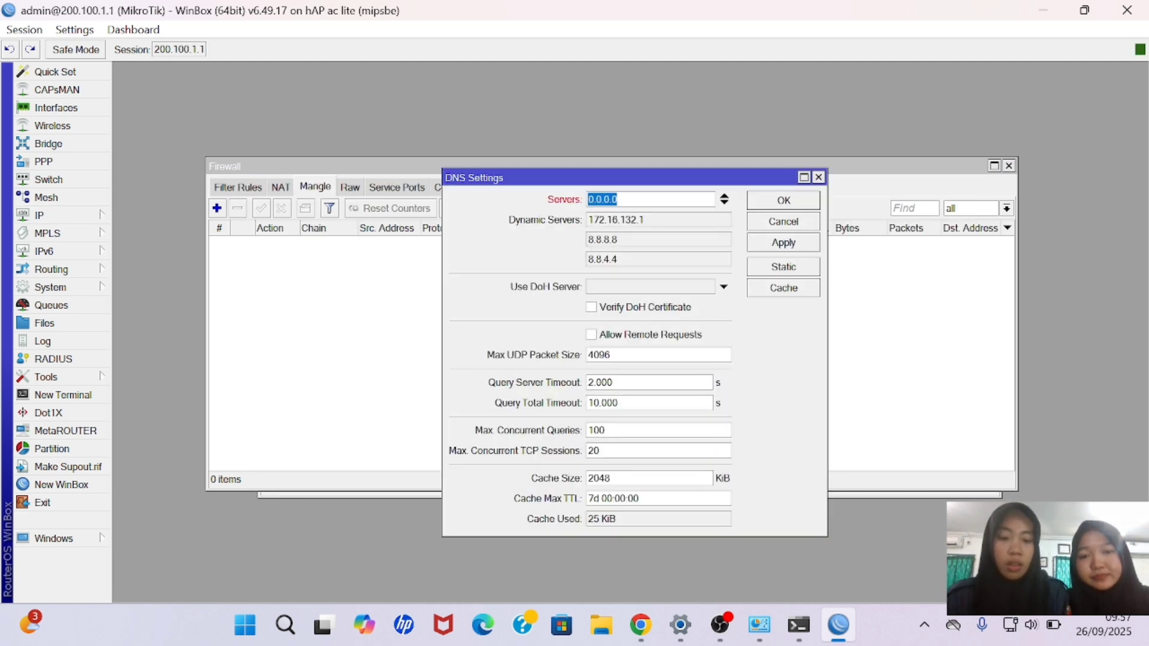
{"action": "key", "text": "BackSpace"}
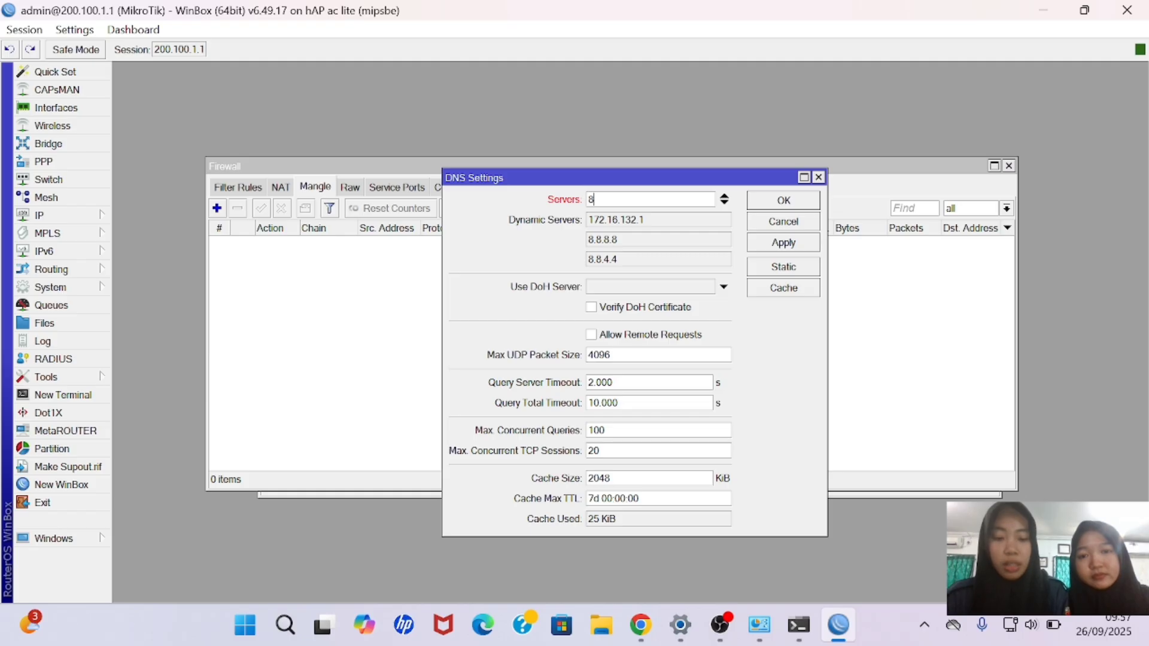
{"action": "type", "text": "8.8.8.8"}
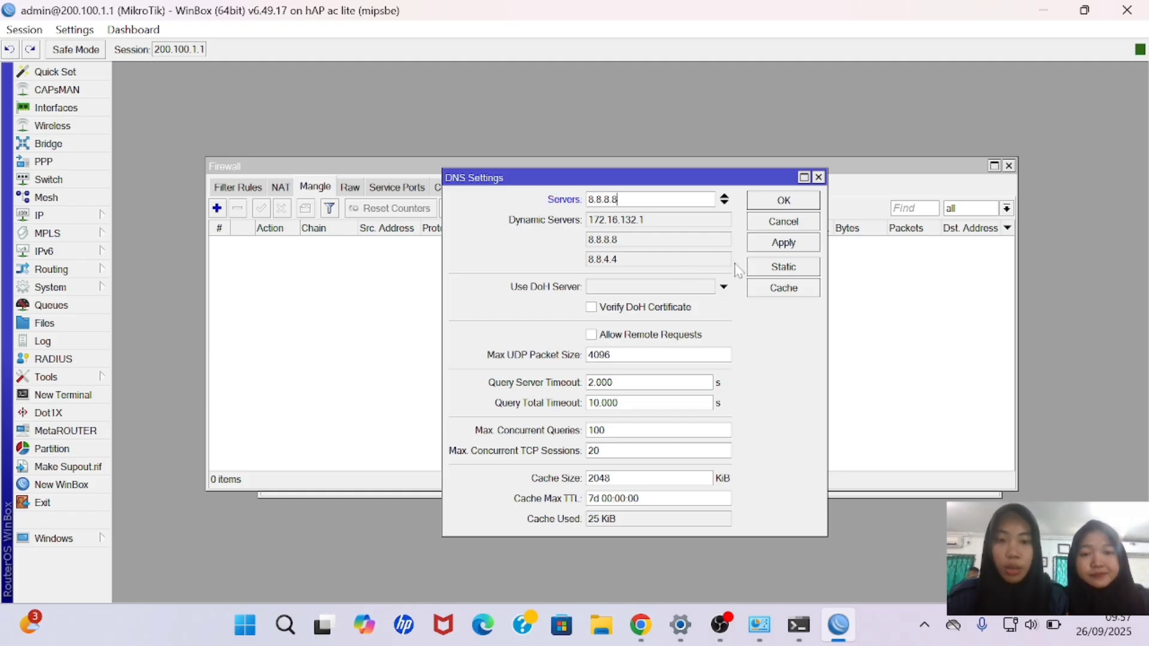
{"action": "left_click", "coordinate": [791, 245]}
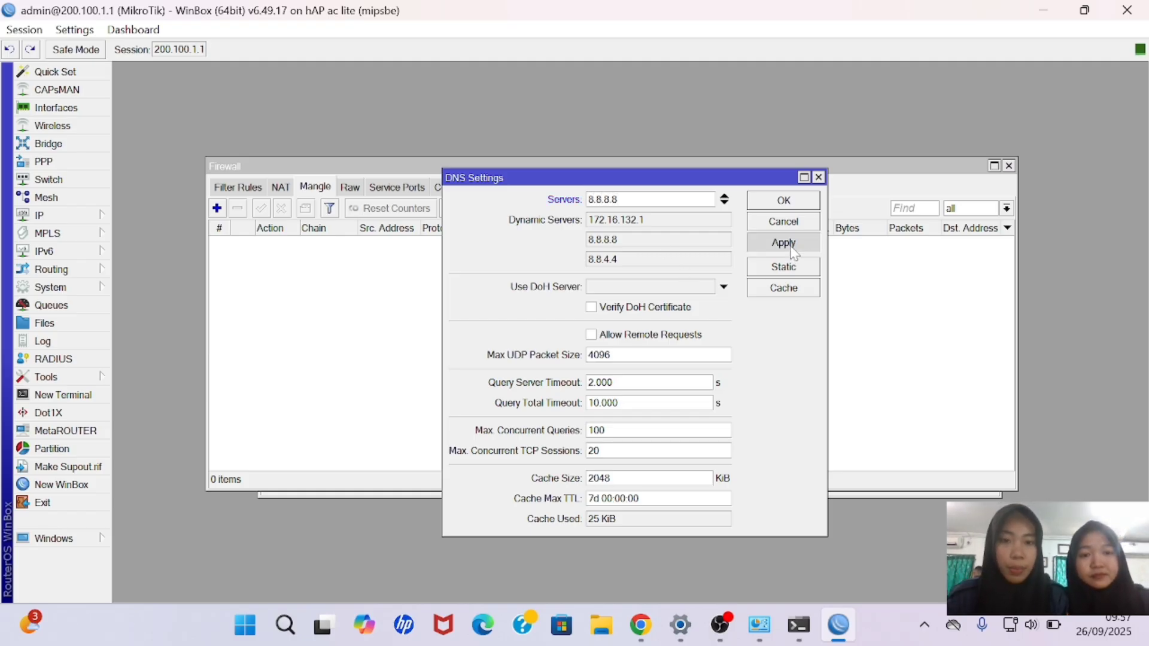
{"action": "left_click", "coordinate": [793, 206]}
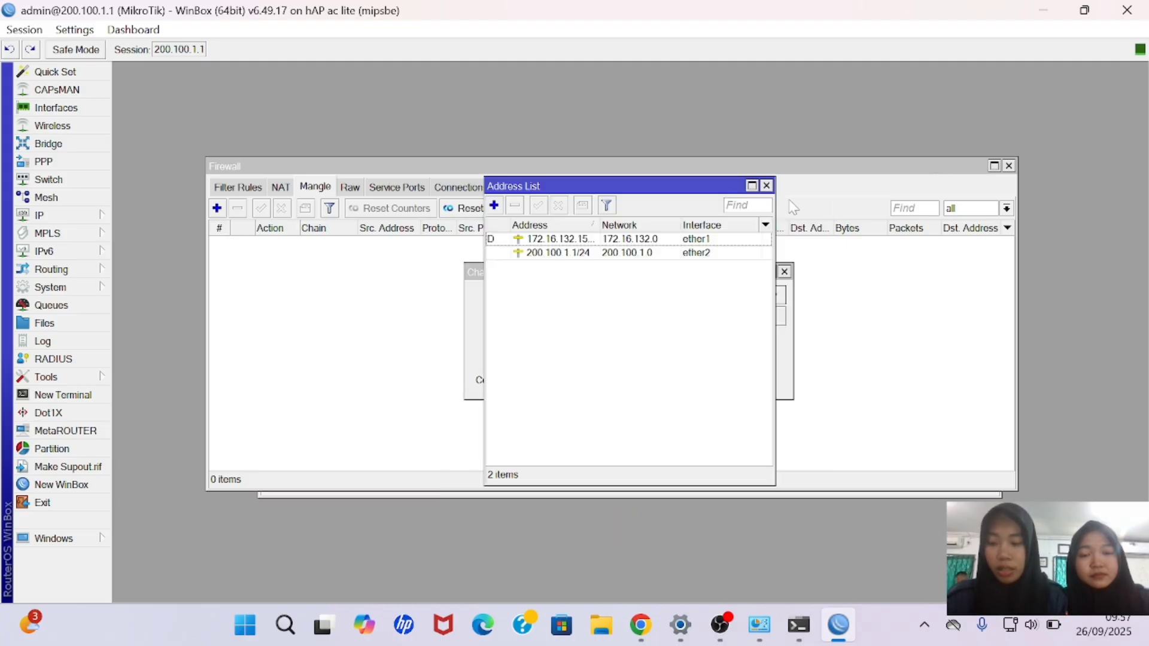
Add a firewall NAT rule with chain srcnat, out interface ether1 and action masquerade.
{"action": "left_click", "coordinate": [94, 216]}
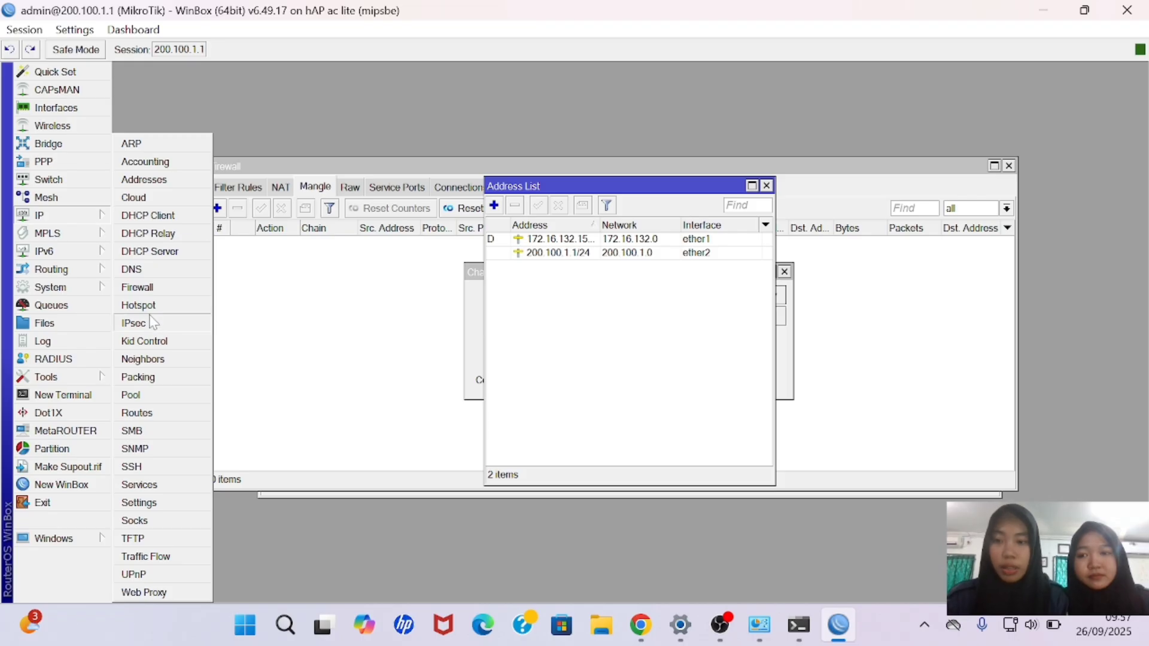
{"action": "left_click", "coordinate": [166, 287]}
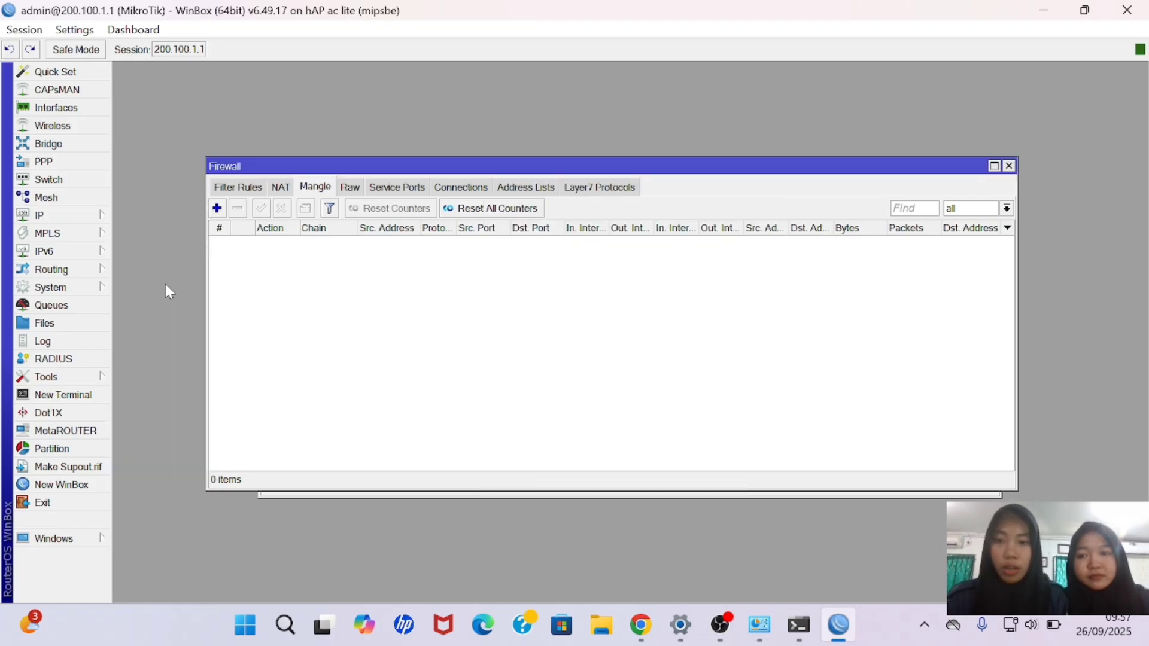
{"action": "left_click", "coordinate": [281, 188]}
{"action": "left_click", "coordinate": [216, 209]}
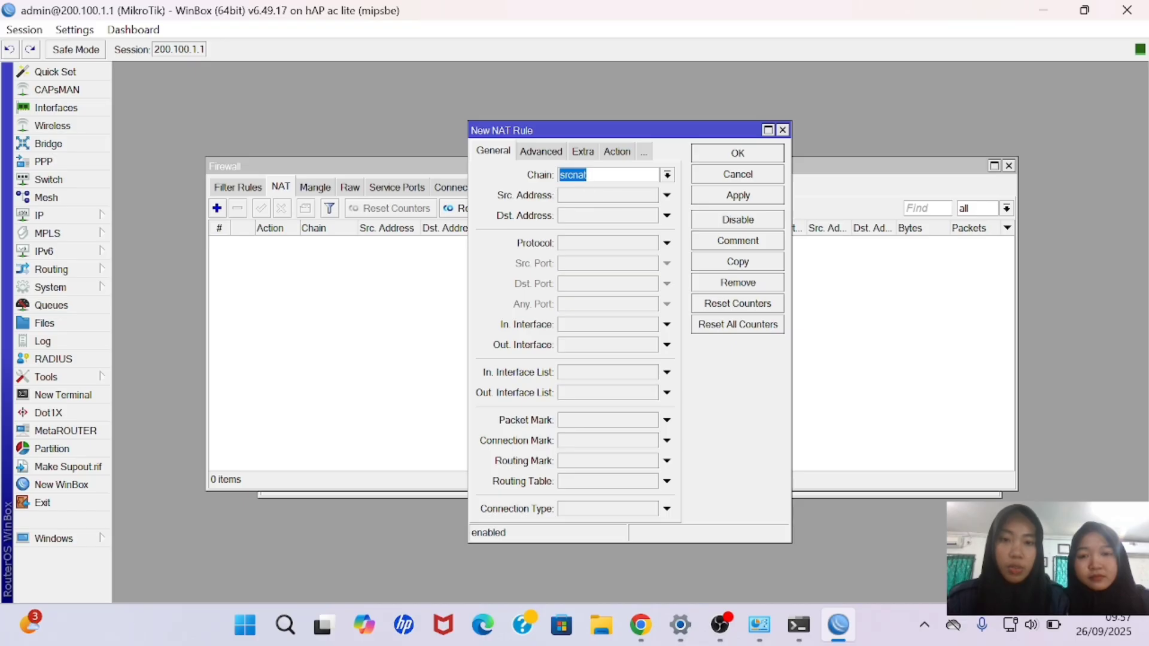
{"action": "left_click", "coordinate": [667, 346]}
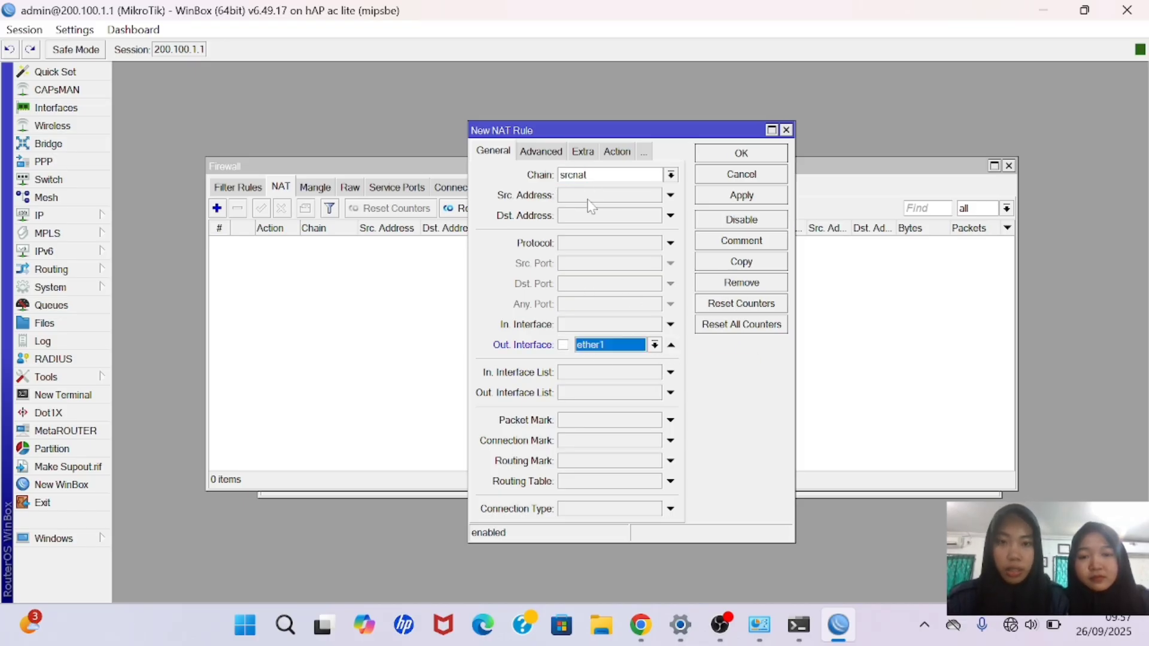
{"action": "left_click", "coordinate": [606, 152]}
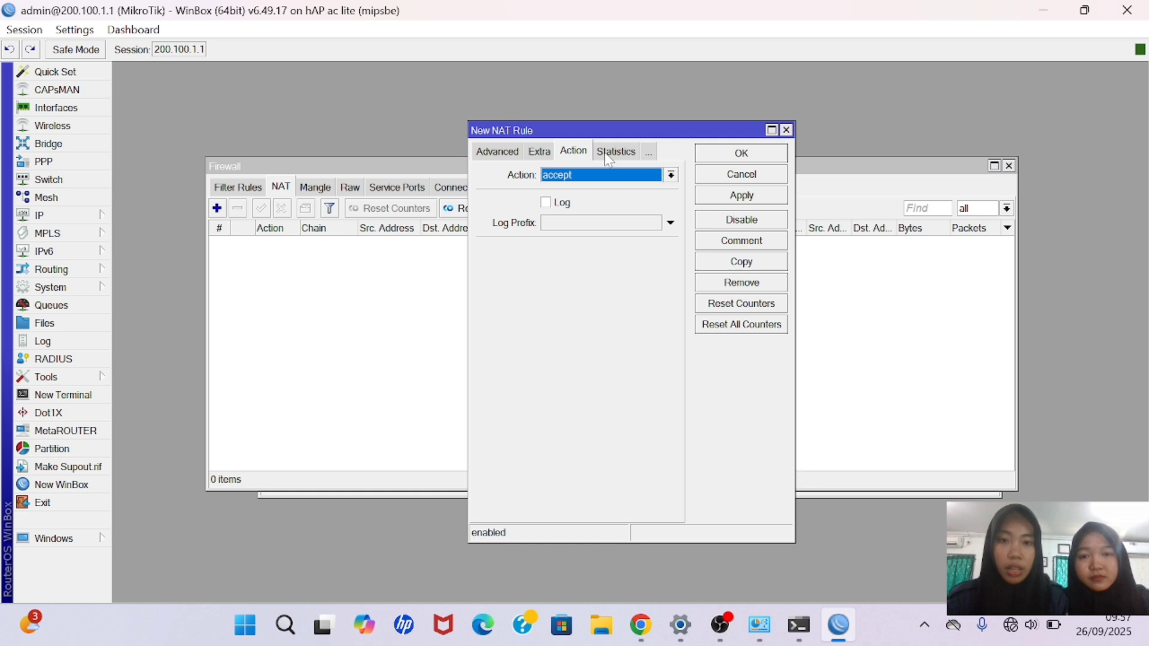
{"action": "left_click", "coordinate": [670, 175]}
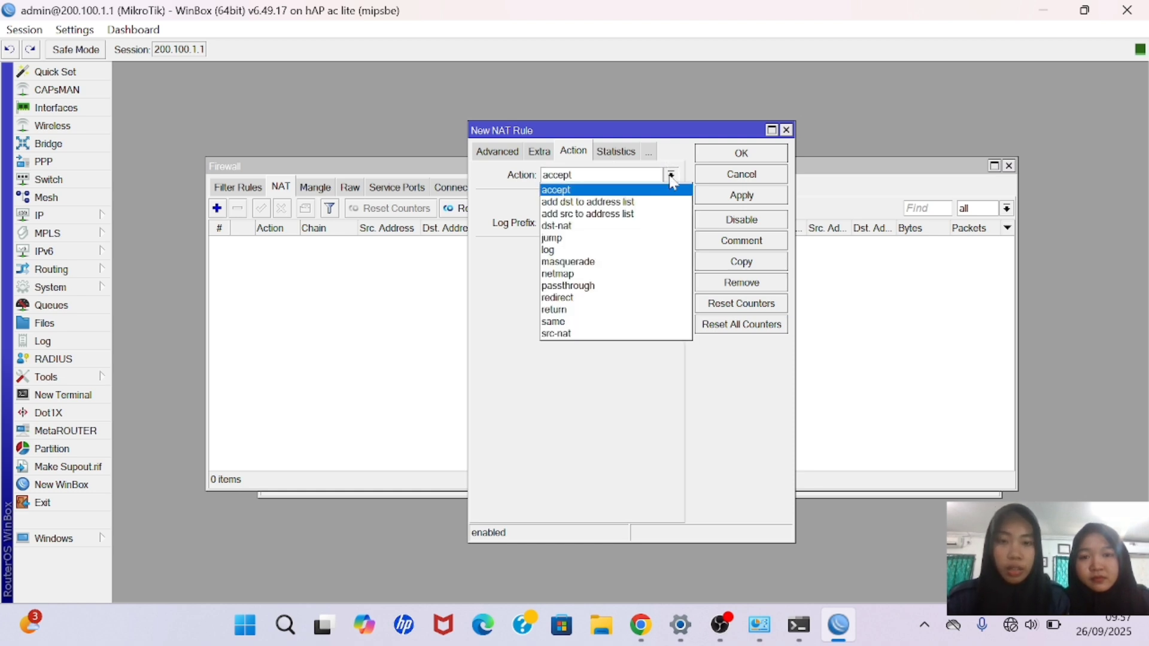
{"action": "left_click", "coordinate": [596, 261]}
{"action": "left_click", "coordinate": [744, 199]}
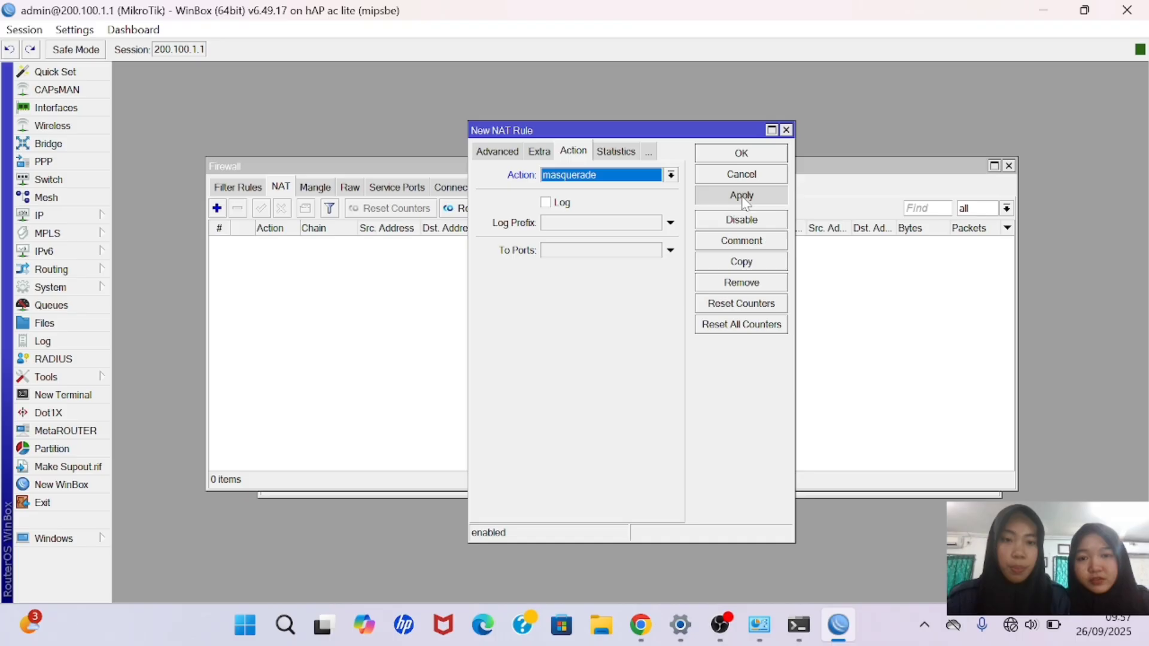
{"action": "left_click", "coordinate": [752, 156]}
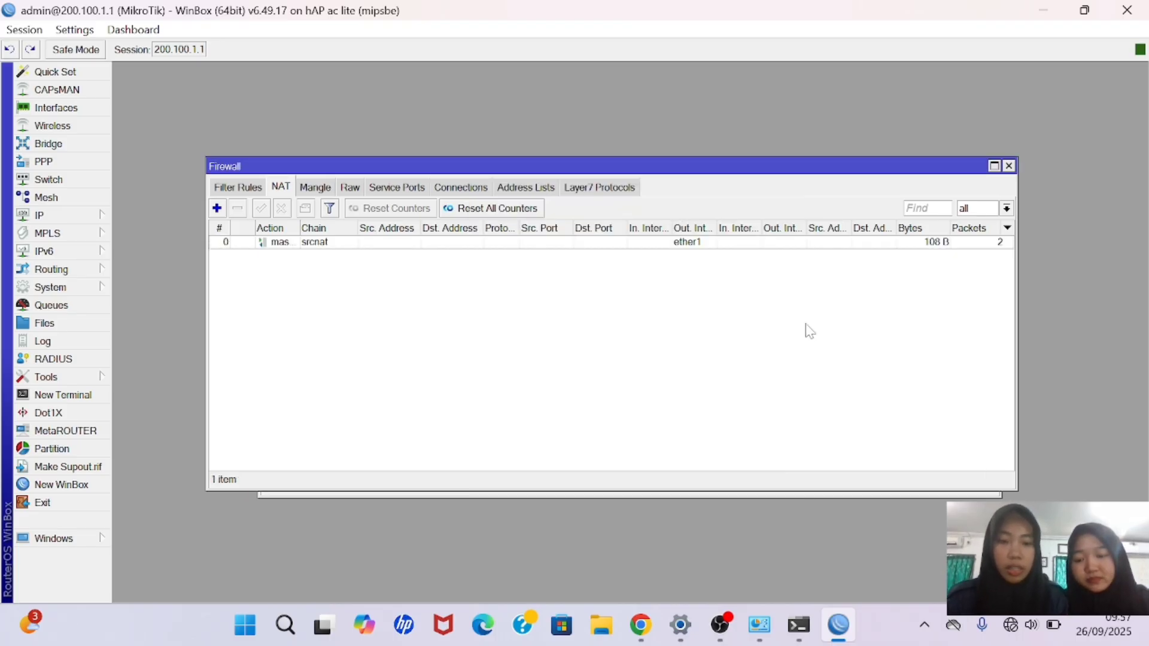
Switch to Command Prompt and renew the computer's IP address with ipconfig /renew.
{"action": "left_click", "coordinate": [799, 625]}
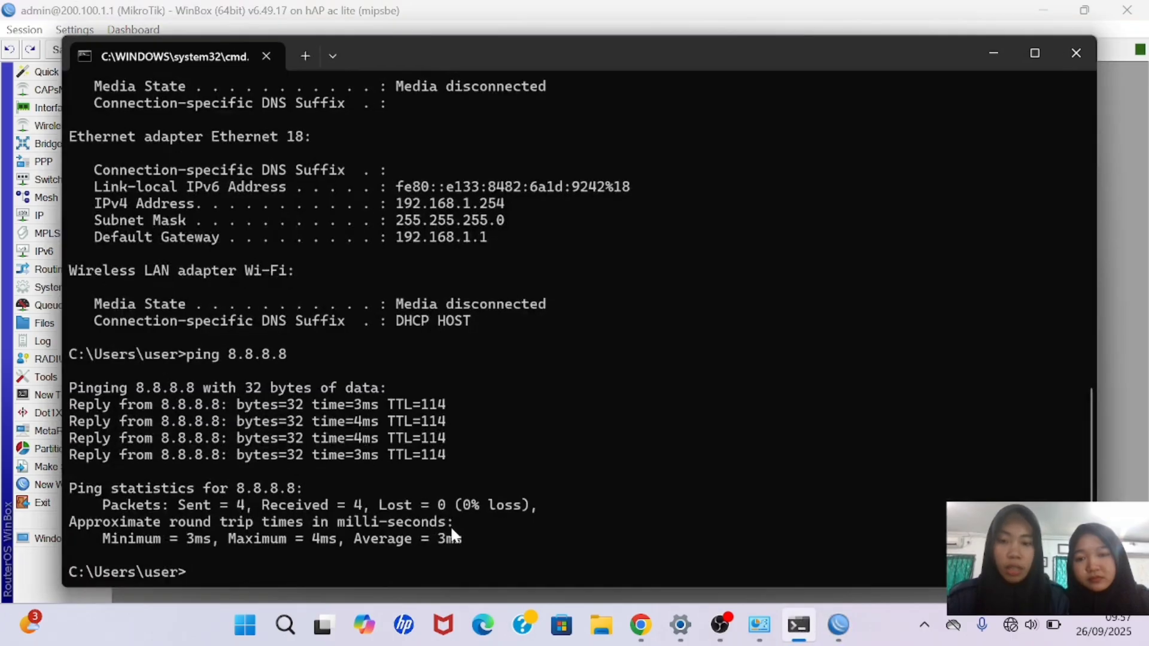
{"action": "type", "text": "ip"}
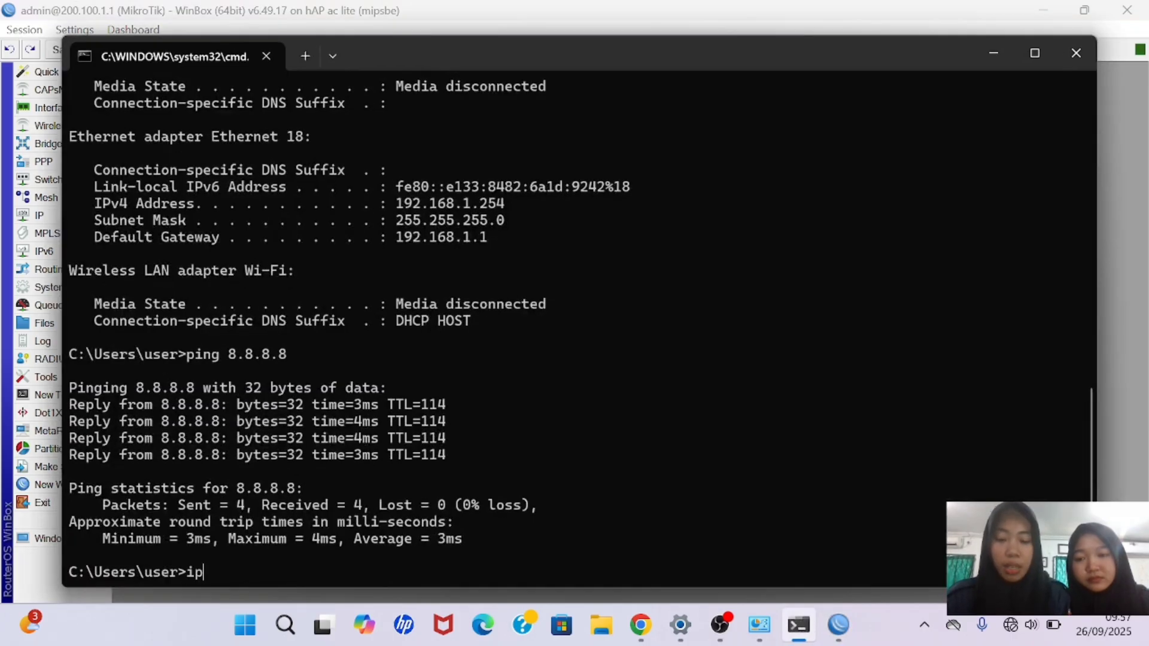
{"action": "type", "text": "confi"}
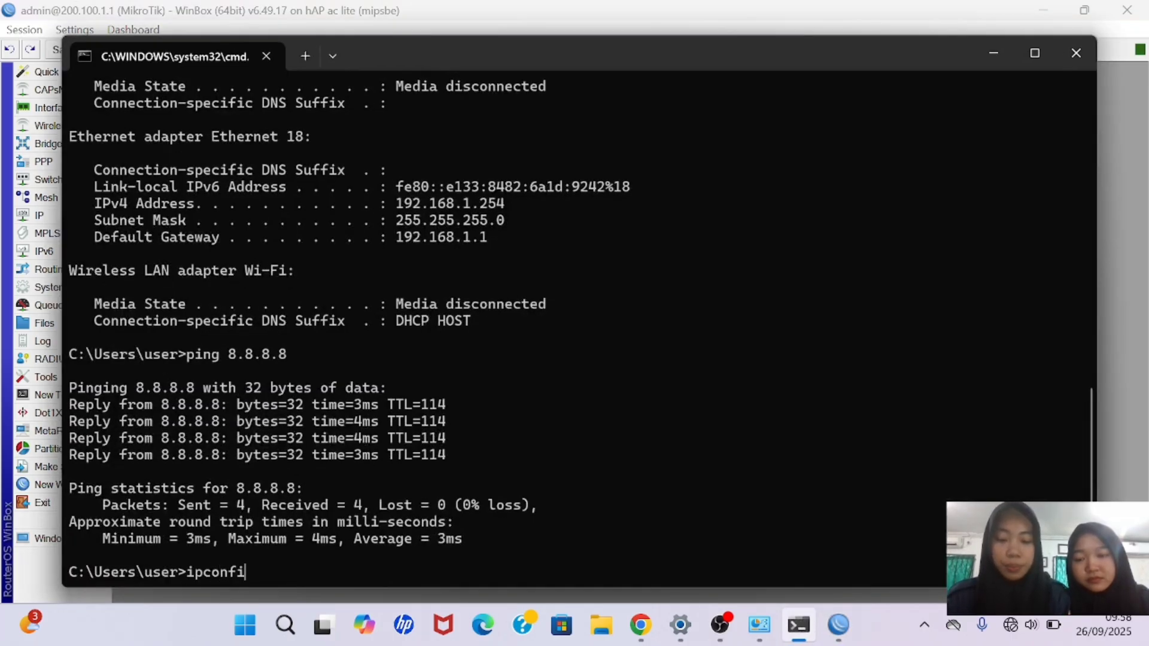
{"action": "type", "text": "g /renew"}
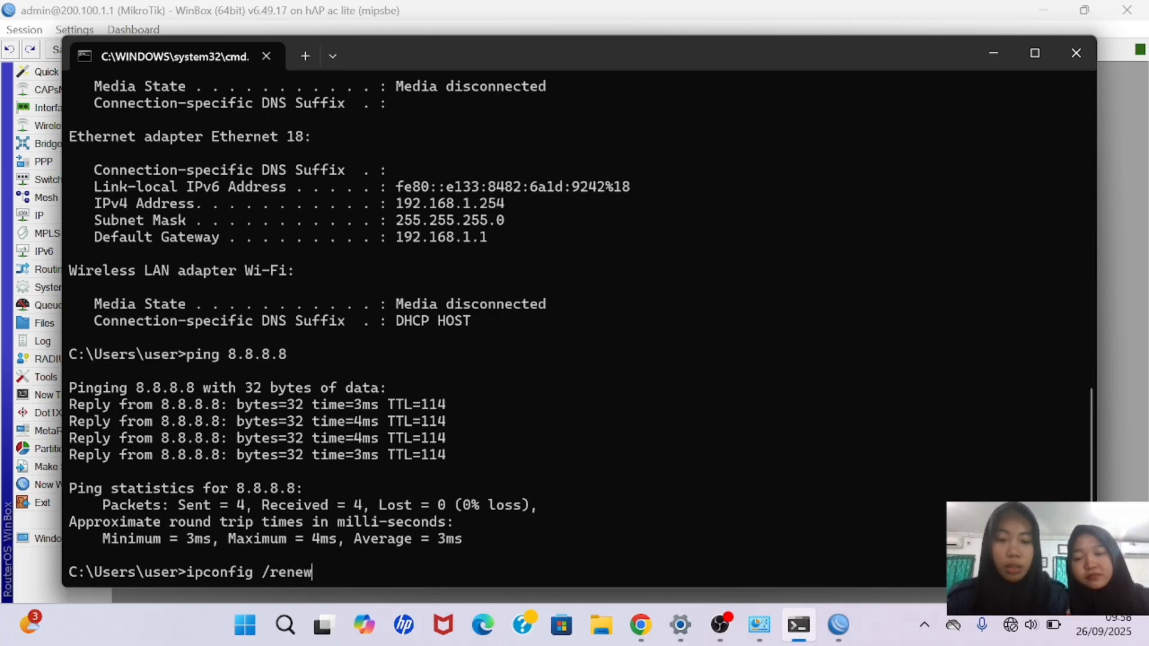
{"action": "key", "text": "Return"}
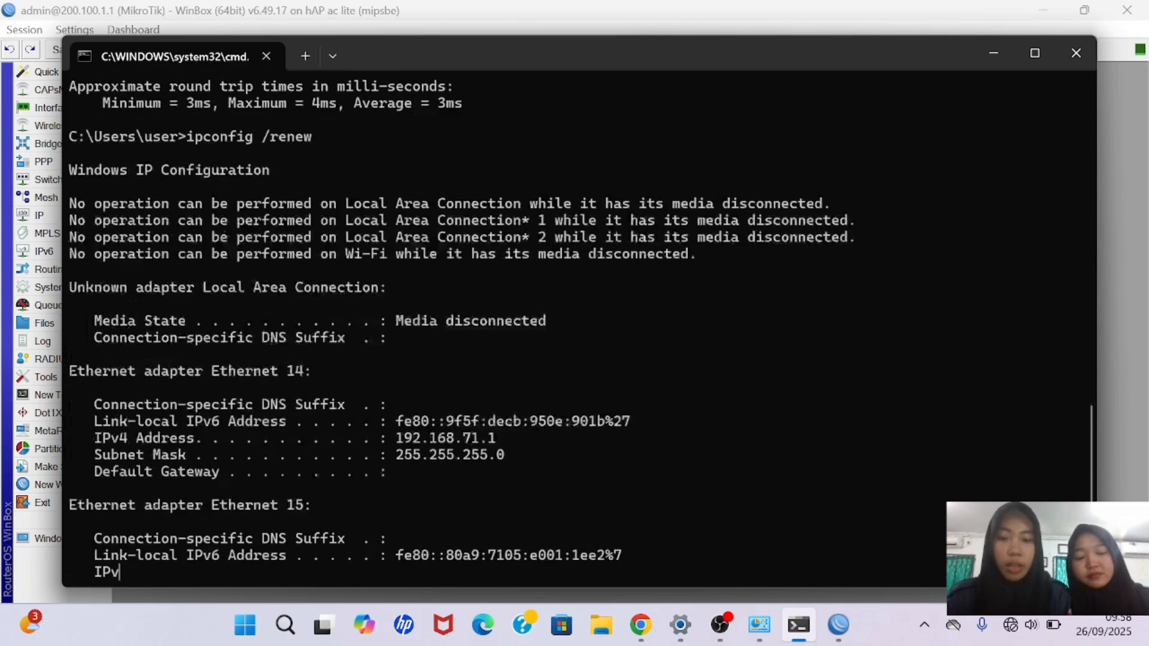
Ping 8.8.8.8 to test the internet connection, then return to WinBox.
{"action": "type", "text": "p"}
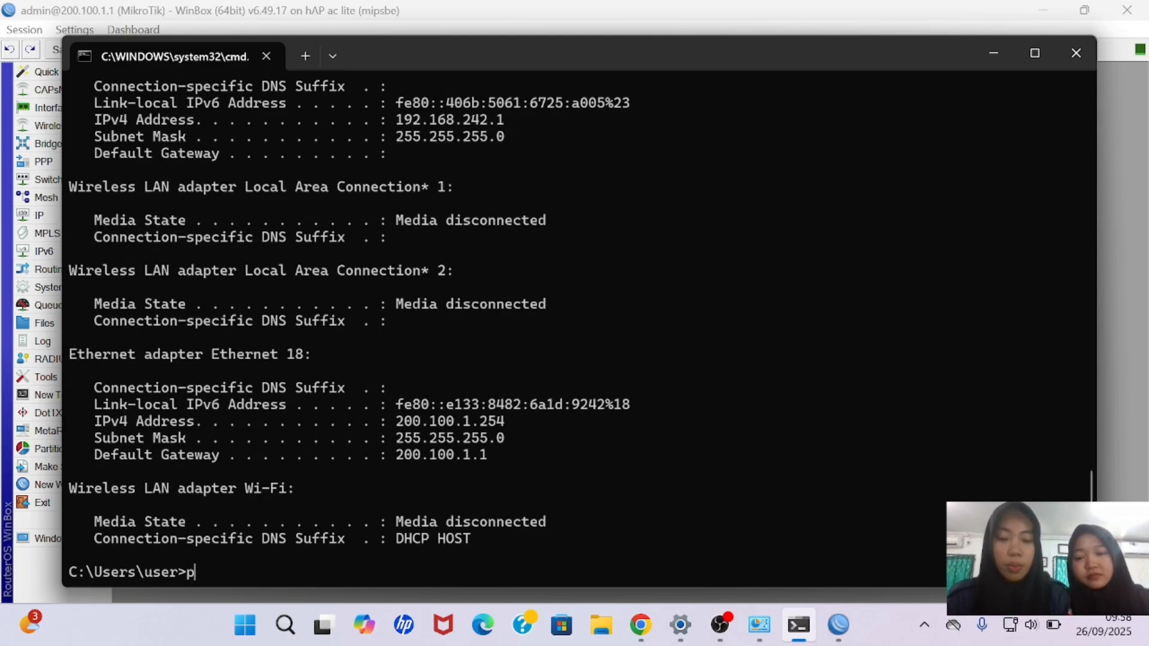
{"action": "type", "text": "ing 8"}
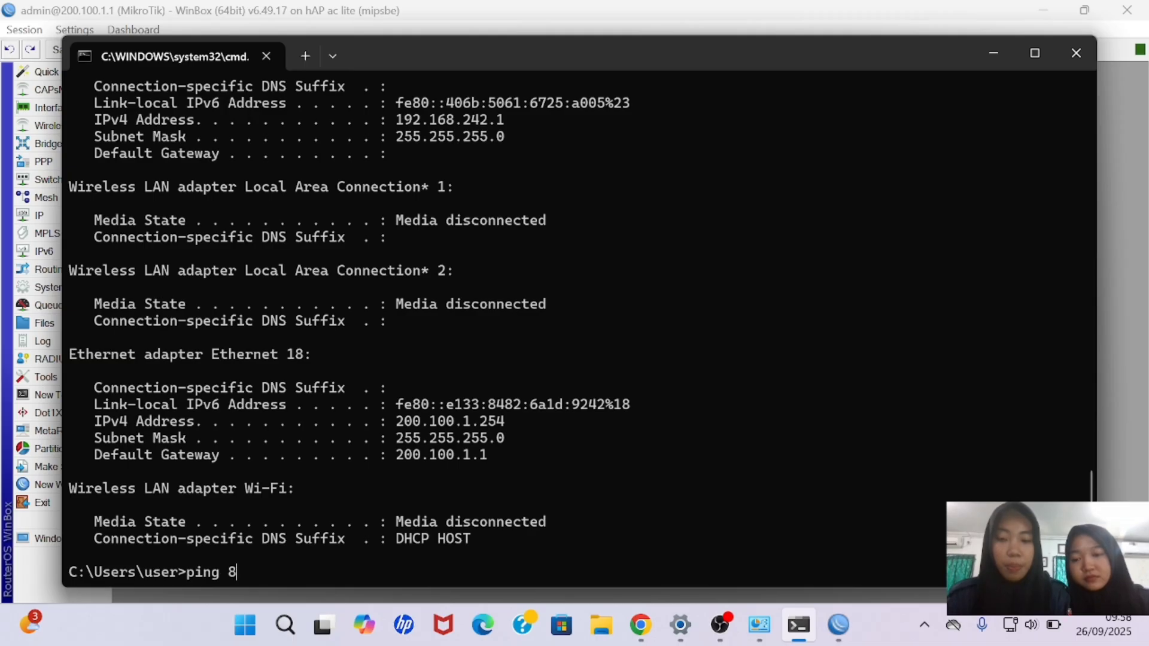
{"action": "type", "text": ".8.8"}
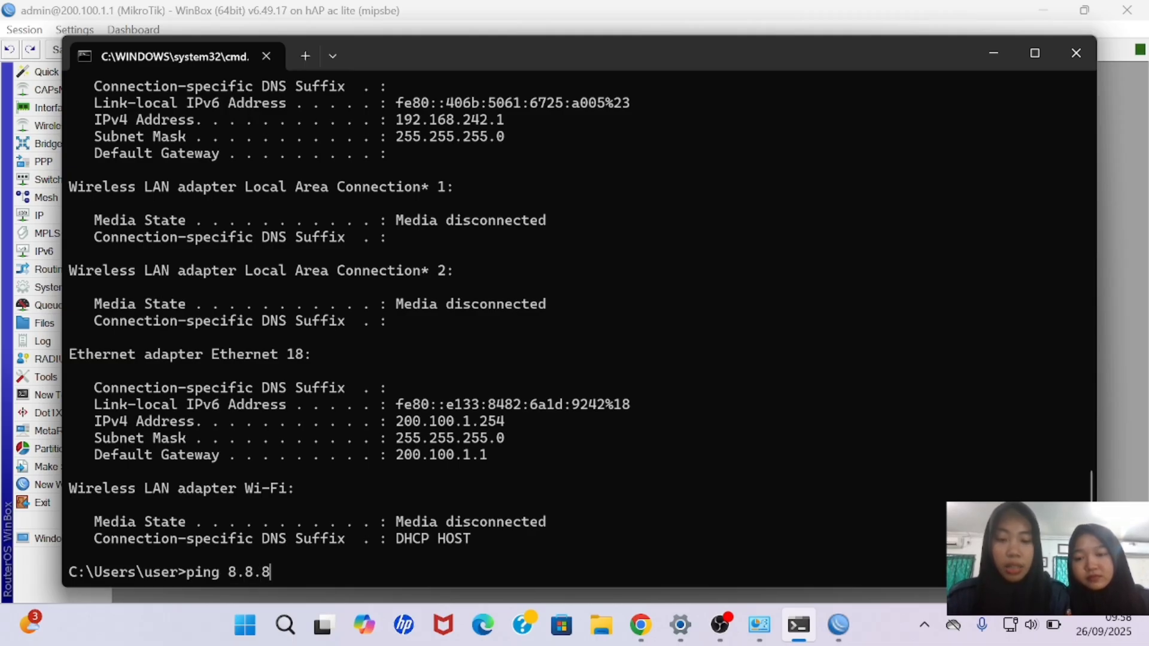
{"action": "type", "text": ".8"}
{"action": "key", "text": "Return"}
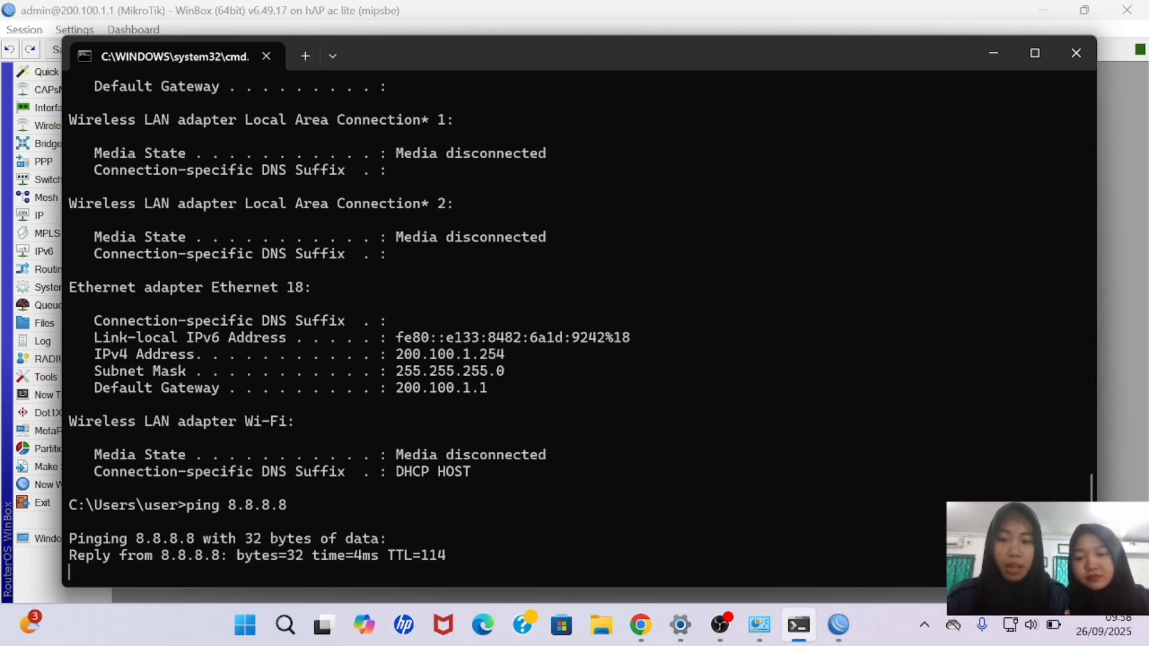
{"action": "left_click", "coordinate": [997, 65]}
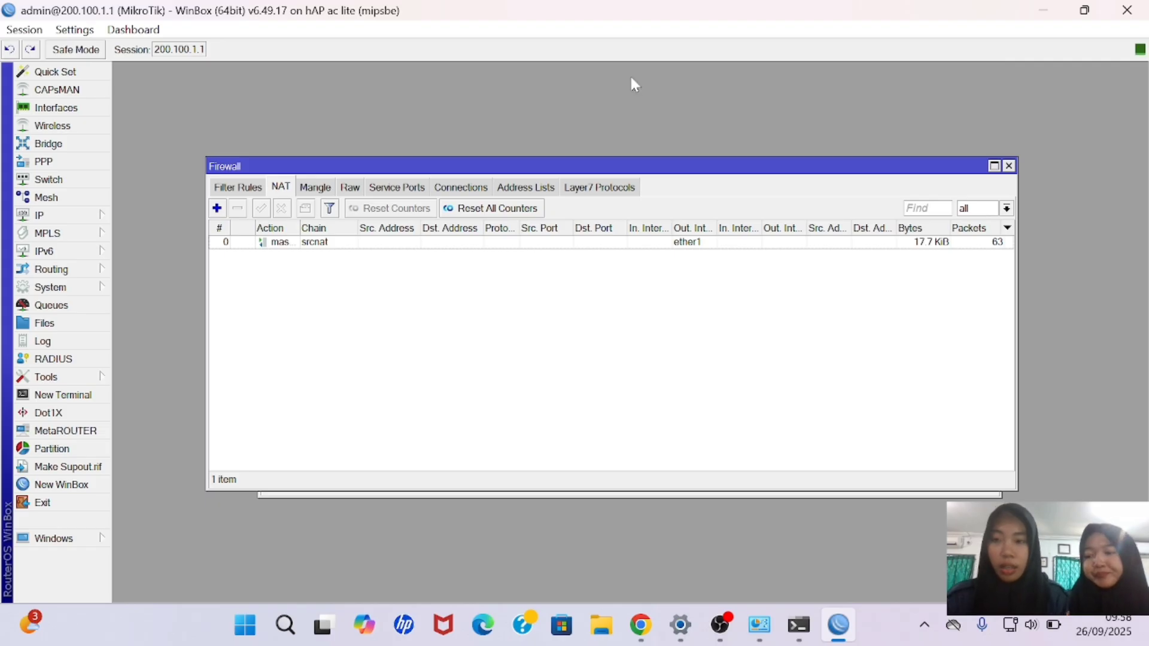
Create a new simple queue, enter a person's name as the queue name and set its target to ether2.
{"action": "left_click", "coordinate": [89, 306]}
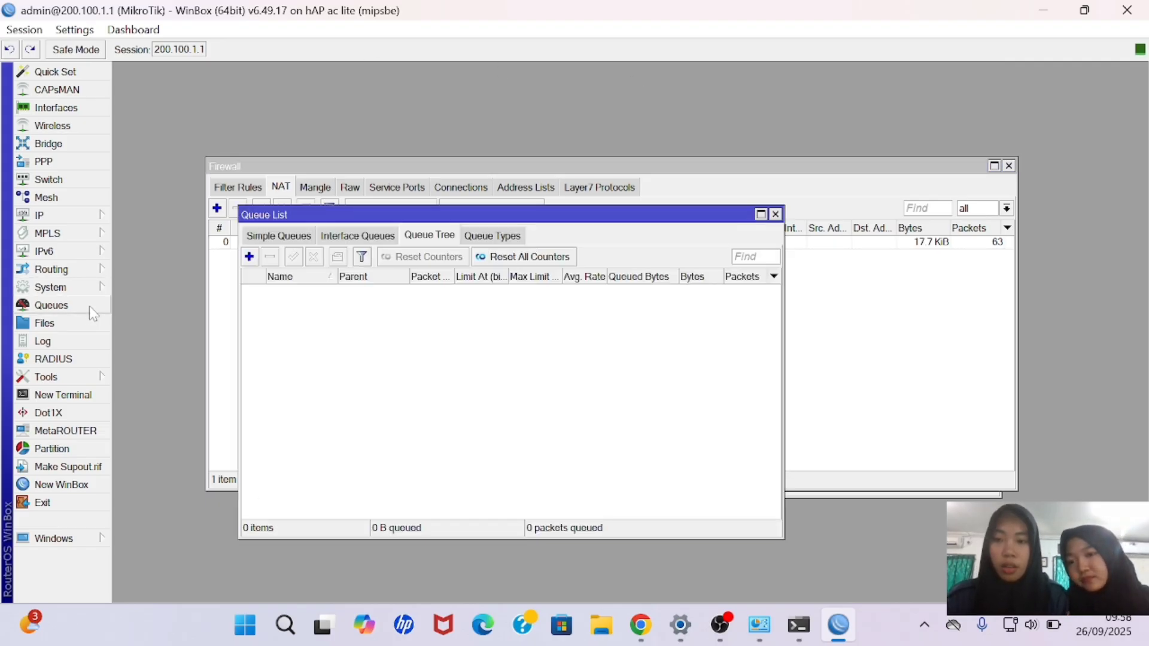
{"action": "left_click", "coordinate": [277, 238]}
{"action": "left_click", "coordinate": [249, 257]}
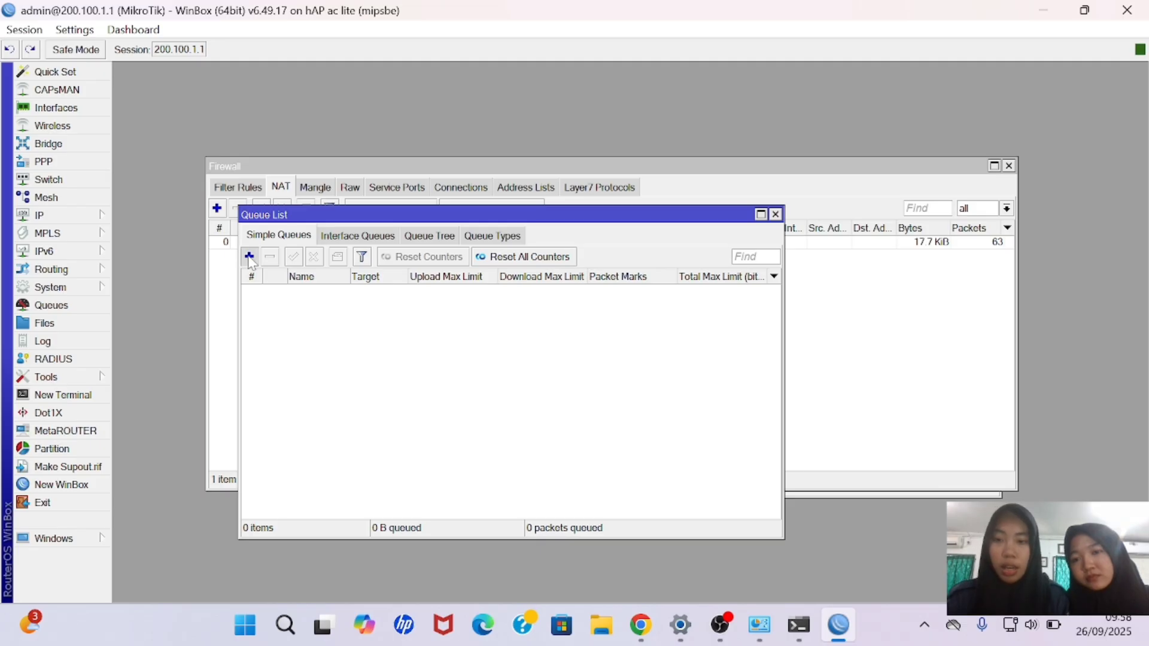
{"action": "key", "text": "BackSpace"}
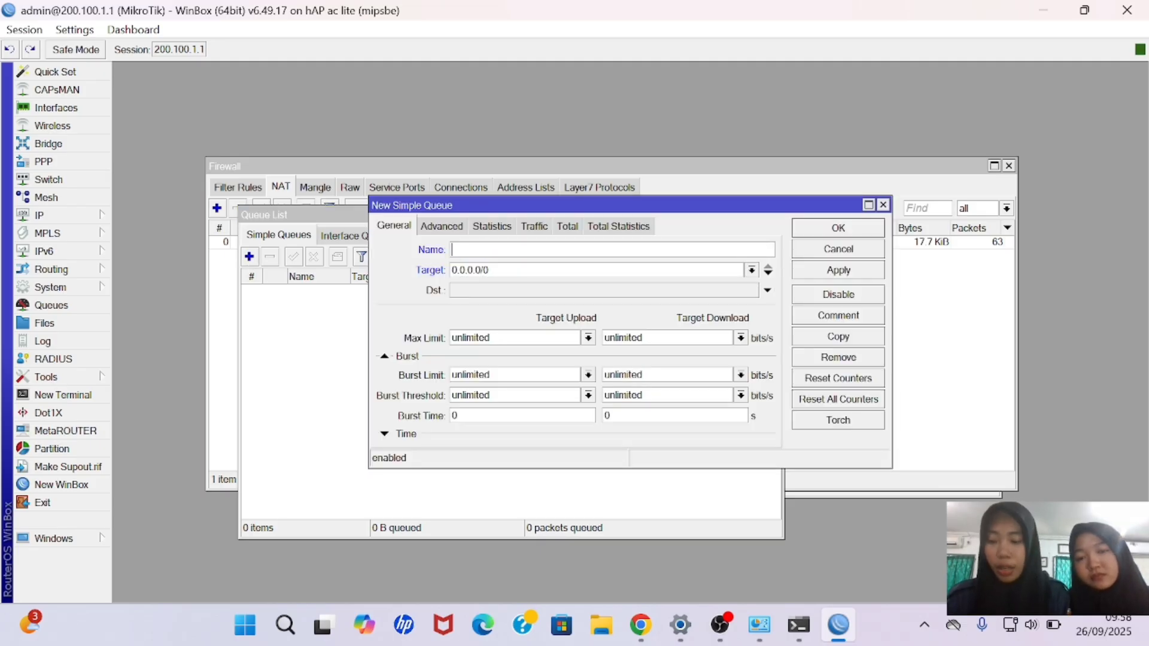
{"action": "type", "text": "syarifah"}
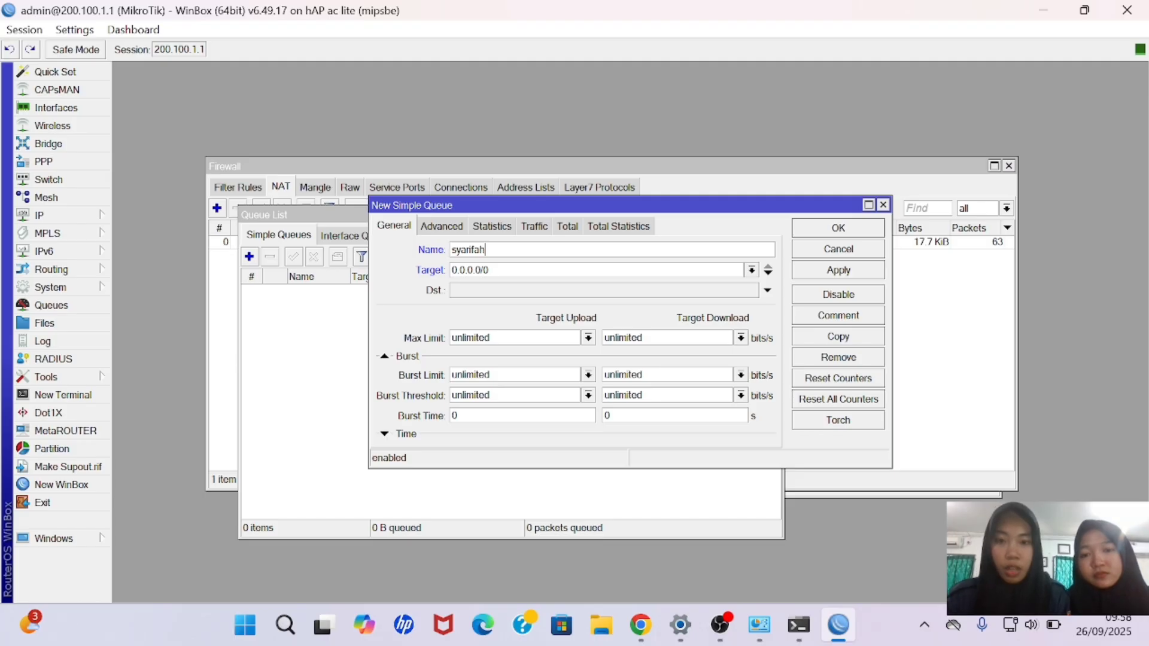
{"action": "left_click", "coordinate": [751, 270]}
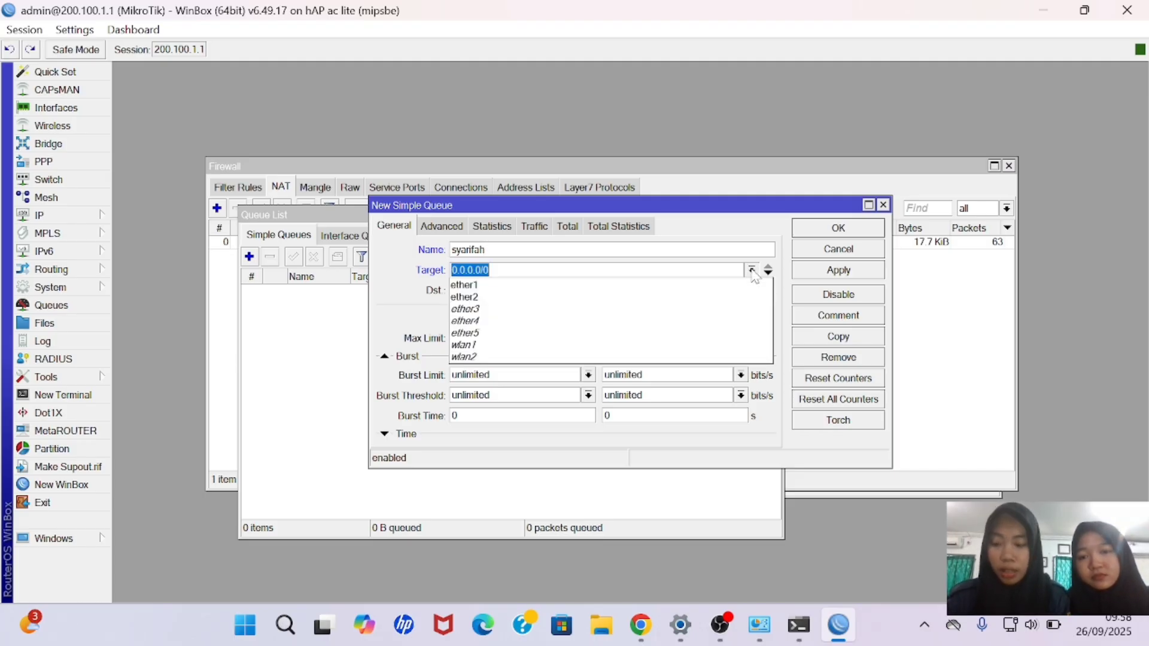
{"action": "left_click", "coordinate": [620, 297]}
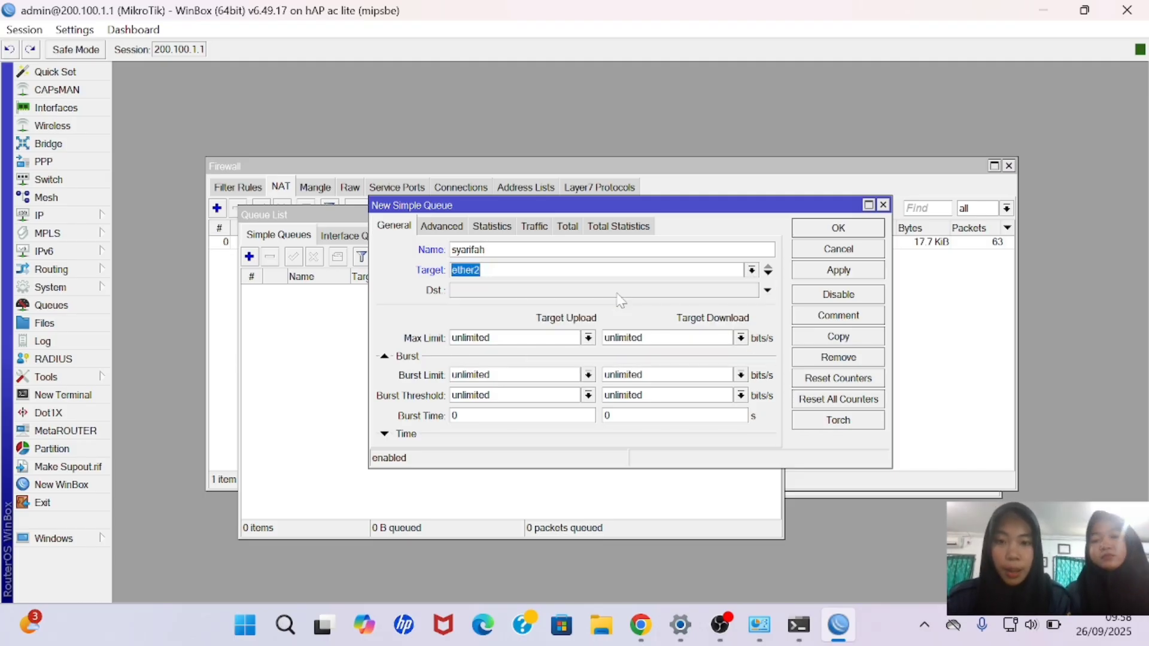
Set the queue's upload and download max limits to 10M each and save the queue.
{"action": "left_click", "coordinate": [588, 338]}
{"action": "left_click", "coordinate": [544, 504]}
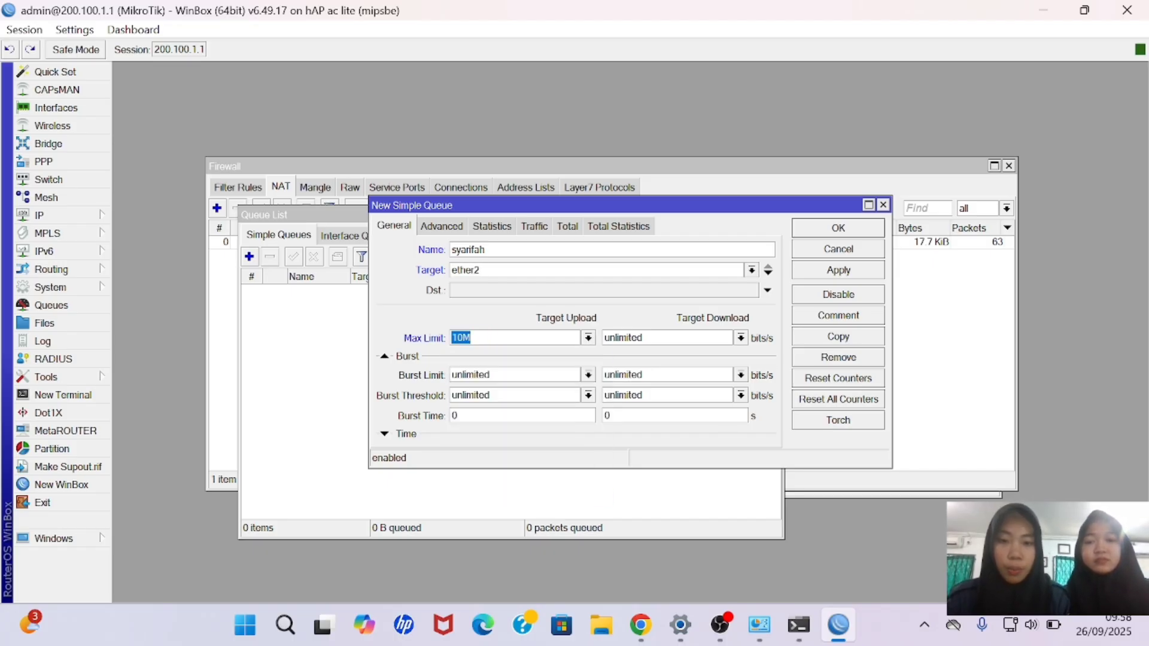
{"action": "left_click", "coordinate": [741, 337]}
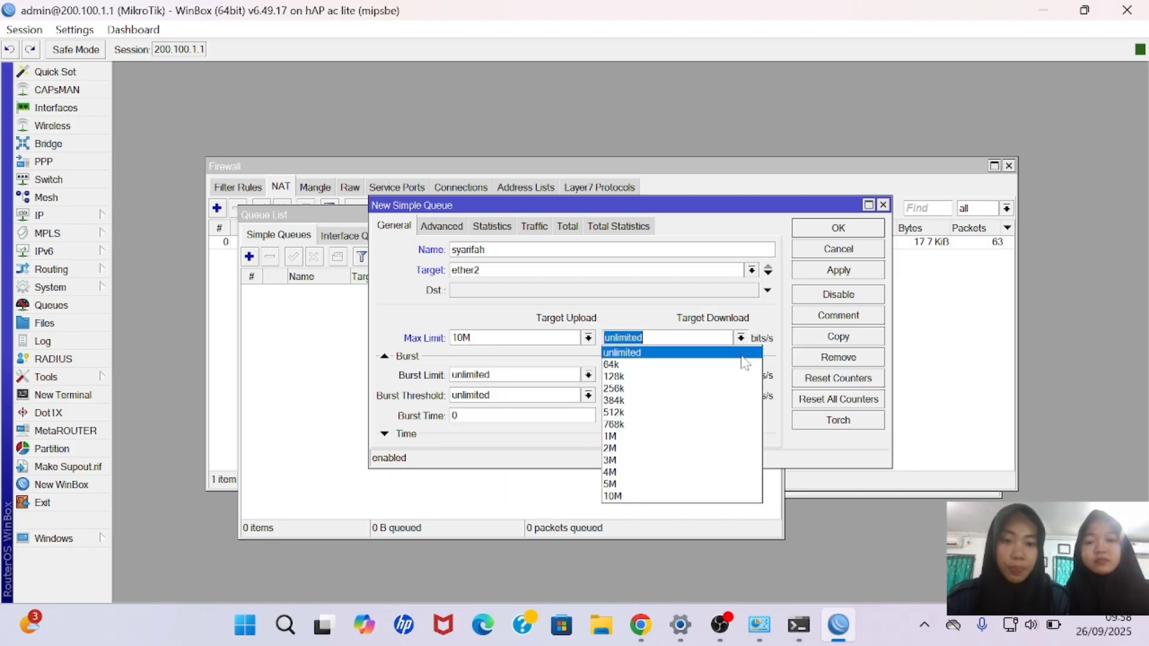
{"action": "left_click", "coordinate": [696, 498]}
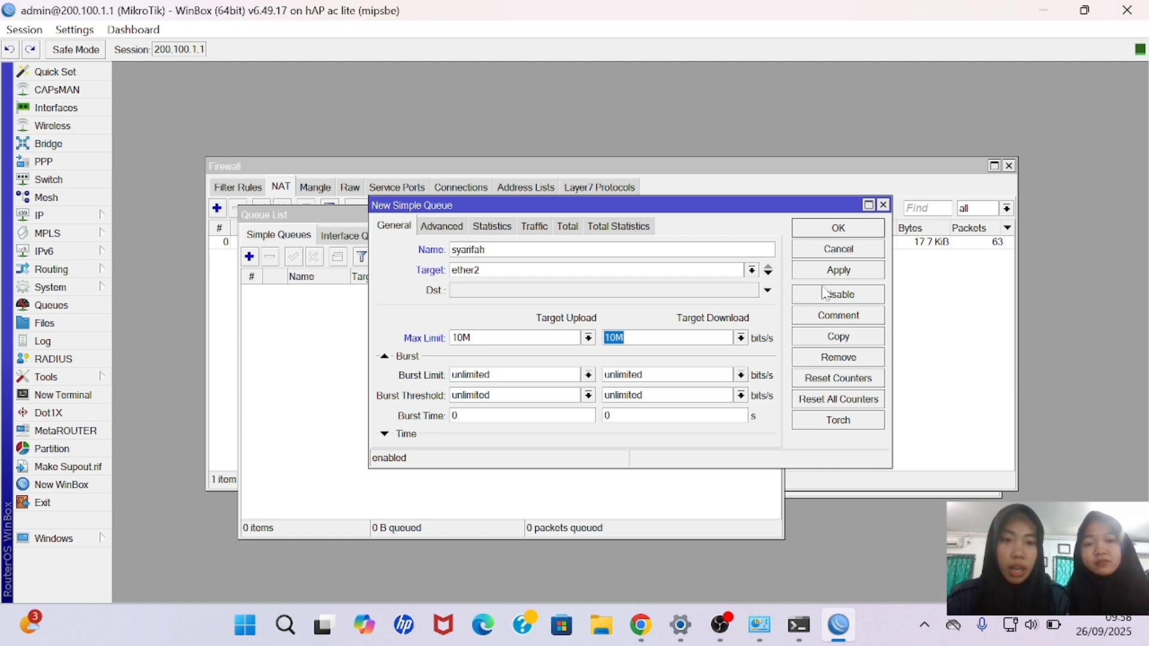
{"action": "left_click", "coordinate": [817, 270]}
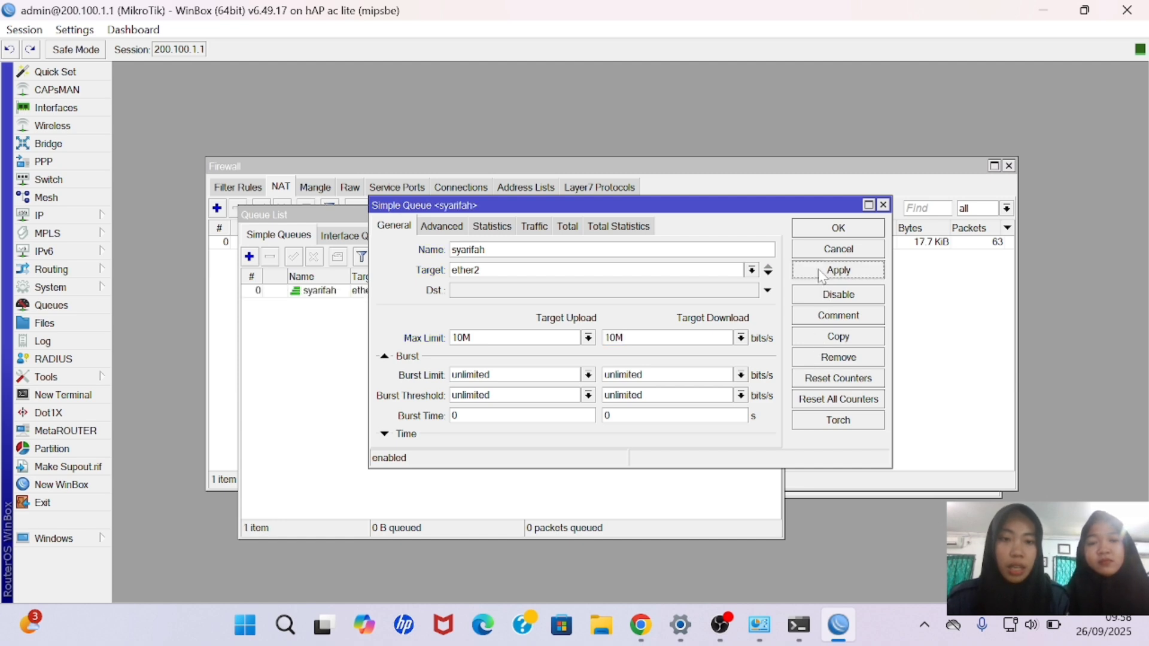
{"action": "left_click", "coordinate": [823, 228]}
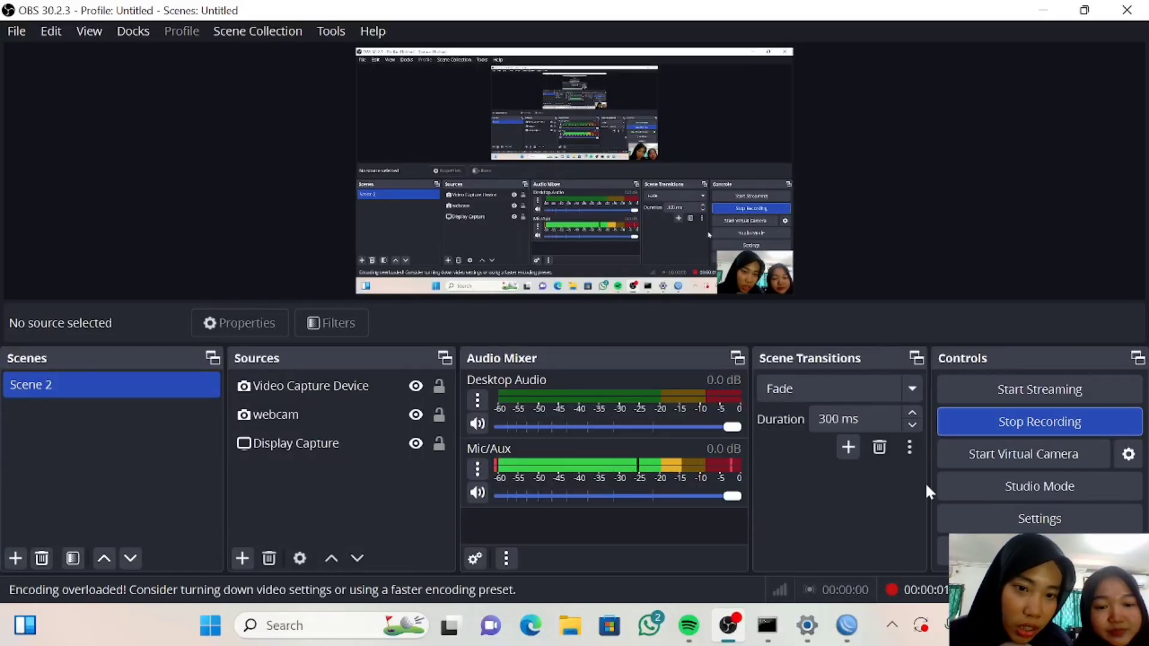
Switch to WinBox on the second router and add a DHCP client on ether1 with peer DNS, peer NTP and default route enabled.
{"action": "left_click", "coordinate": [847, 625]}
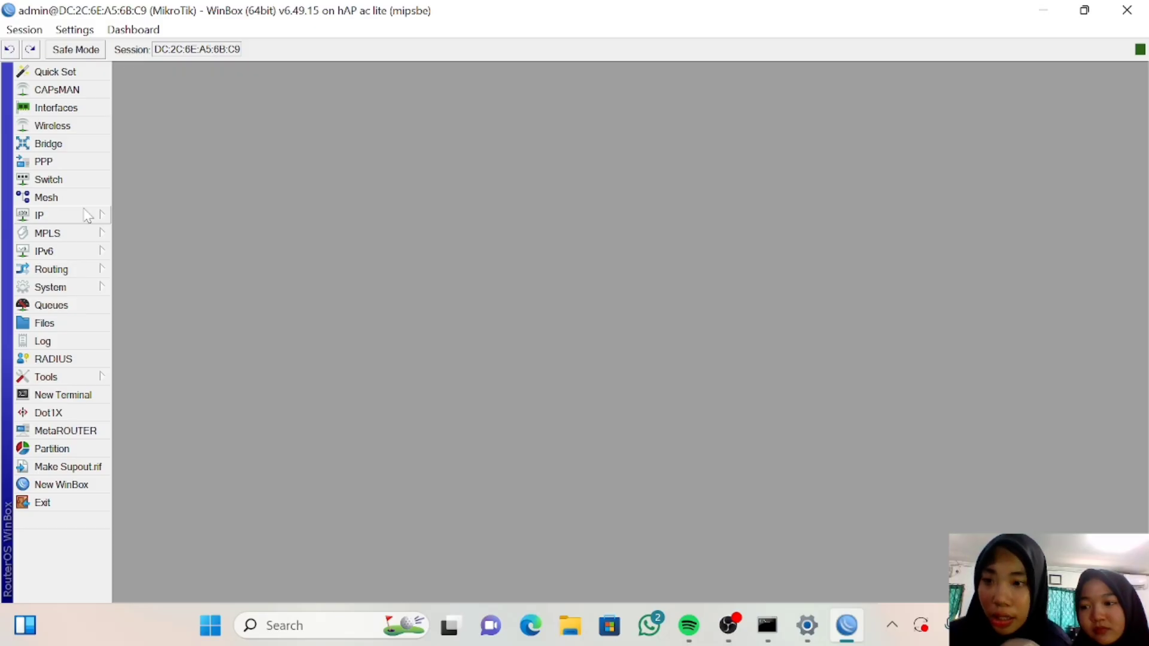
{"action": "left_click", "coordinate": [106, 212]}
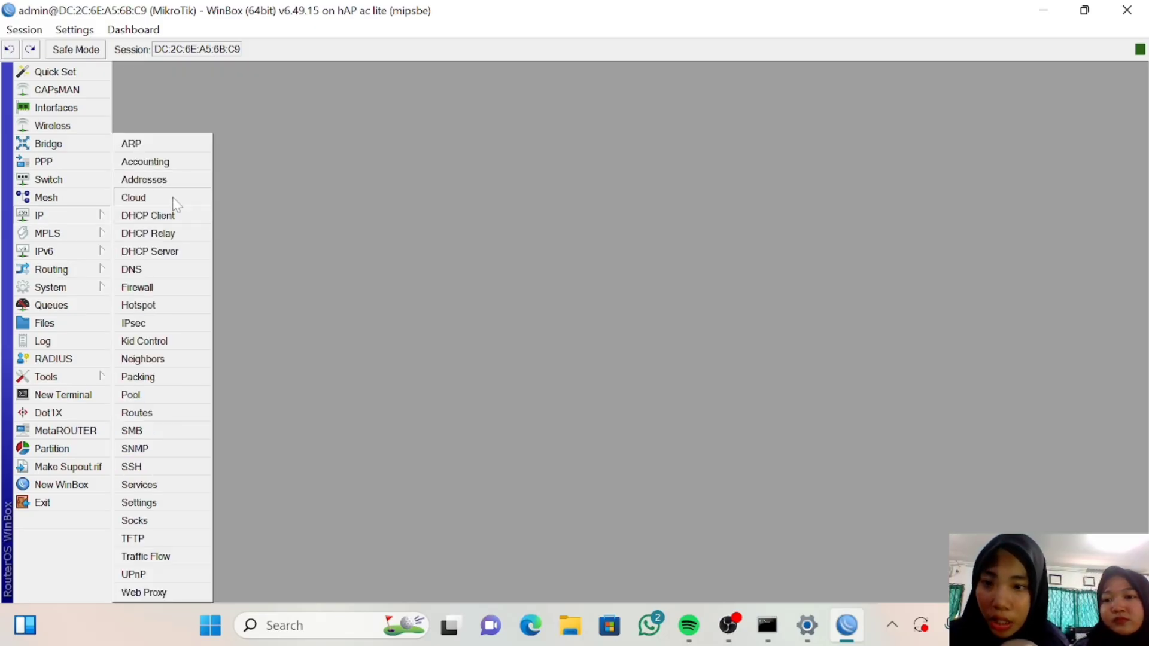
{"action": "left_click", "coordinate": [177, 219]}
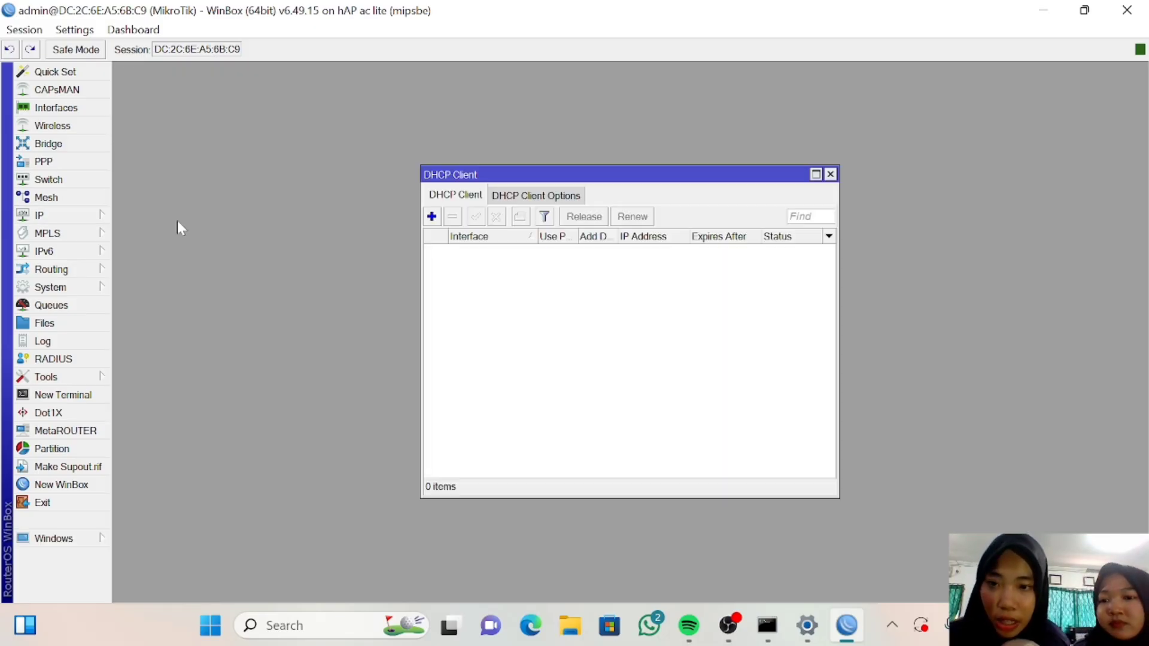
{"action": "left_click", "coordinate": [432, 216]}
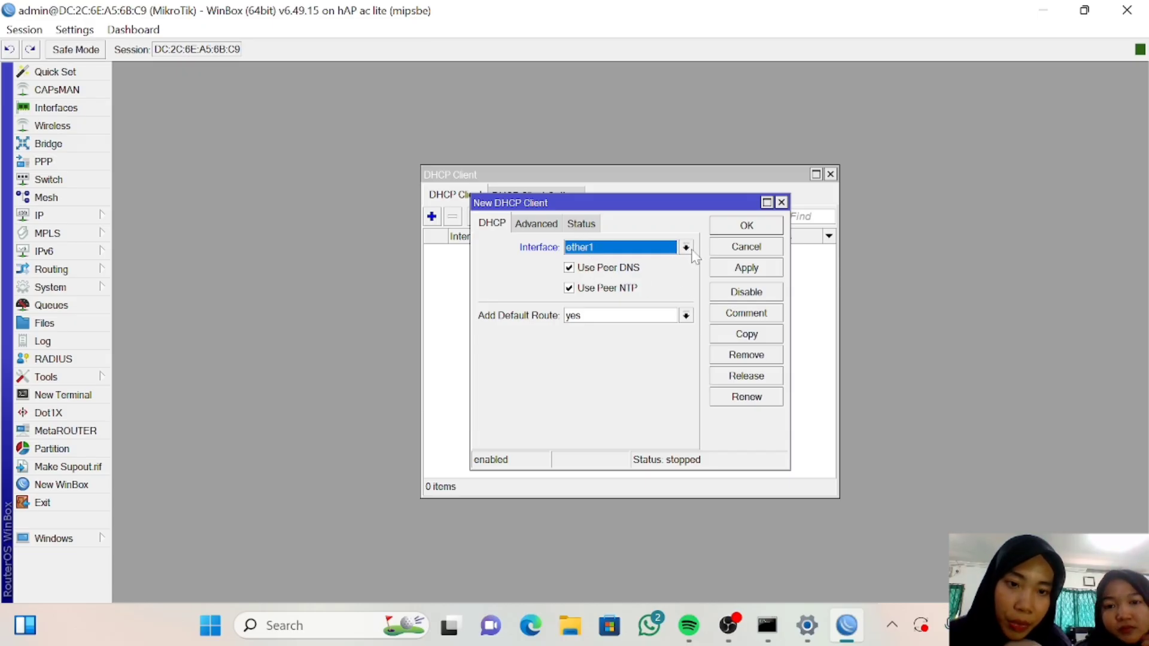
{"action": "left_click", "coordinate": [721, 271]}
{"action": "left_click", "coordinate": [742, 220]}
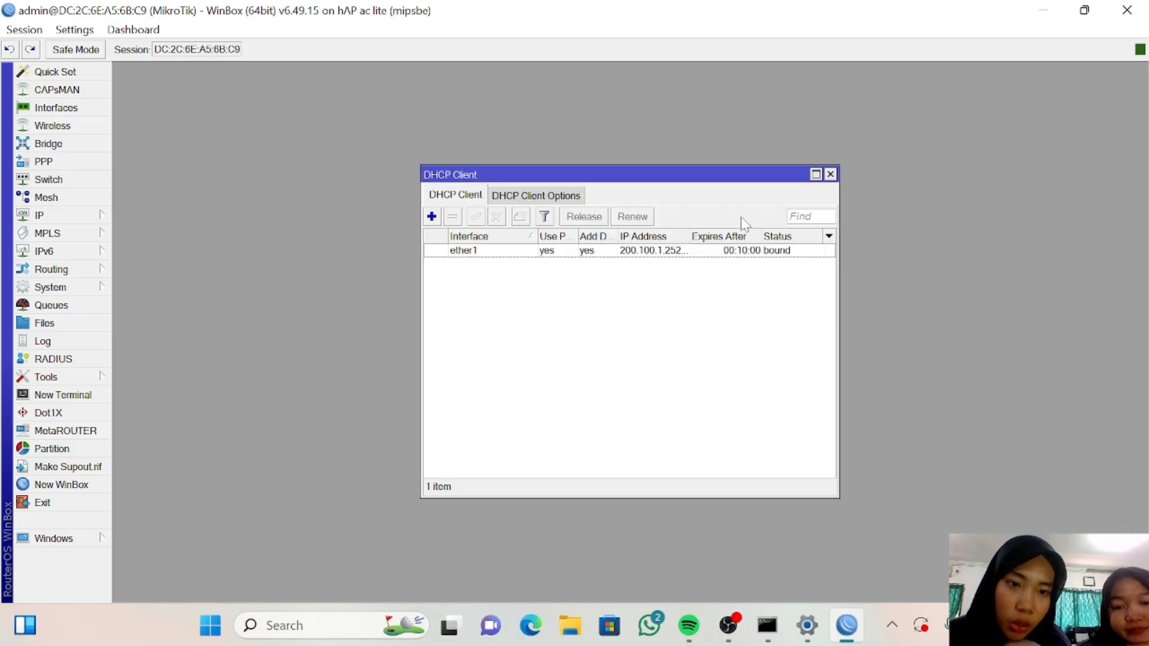
Add a second DHCP client on ether2 with peer DNS, peer NTP and the default route enabled.
{"action": "left_click", "coordinate": [431, 217]}
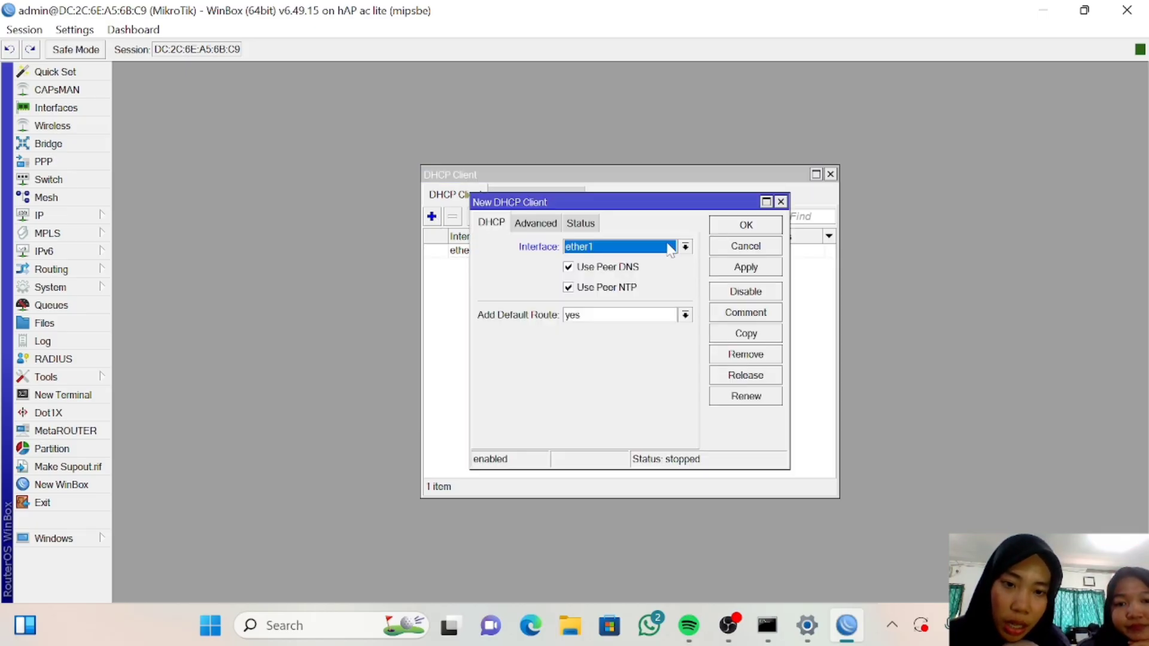
{"action": "left_click", "coordinate": [686, 247]}
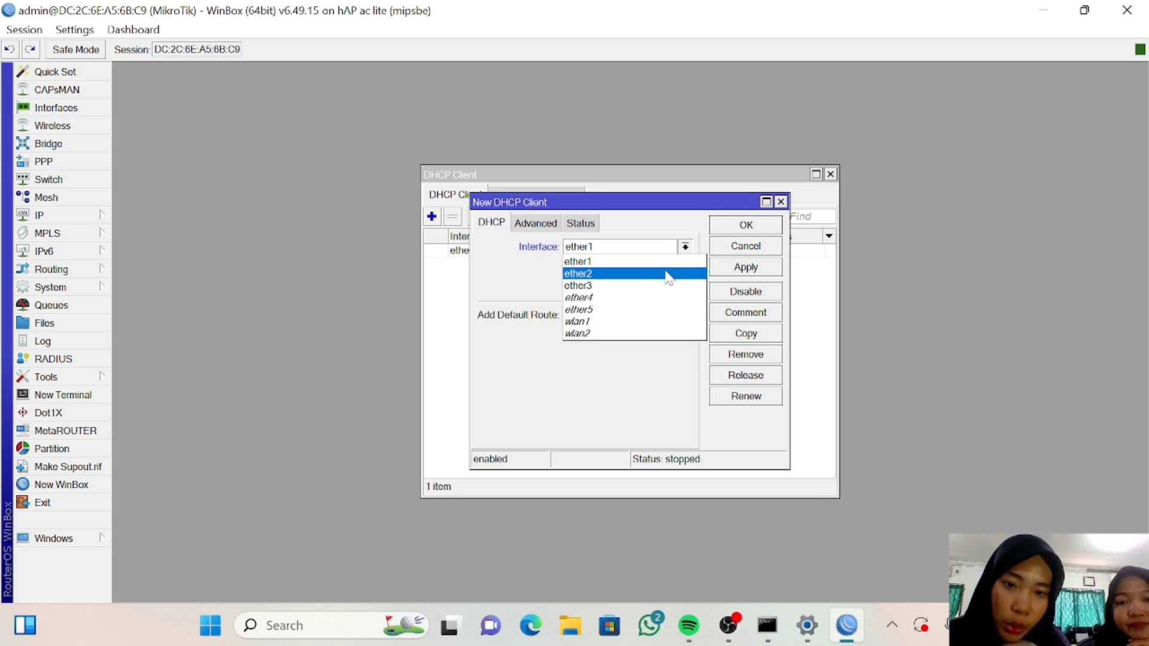
{"action": "left_click", "coordinate": [668, 274]}
{"action": "left_click", "coordinate": [735, 272]}
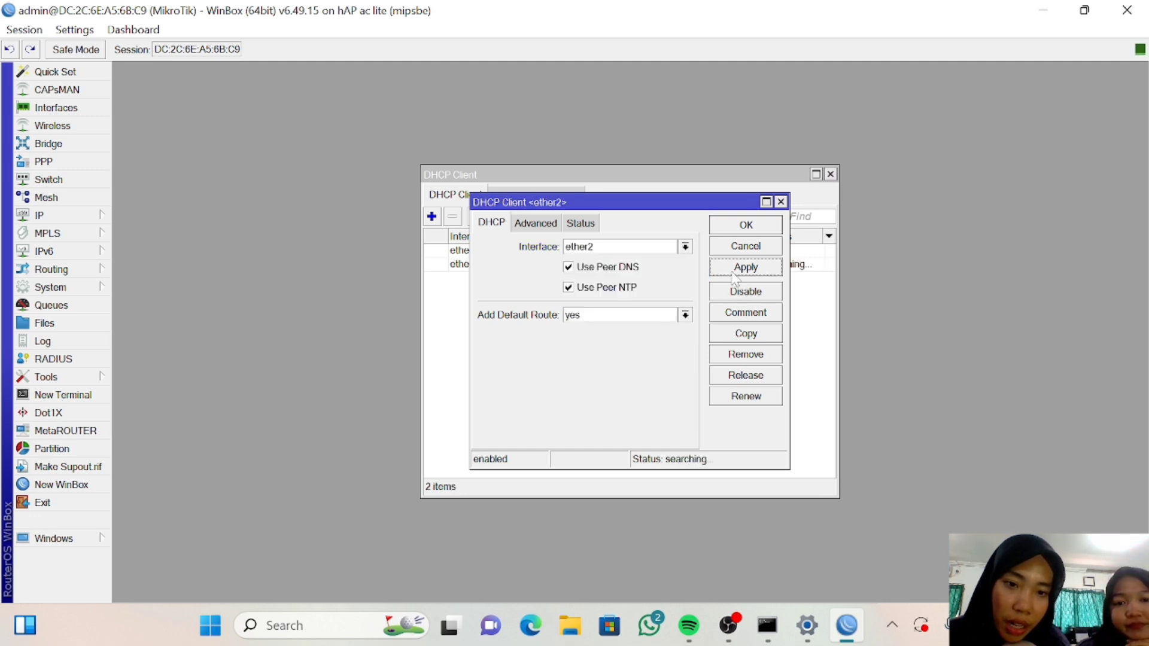
{"action": "left_click", "coordinate": [746, 225]}
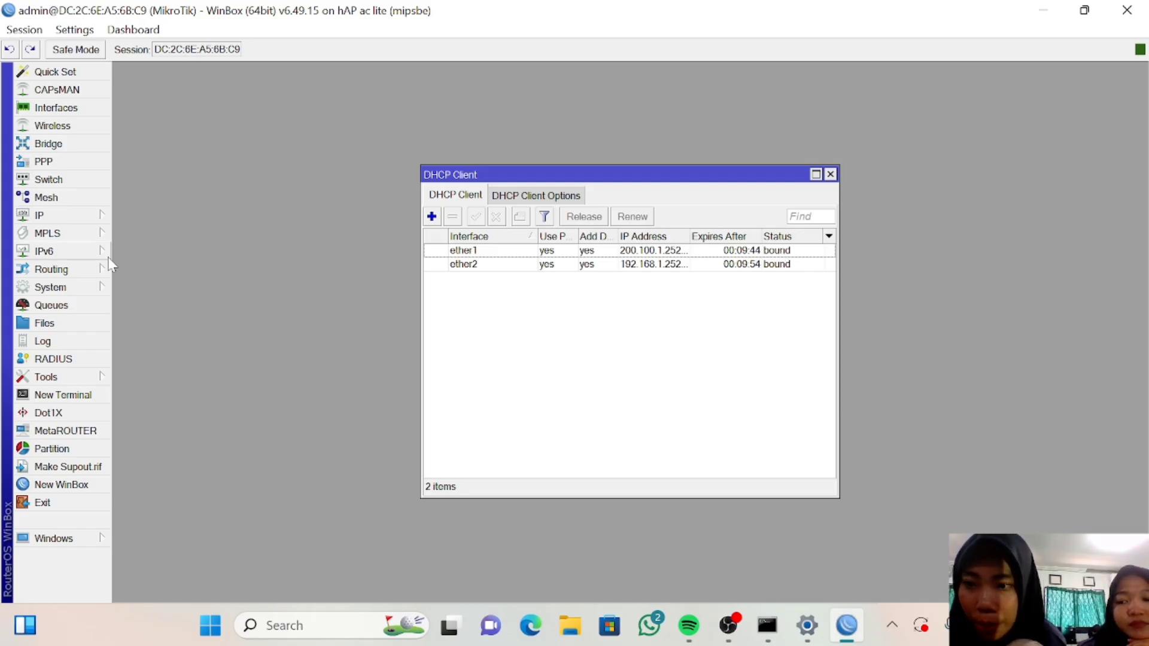
Add the IP address 200.200.1.1/24 to interface ether3.
{"action": "left_click", "coordinate": [72, 216]}
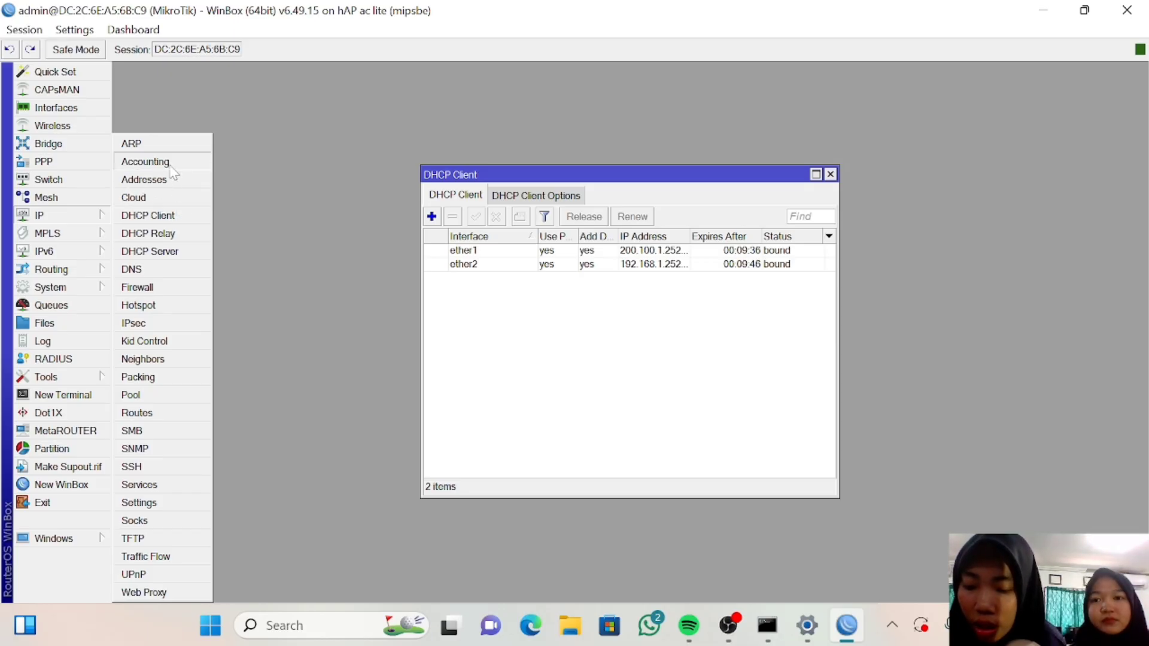
{"action": "left_click", "coordinate": [144, 179]}
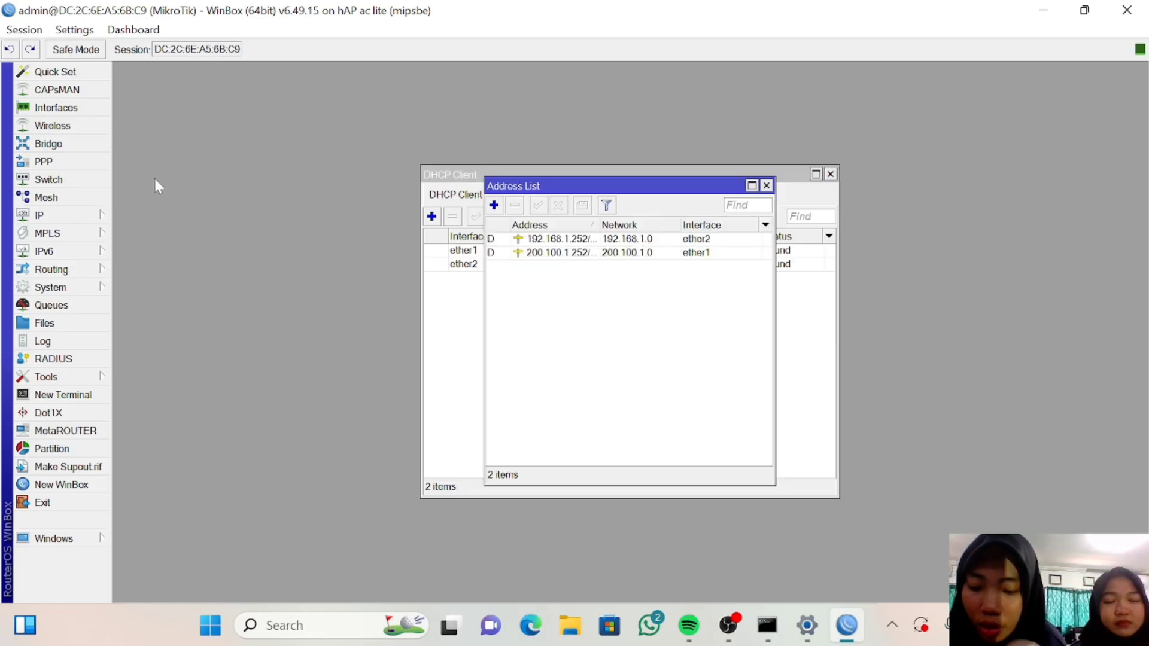
{"action": "left_click", "coordinate": [494, 206]}
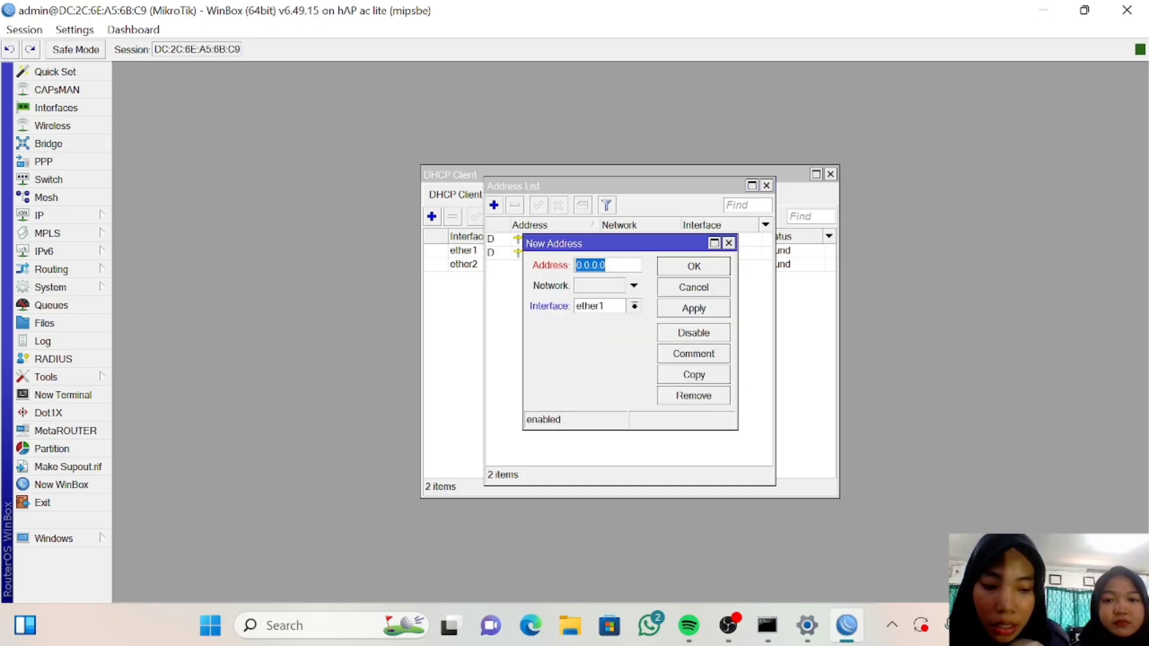
{"action": "key", "text": "BackSpace"}
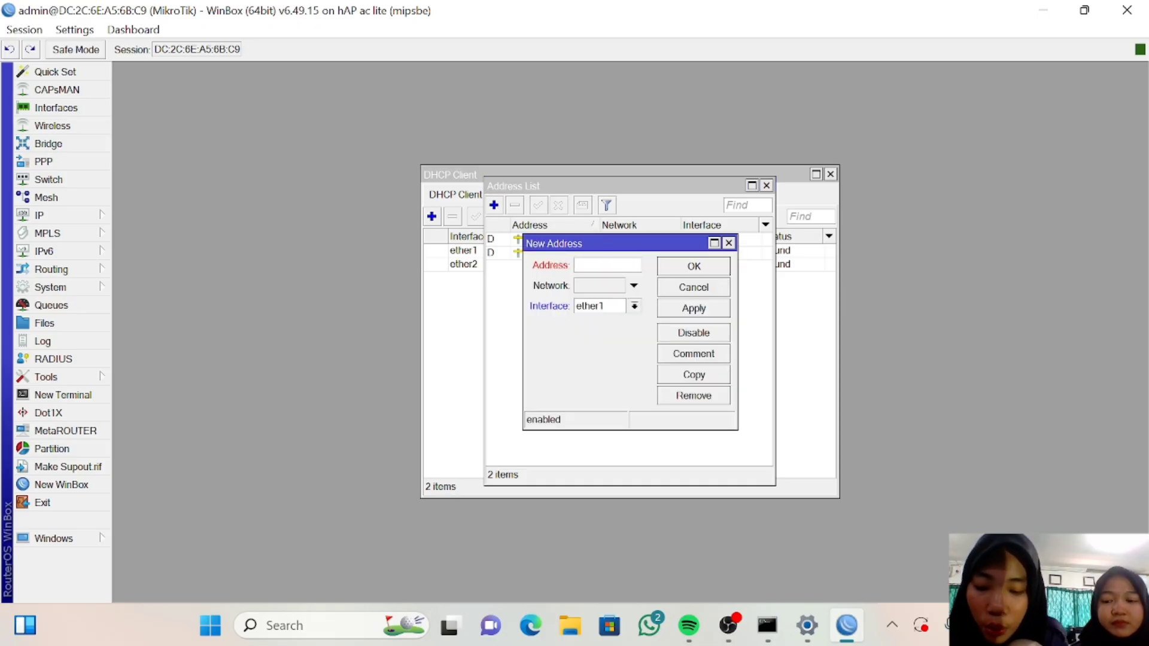
{"action": "type", "text": "200"}
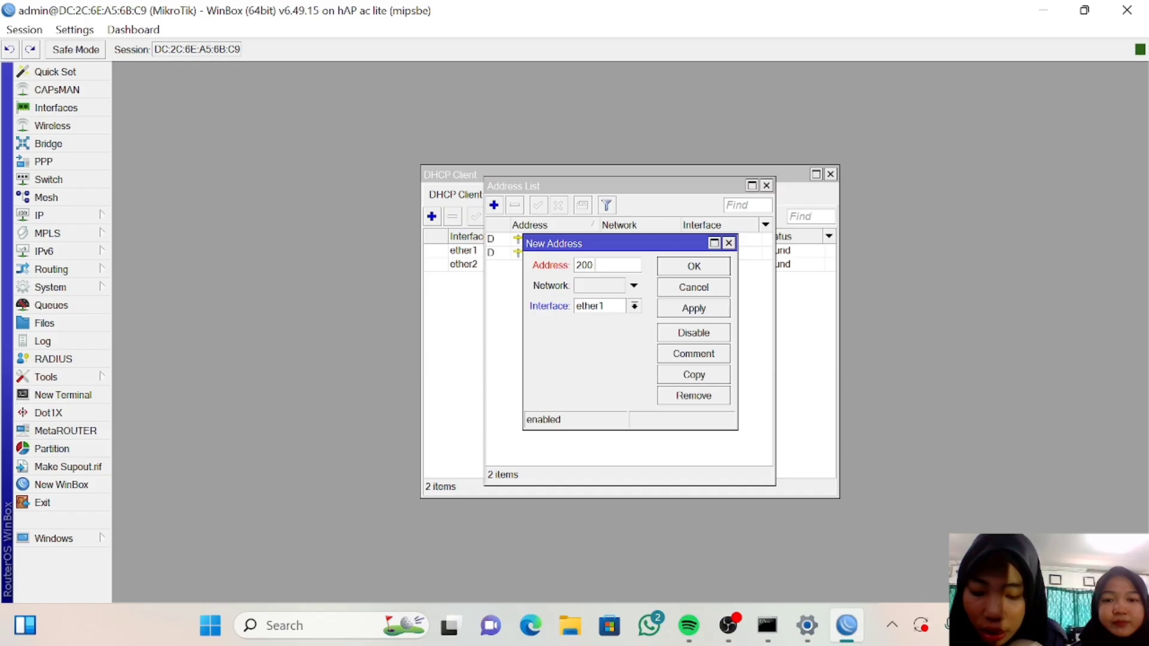
{"action": "type", "text": ".2"}
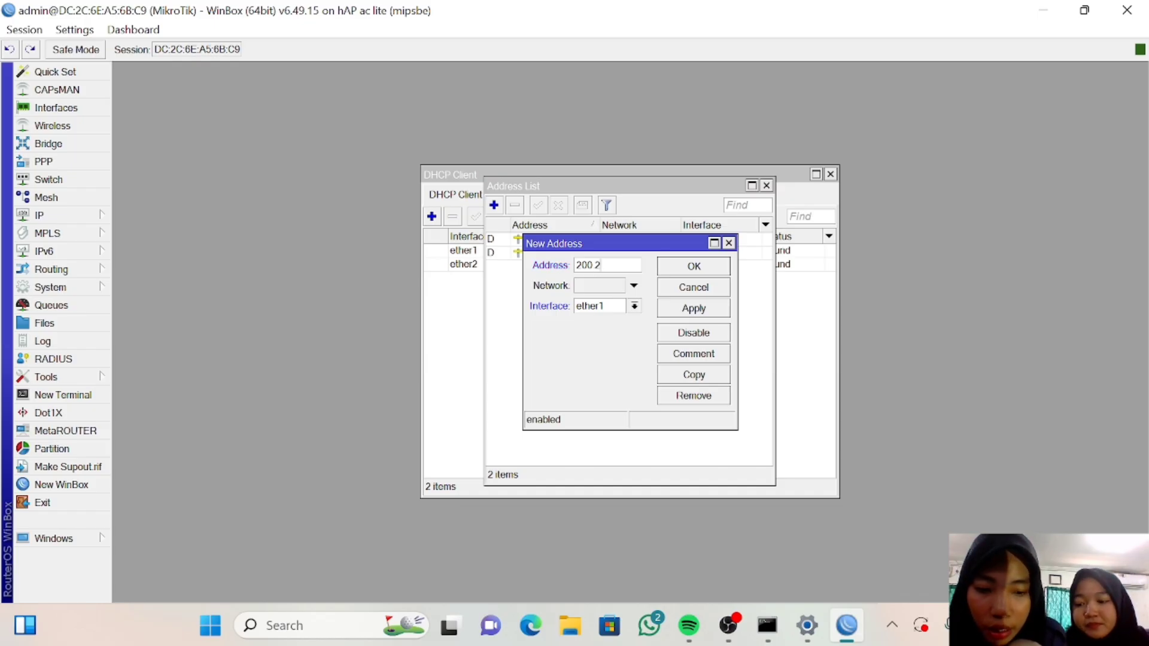
{"action": "type", "text": "00.1.1"}
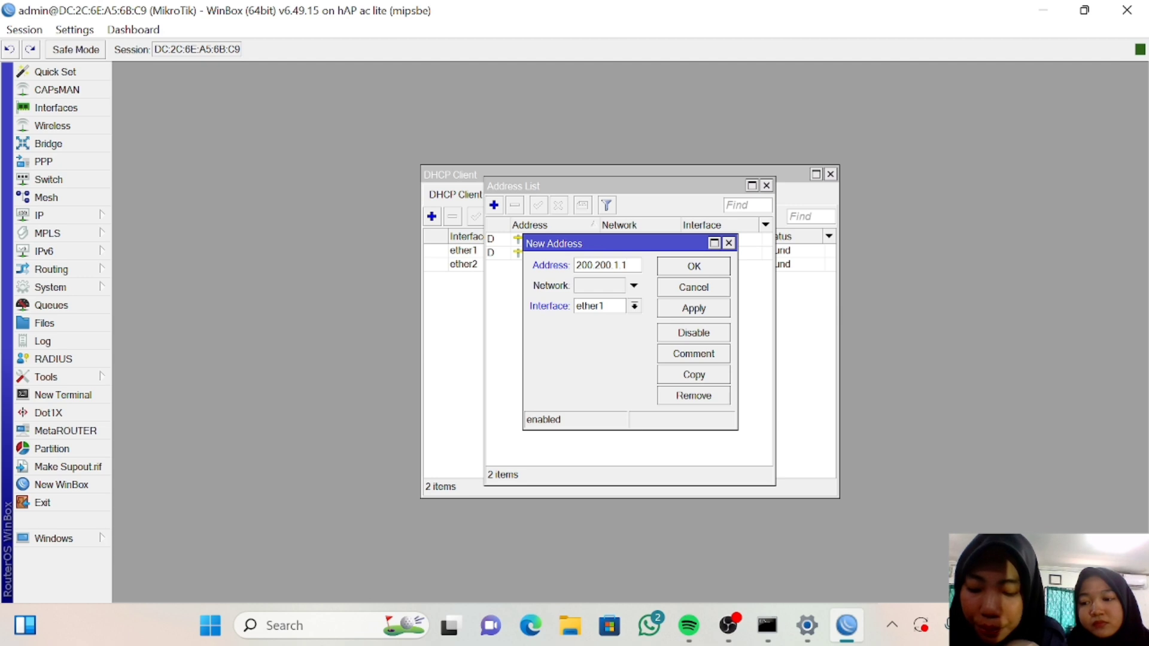
{"action": "type", "text": "/24"}
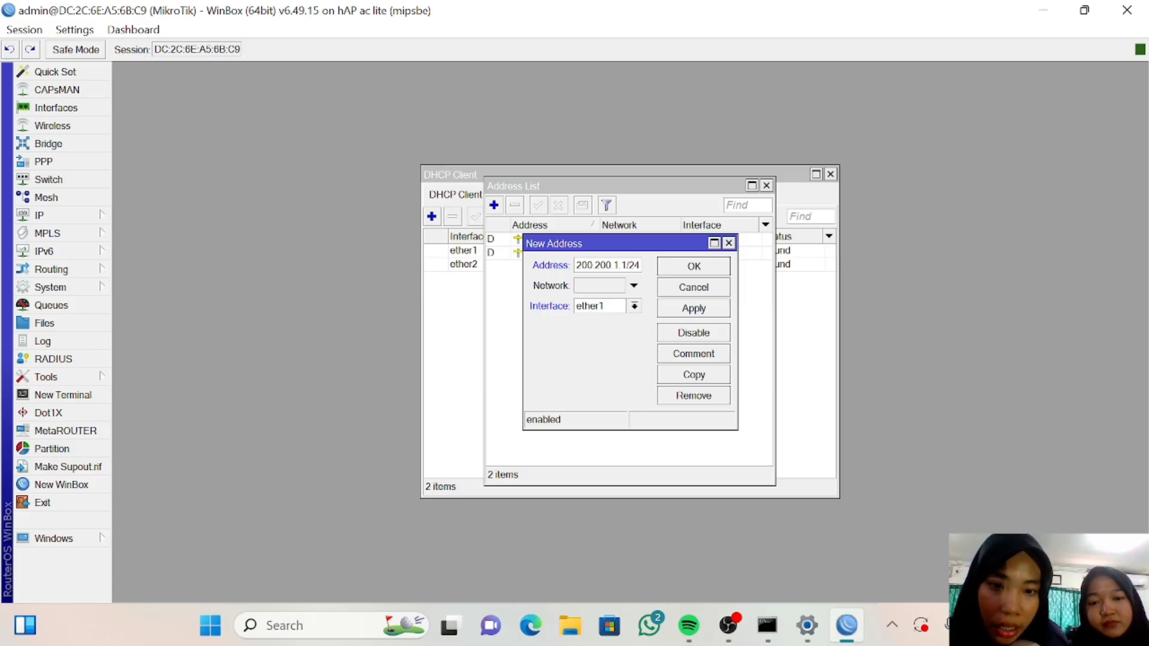
{"action": "left_click", "coordinate": [634, 306]}
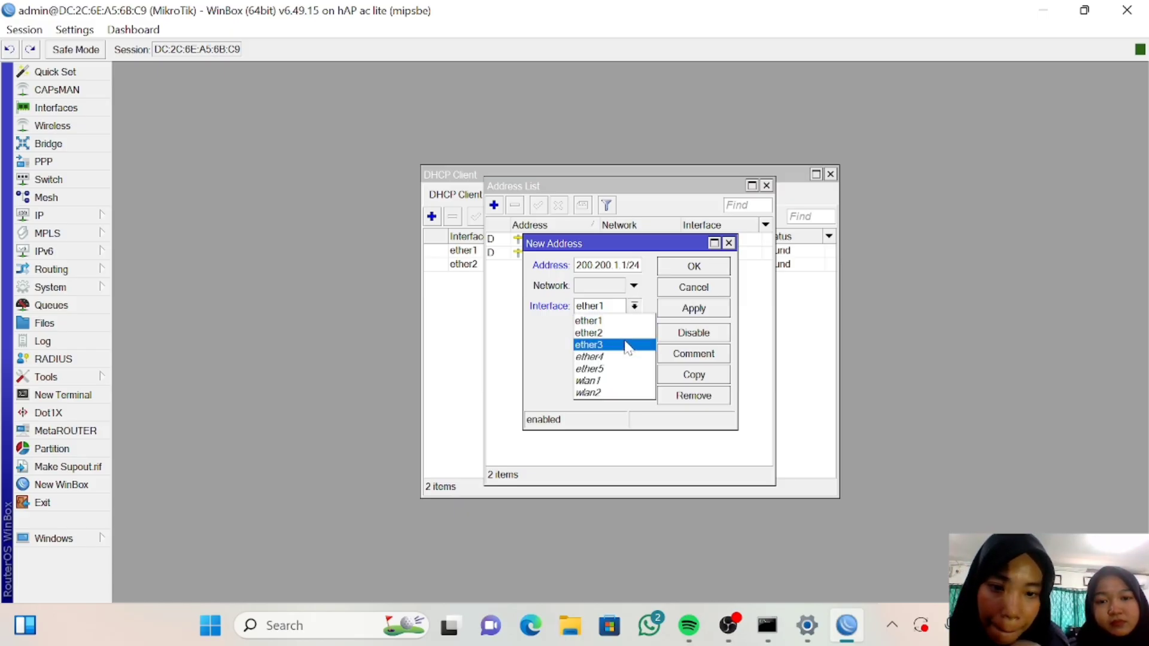
{"action": "left_click", "coordinate": [626, 346]}
{"action": "left_click", "coordinate": [678, 312]}
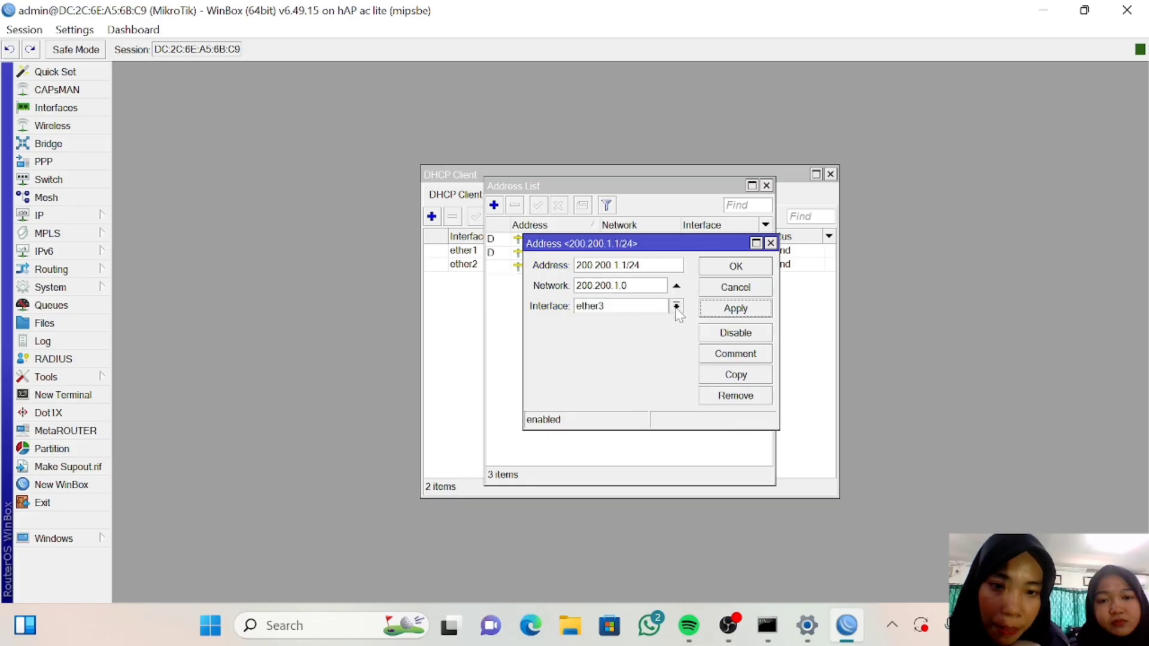
{"action": "left_click", "coordinate": [728, 271]}
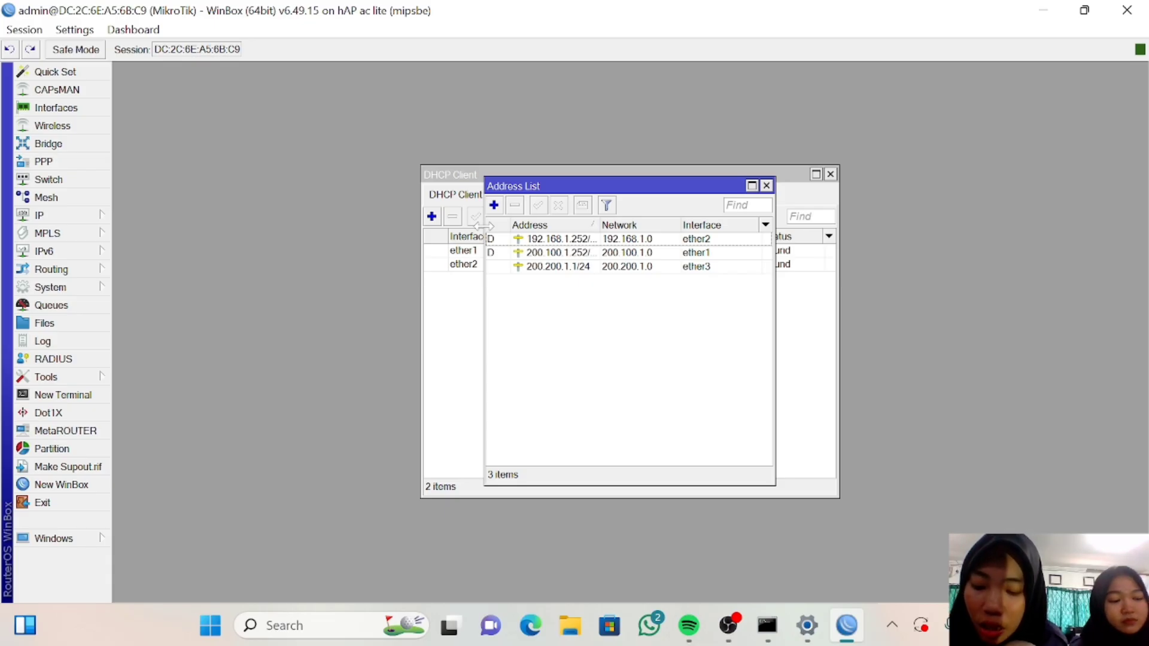
Run the DHCP server setup on ether3, accepting the proposed network, gateway 200.200.1.1, address pool, DNS servers and lease time.
{"action": "left_click", "coordinate": [105, 217]}
{"action": "left_click", "coordinate": [174, 252]}
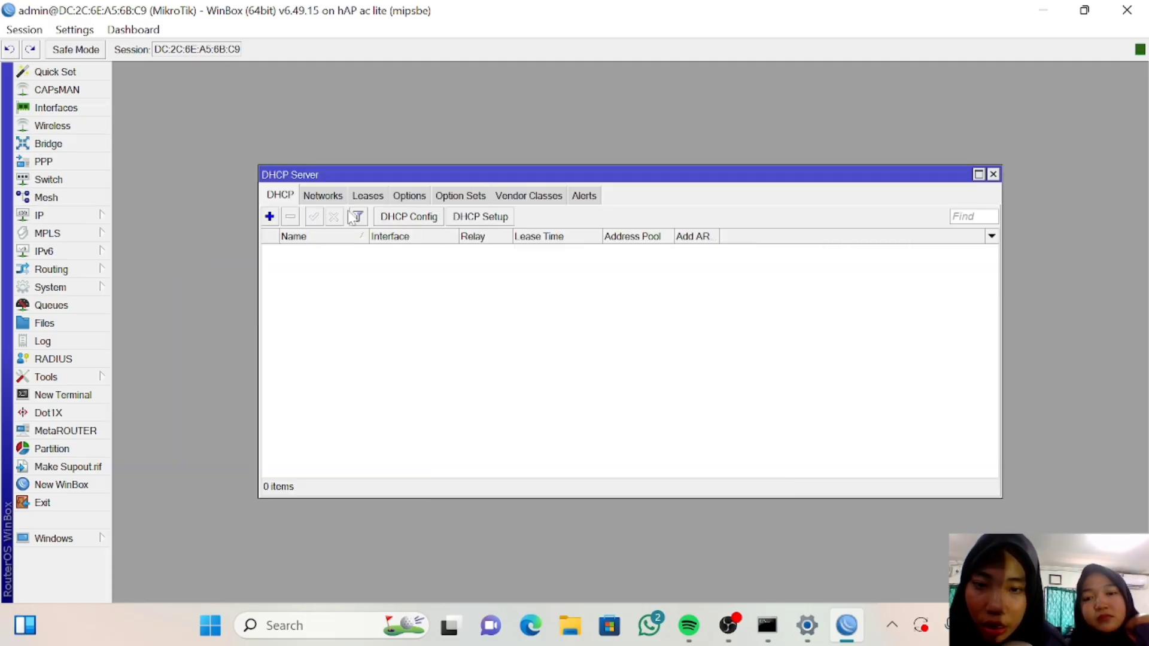
{"action": "left_click", "coordinate": [481, 216]}
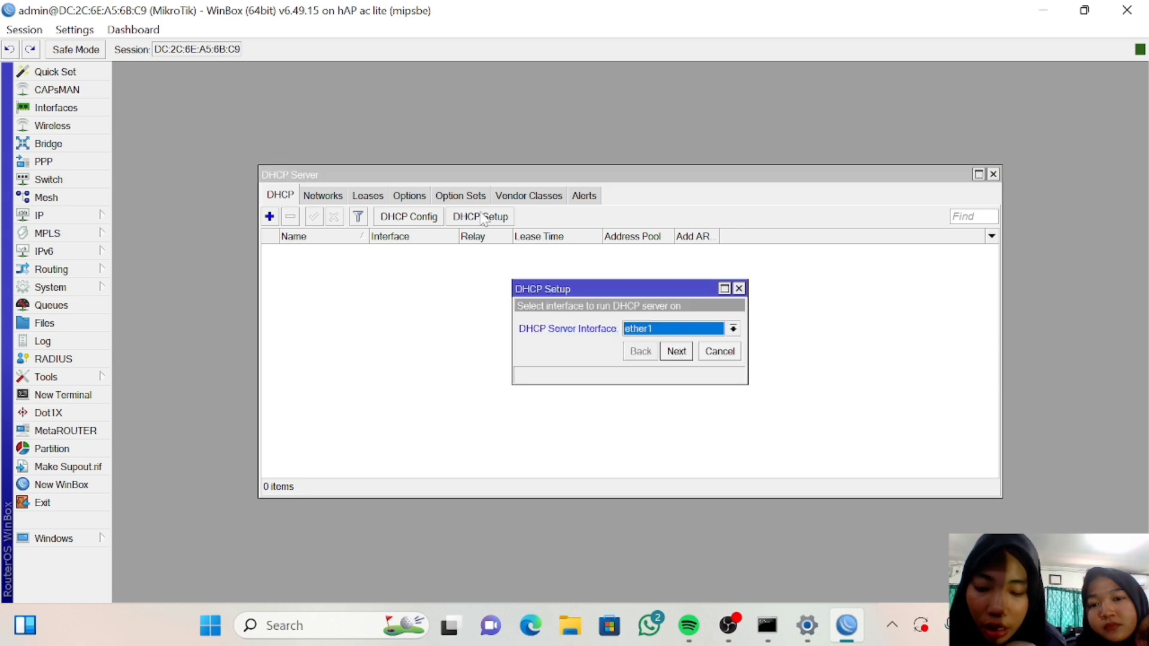
{"action": "left_click", "coordinate": [733, 329]}
{"action": "left_click", "coordinate": [696, 371]}
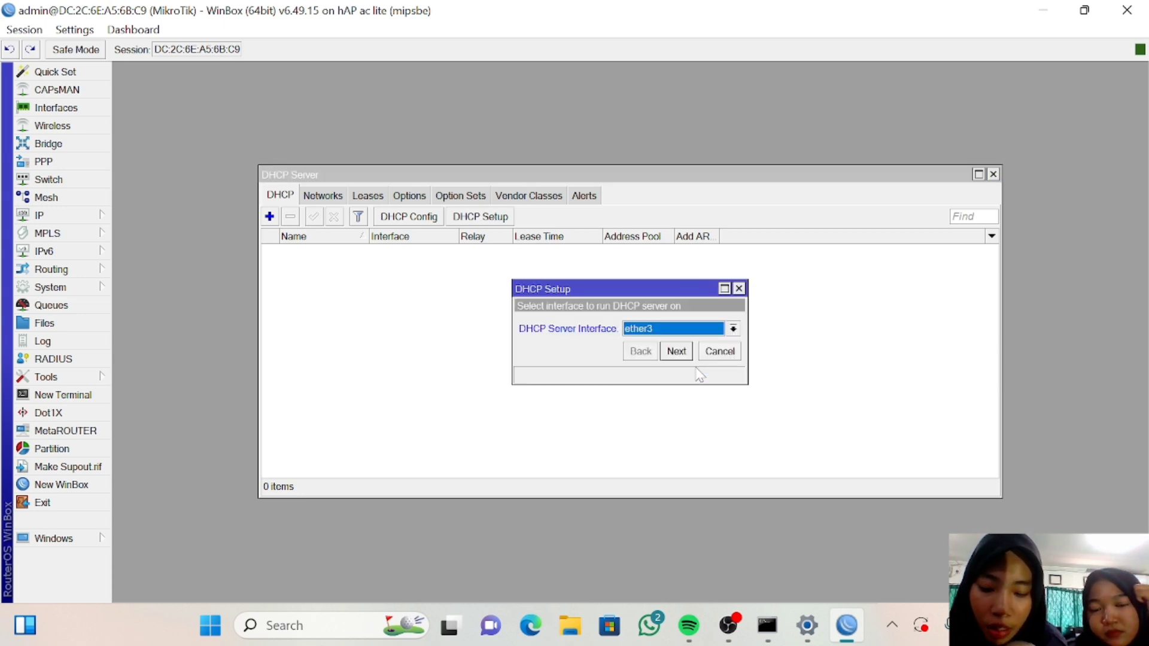
{"action": "left_click", "coordinate": [677, 352]}
{"action": "left_click", "coordinate": [677, 352]}
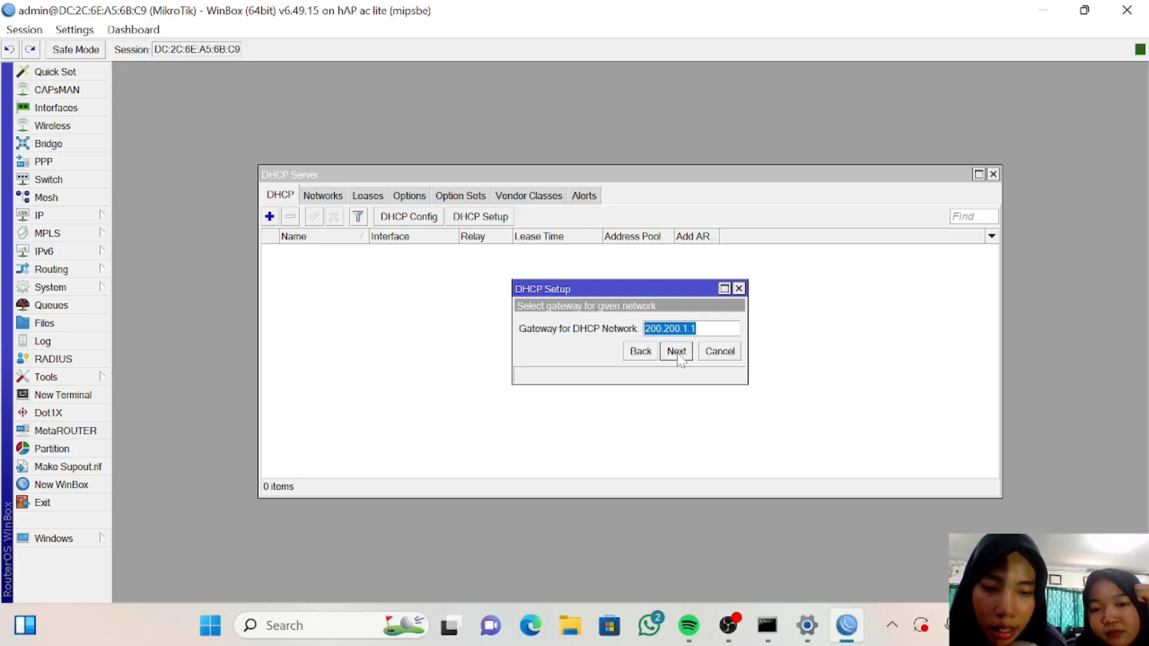
{"action": "left_click", "coordinate": [677, 352]}
{"action": "left_click", "coordinate": [677, 352]}
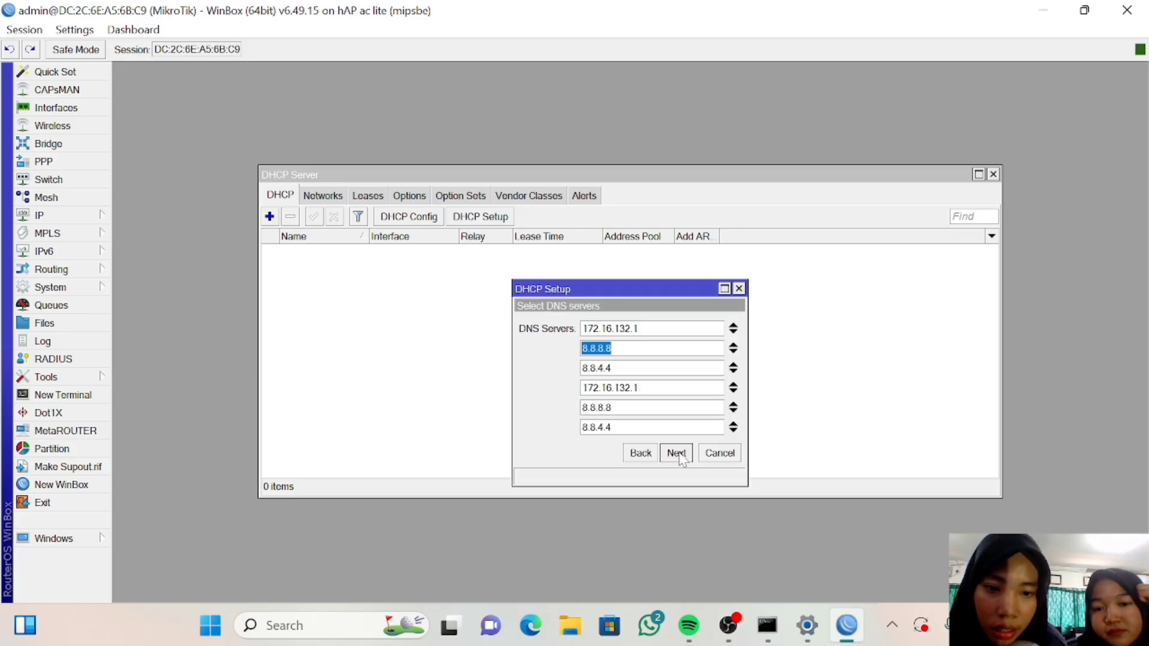
{"action": "left_click", "coordinate": [677, 455]}
{"action": "left_click", "coordinate": [680, 461]}
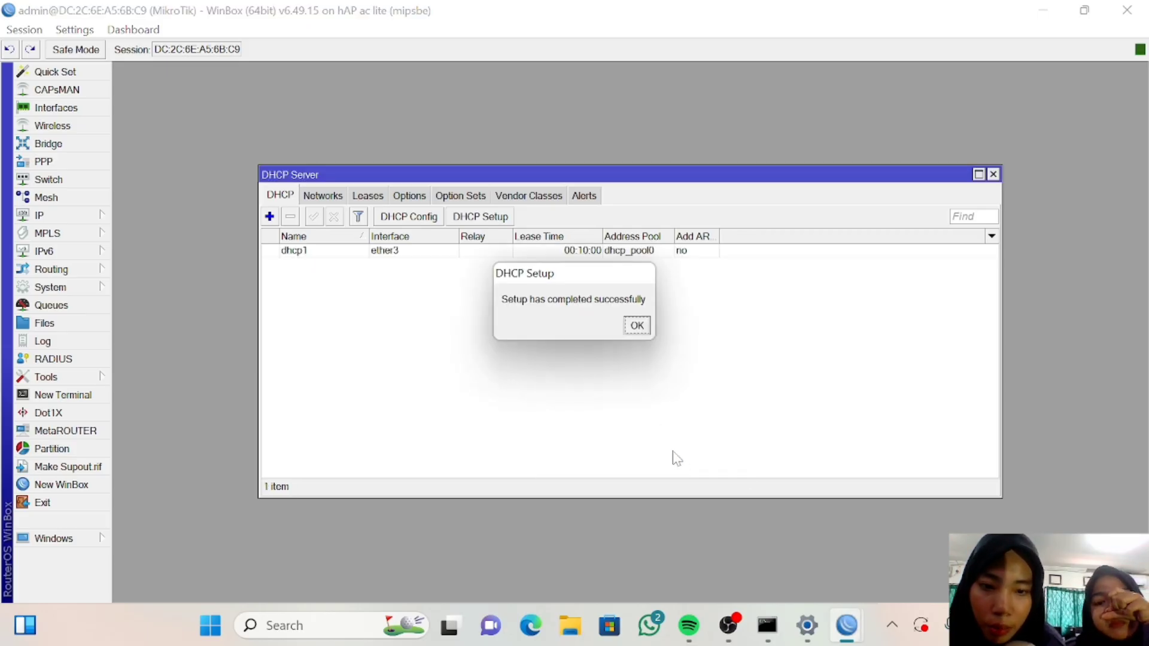
{"action": "left_click", "coordinate": [636, 326]}
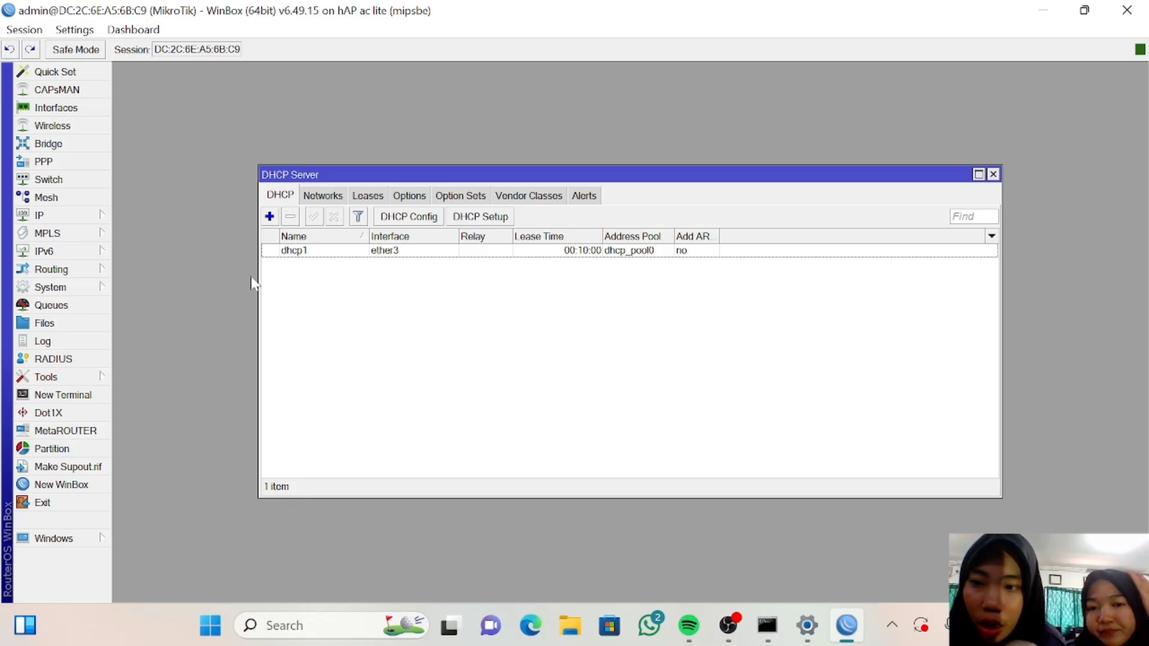
Create a srcnat firewall NAT rule with out interface ether1 and the masquerade action.
{"action": "left_click", "coordinate": [89, 215]}
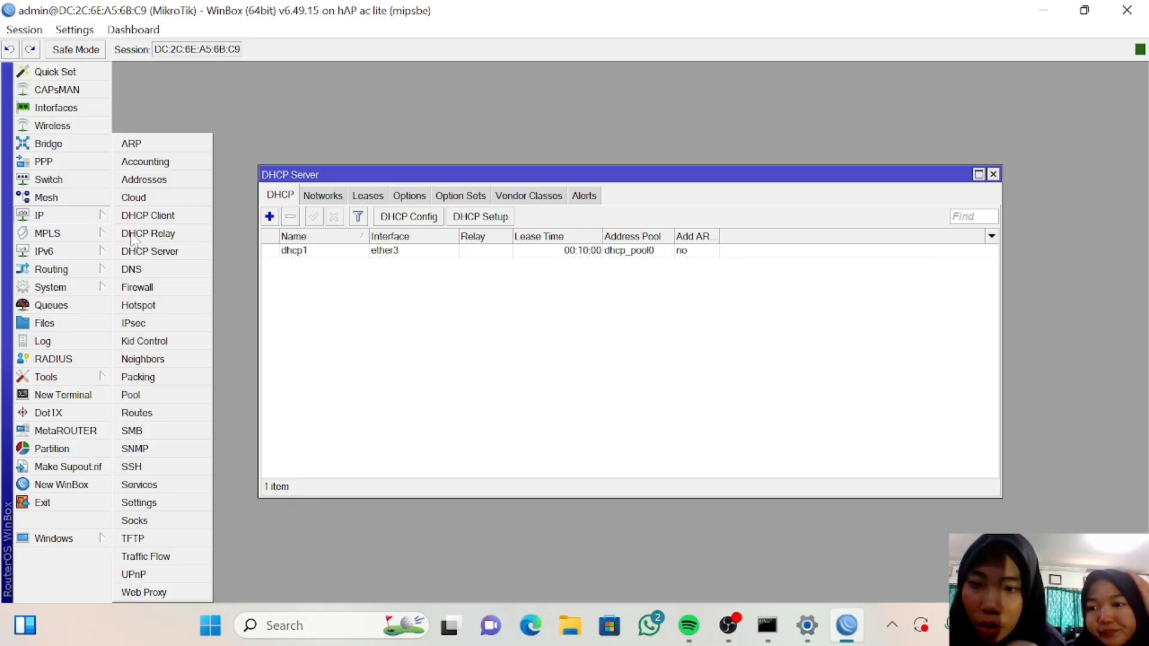
{"action": "left_click", "coordinate": [163, 287]}
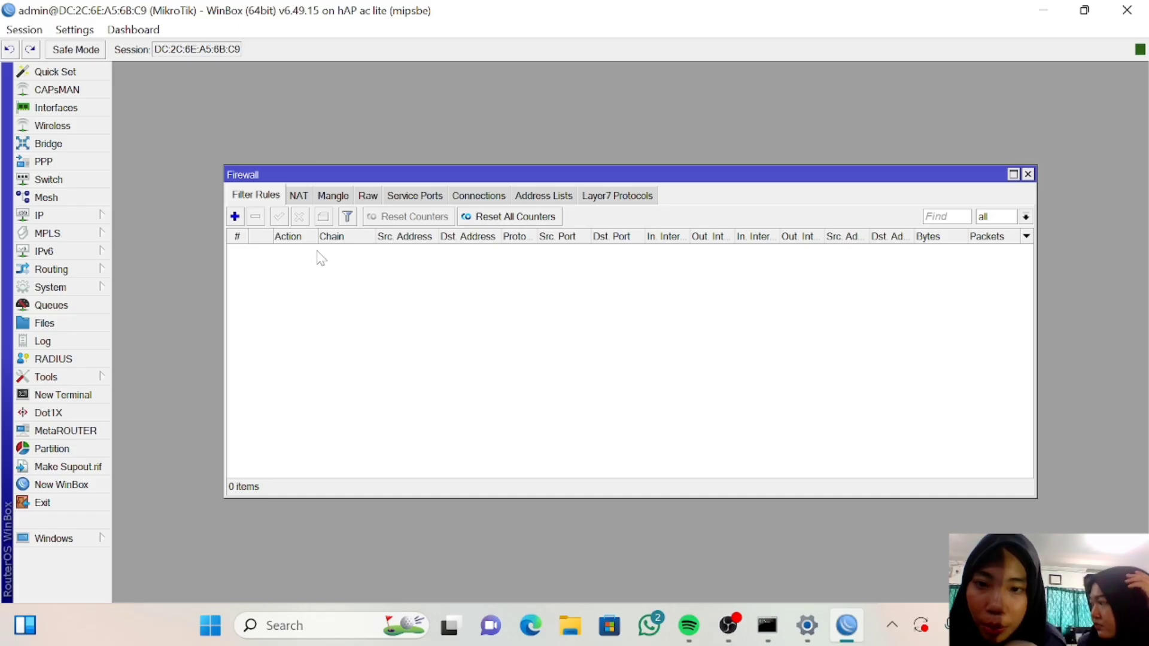
{"action": "left_click", "coordinate": [299, 196]}
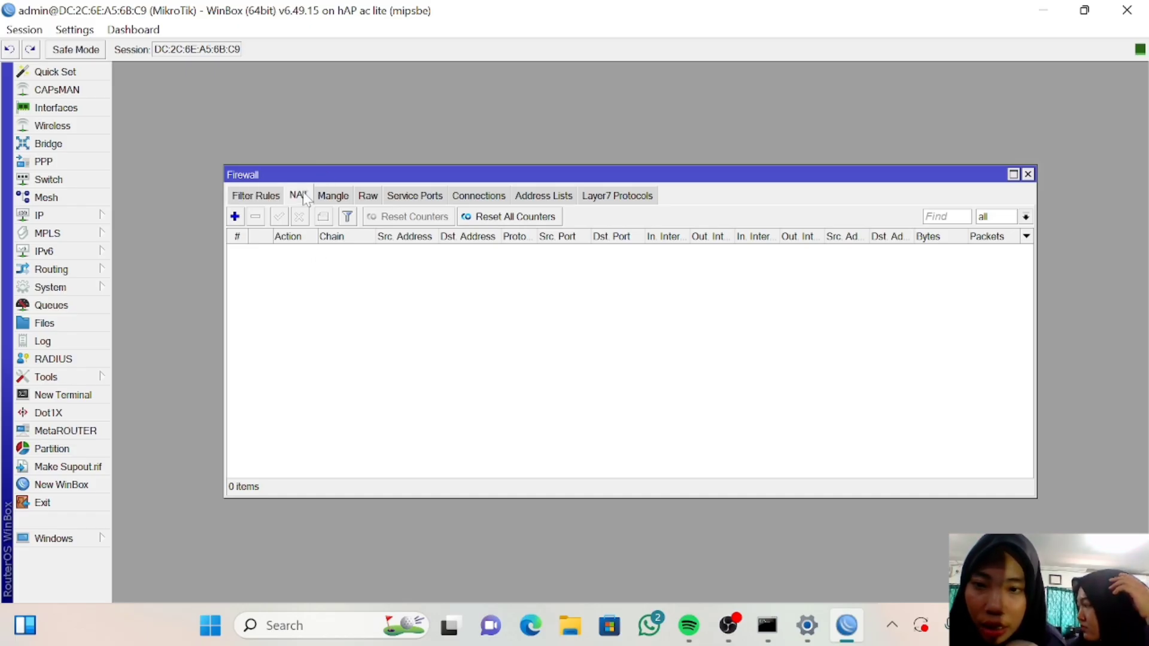
{"action": "left_click", "coordinate": [235, 217]}
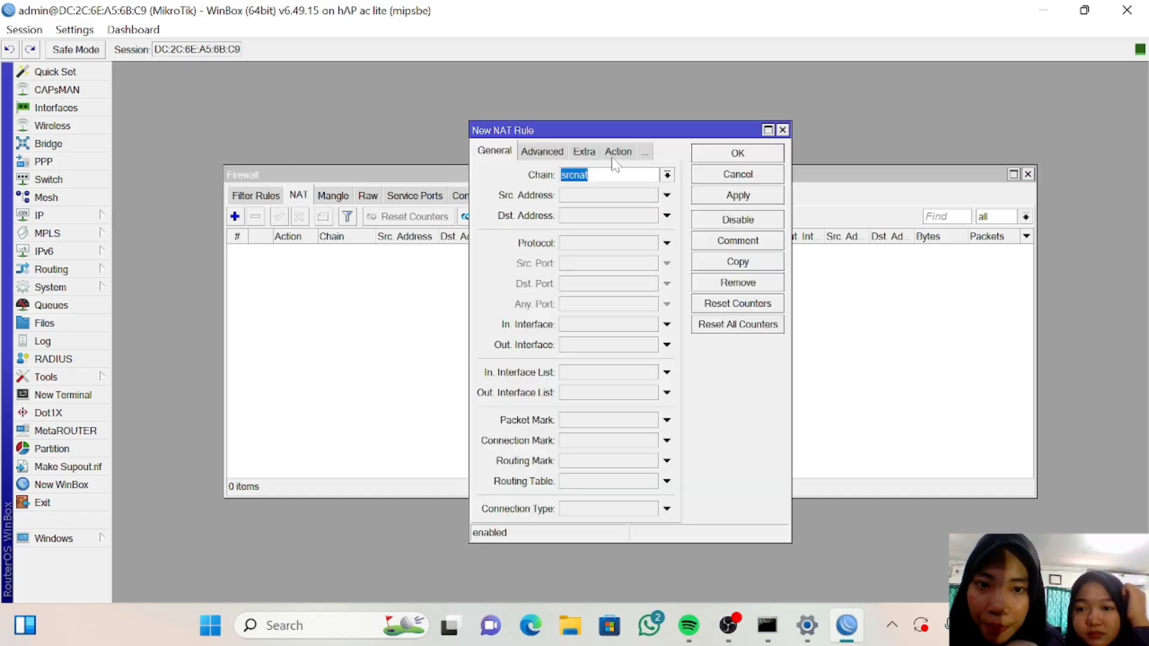
{"action": "left_click", "coordinate": [667, 346]}
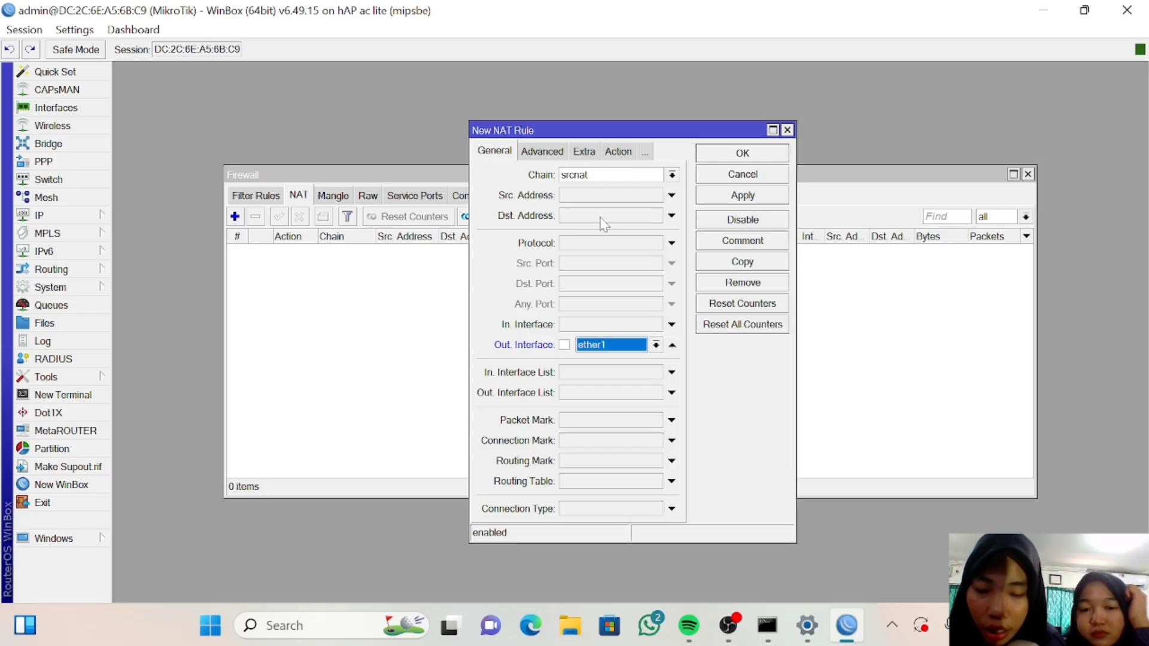
{"action": "left_click", "coordinate": [619, 154]}
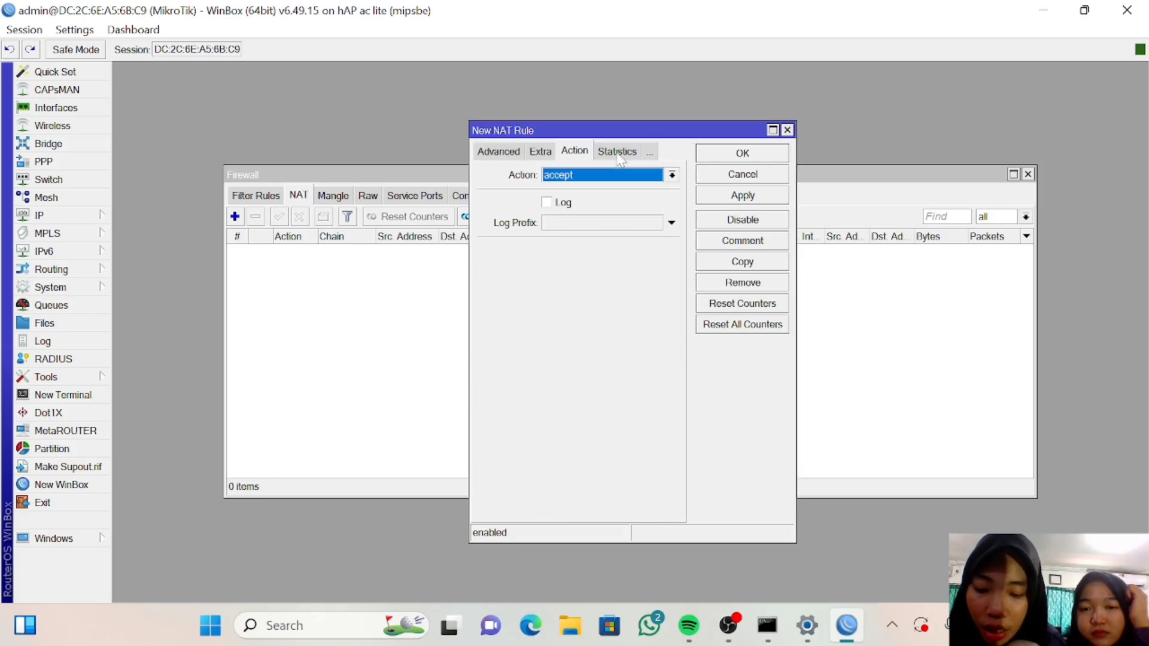
{"action": "left_click", "coordinate": [626, 177]}
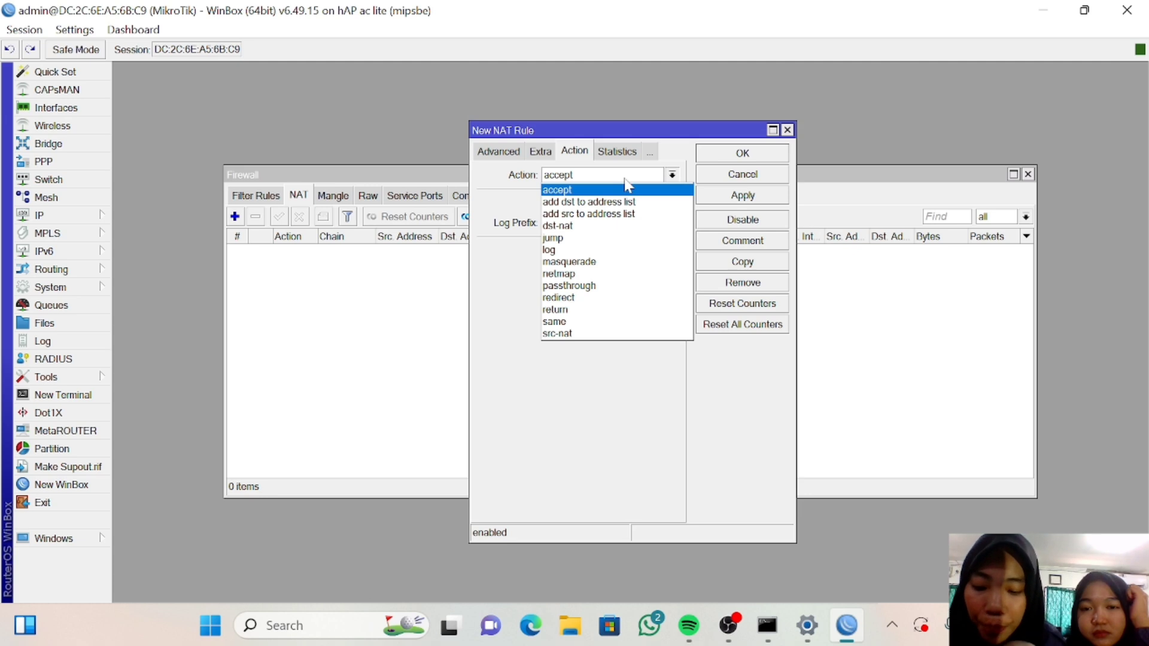
{"action": "left_click", "coordinate": [622, 263]}
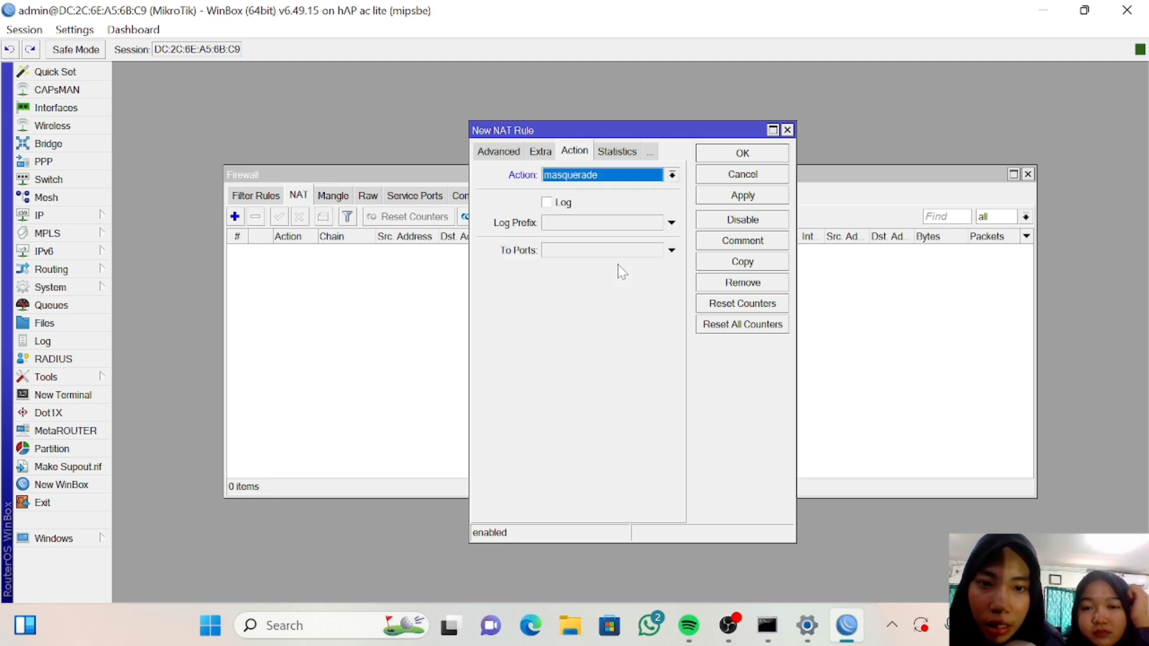
{"action": "left_click", "coordinate": [732, 197]}
{"action": "left_click", "coordinate": [736, 156]}
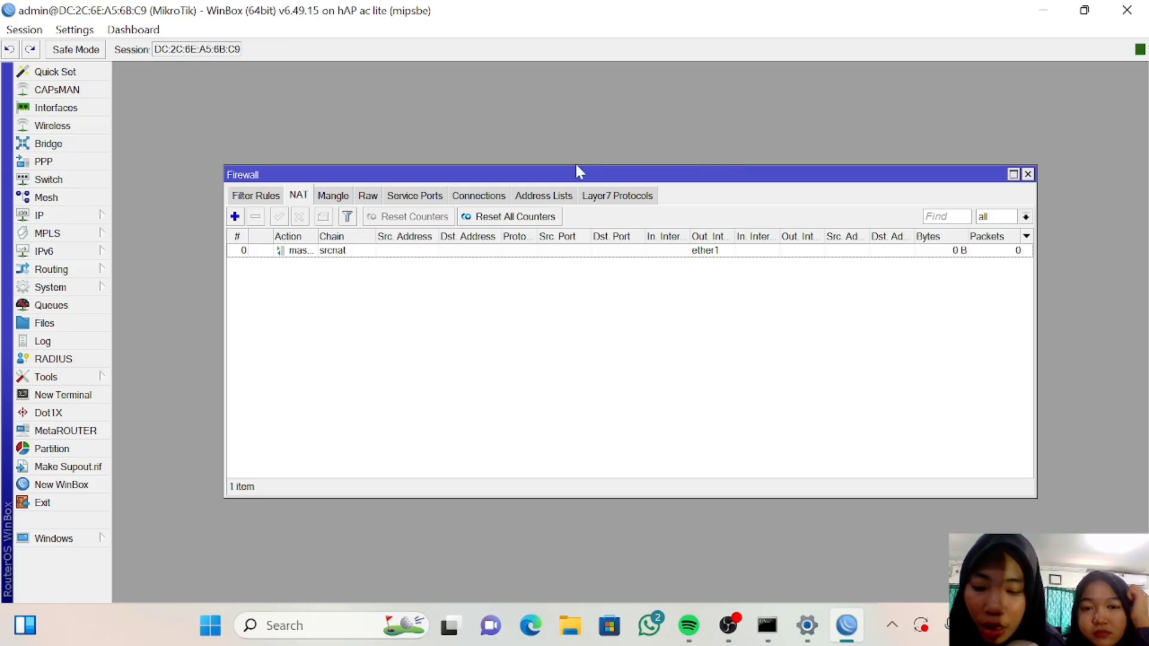
Create a second srcnat firewall NAT rule with out interface ether2 and the masquerade action.
{"action": "left_click", "coordinate": [235, 218]}
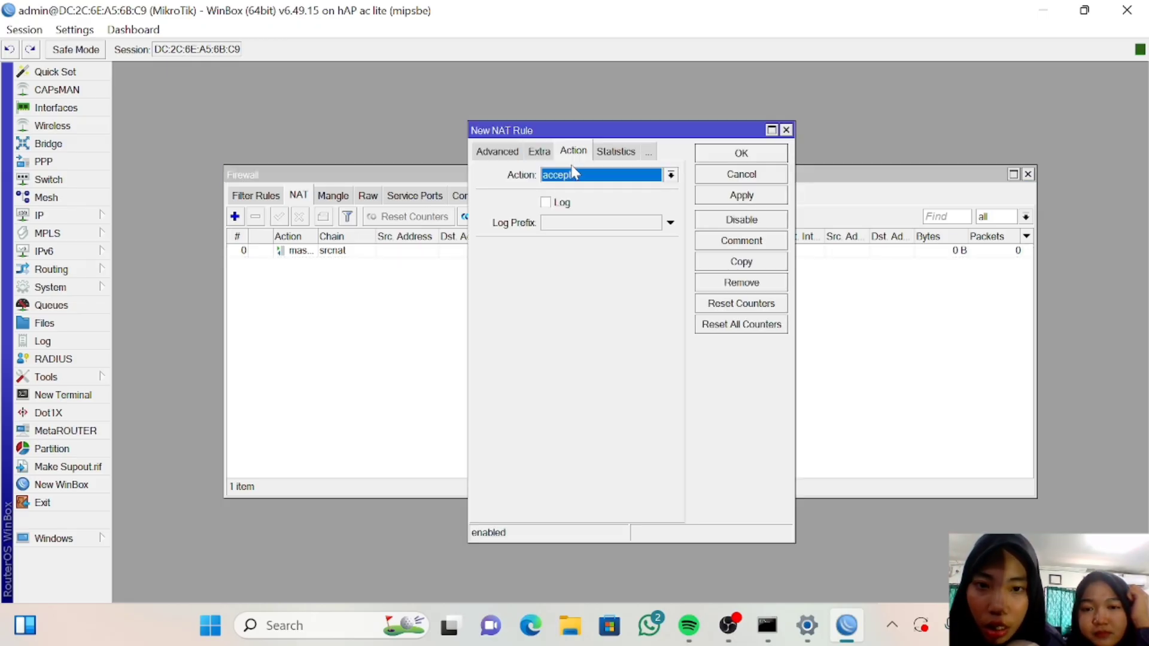
{"action": "left_click", "coordinate": [501, 154]}
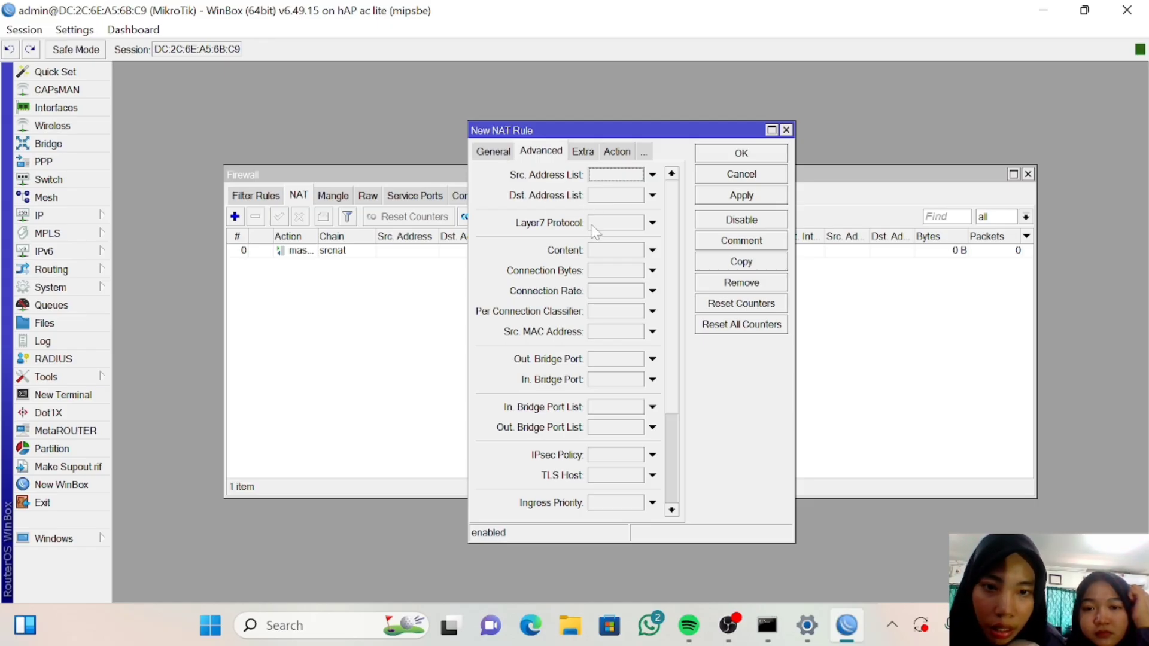
{"action": "left_click", "coordinate": [509, 154]}
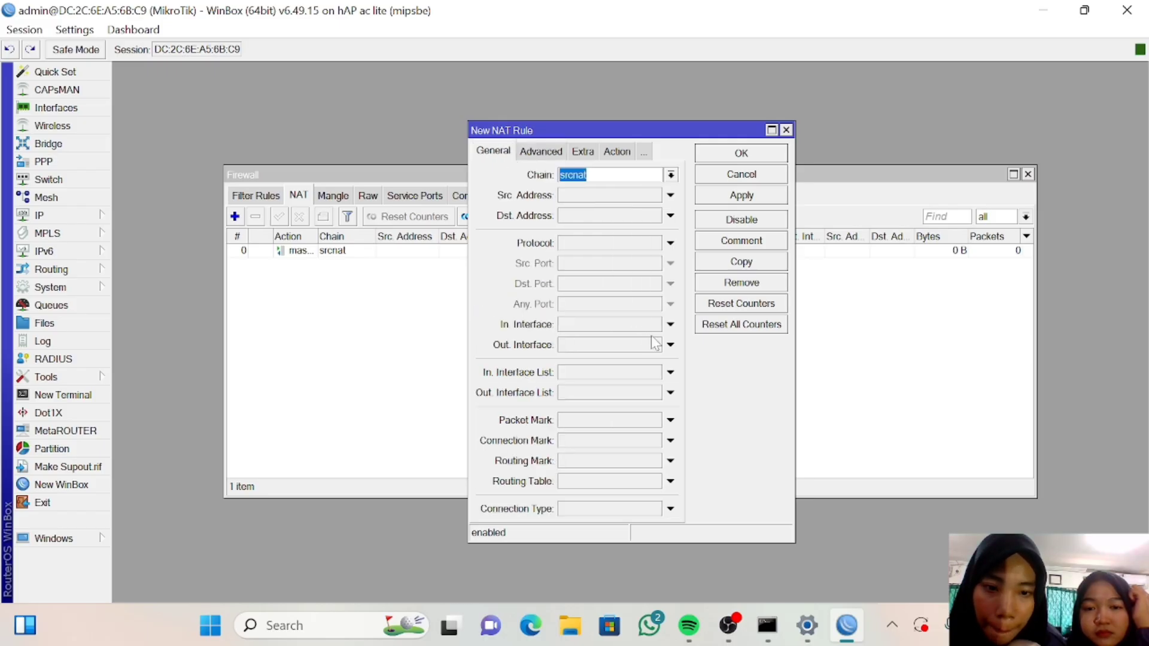
{"action": "left_click", "coordinate": [670, 346]}
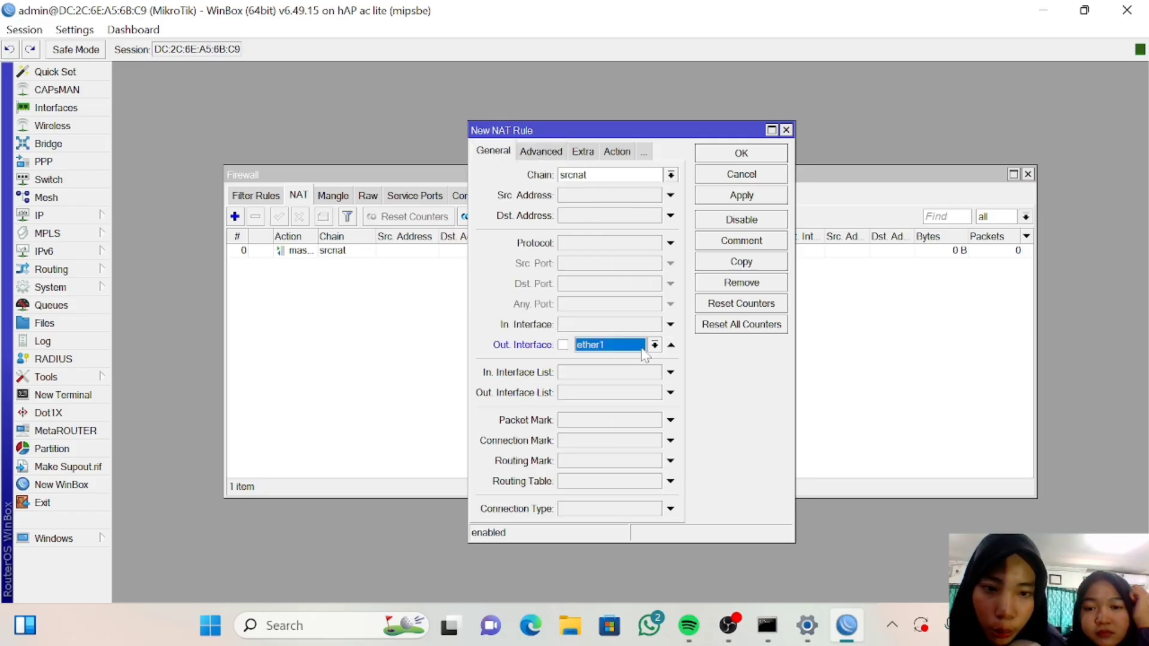
{"action": "left_click", "coordinate": [654, 345]}
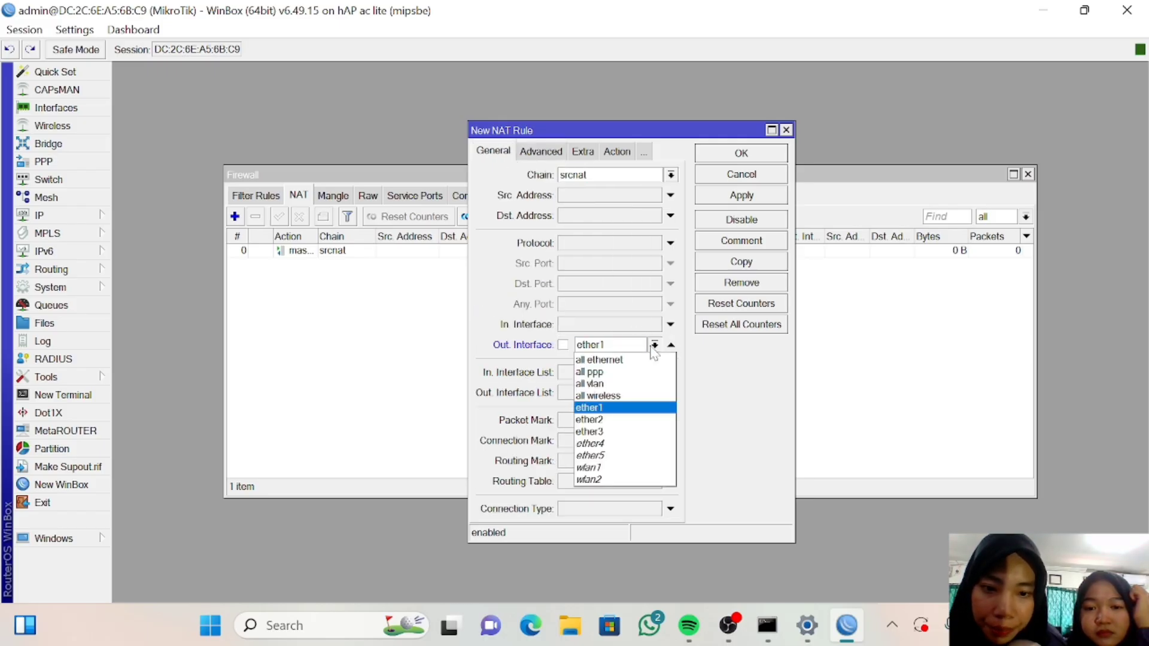
{"action": "left_click", "coordinate": [622, 419]}
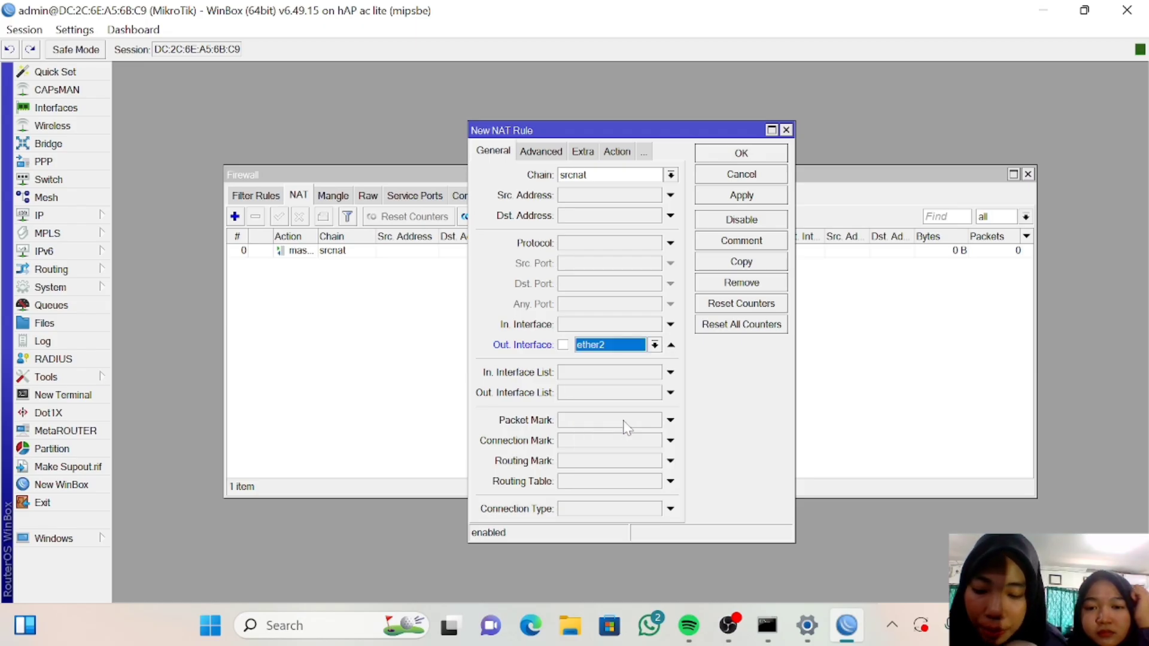
{"action": "left_click", "coordinate": [619, 152]}
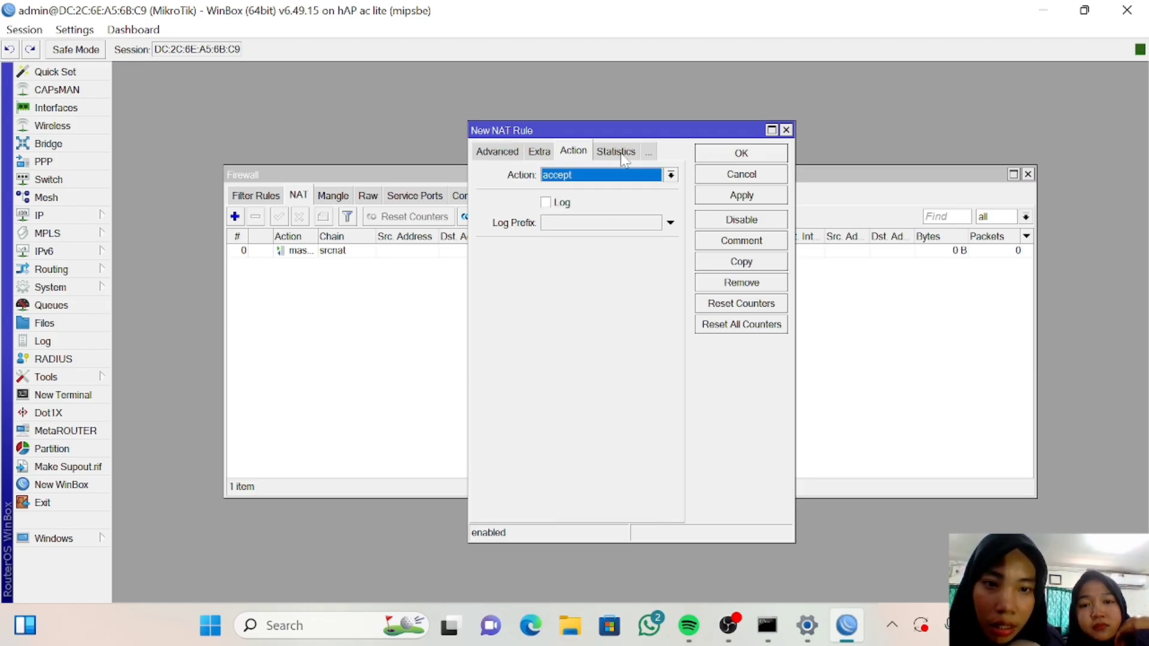
{"action": "left_click", "coordinate": [645, 178]}
{"action": "left_click", "coordinate": [622, 262]}
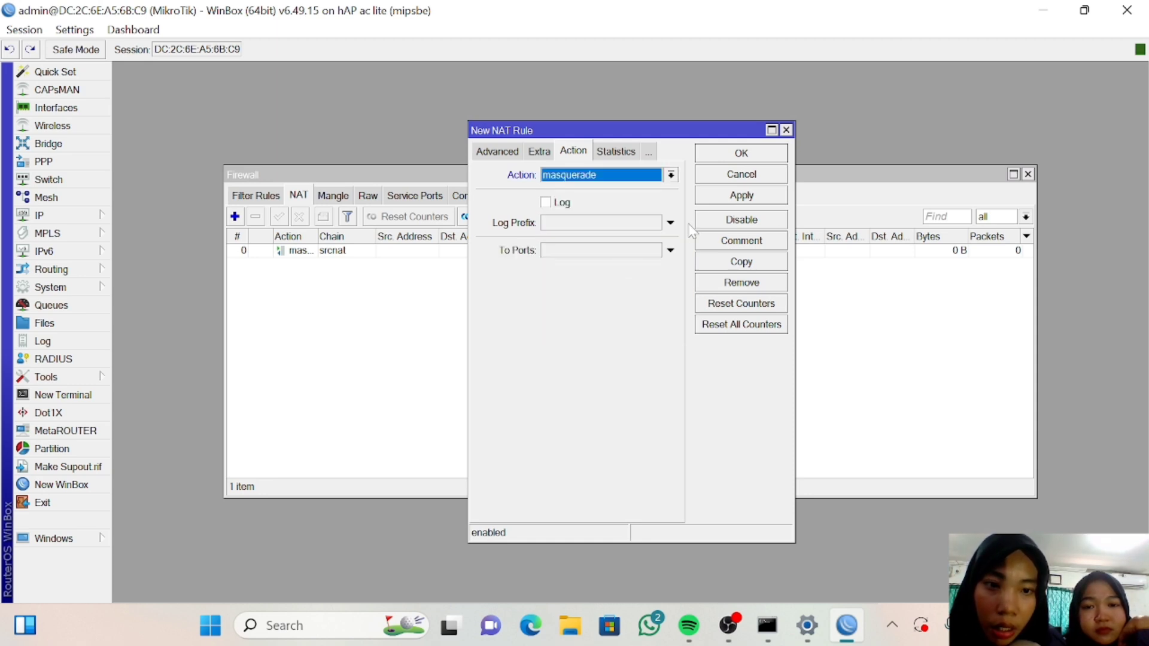
{"action": "left_click", "coordinate": [710, 201]}
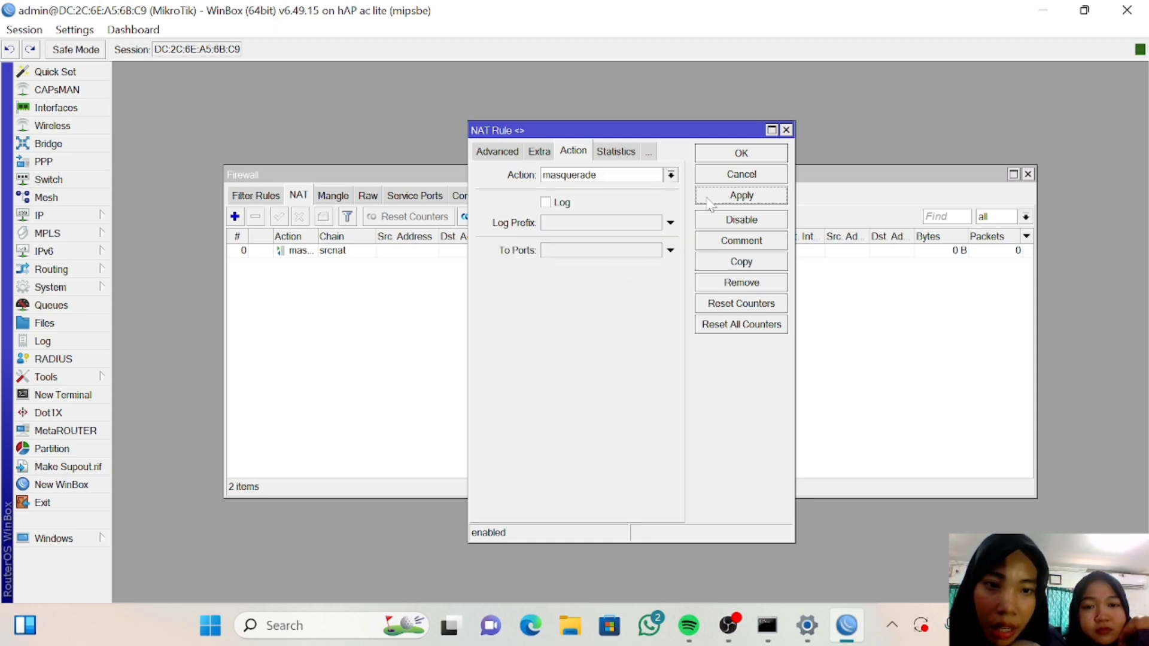
{"action": "left_click", "coordinate": [723, 155]}
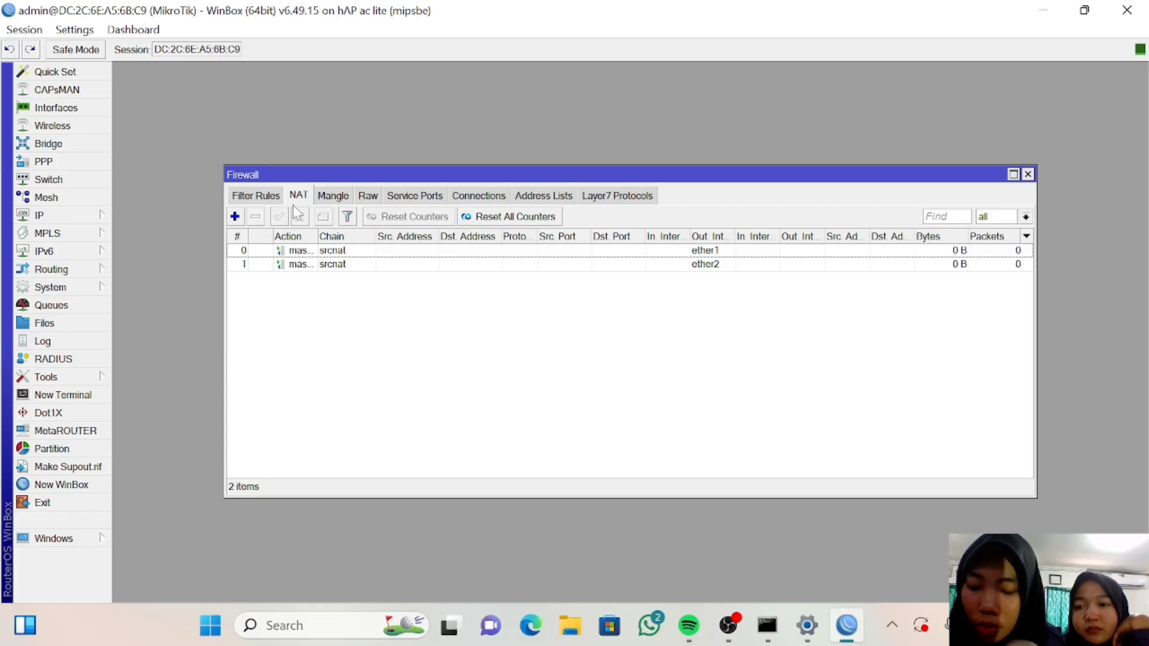
Set the router's DNS server to 8.8.8.8 in the DNS settings.
{"action": "left_click", "coordinate": [84, 217]}
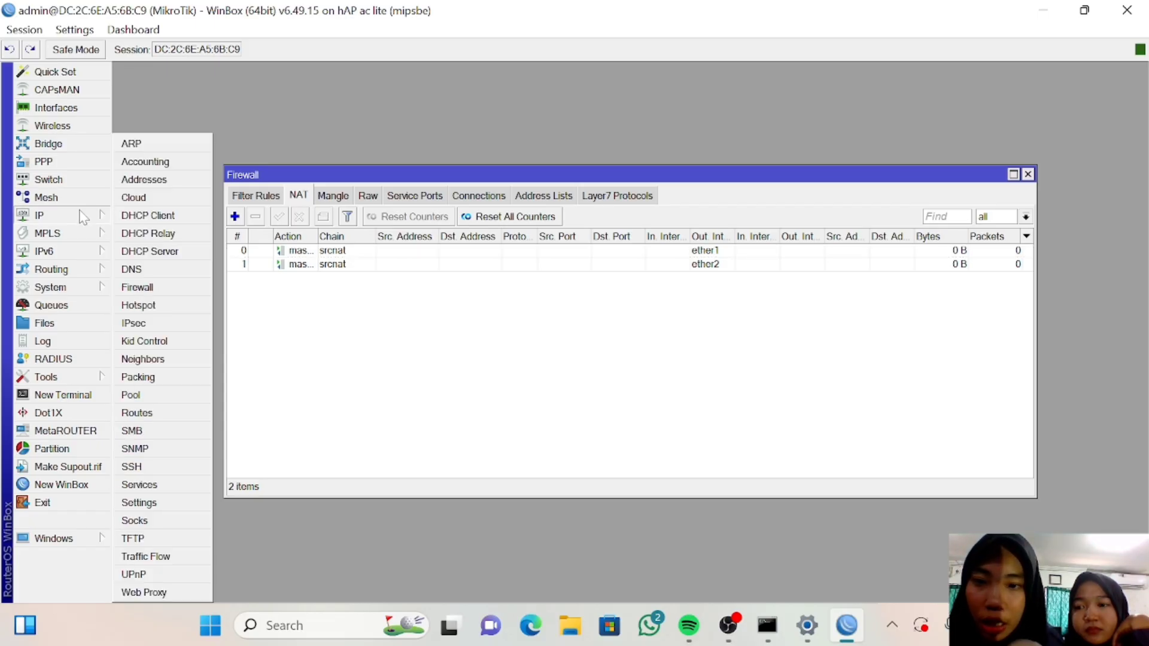
{"action": "left_click", "coordinate": [172, 274]}
{"action": "left_click", "coordinate": [606, 200]}
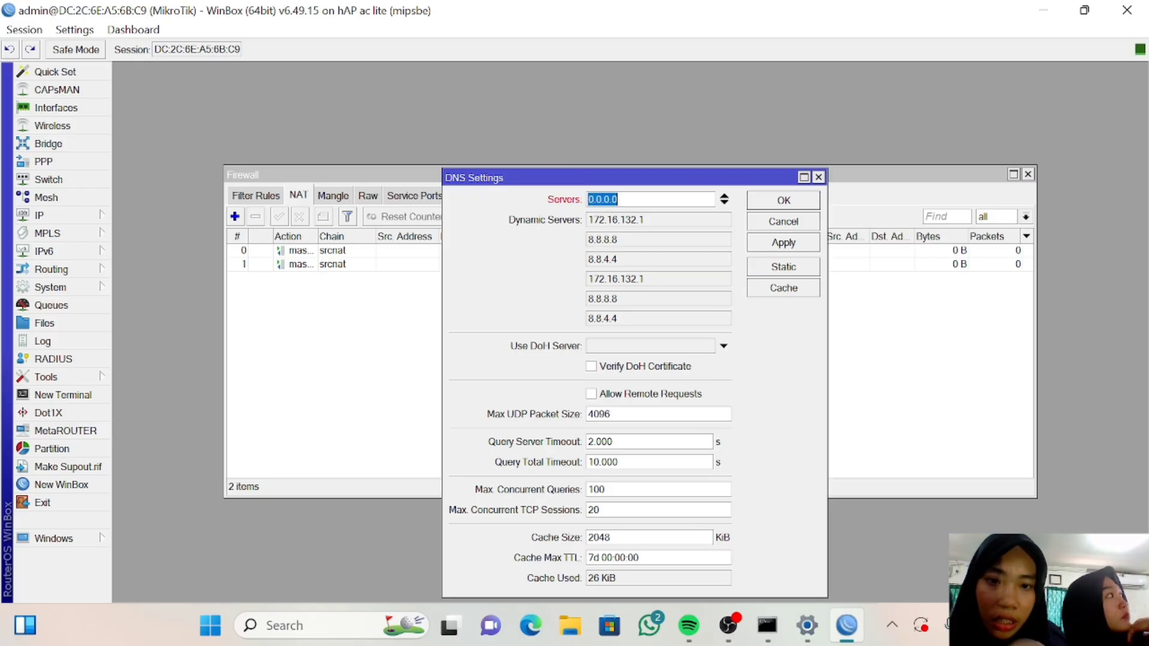
{"action": "key", "text": "BackSpace"}
{"action": "type", "text": "8"}
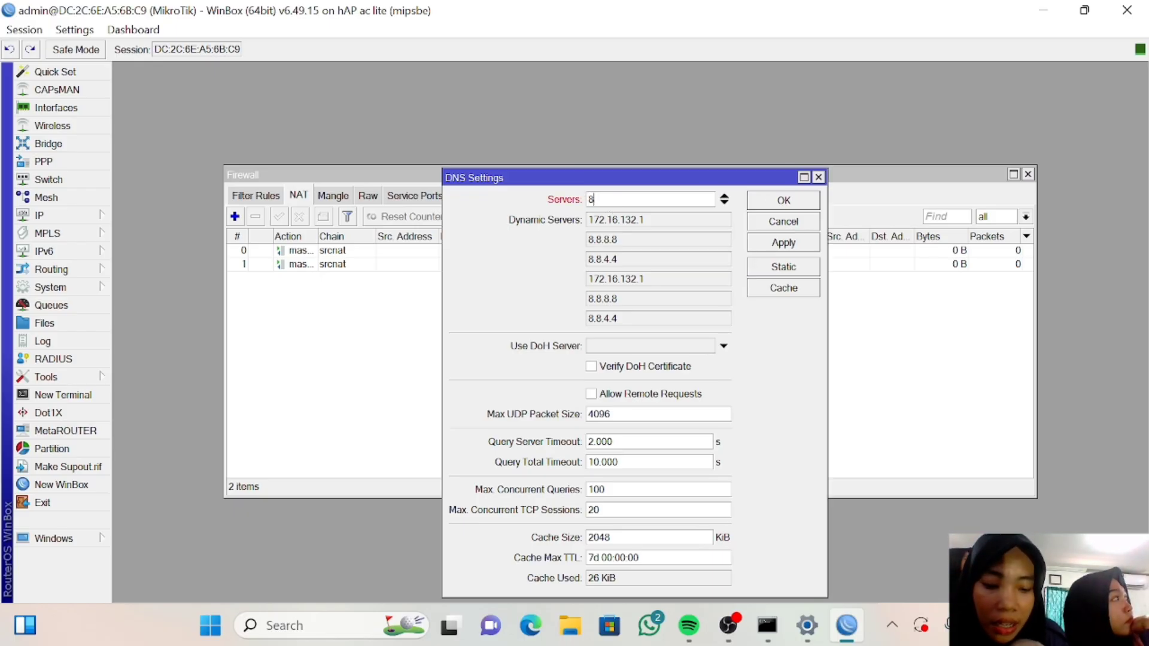
{"action": "type", "text": ".8.8.8"}
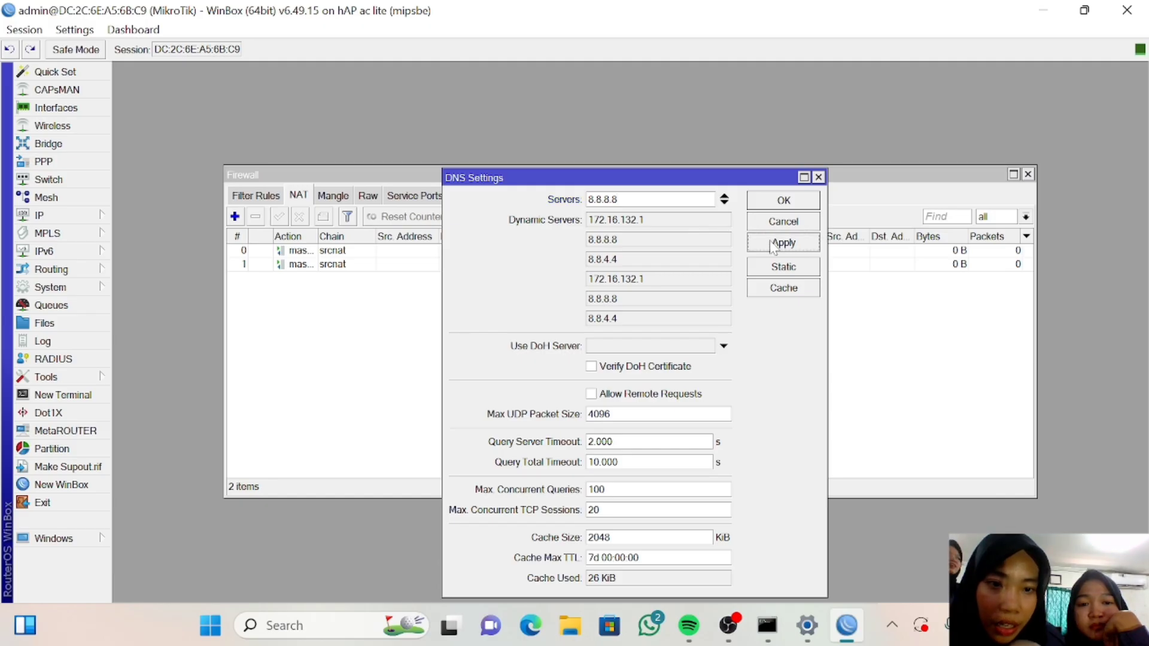
{"action": "left_click", "coordinate": [776, 206]}
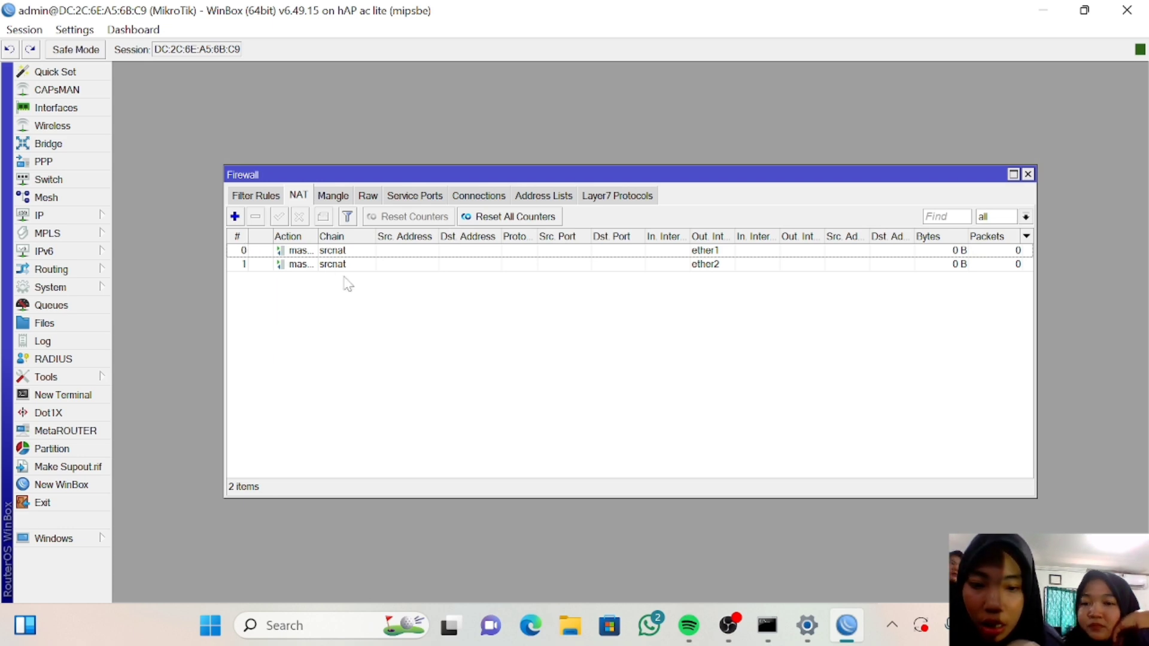
Switch to the Command Prompt and renew the computer's IP lease with ipconfig /renew.
{"action": "left_click", "coordinate": [768, 625]}
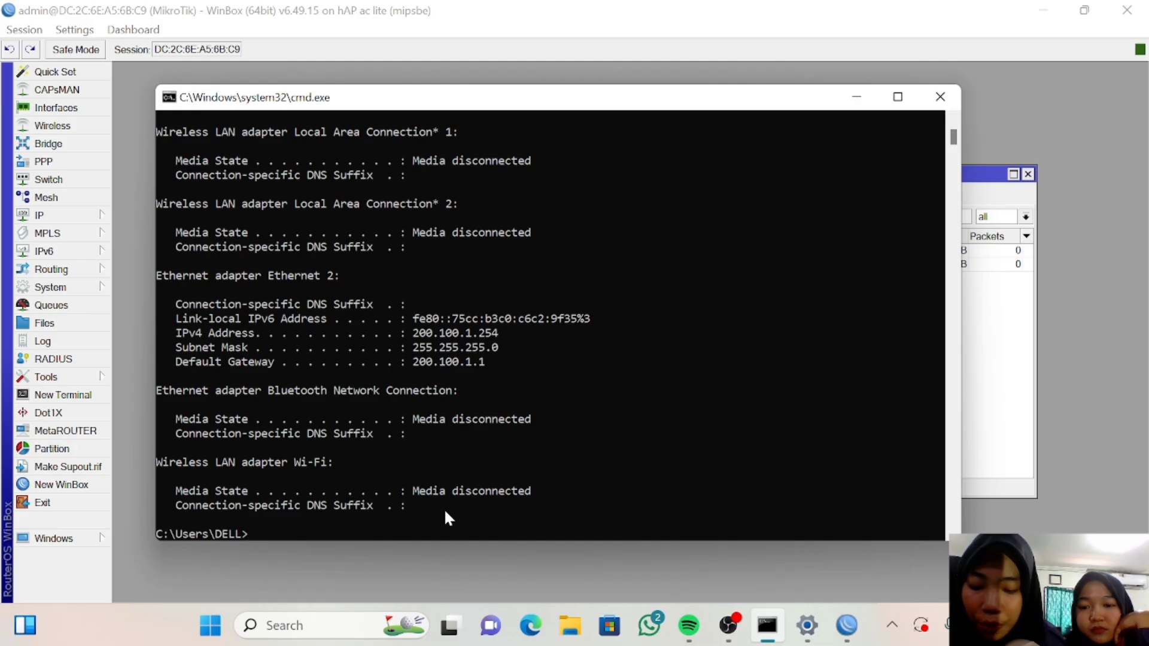
{"action": "type", "text": "IP"}
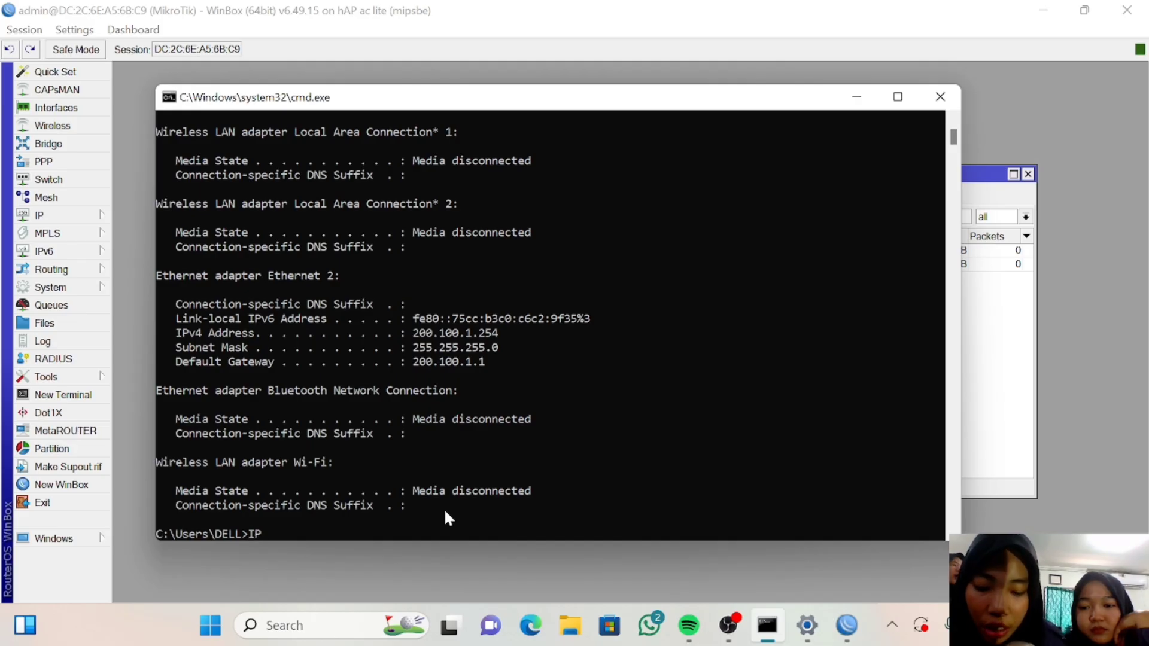
{"action": "type", "text": "C"}
{"action": "key", "text": "BackSpace"}
{"action": "key", "text": "BackSpace"}
{"action": "key", "text": "BackSpace"}
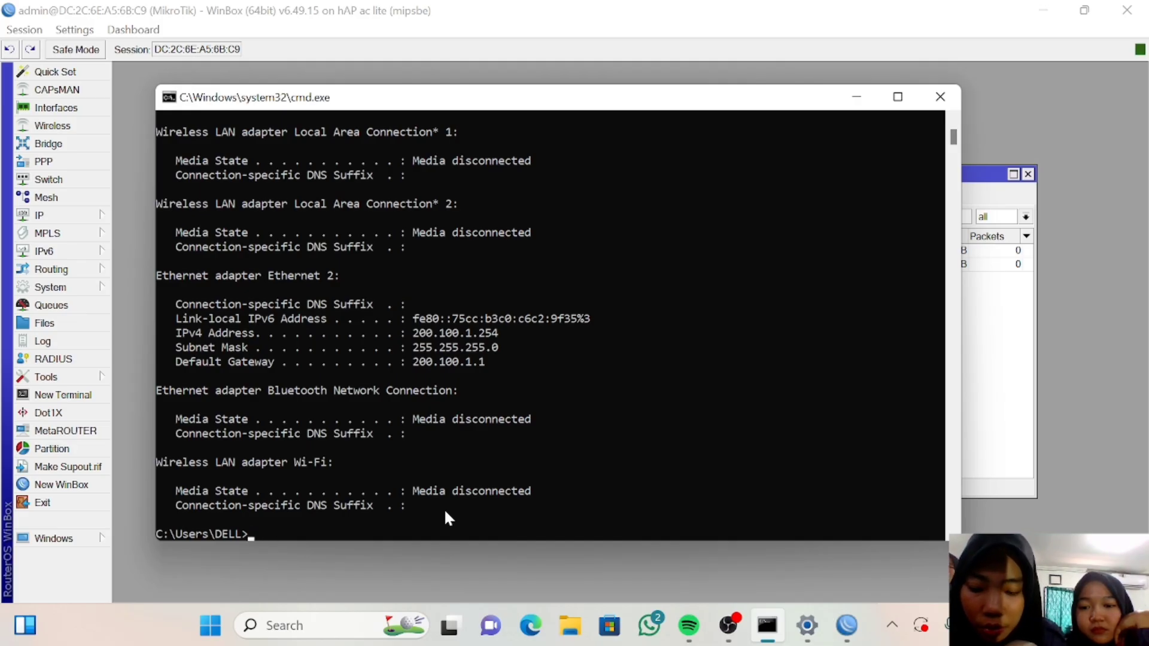
{"action": "type", "text": "ipco"}
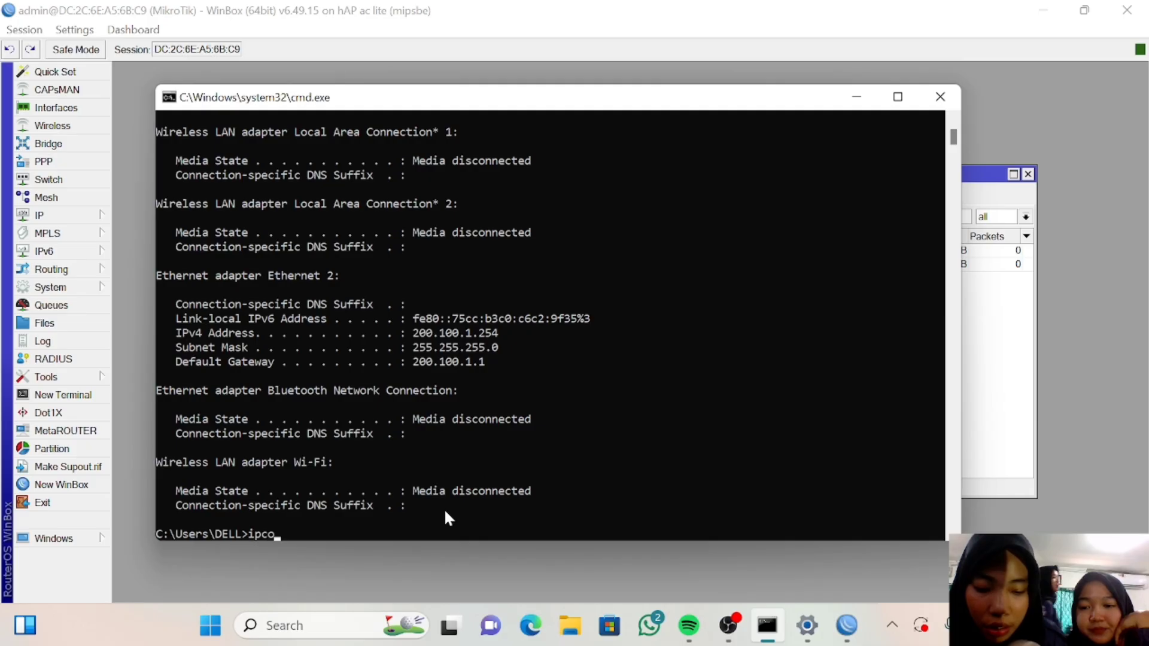
{"action": "type", "text": "nfig"}
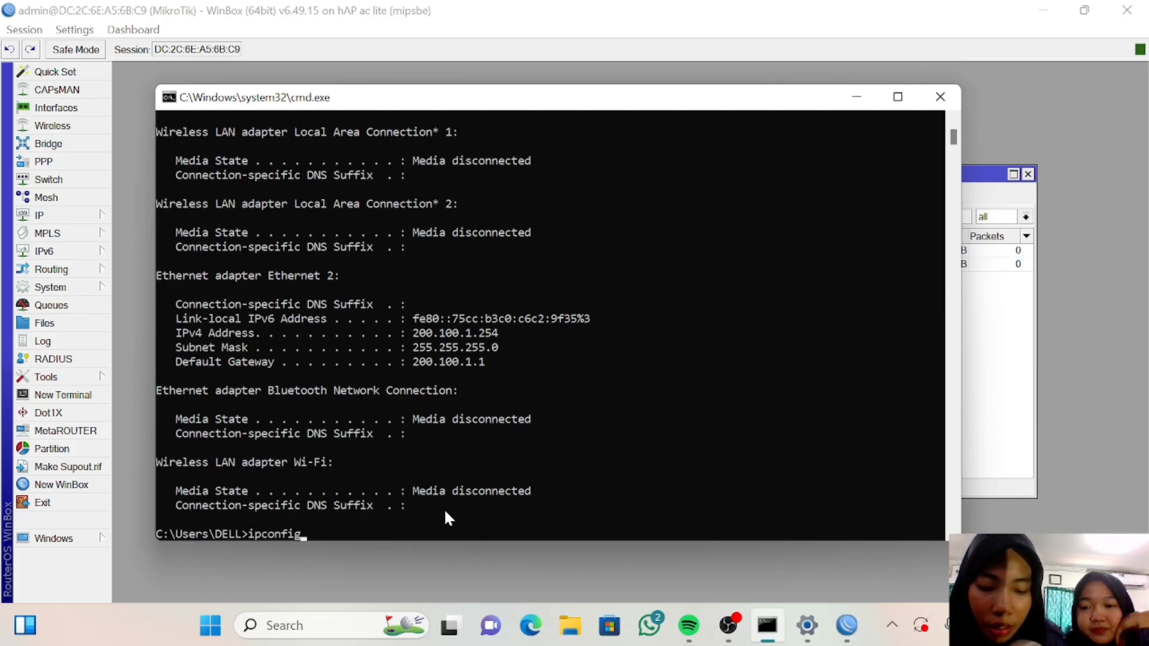
{"action": "type", "text": " /renew"}
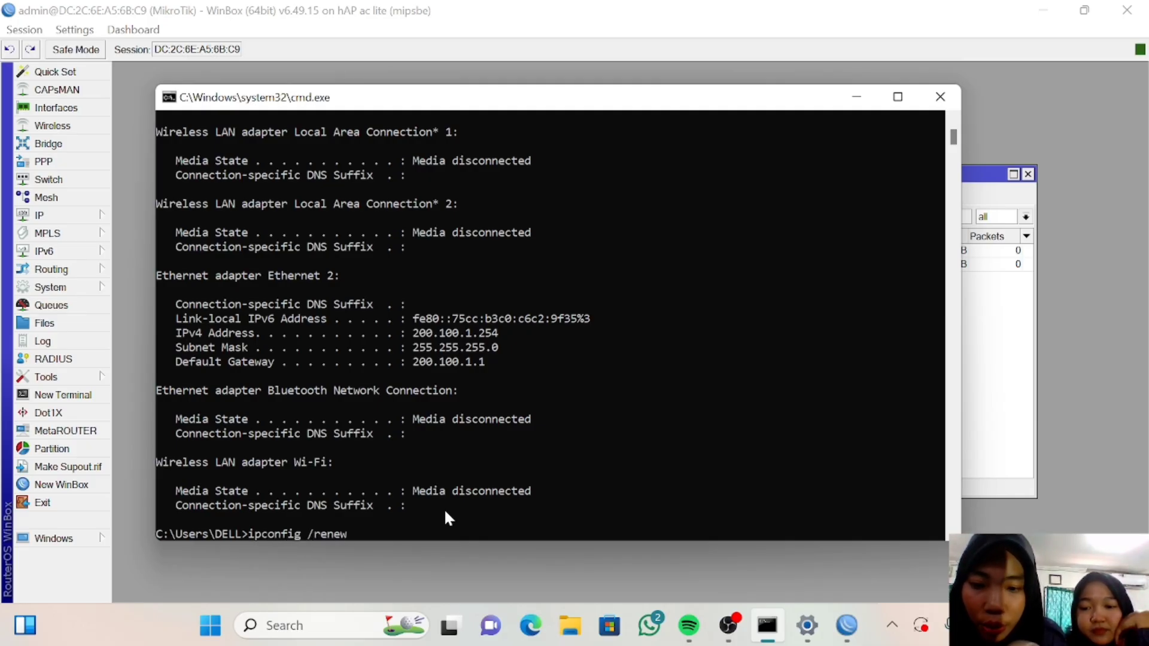
{"action": "key", "text": "Return"}
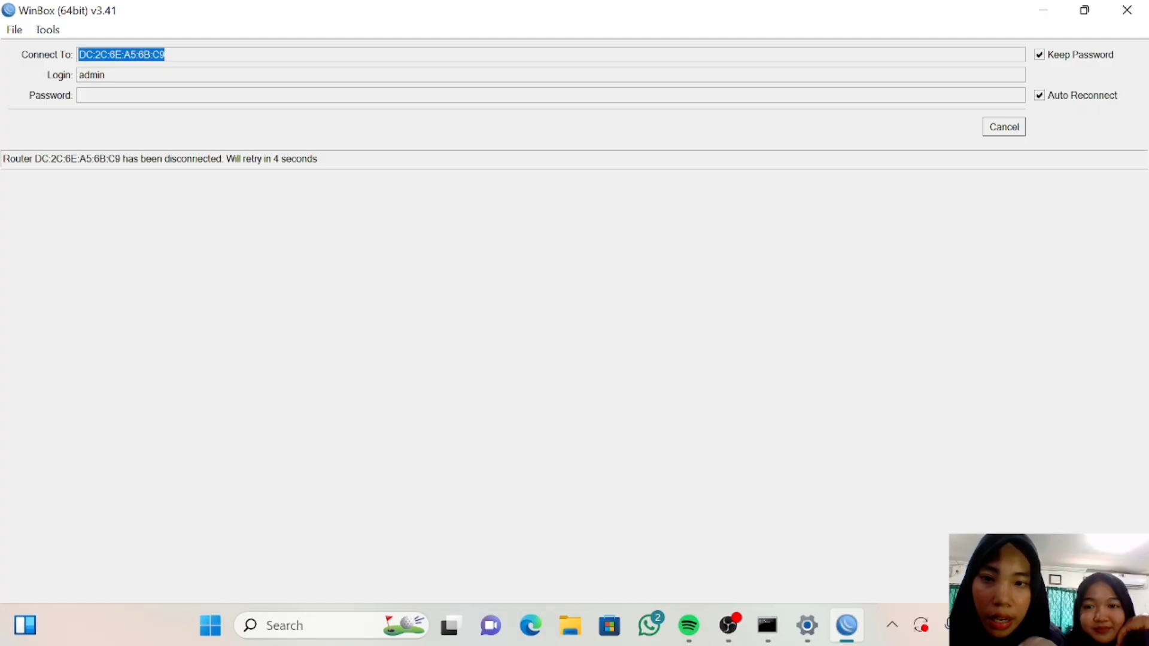
Test internet connectivity from the Command Prompt by running ping 8.8.8.8.
{"action": "left_click", "coordinate": [772, 639]}
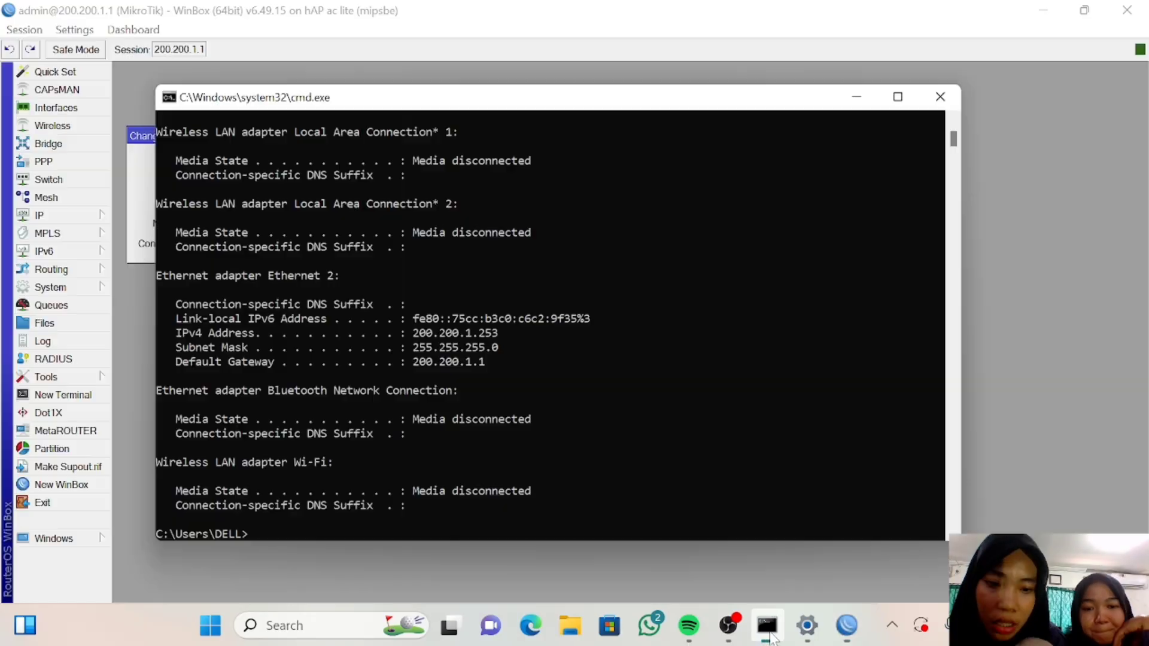
{"action": "type", "text": "pi"}
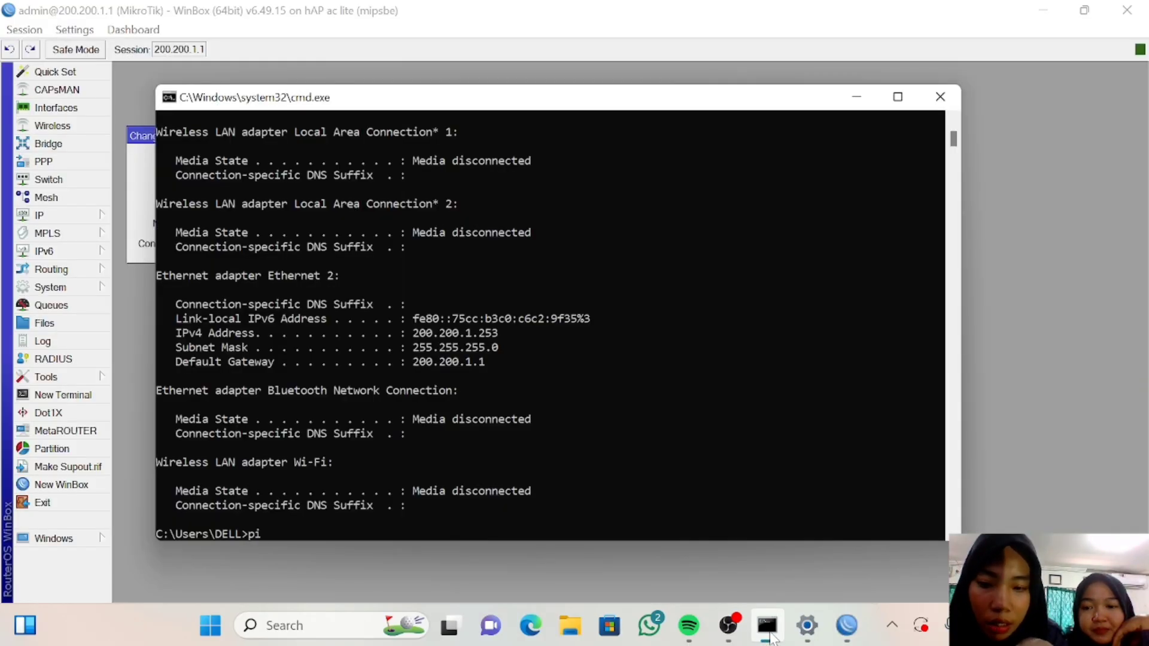
{"action": "type", "text": "ng 8"}
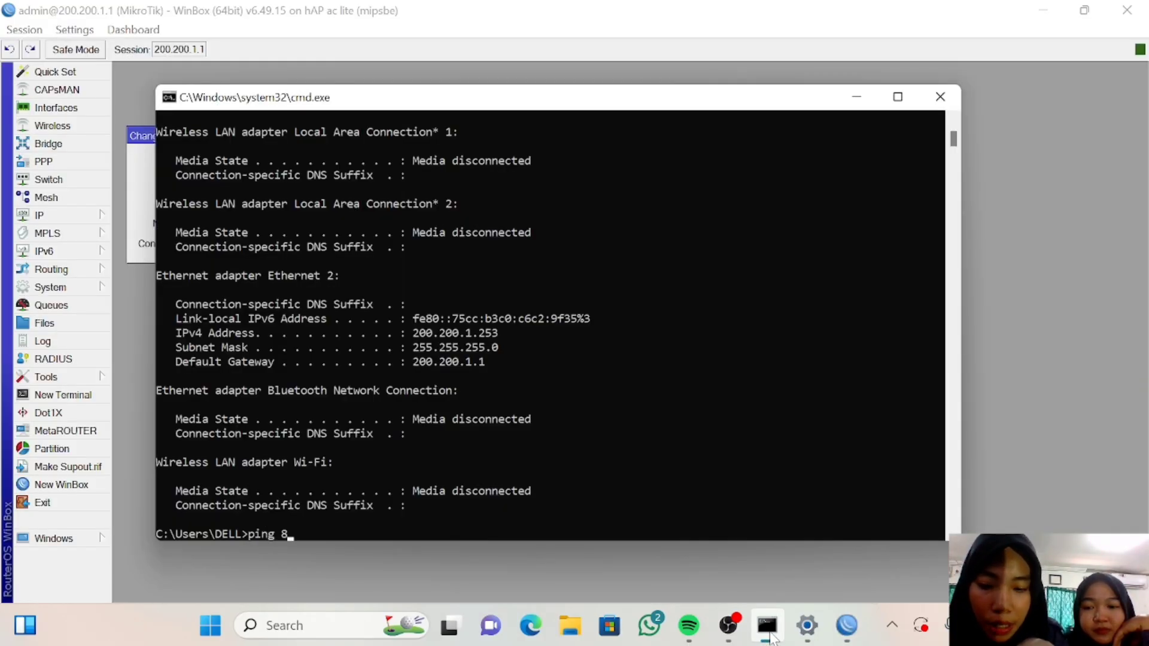
{"action": "type", "text": ".8.8"}
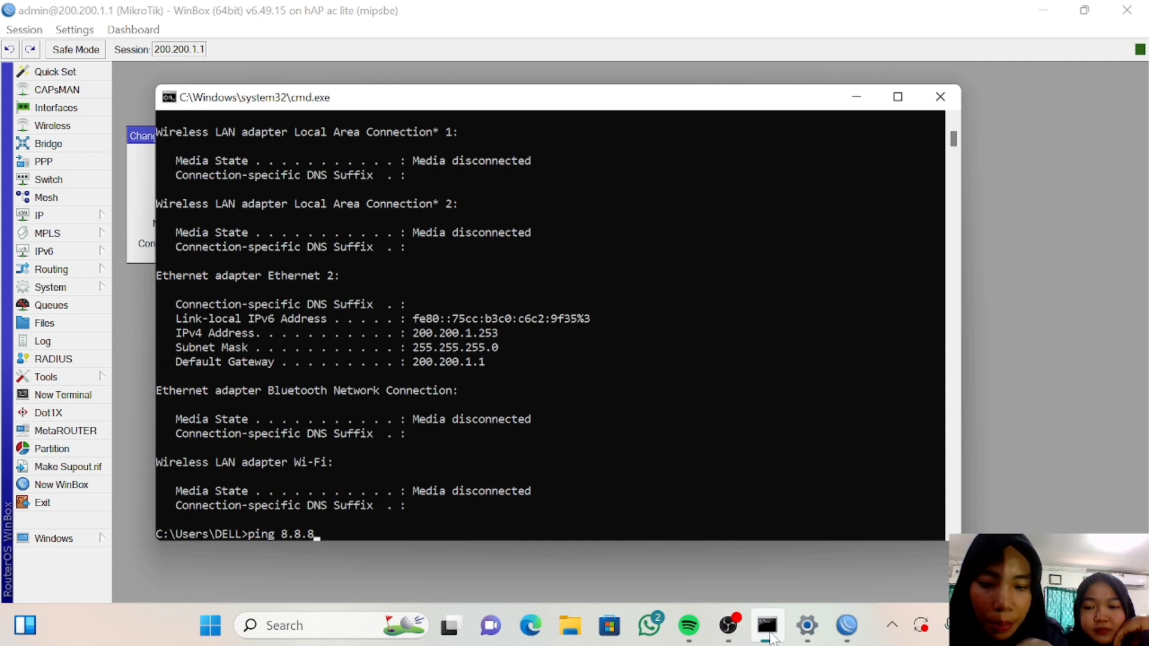
{"action": "type", "text": ".8"}
{"action": "key", "text": "Return"}
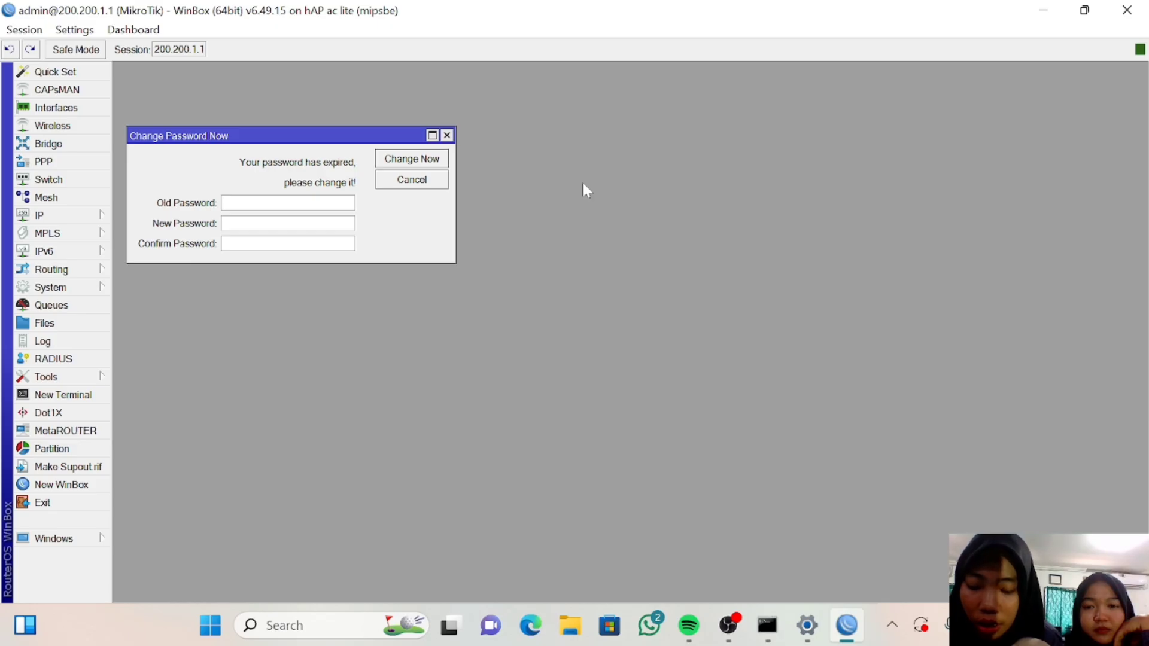
Start a new firewall mangle rule on the prerouting chain and activate its destination address entry.
{"action": "left_click", "coordinate": [86, 218]}
{"action": "left_click", "coordinate": [152, 287]}
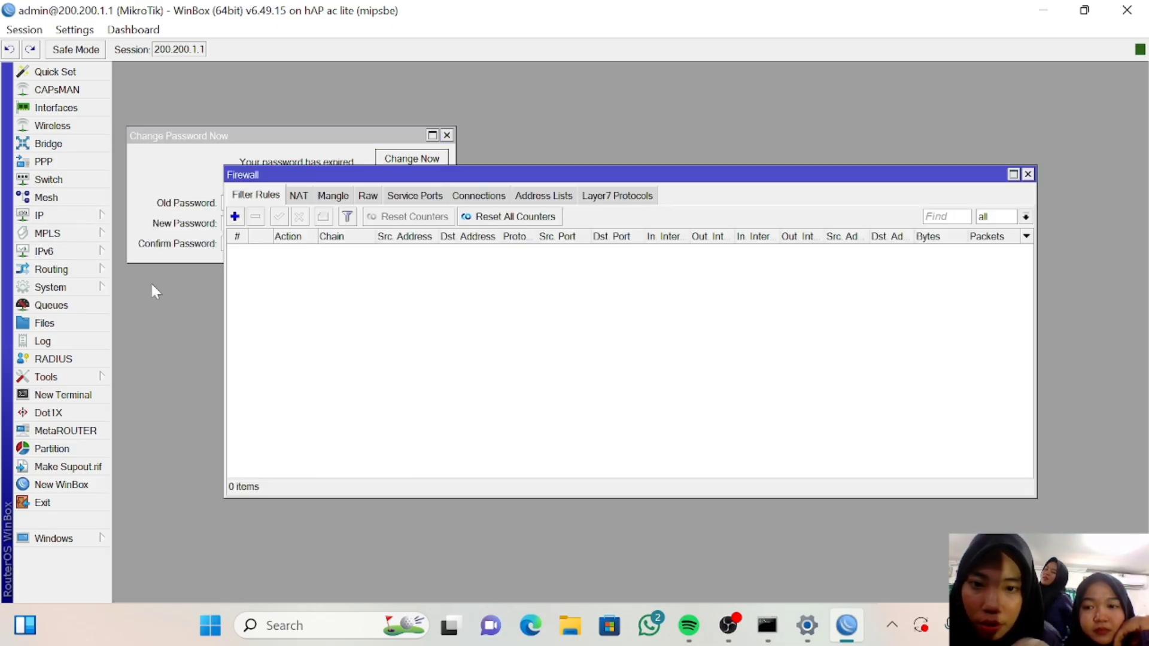
{"action": "left_click", "coordinate": [304, 197]}
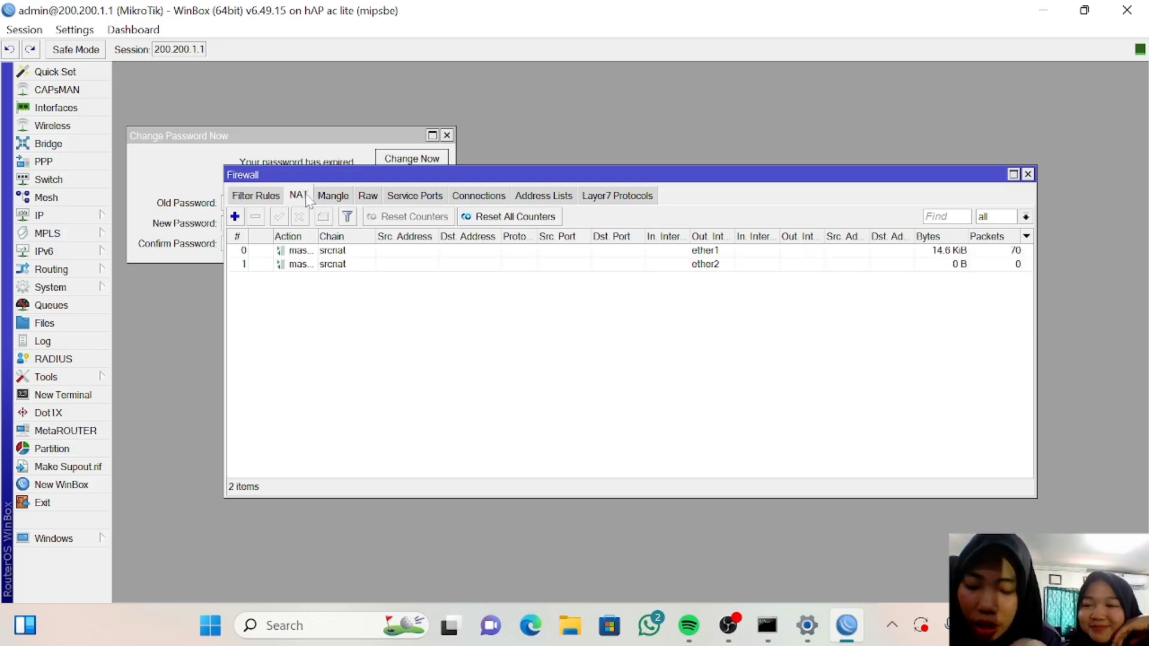
{"action": "left_click", "coordinate": [328, 197]}
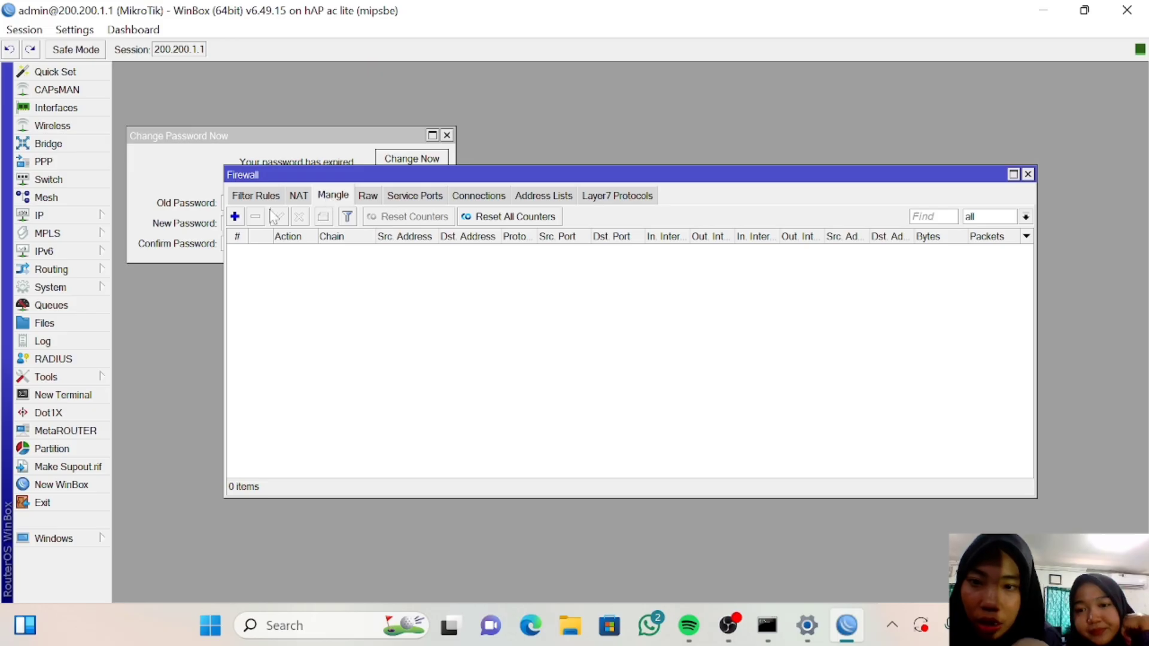
{"action": "left_click", "coordinate": [235, 216]}
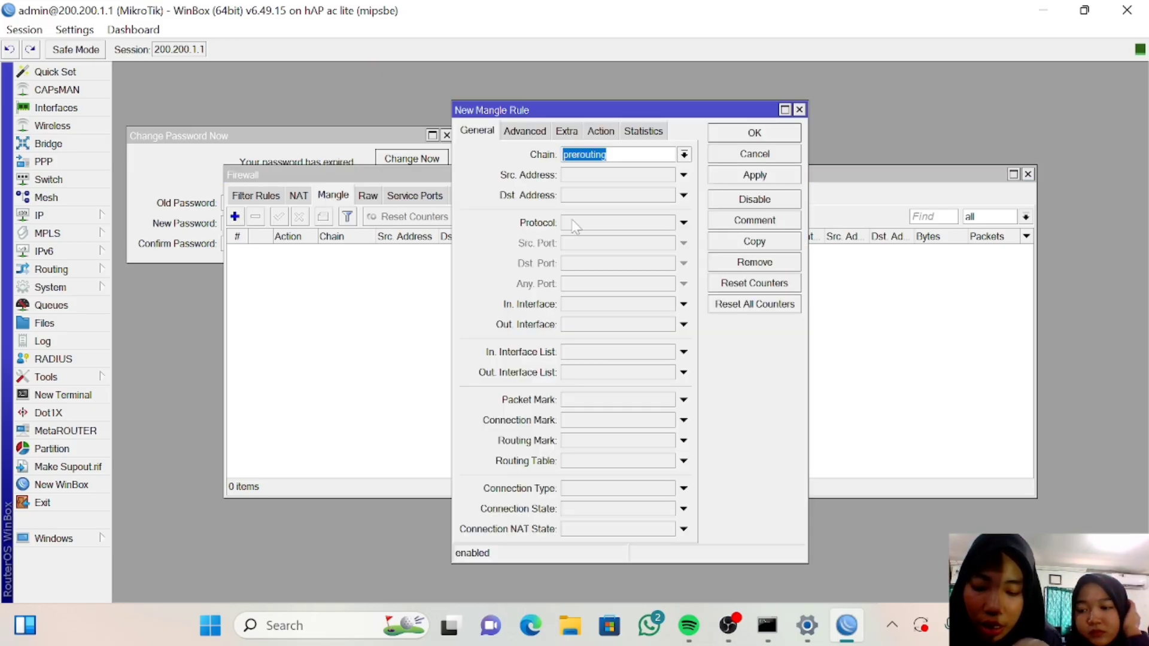
{"action": "left_click", "coordinate": [587, 196]}
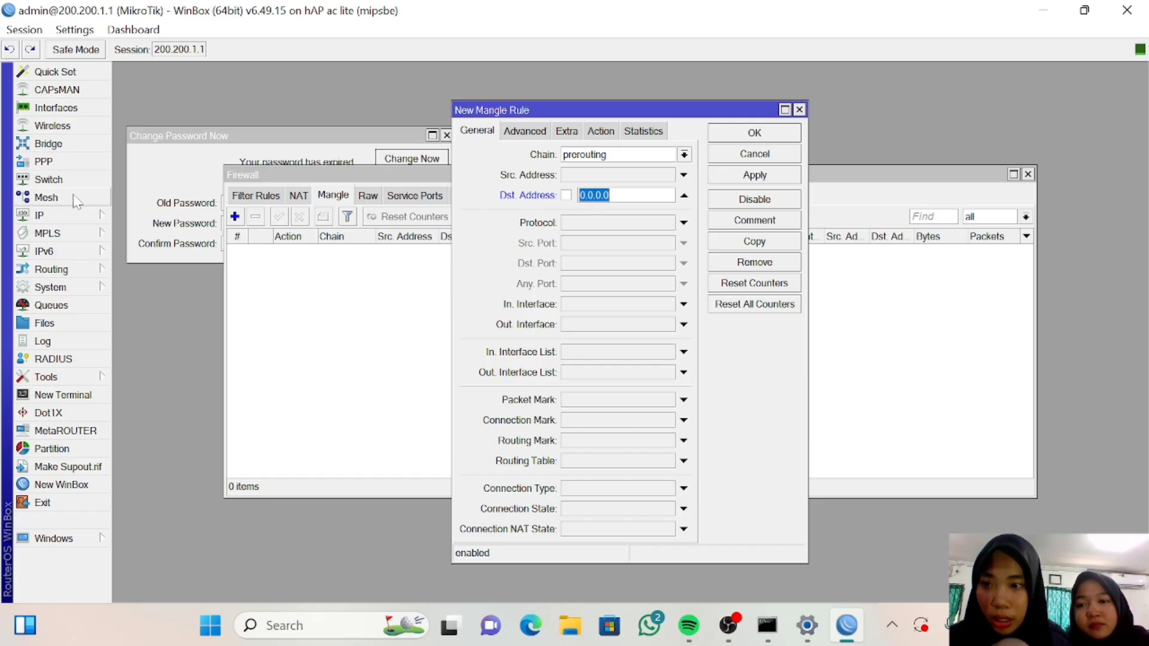
Open the router's IP address list and place it beside the new mangle rule to consult the interface networks.
{"action": "left_click", "coordinate": [89, 217]}
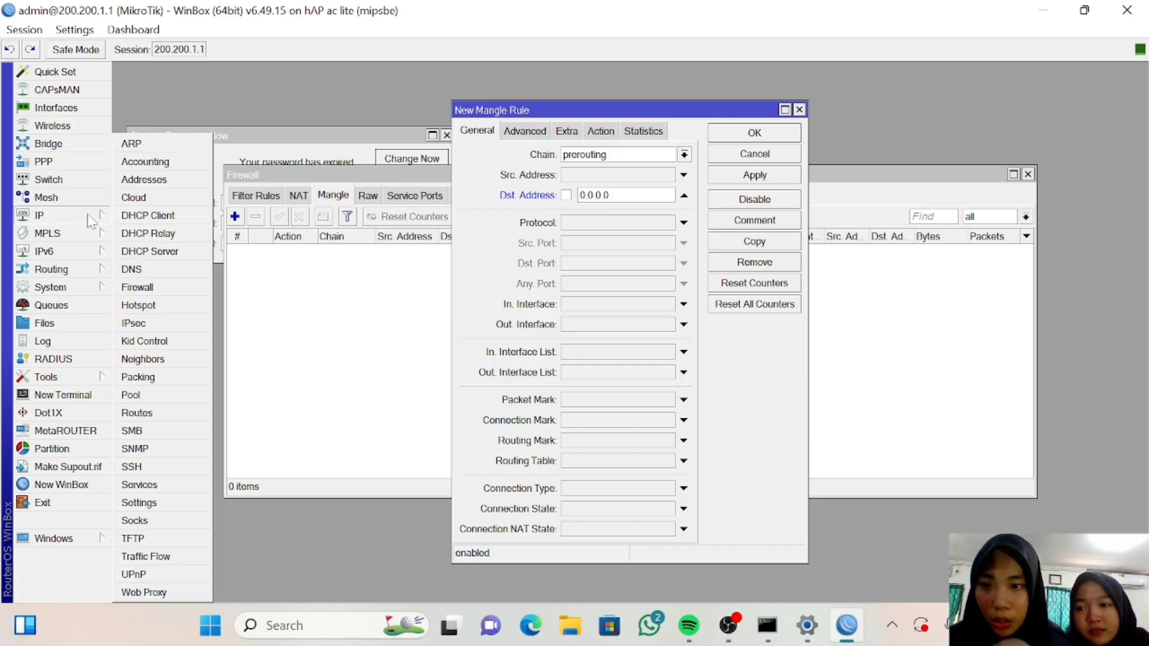
{"action": "left_click", "coordinate": [165, 184]}
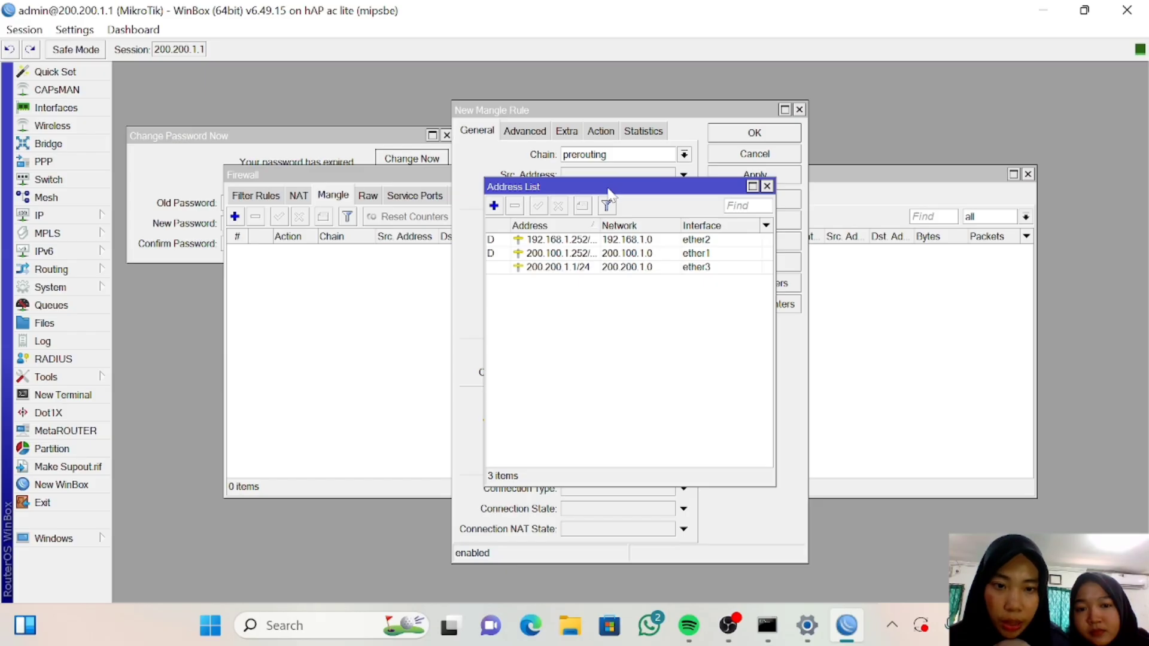
{"action": "left_click_drag", "start_coordinate": [606, 186], "coordinate": [315, 182]}
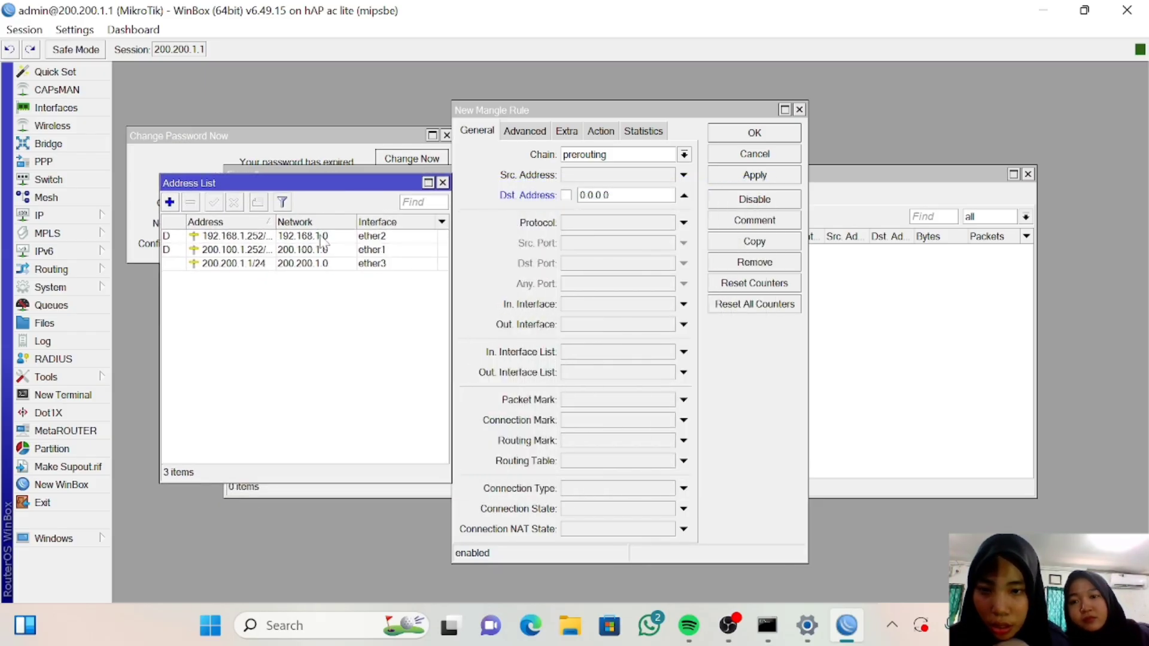
Copy the ether2 address 192.168.1.252/24 from its entry in the address list.
{"action": "double_click", "coordinate": [262, 242]}
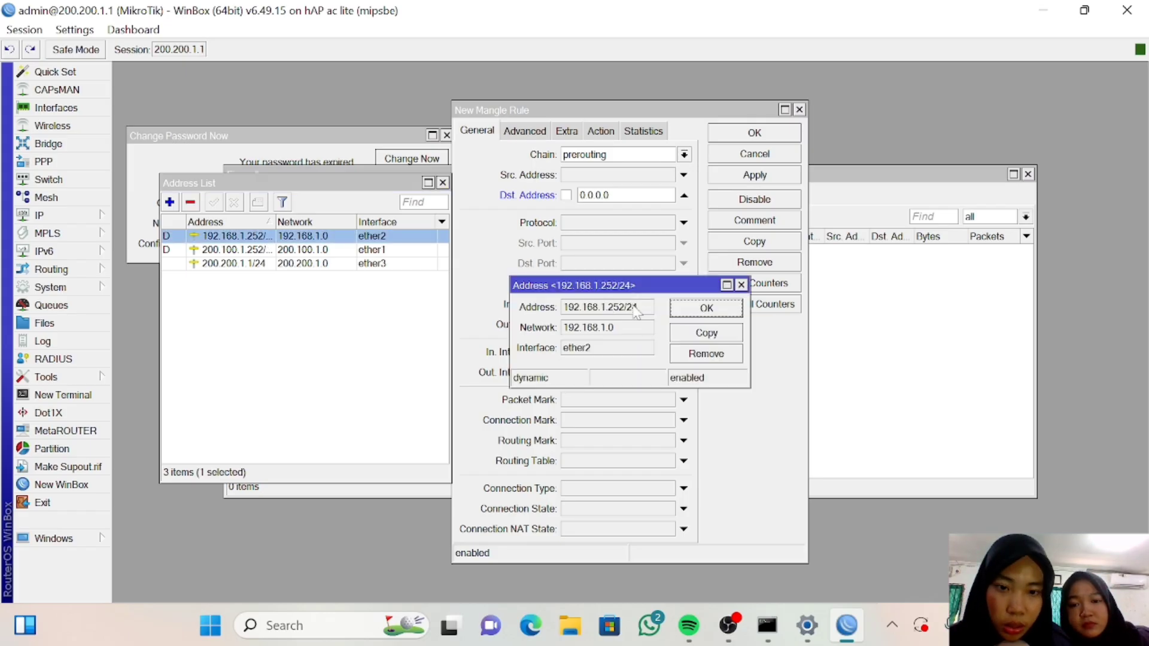
{"action": "left_click_drag", "start_coordinate": [633, 308], "coordinate": [574, 310]}
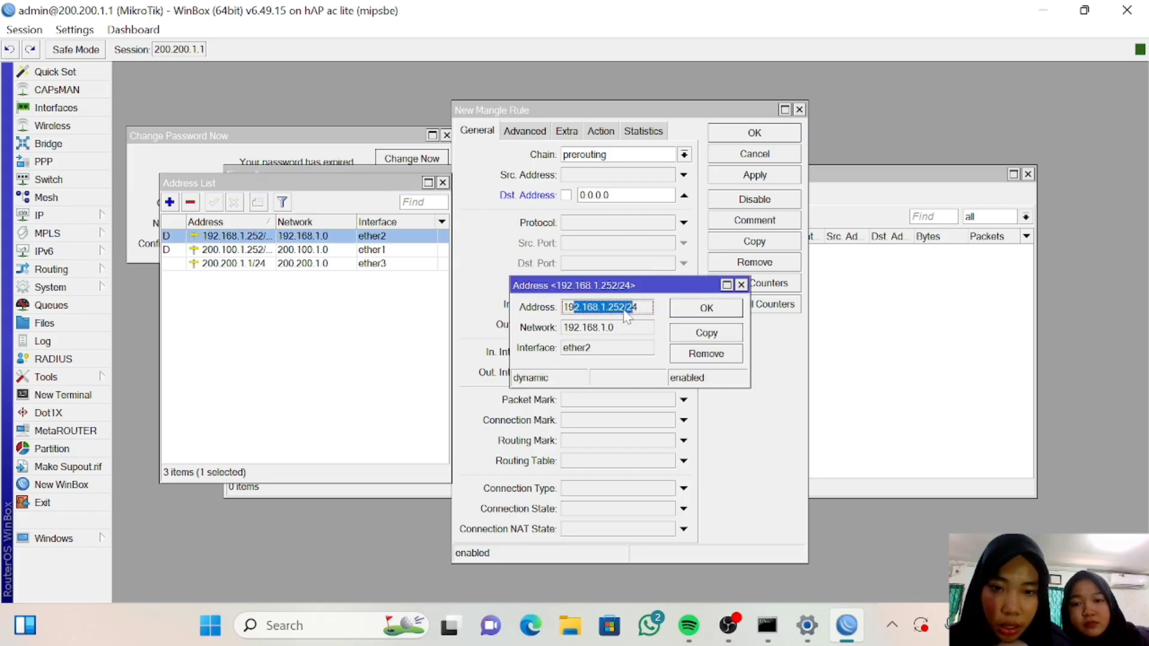
{"action": "left_click", "coordinate": [645, 315]}
{"action": "left_click_drag", "start_coordinate": [645, 315], "coordinate": [567, 312]}
{"action": "key", "text": "ctrl+c"}
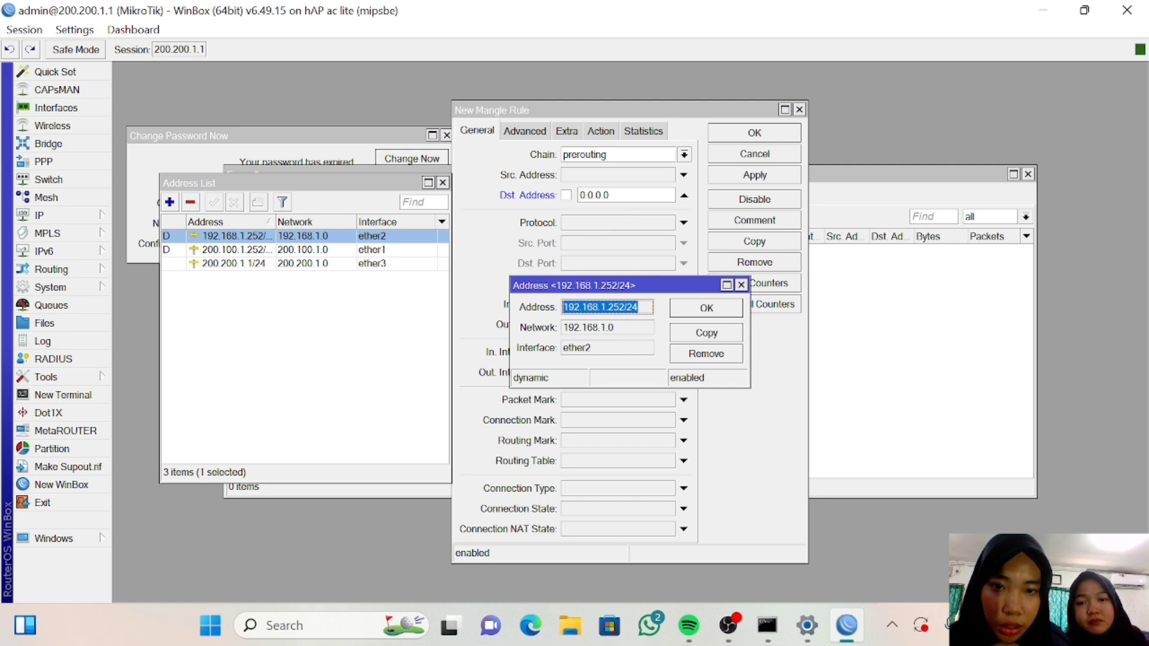
Set the new mangle rule's destination address to 192.168.1.252/24 and apply the rule with the accept action.
{"action": "left_click", "coordinate": [616, 195]}
{"action": "key", "text": "BackSpace"}
{"action": "key", "text": "BackSpace"}
{"action": "key", "text": "BackSpace"}
{"action": "key", "text": "BackSpace"}
{"action": "key", "text": "BackSpace"}
{"action": "key", "text": "BackSpace"}
{"action": "key", "text": "BackSpace"}
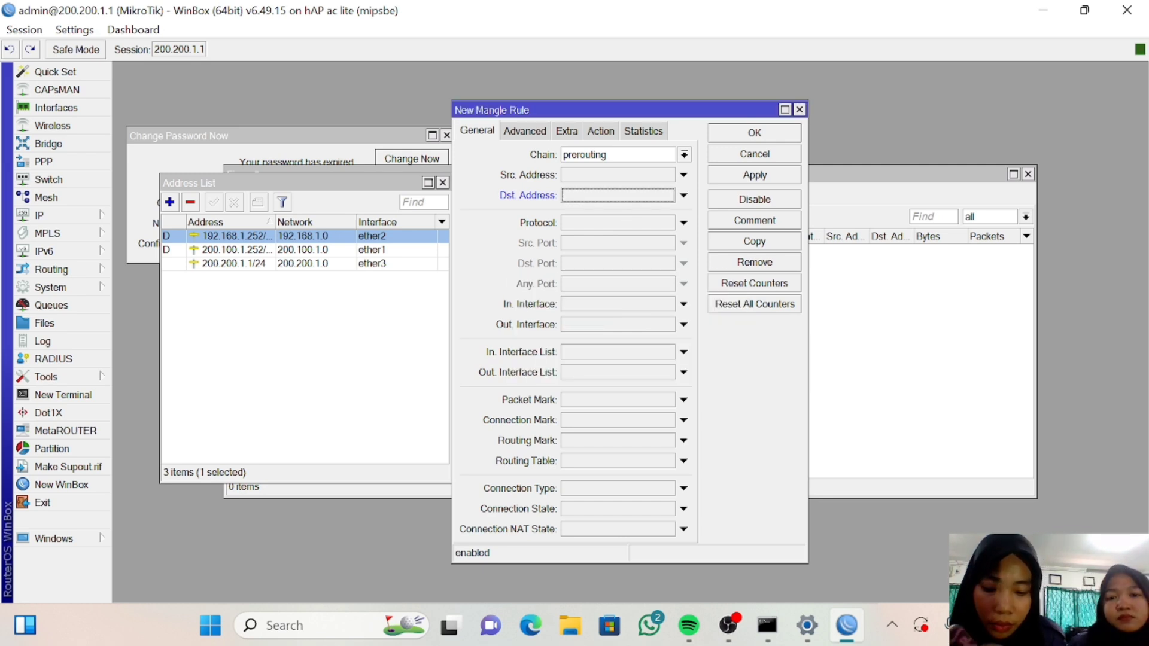
{"action": "key", "text": "ctrl+v"}
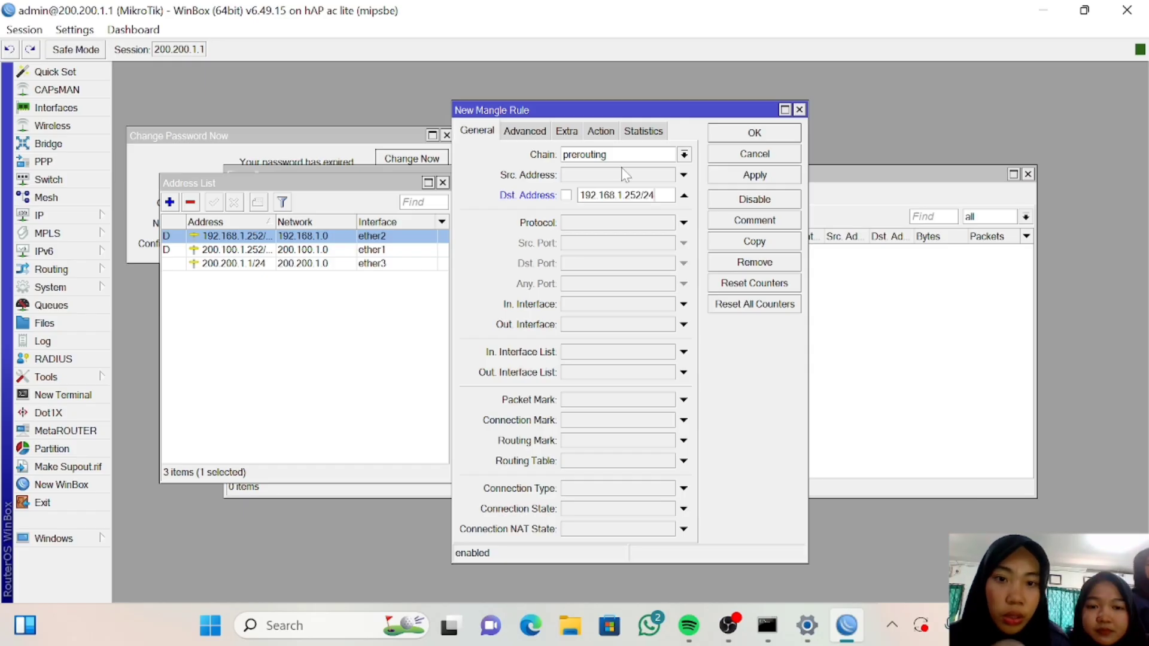
{"action": "left_click", "coordinate": [609, 138]}
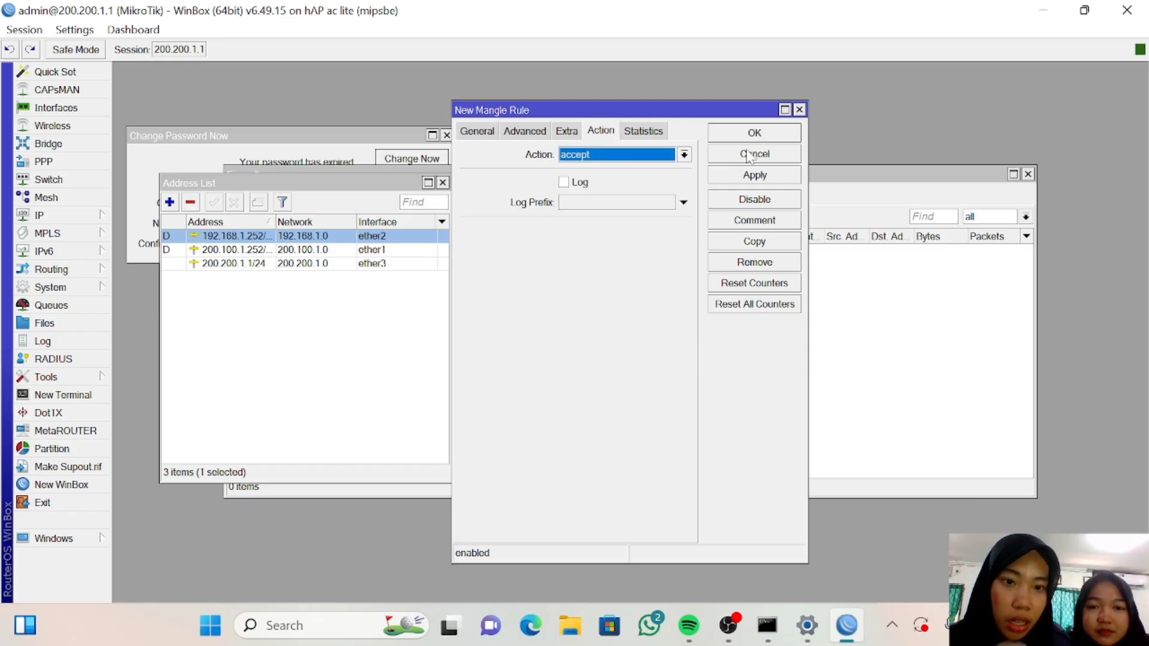
{"action": "left_click", "coordinate": [755, 176]}
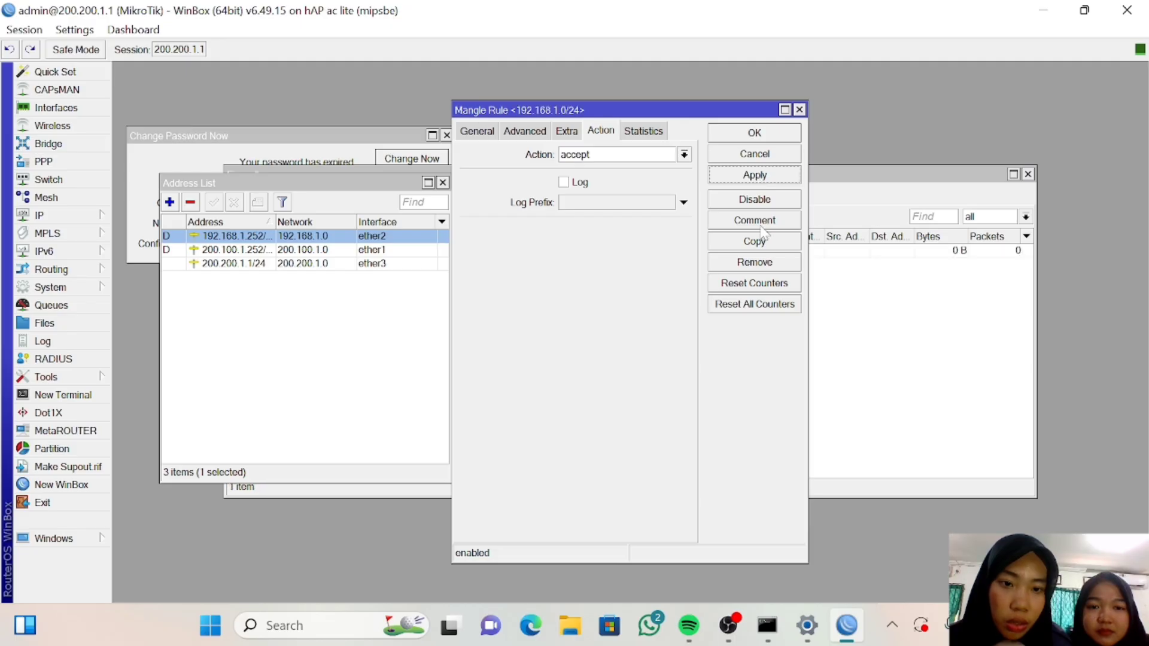
Duplicate the ether2 network's mangle rule and clear the destination address in the copy.
{"action": "left_click", "coordinate": [767, 244]}
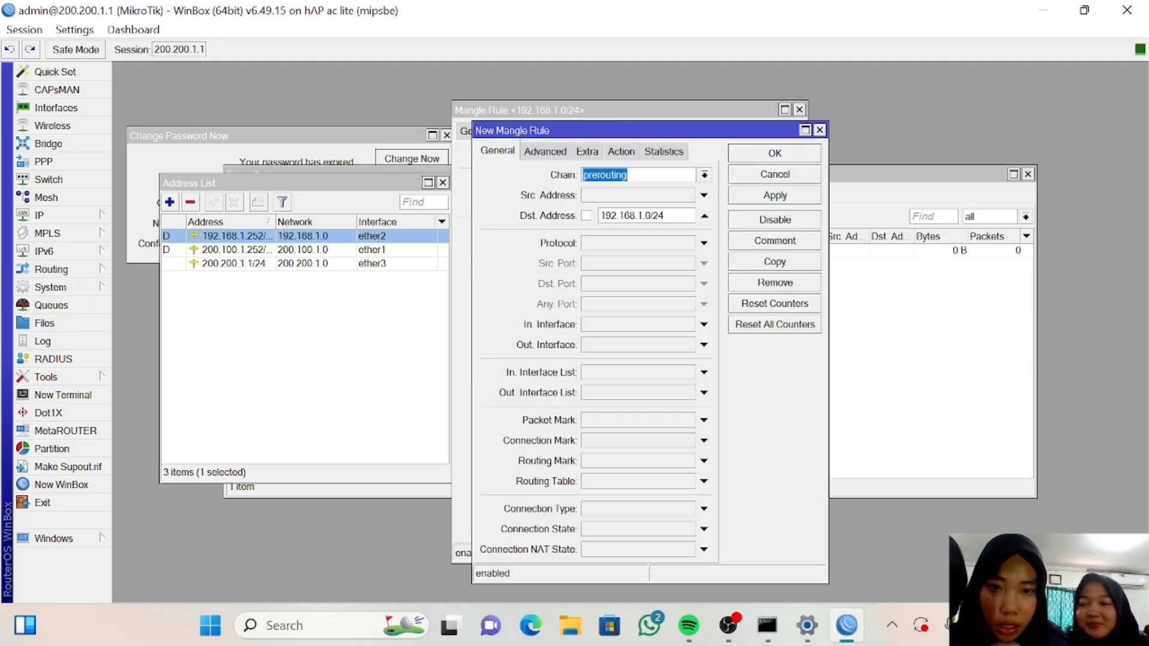
{"action": "left_click_drag", "start_coordinate": [664, 216], "coordinate": [598, 216]}
{"action": "key", "text": "BackSpace"}
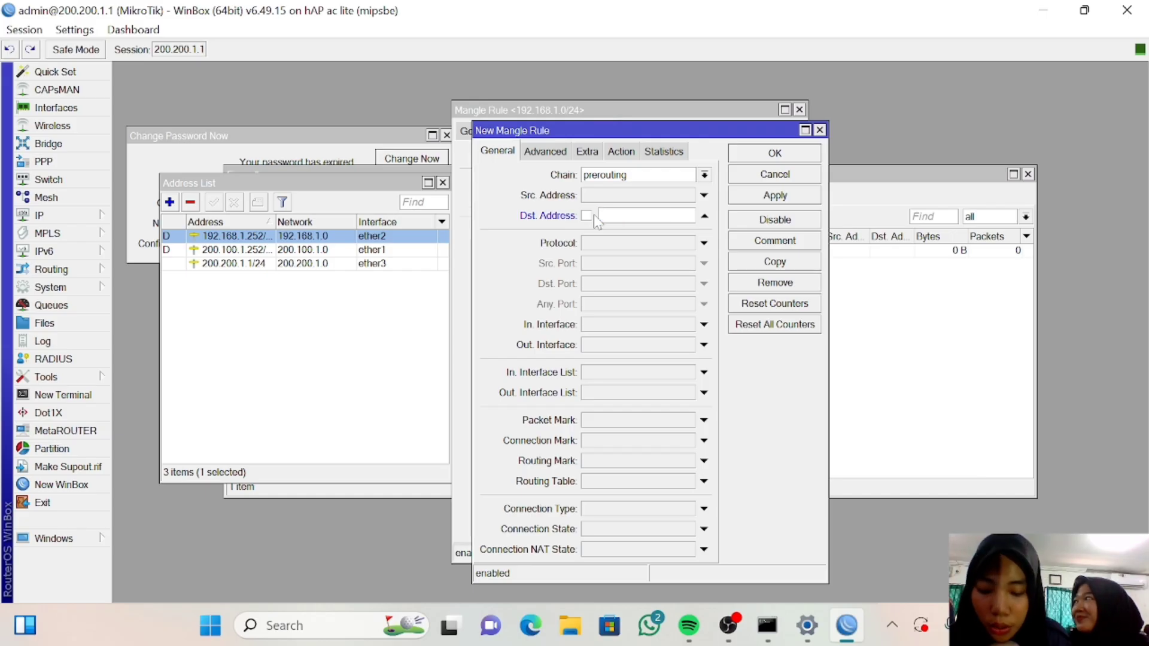
Copy the ether1 address 200.100.1.252/24 from the address list and close its entry.
{"action": "left_click", "coordinate": [399, 311]}
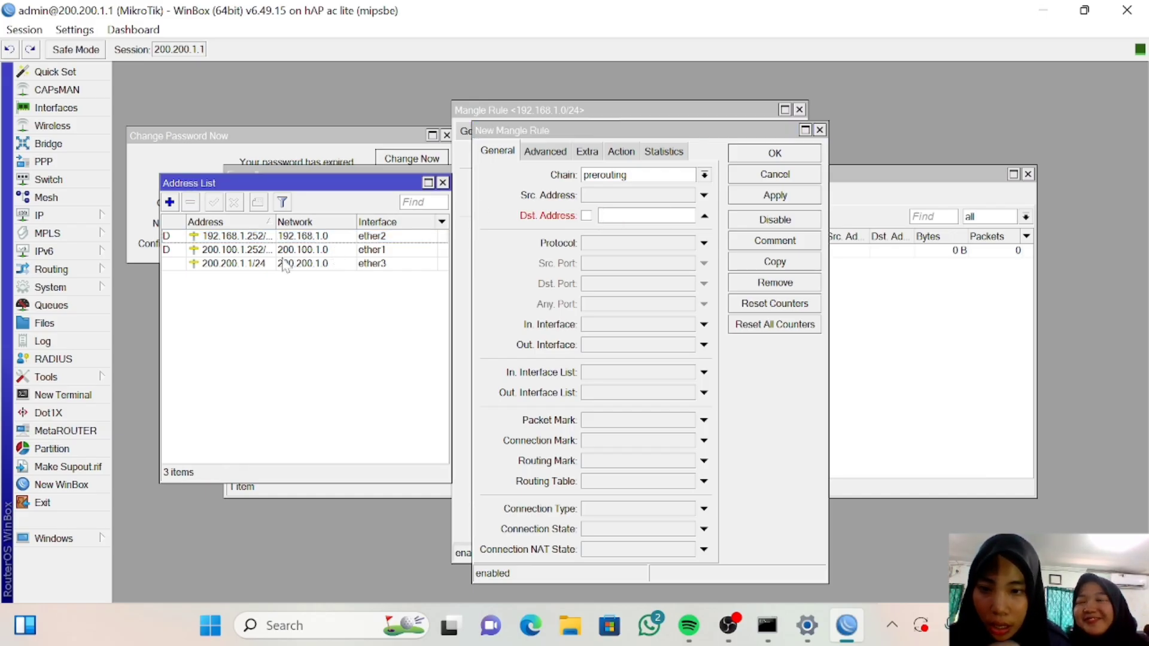
{"action": "double_click", "coordinate": [256, 250]}
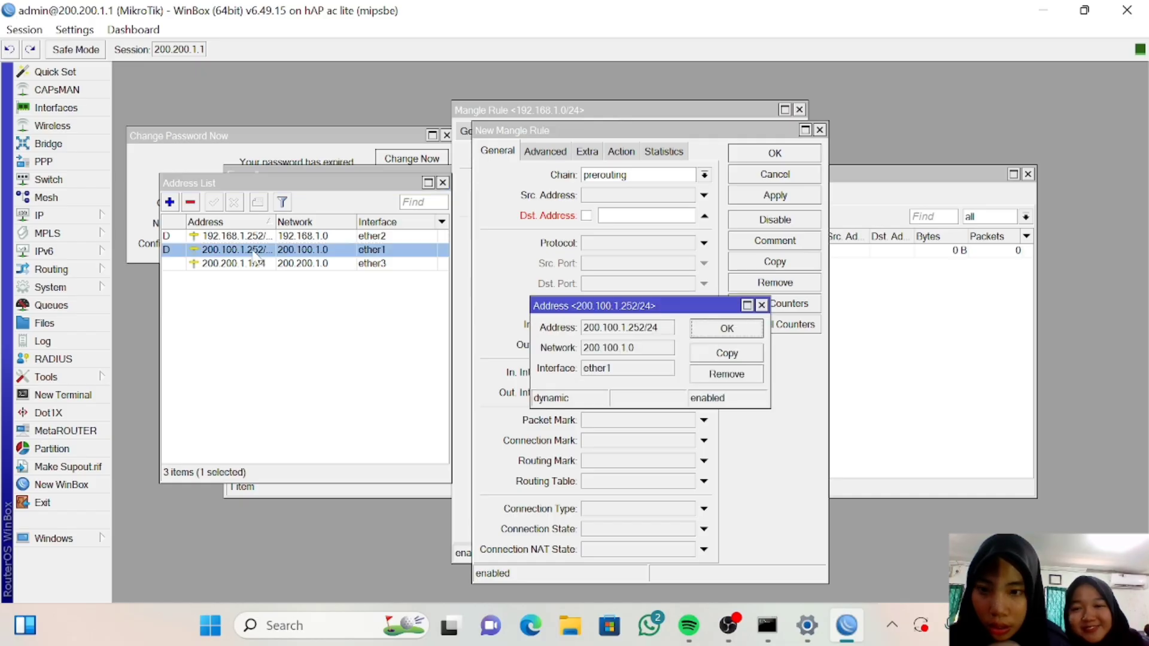
{"action": "left_click_drag", "start_coordinate": [659, 328], "coordinate": [587, 334]}
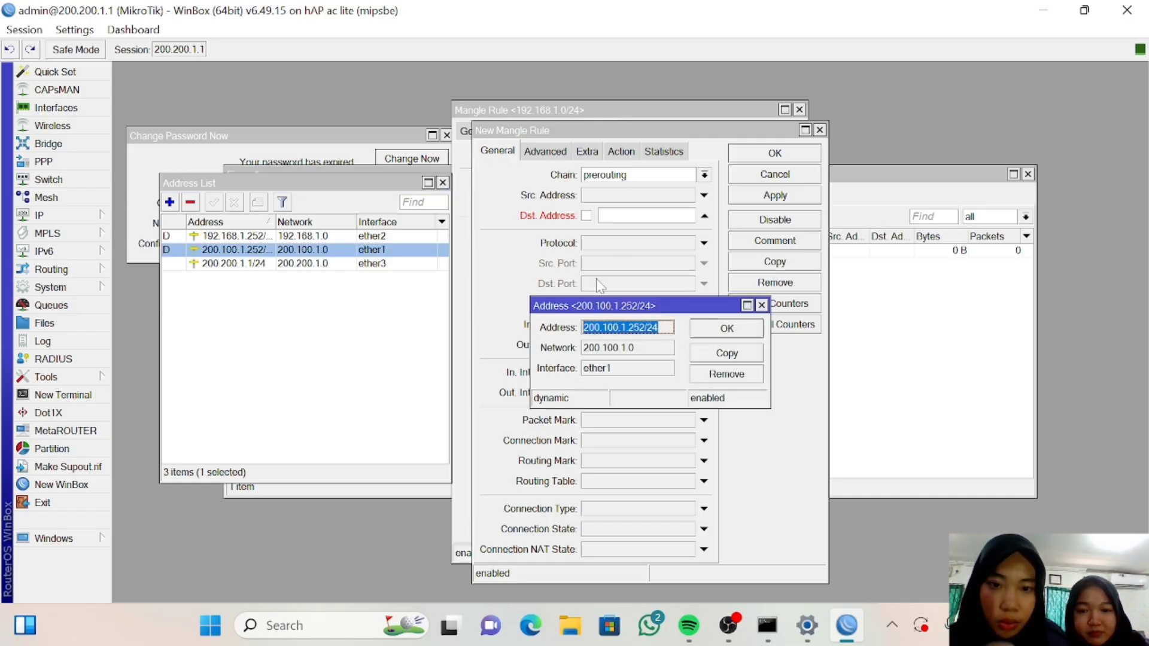
{"action": "left_click", "coordinate": [761, 306]}
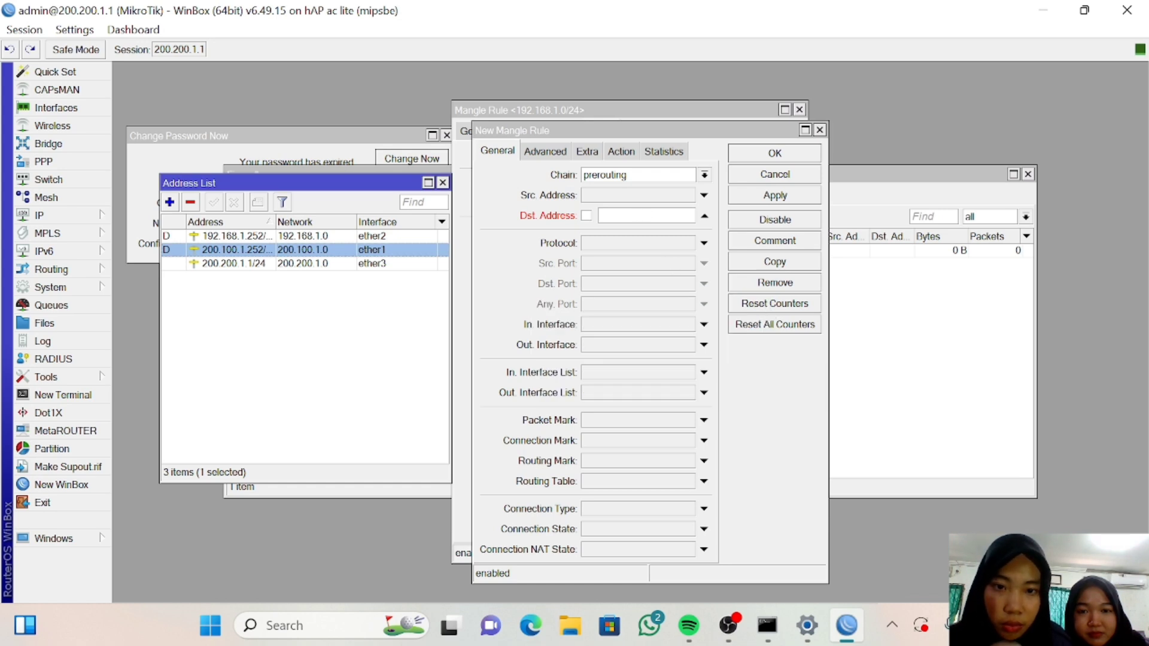
Set the duplicated mangle rule's destination address to 200.100.1.252/24 and apply it with the accept action.
{"action": "left_click", "coordinate": [644, 216]}
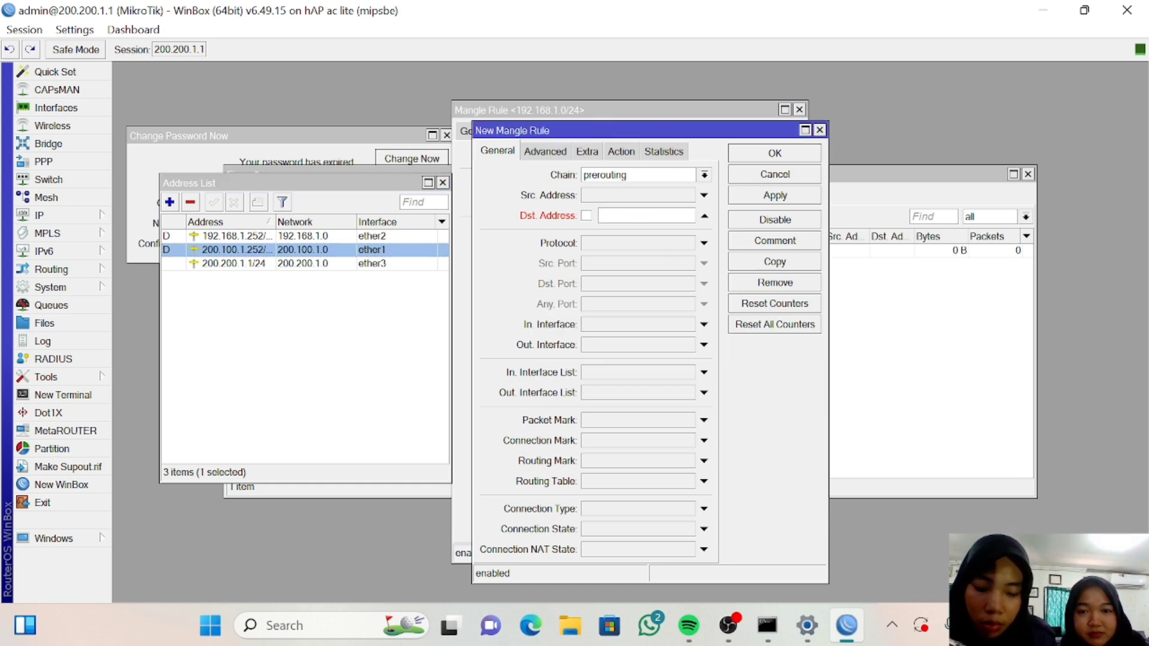
{"action": "key", "text": "ctrl+v"}
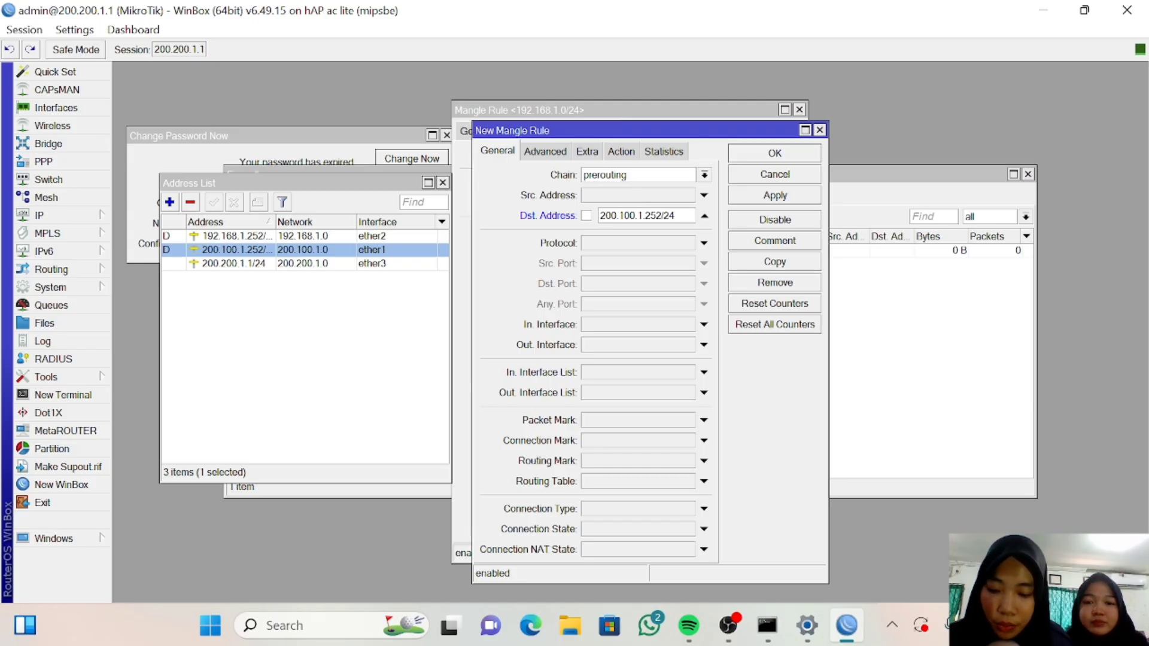
{"action": "left_click", "coordinate": [634, 153]}
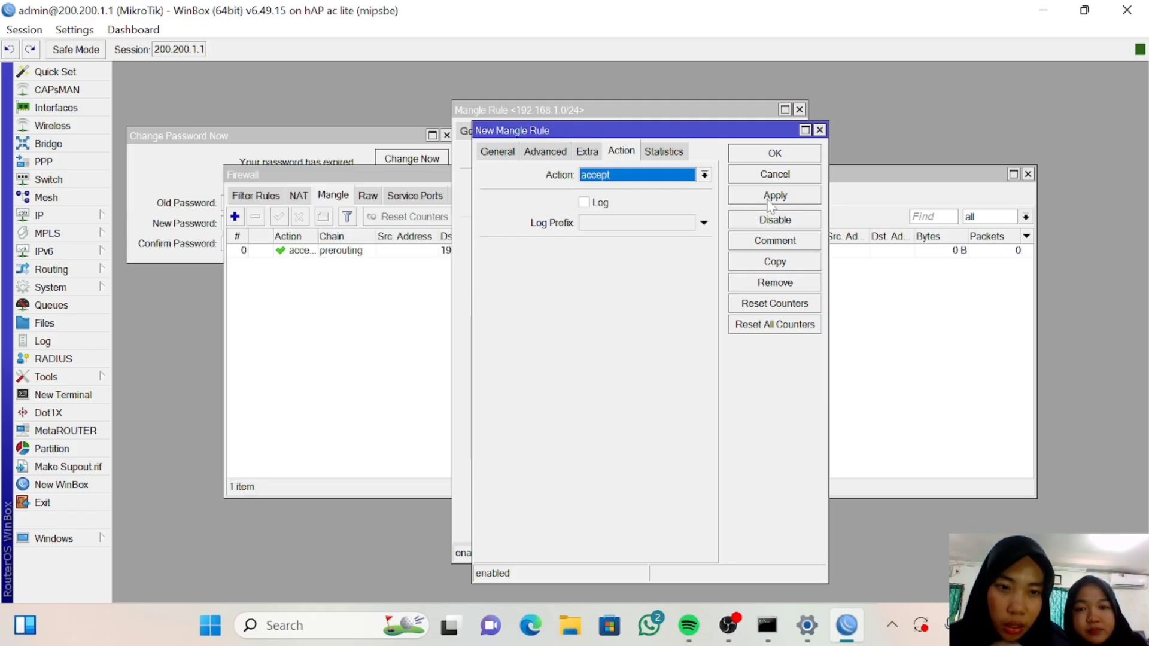
{"action": "left_click", "coordinate": [773, 196]}
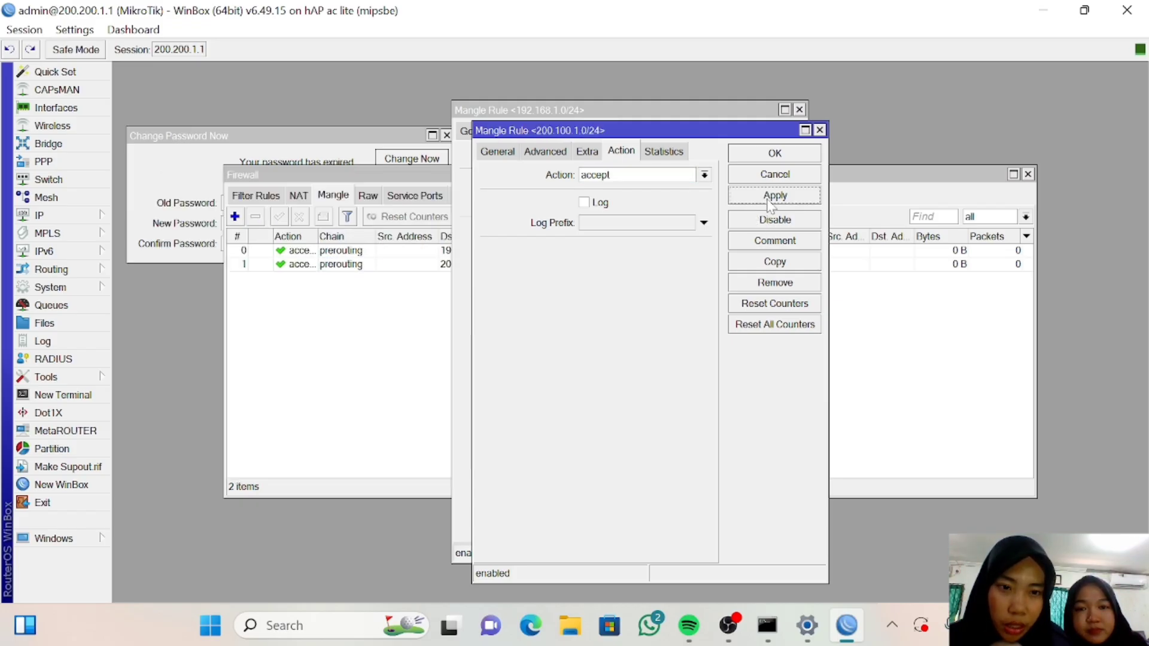
Duplicate the ether1 network's mangle rule and copy the ether3 address 200.200.1.1/24 from the address list.
{"action": "left_click", "coordinate": [775, 262]}
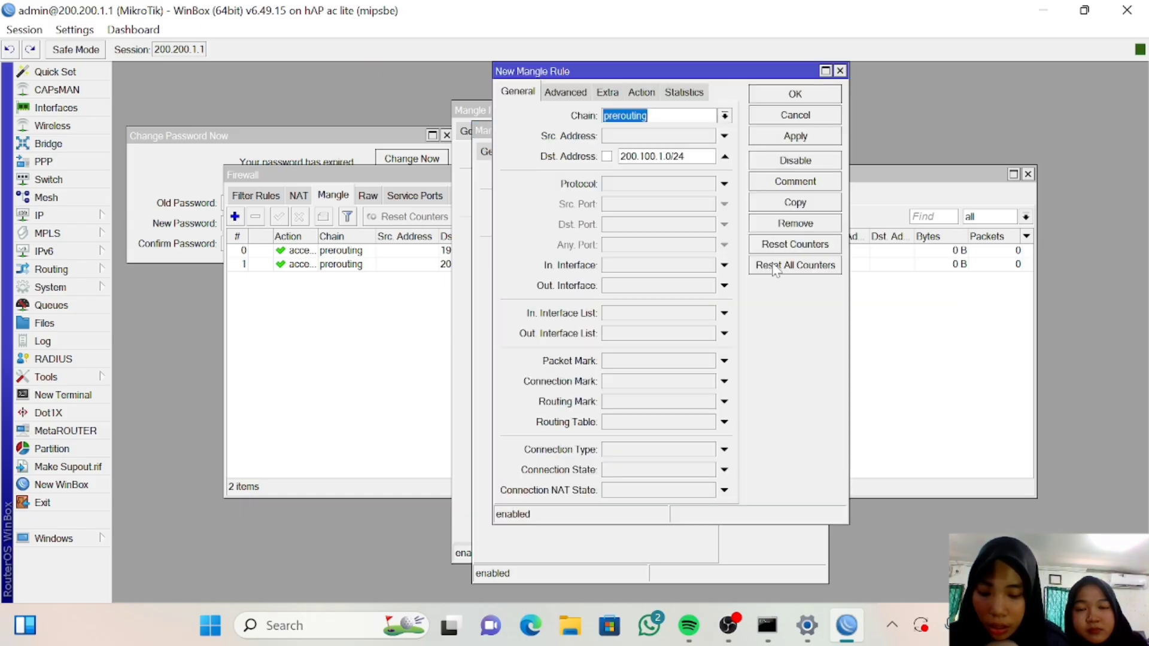
{"action": "left_click", "coordinate": [89, 216]}
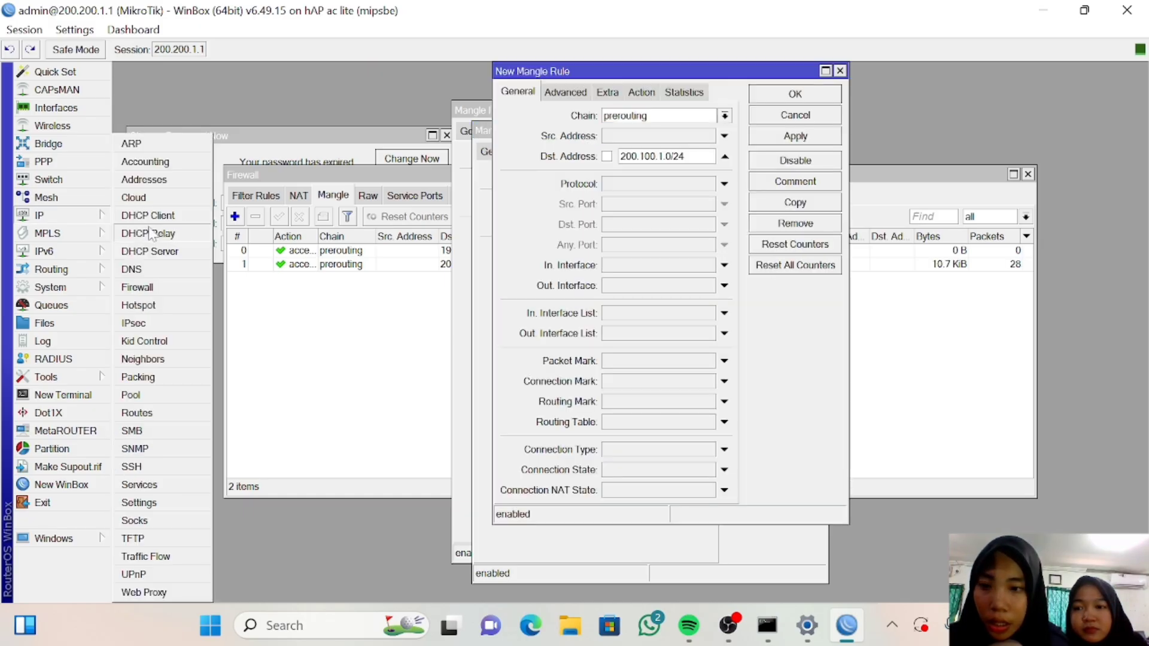
{"action": "left_click", "coordinate": [177, 181]}
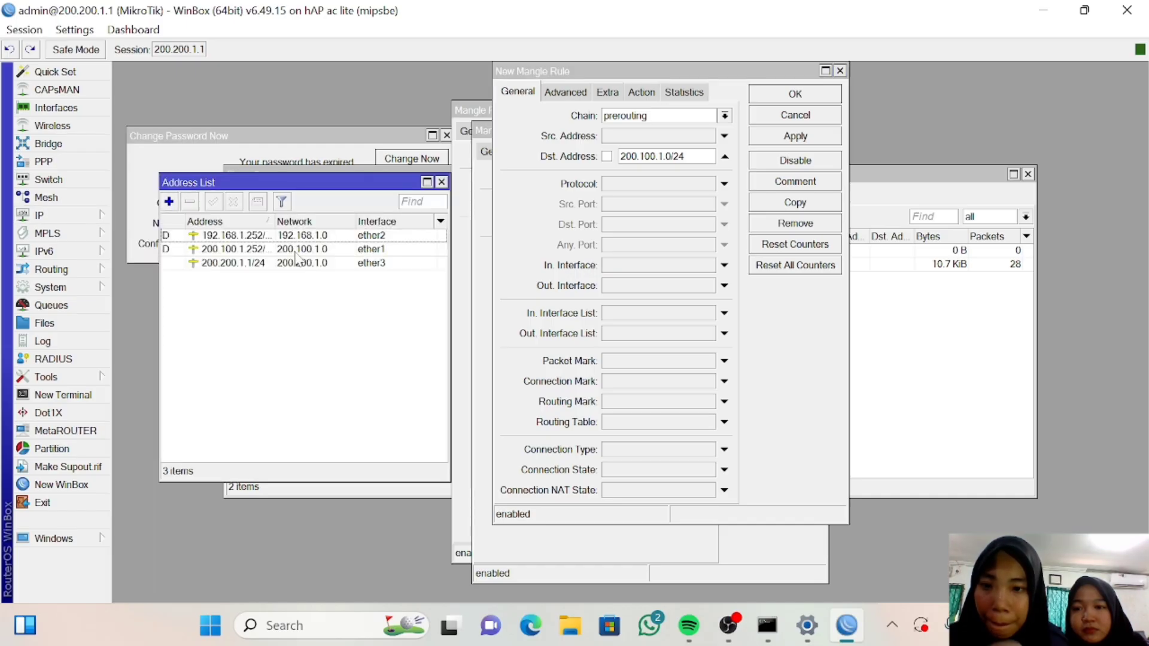
{"action": "double_click", "coordinate": [244, 264]}
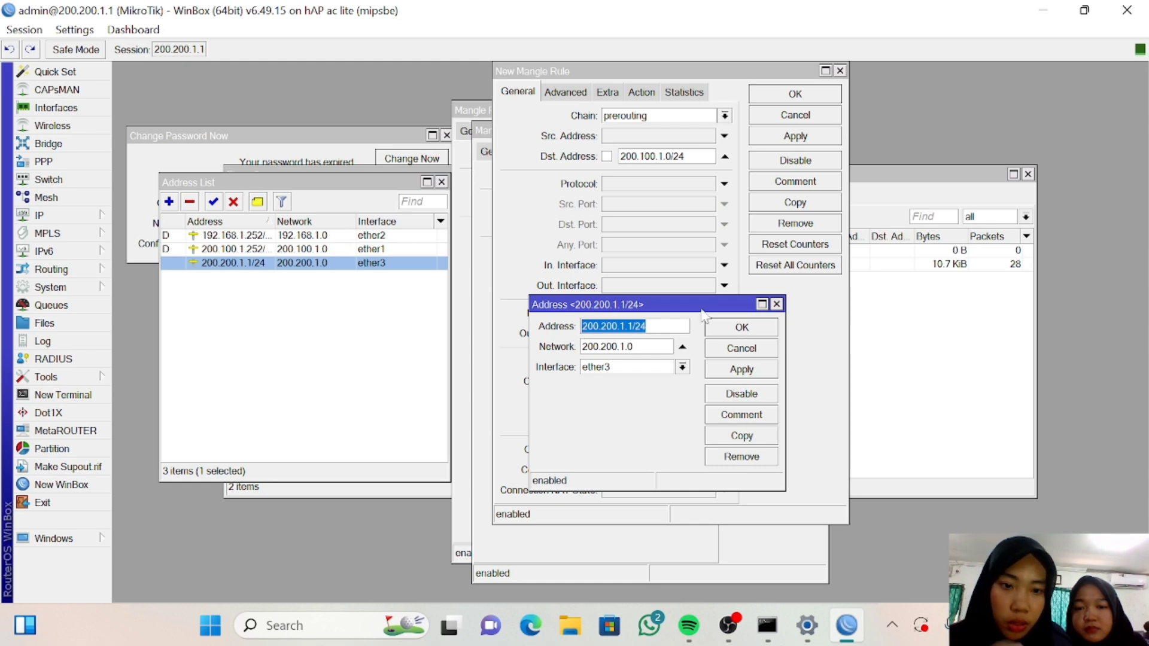
{"action": "left_click", "coordinate": [777, 305]}
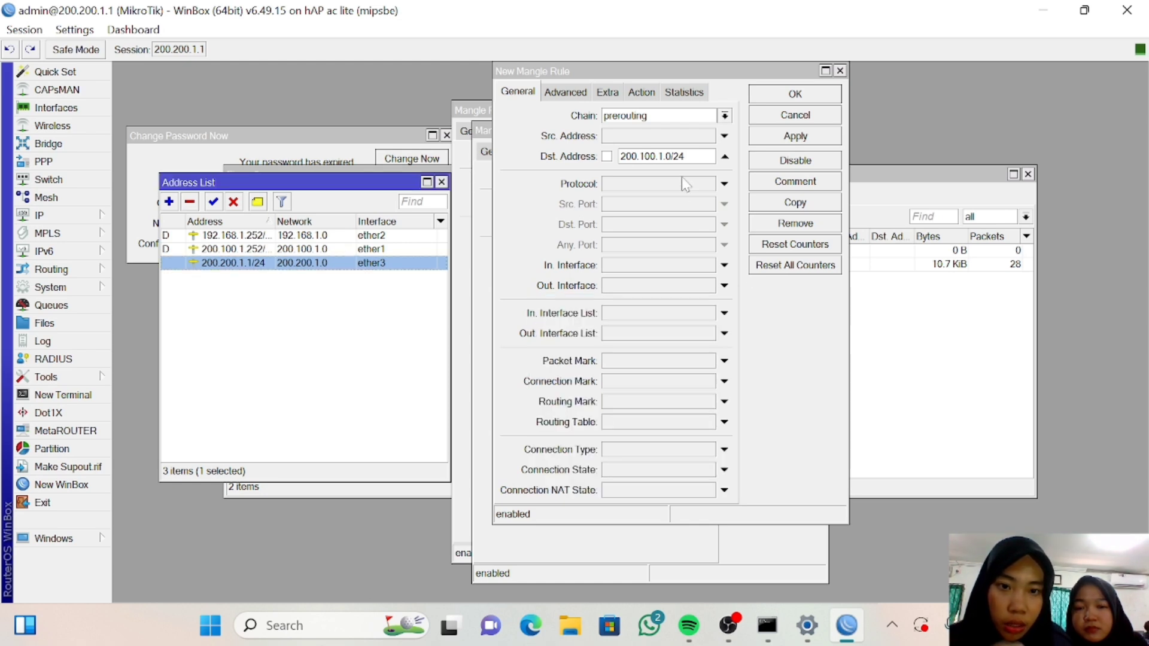
Replace the third mangle rule's destination address with 200.200.1.1/24 and apply the rule with the accept action.
{"action": "left_click", "coordinate": [624, 157]}
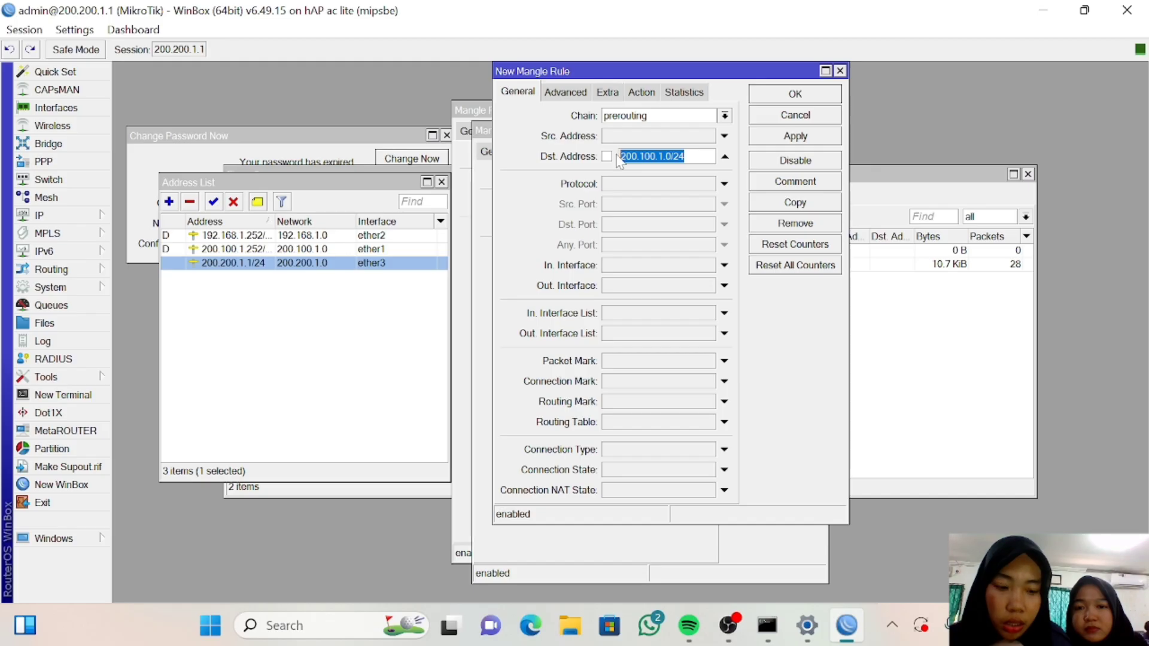
{"action": "key", "text": "BackSpace"}
{"action": "key", "text": "ctrl+v"}
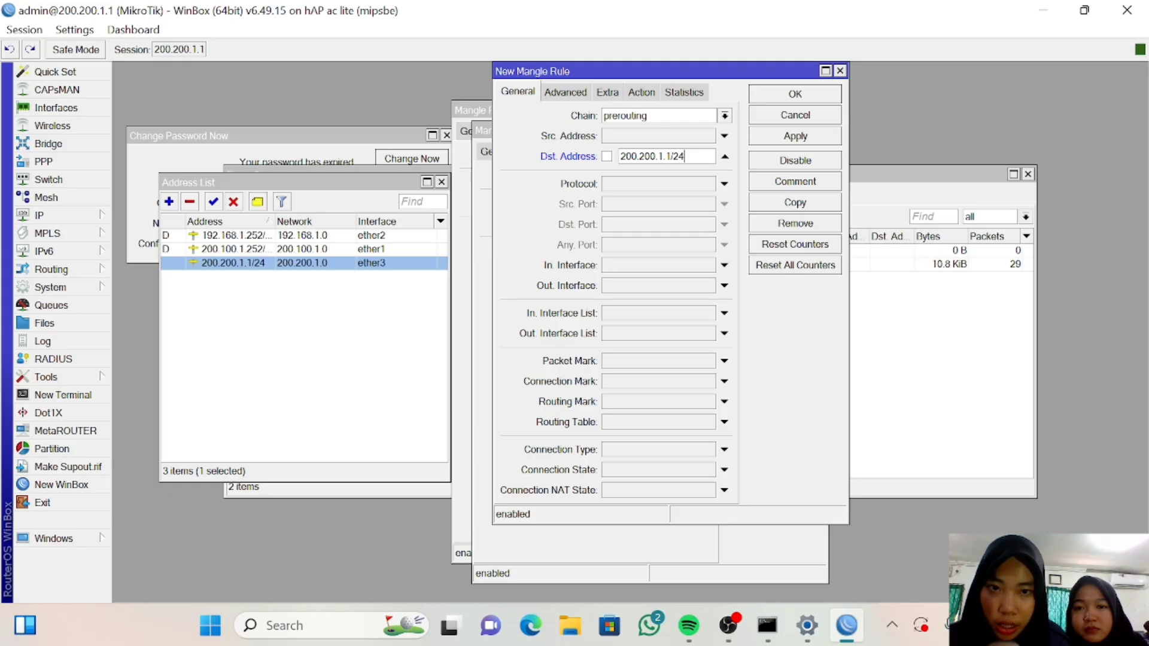
{"action": "left_click", "coordinate": [651, 96]}
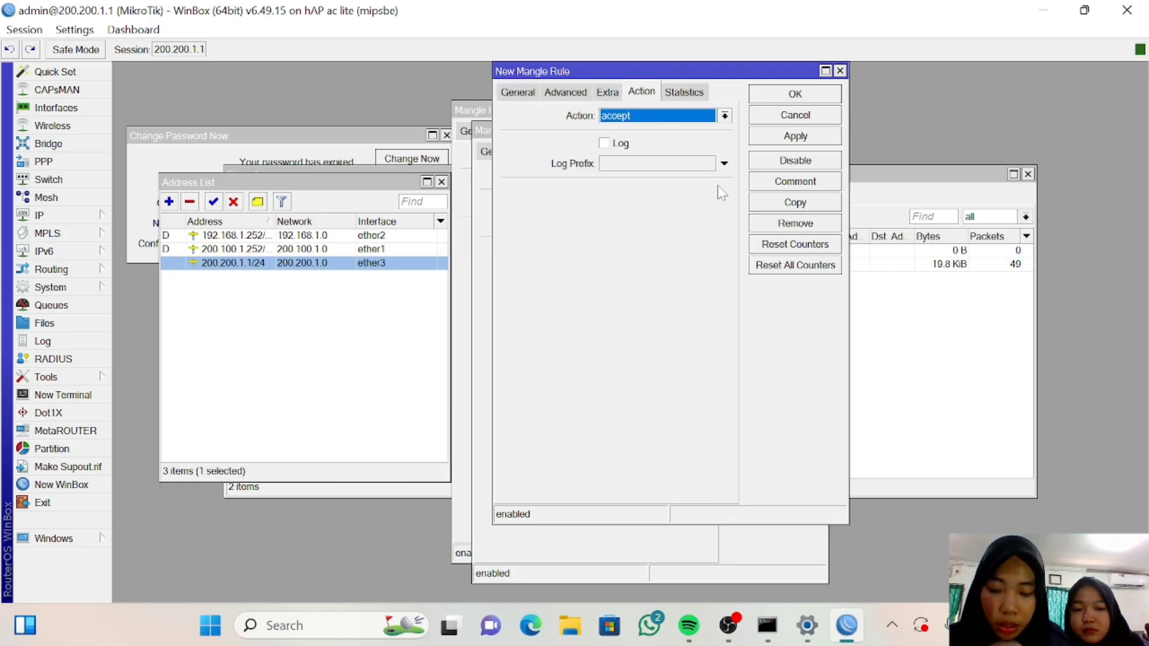
{"action": "left_click", "coordinate": [796, 138]}
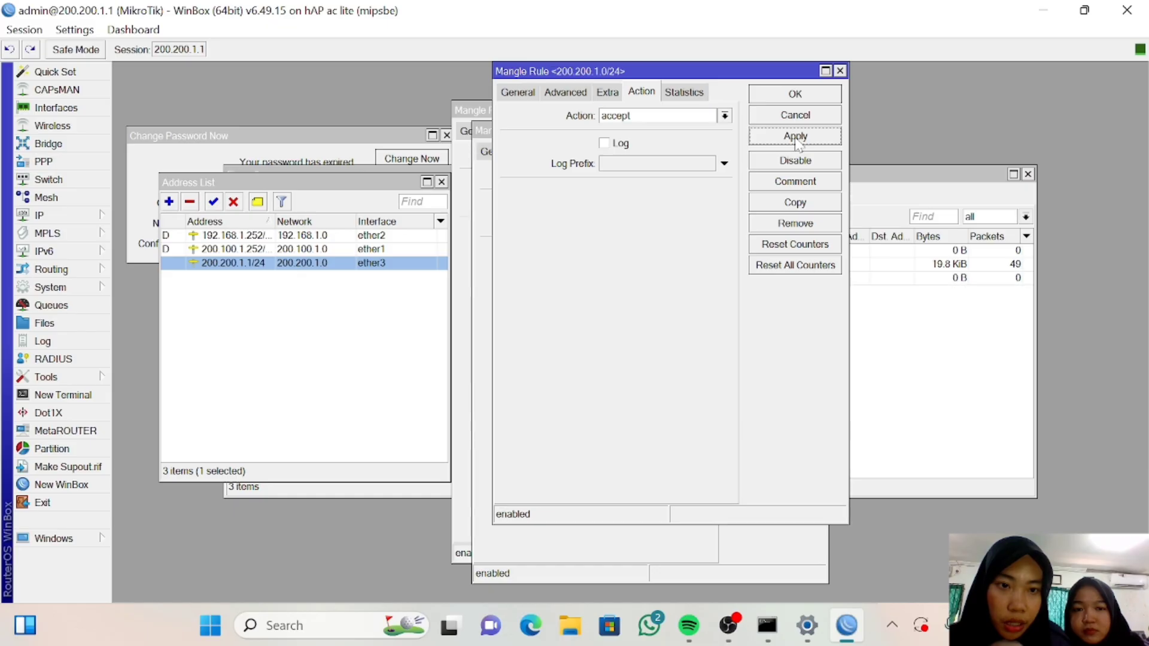
Confirm and close the three mangle rules, and close the ether2 address entry and the address list.
{"action": "left_click", "coordinate": [798, 97]}
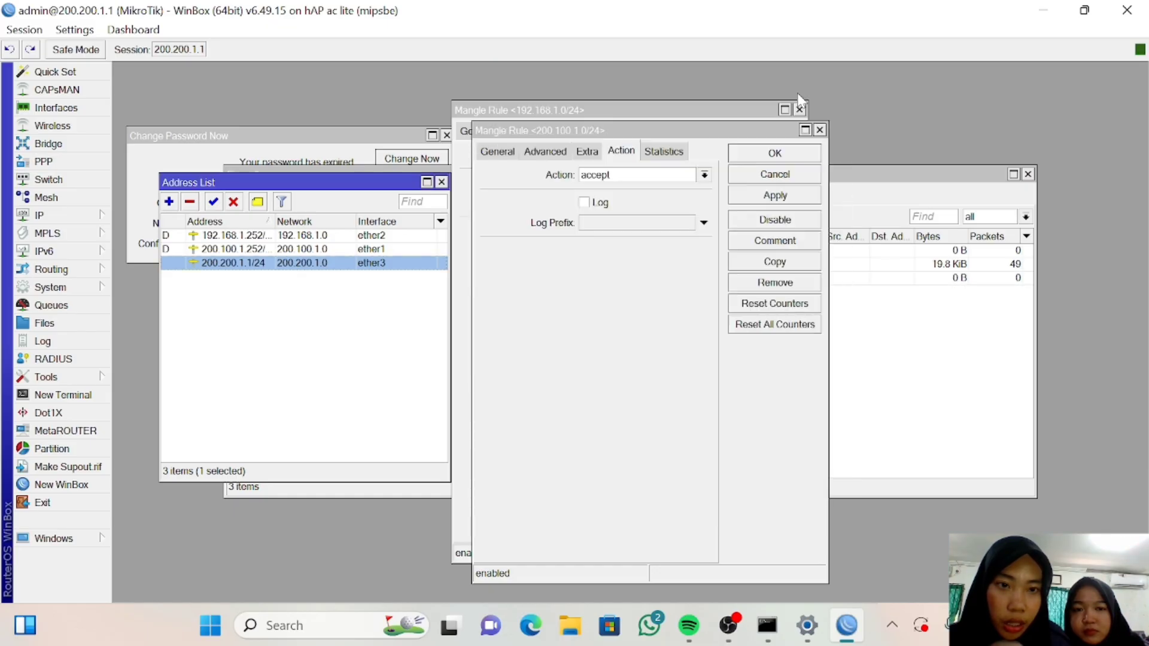
{"action": "left_click", "coordinate": [775, 155]}
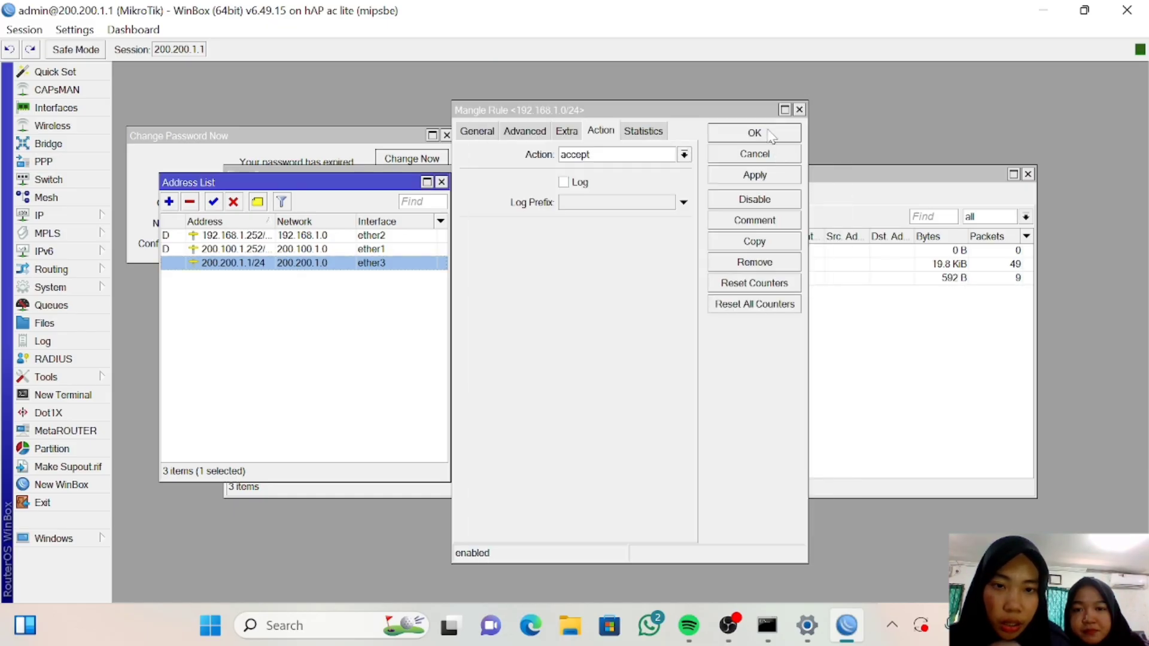
{"action": "left_click", "coordinate": [771, 134]}
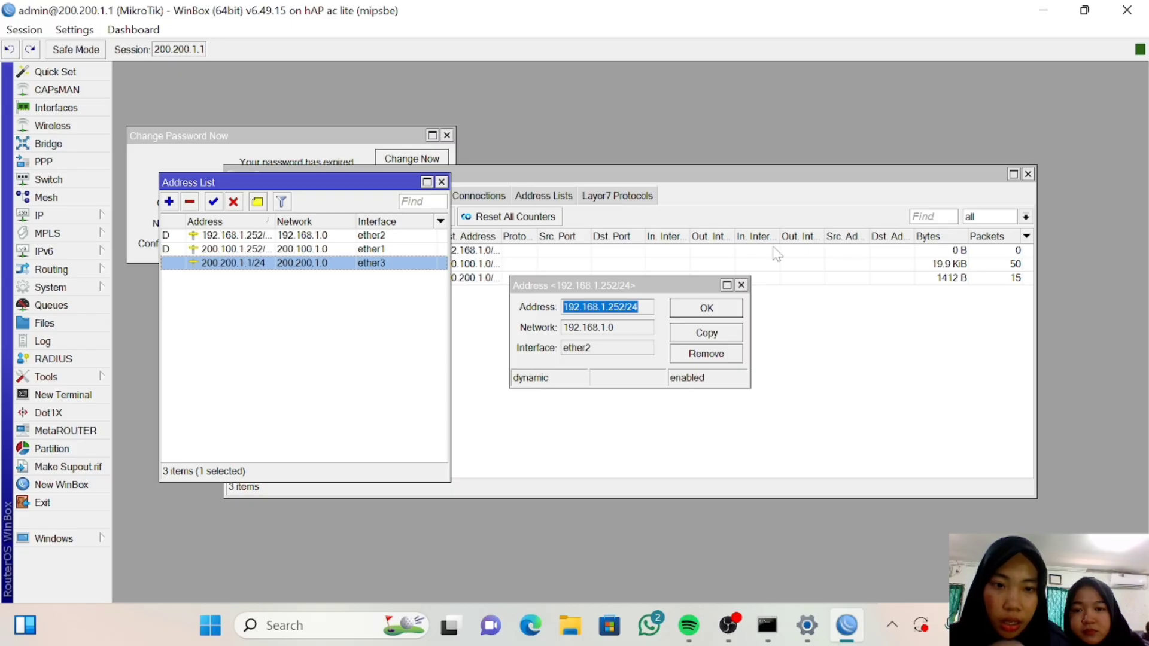
{"action": "left_click", "coordinate": [742, 286]}
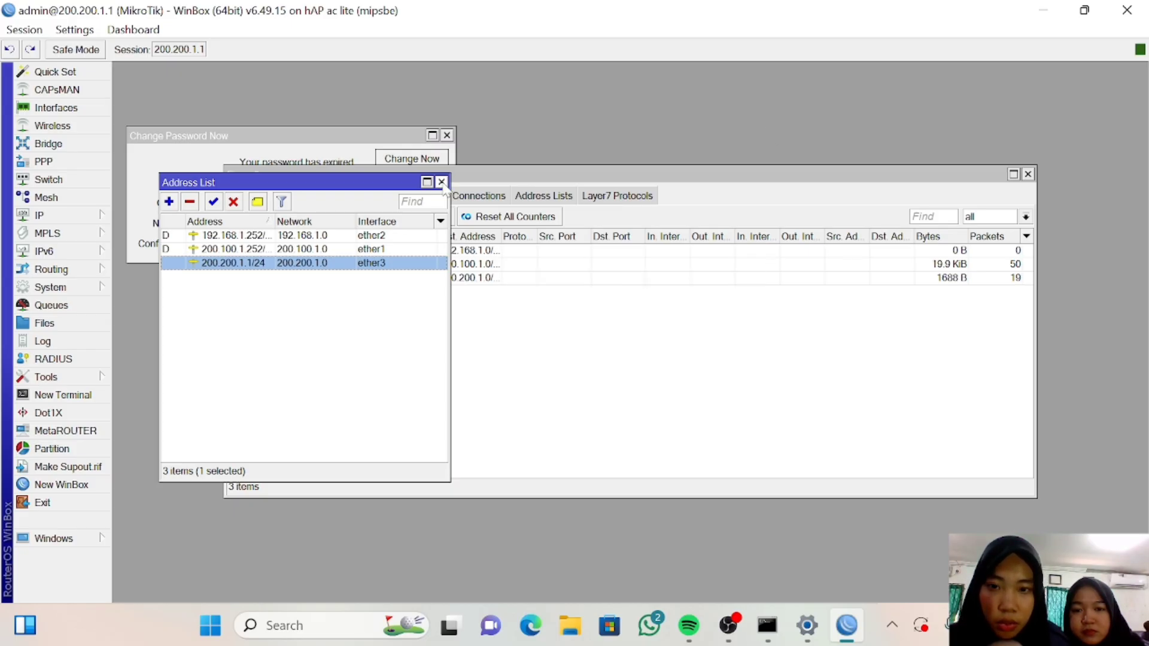
{"action": "left_click", "coordinate": [442, 182]}
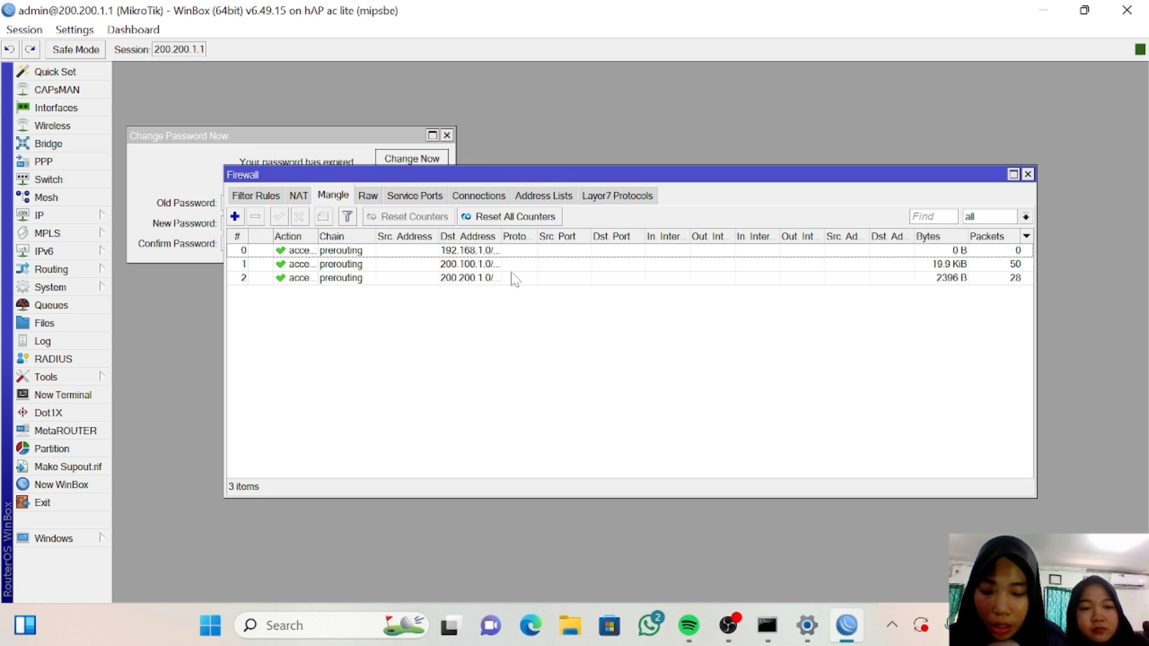
Add a new prerouting mangle rule with ether1 as its incoming interface.
{"action": "left_click", "coordinate": [235, 217]}
{"action": "left_click", "coordinate": [479, 133]}
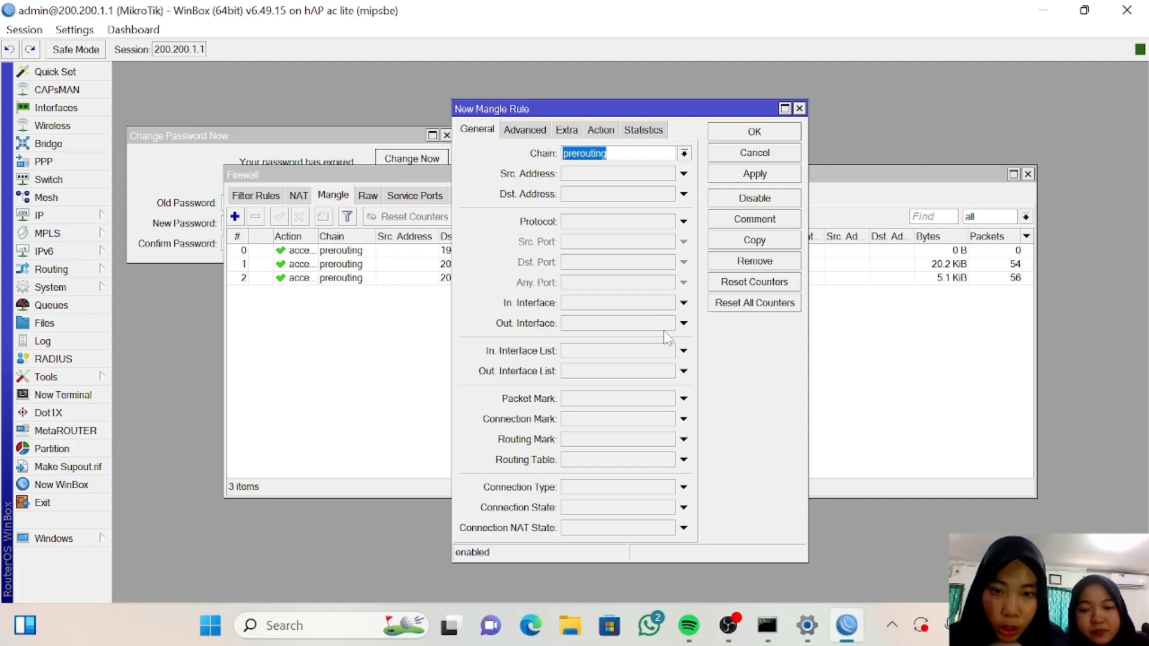
{"action": "left_click", "coordinate": [684, 303]}
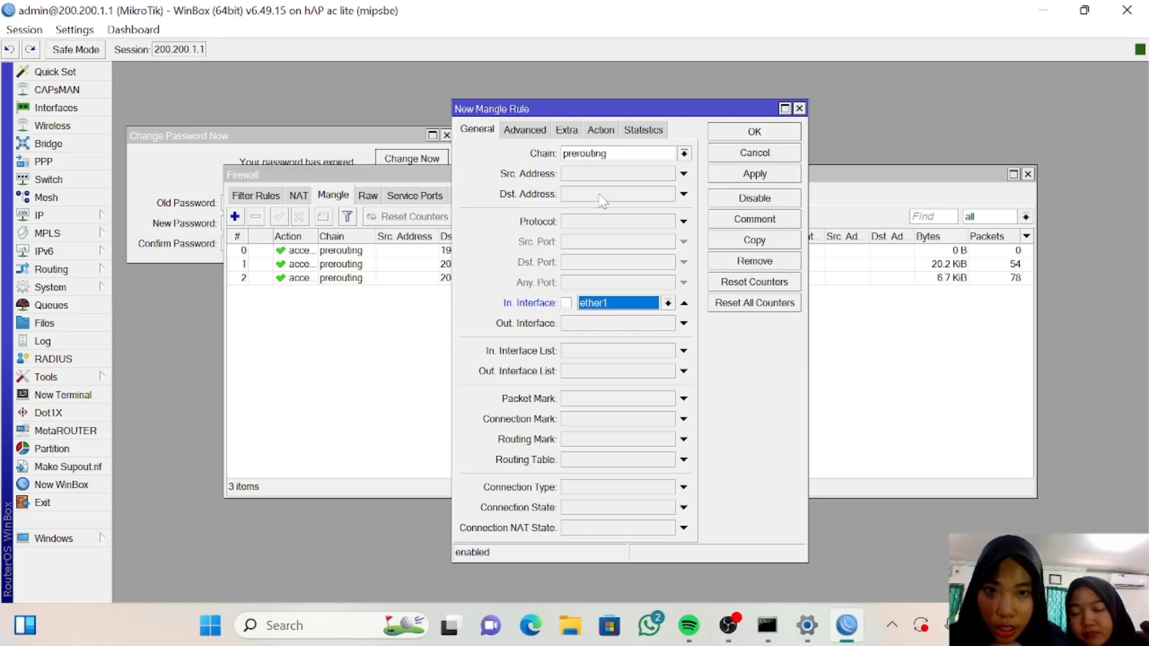
Set the new ether1 mangle rule's action to mark connection.
{"action": "left_click", "coordinate": [606, 137]}
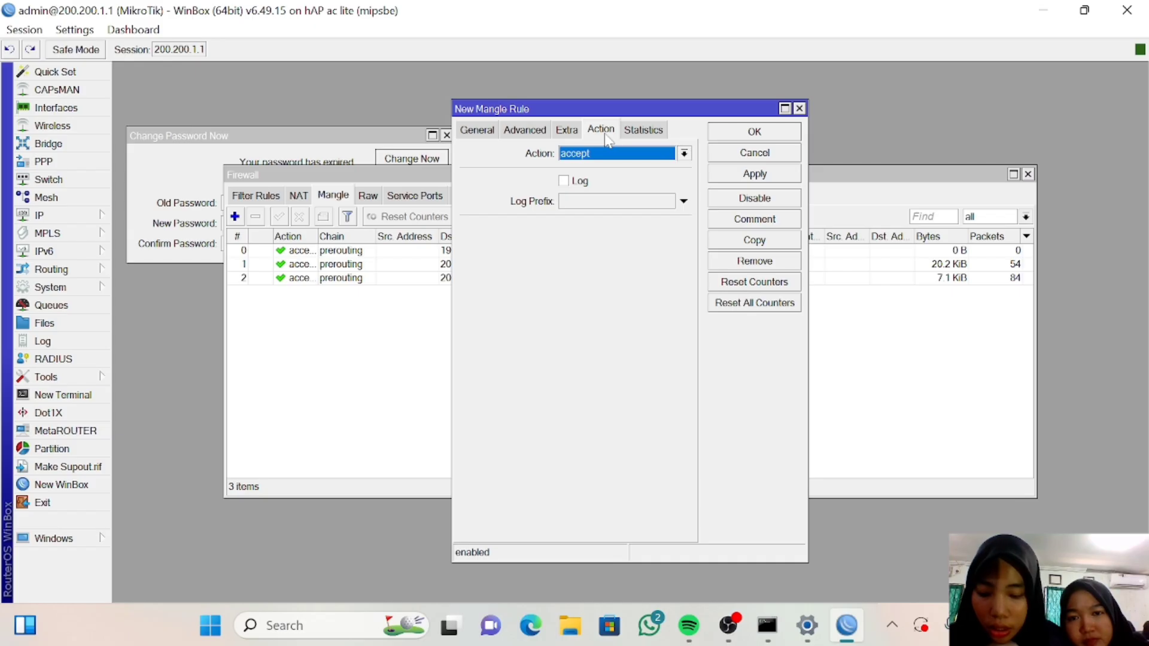
{"action": "left_click", "coordinate": [683, 153]}
{"action": "left_click", "coordinate": [629, 288]}
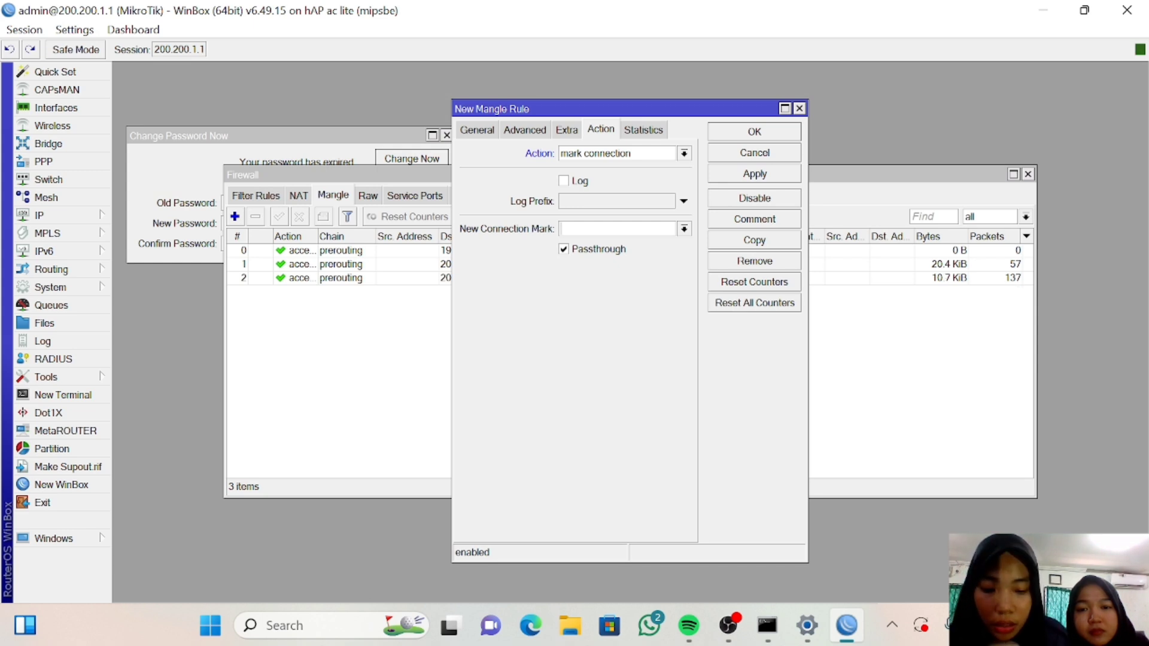
Set the ether1 mangle rule's new connection mark to ISP1, then apply and save the rule.
{"action": "type", "text": "ISP1"}
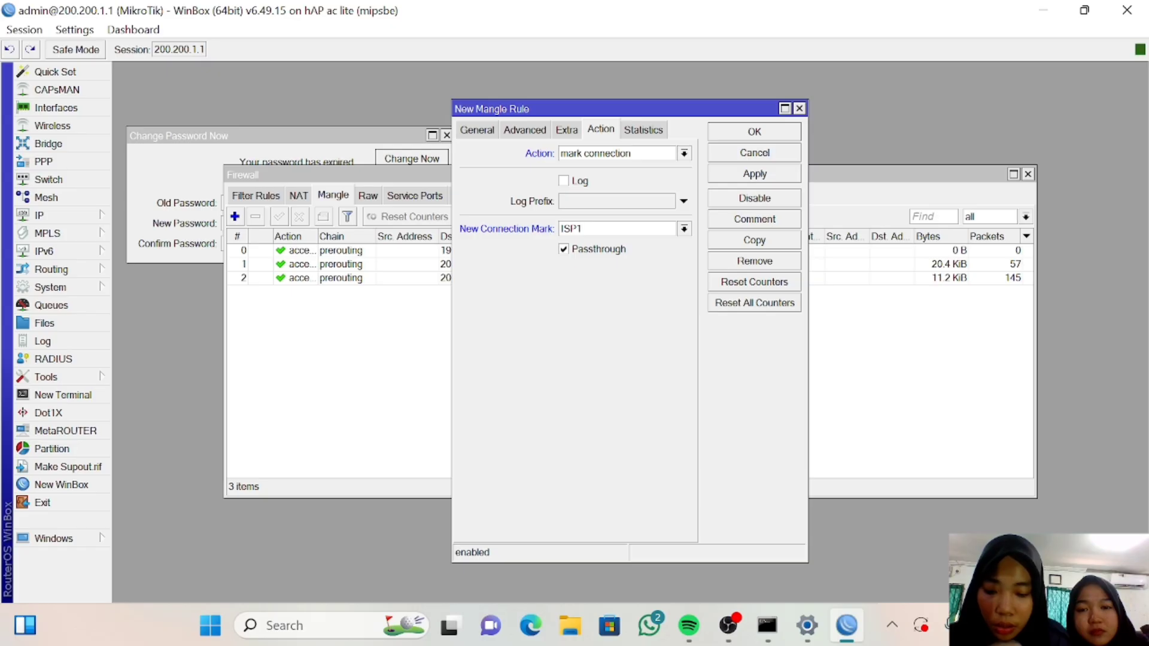
{"action": "left_click", "coordinate": [722, 175]}
{"action": "left_click", "coordinate": [734, 137]}
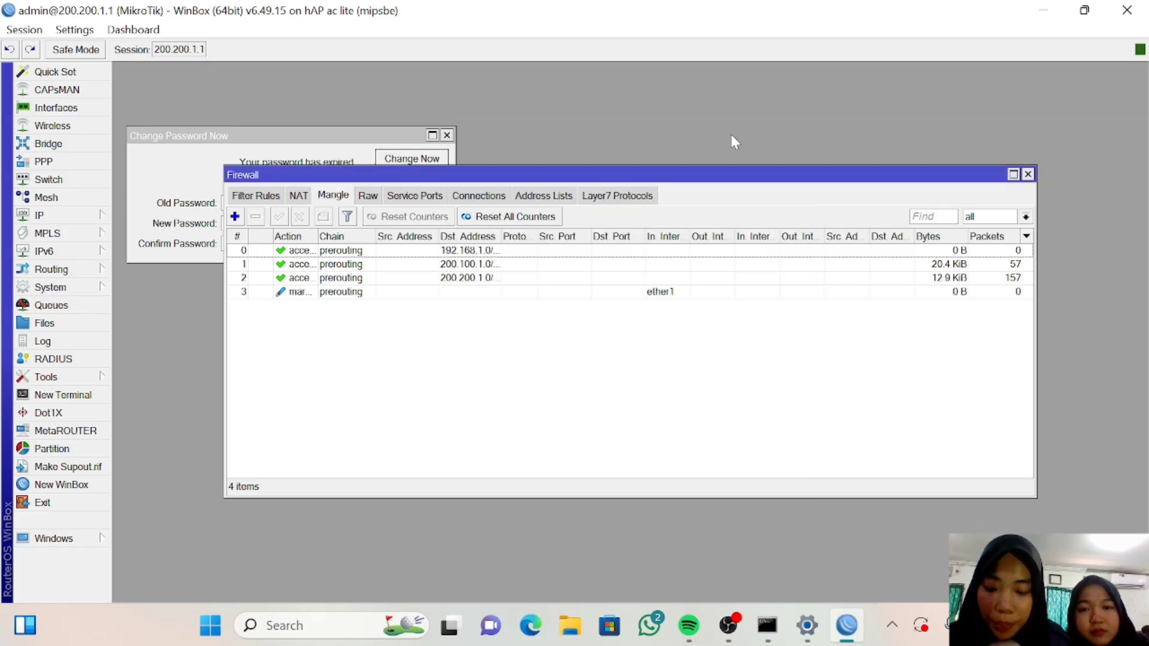
Add a new prerouting mangle rule with ether2 as its incoming interface.
{"action": "left_click", "coordinate": [235, 217]}
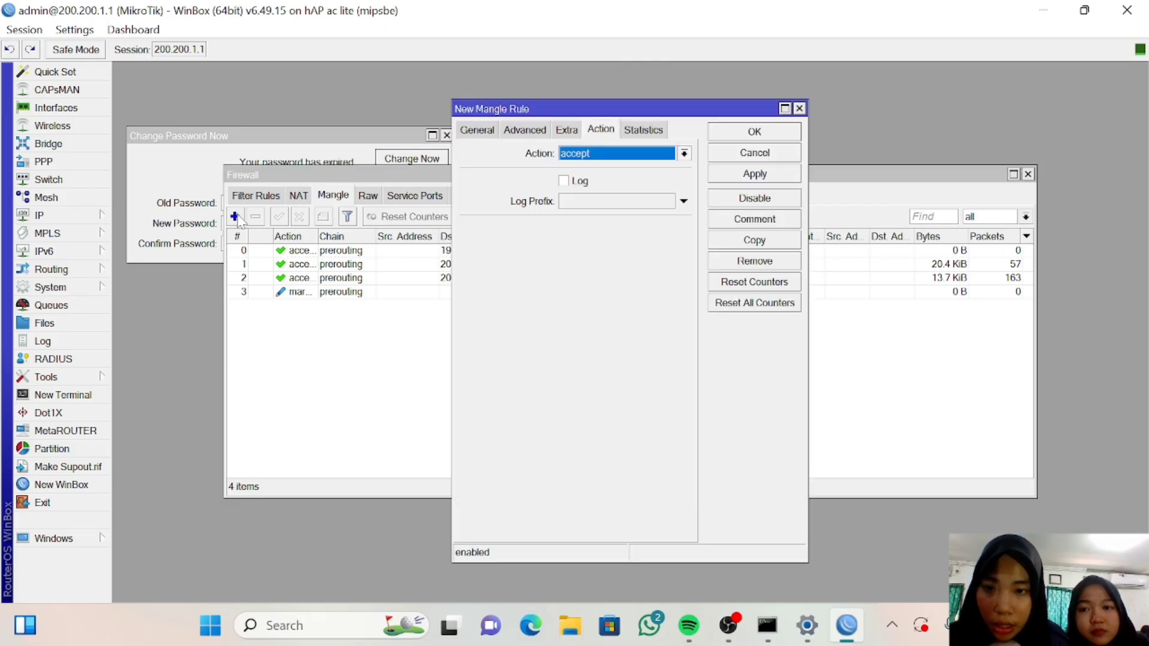
{"action": "left_click", "coordinate": [485, 135]}
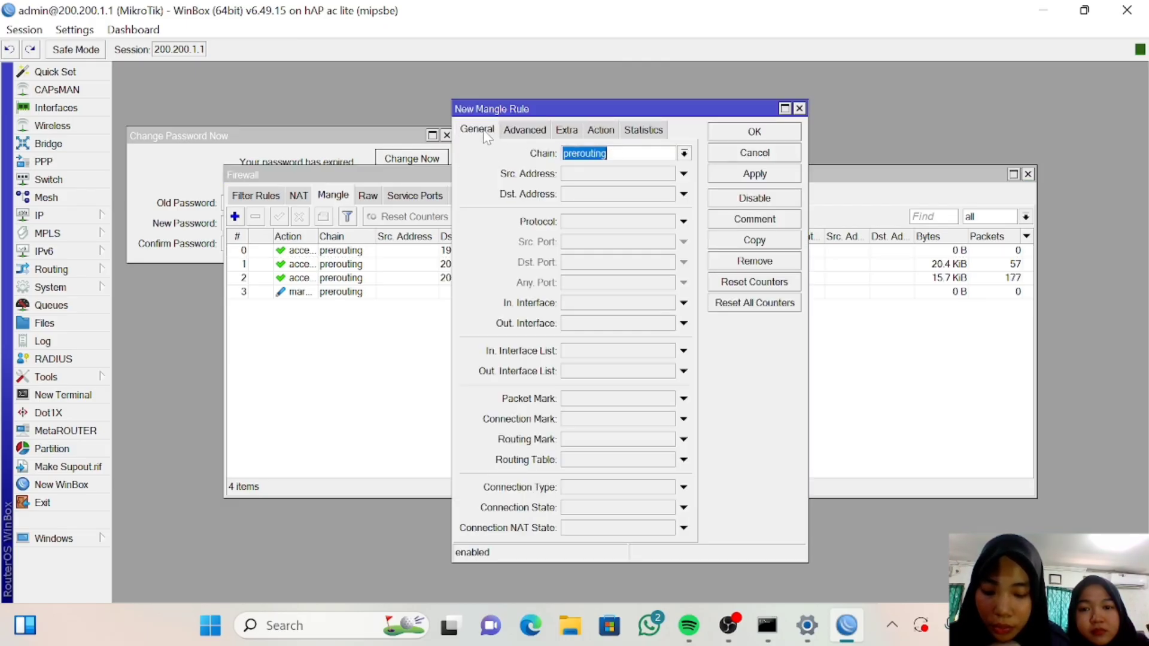
{"action": "left_click", "coordinate": [683, 304]}
{"action": "left_click", "coordinate": [668, 304]}
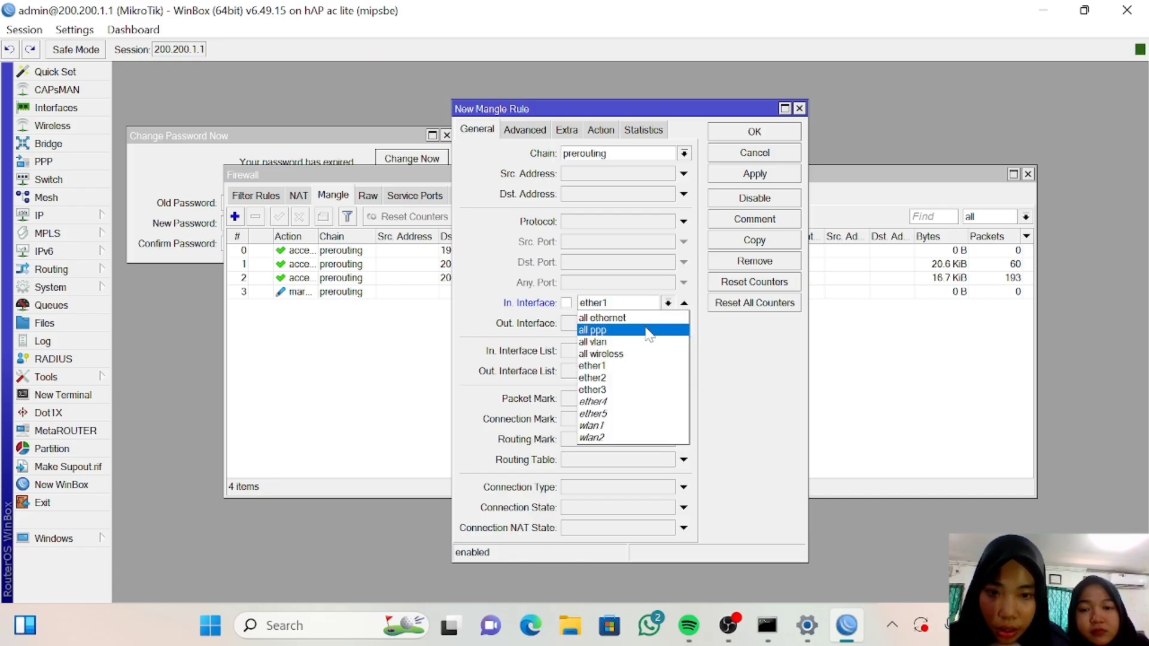
{"action": "left_click", "coordinate": [634, 380]}
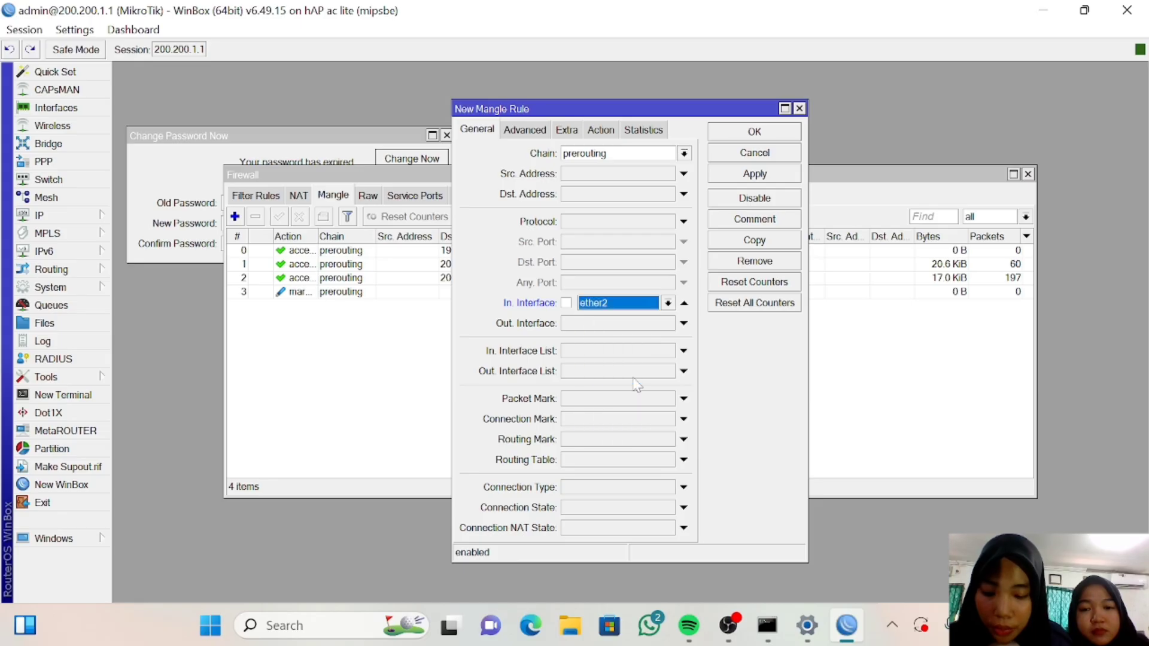
Set the ether2 rule's action to mark connection with the new connection mark ISP2, and save the rule.
{"action": "left_click", "coordinate": [601, 132]}
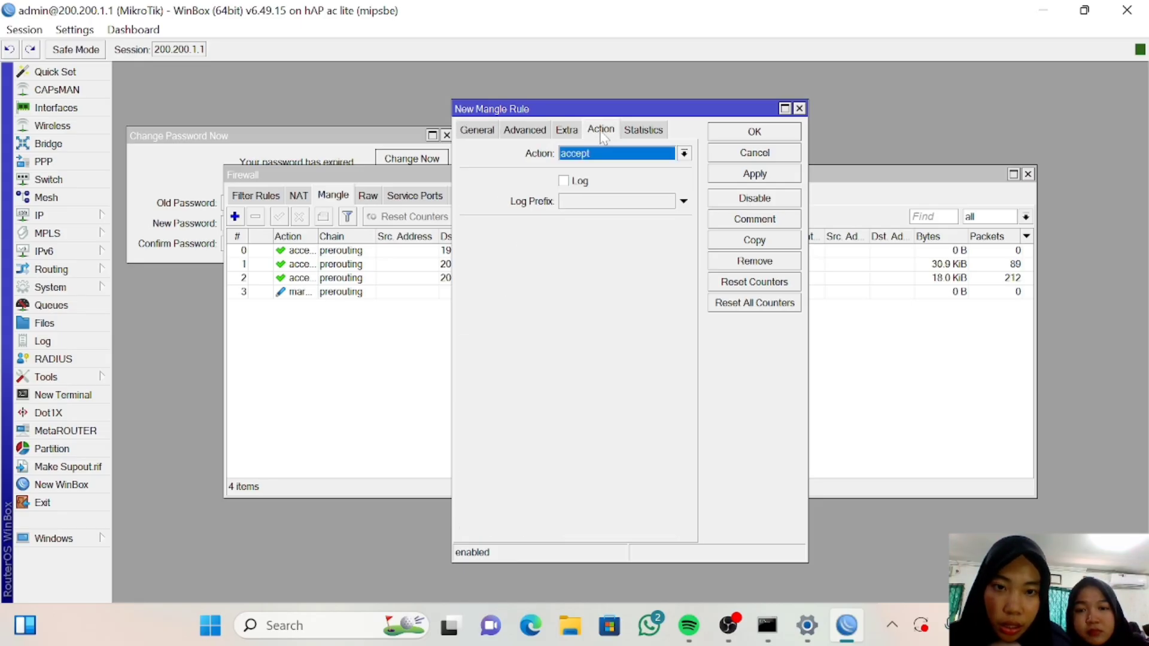
{"action": "left_click", "coordinate": [617, 154]}
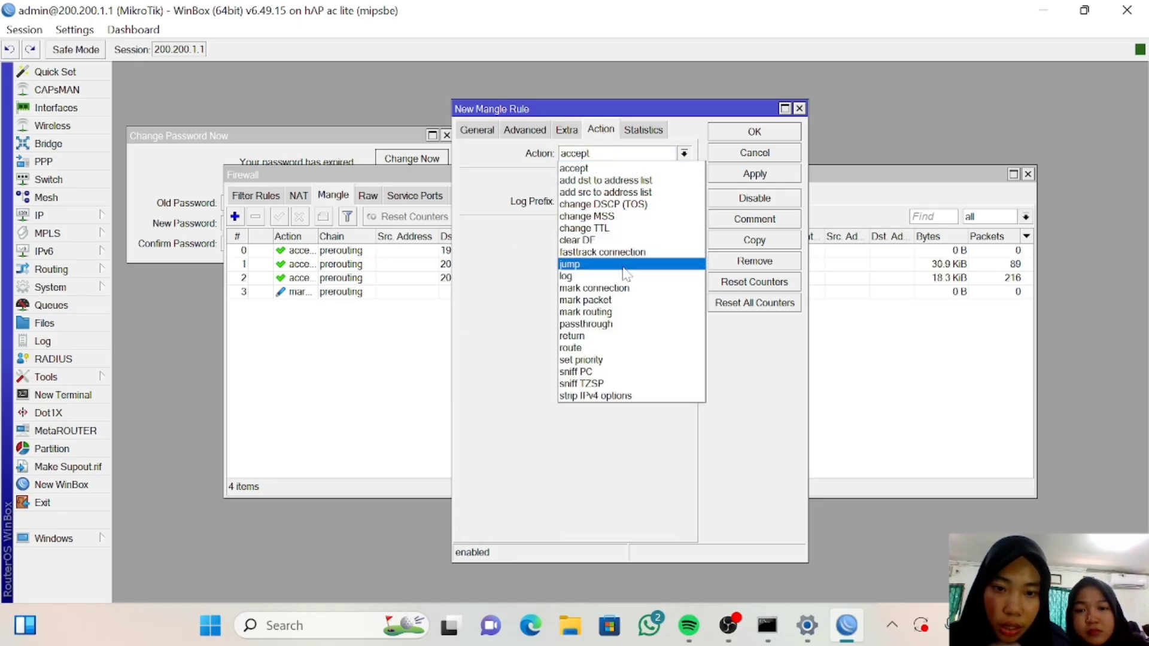
{"action": "left_click", "coordinate": [636, 289]}
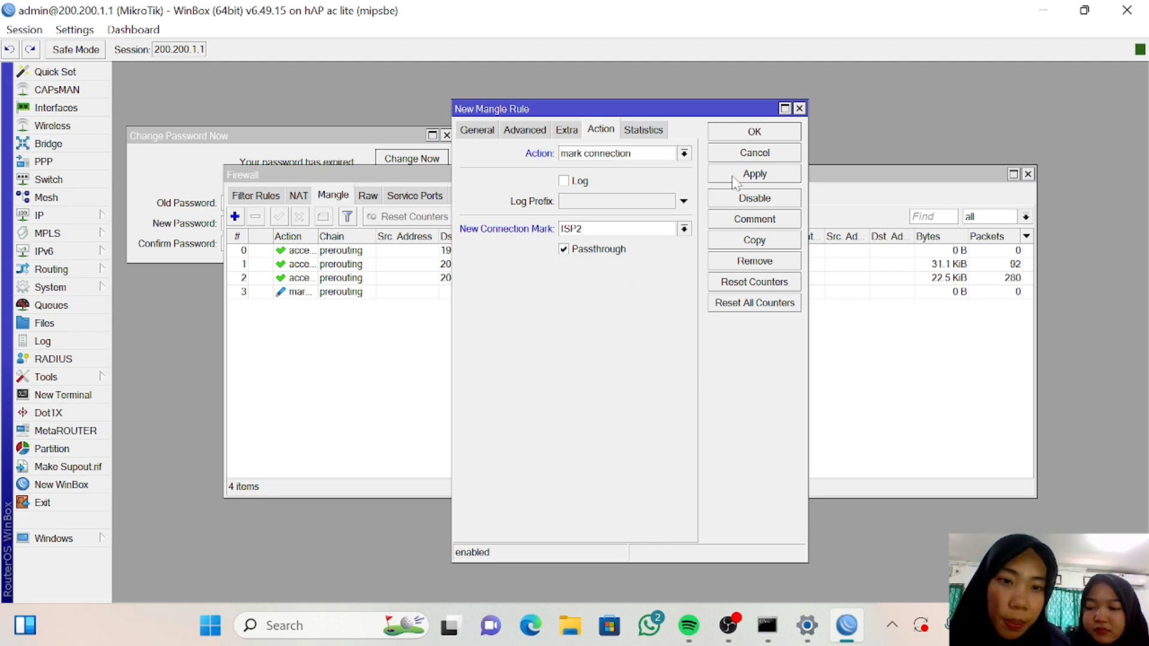
{"action": "left_click", "coordinate": [738, 174]}
{"action": "left_click", "coordinate": [743, 137]}
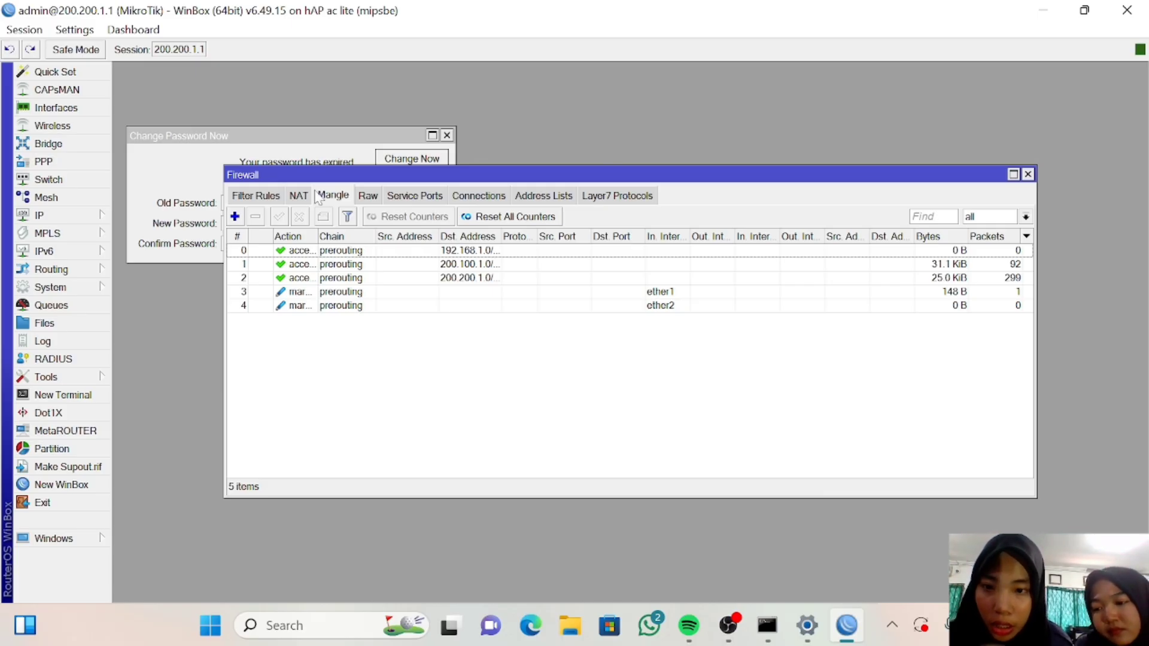
Add a new prerouting mangle rule with ether3 as its incoming interface, and close the password change prompt.
{"action": "left_click", "coordinate": [234, 216]}
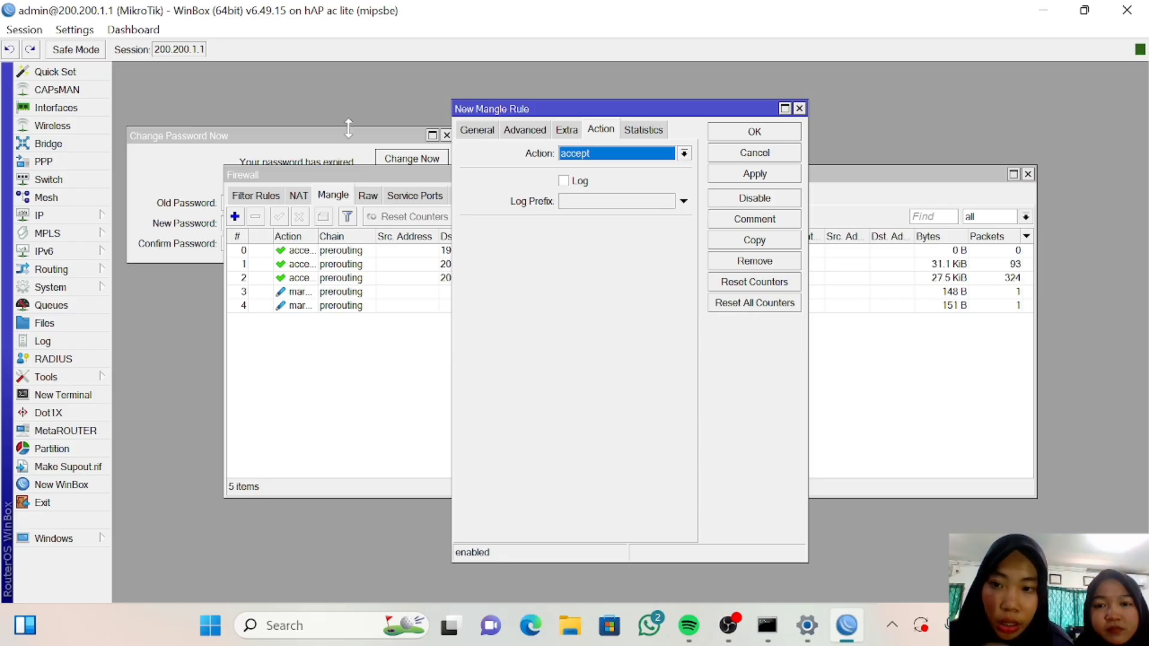
{"action": "left_click", "coordinate": [446, 135]}
{"action": "left_click", "coordinate": [476, 132]}
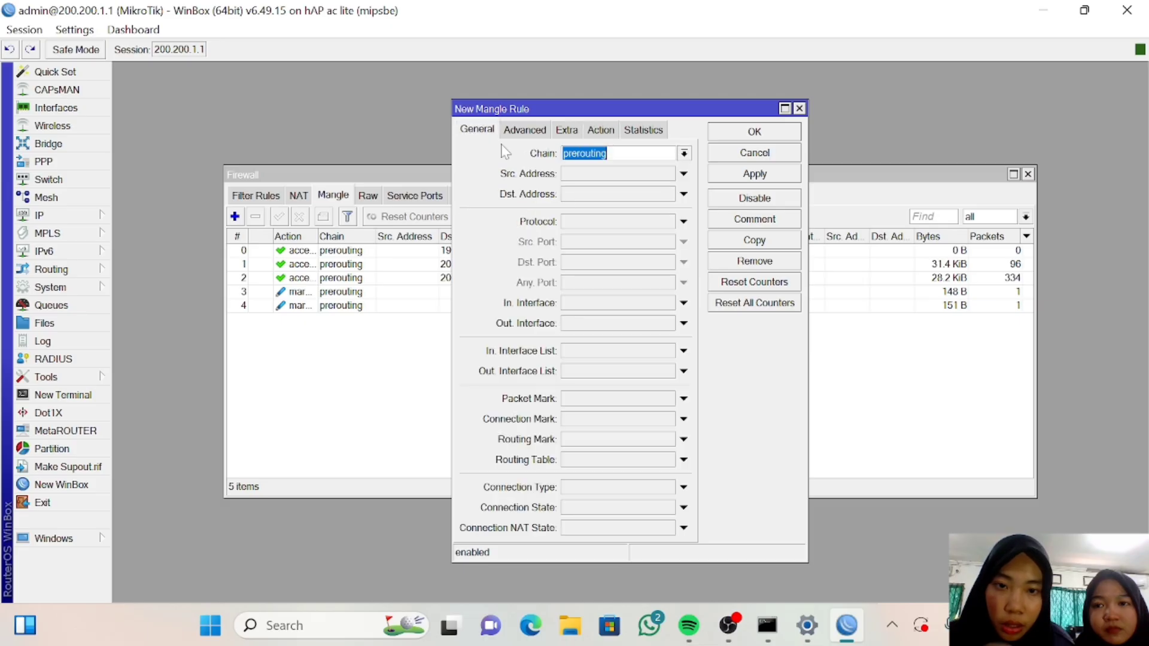
{"action": "left_click", "coordinate": [683, 303]}
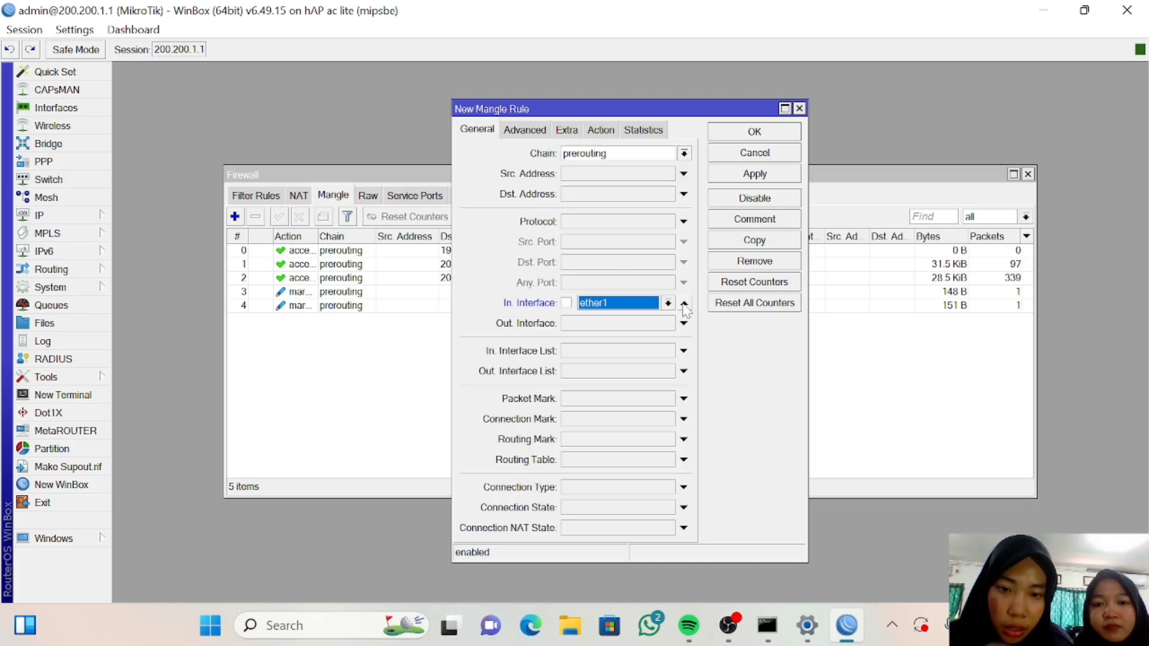
{"action": "left_click", "coordinate": [667, 303]}
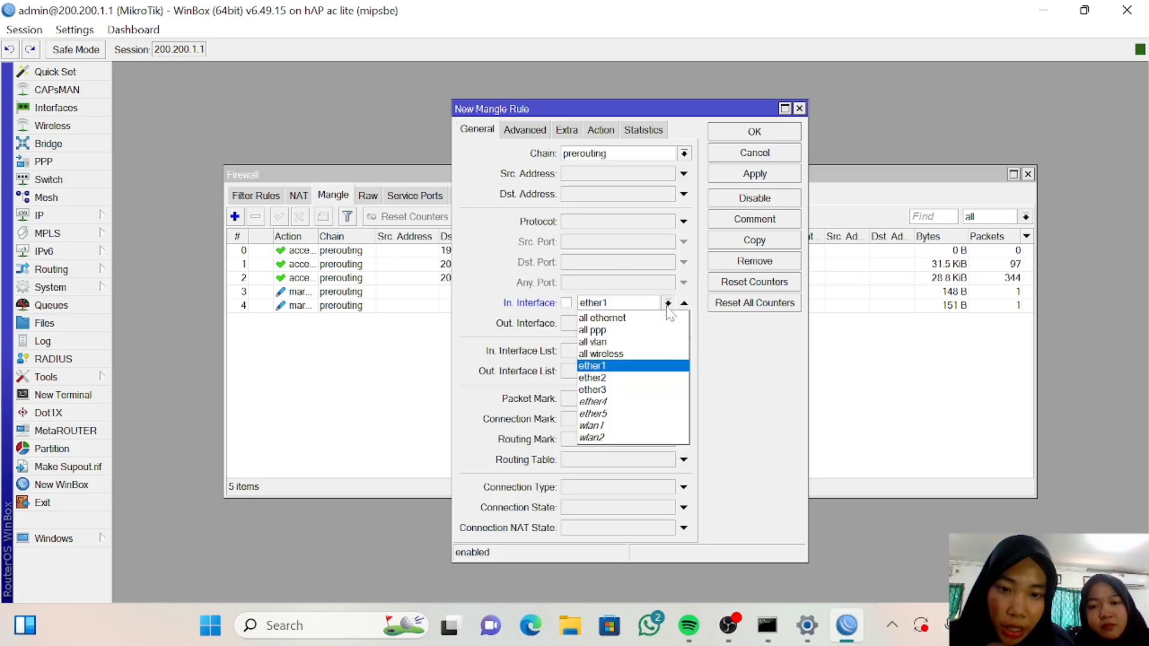
{"action": "left_click", "coordinate": [646, 390]}
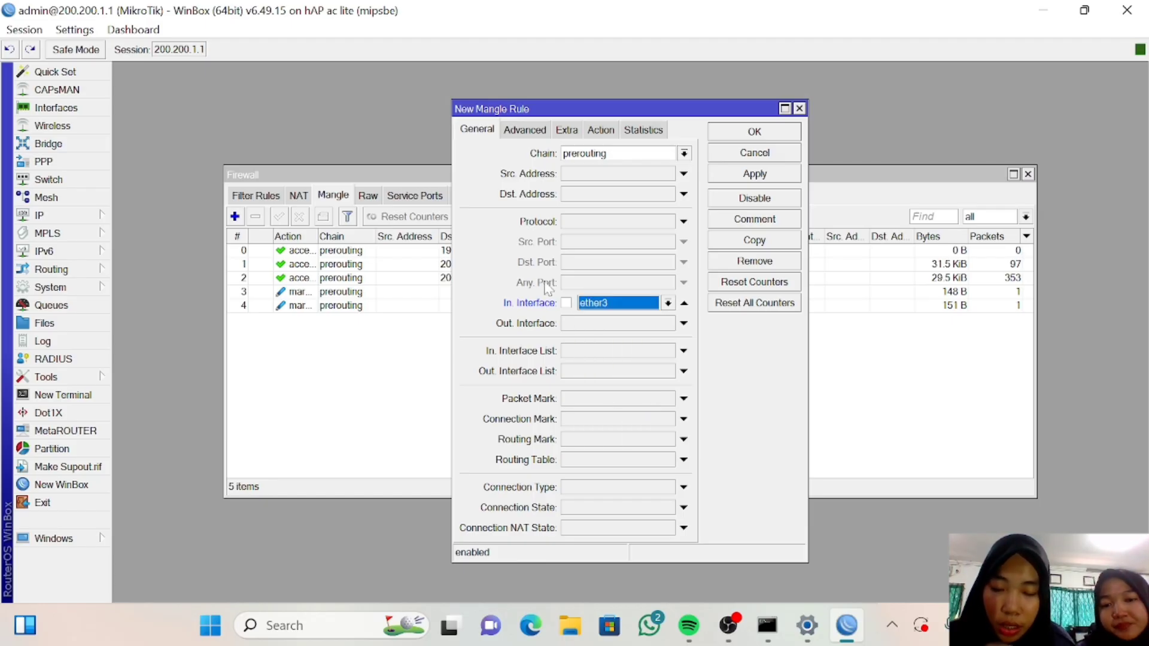
Set the ether3 rule's per connection classifier to both addresses with the values 2/0.
{"action": "left_click", "coordinate": [526, 130]}
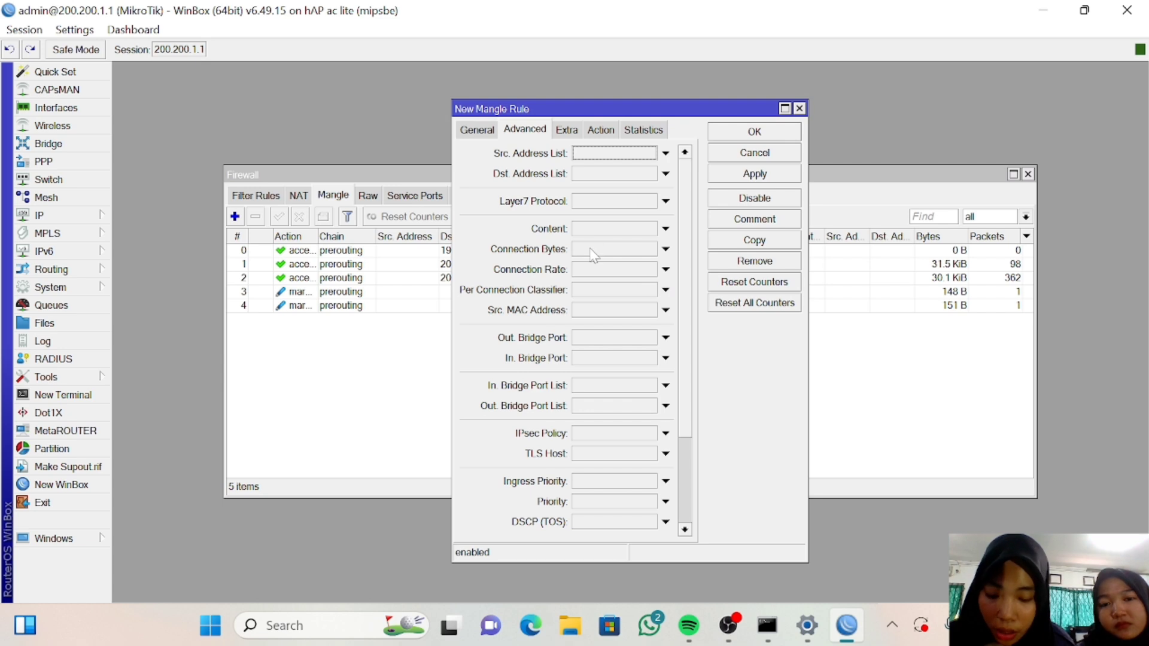
{"action": "left_click", "coordinate": [591, 294]}
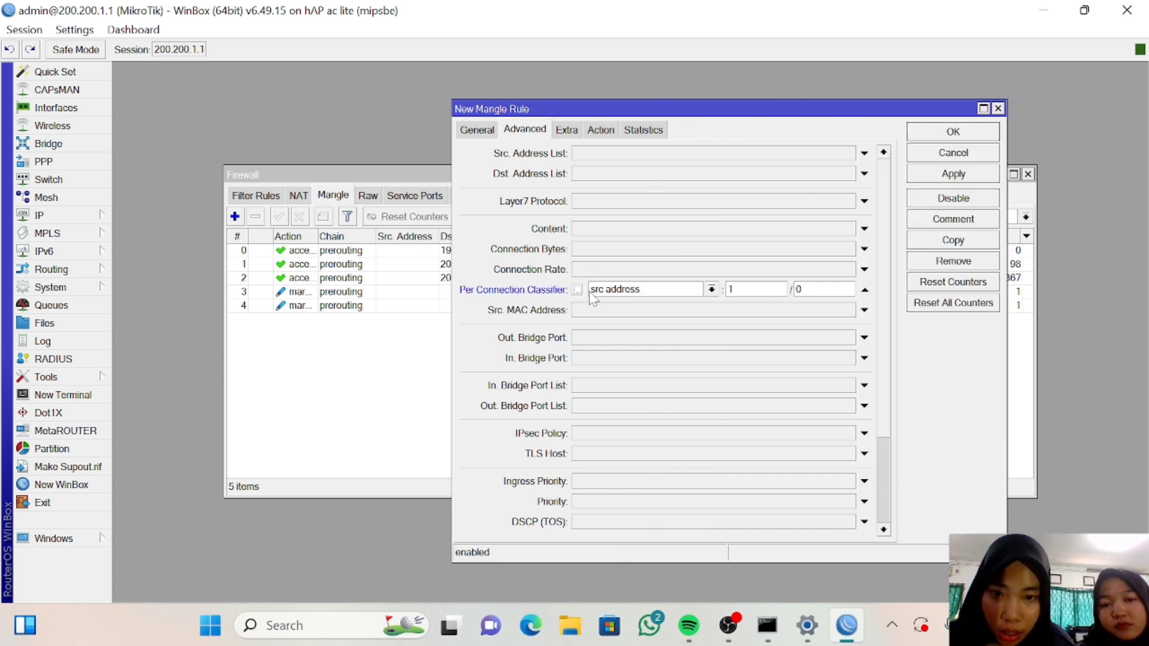
{"action": "left_click", "coordinate": [711, 289]}
{"action": "left_click", "coordinate": [682, 304]}
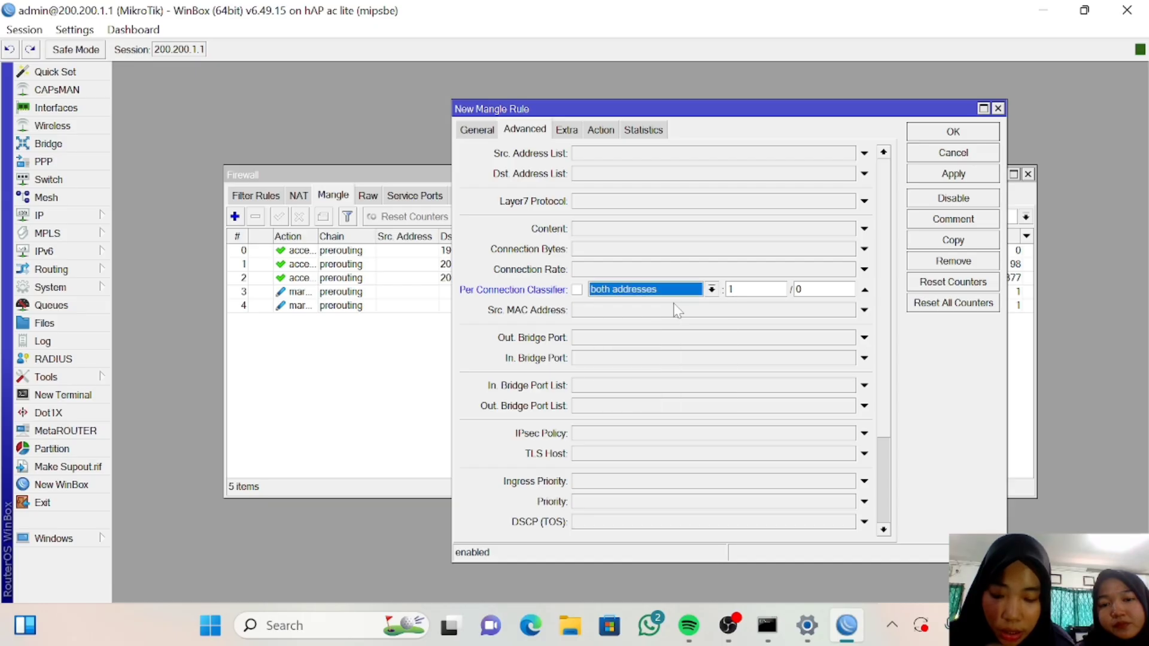
{"action": "left_click", "coordinate": [746, 289]}
{"action": "key", "text": "BackSpace"}
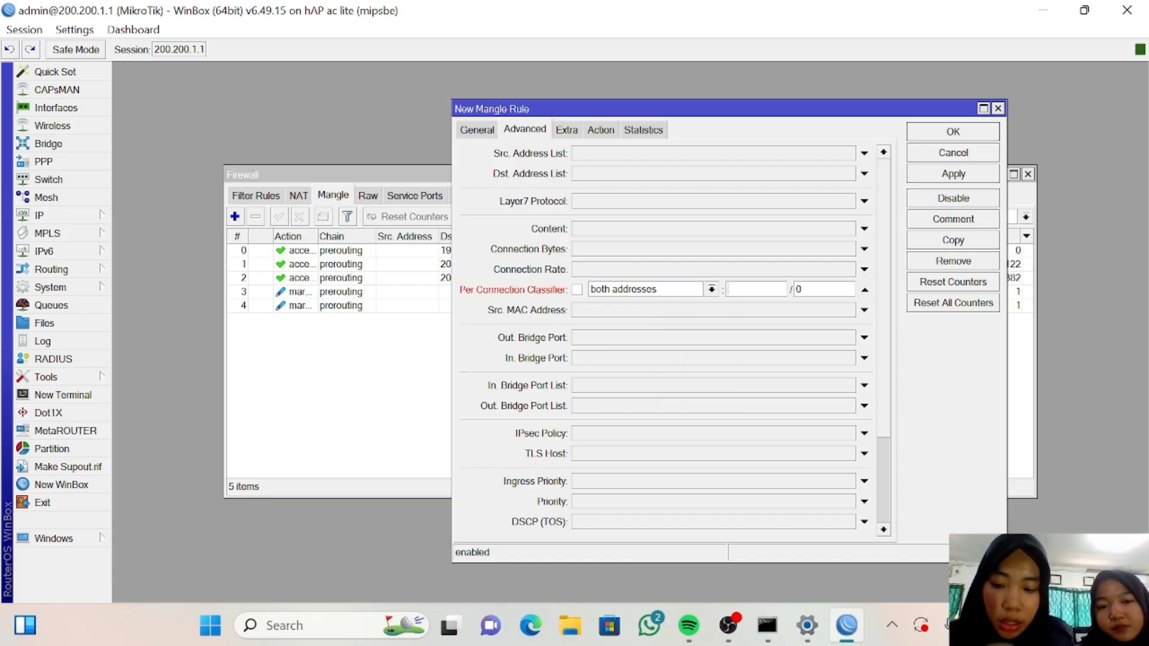
{"action": "type", "text": "2"}
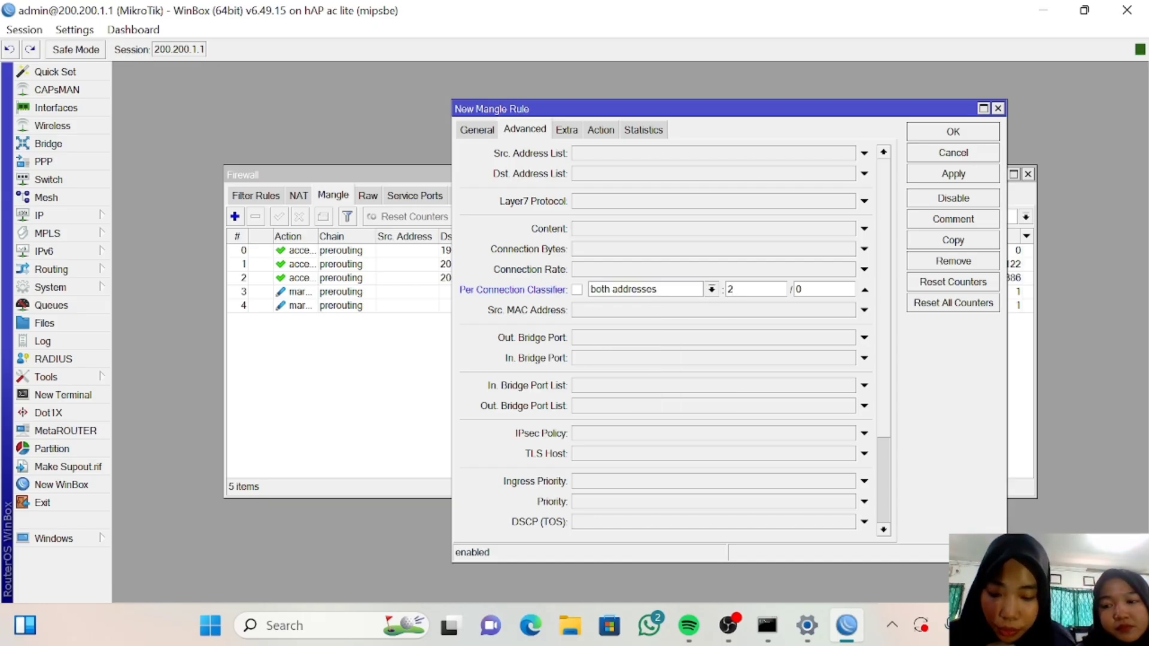
Set the ether3 rule's action to mark connection with the existing connection mark ISP1, and save the rule.
{"action": "left_click", "coordinate": [601, 130]}
{"action": "left_click", "coordinate": [636, 157]}
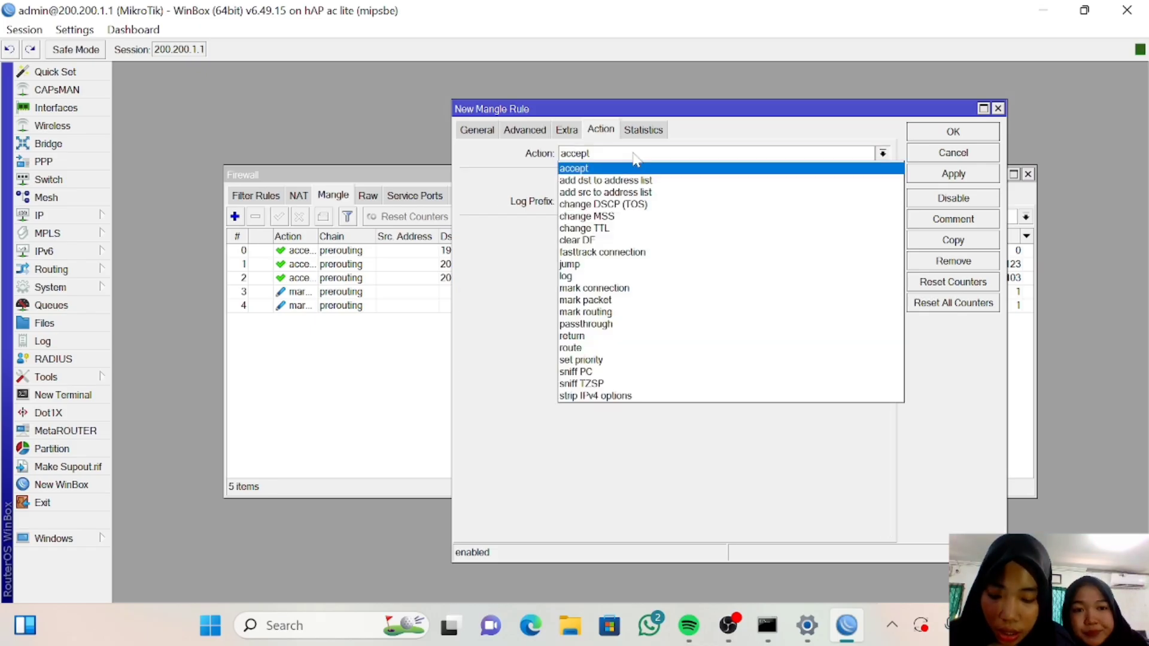
{"action": "left_click", "coordinate": [650, 290]}
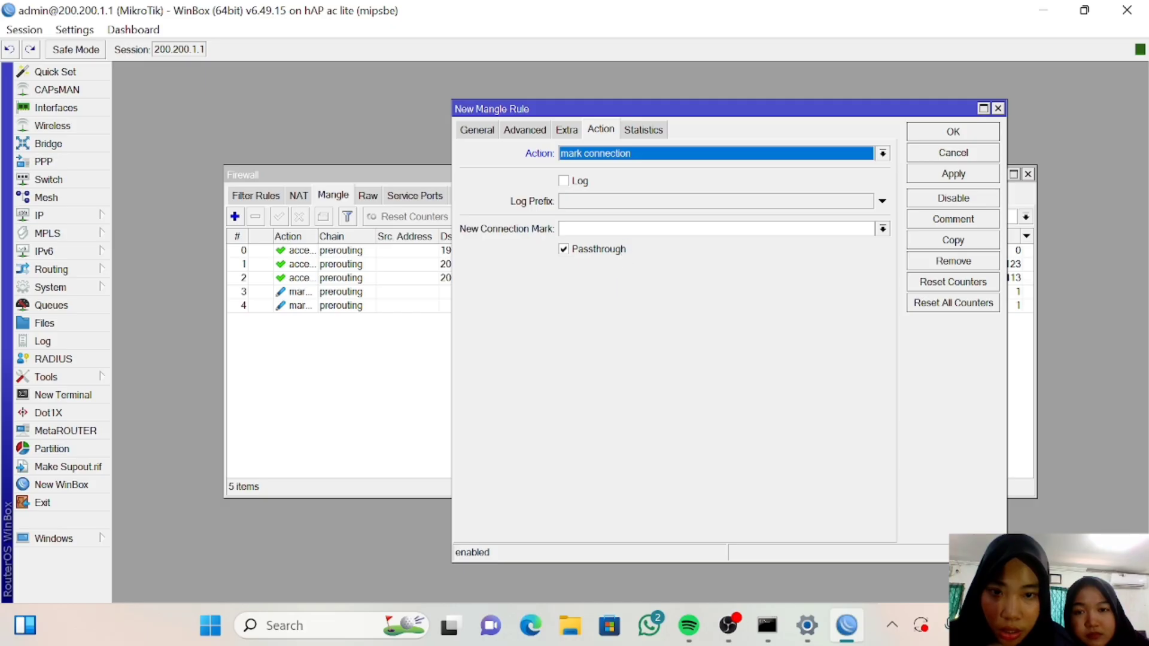
{"action": "left_click", "coordinate": [649, 229]}
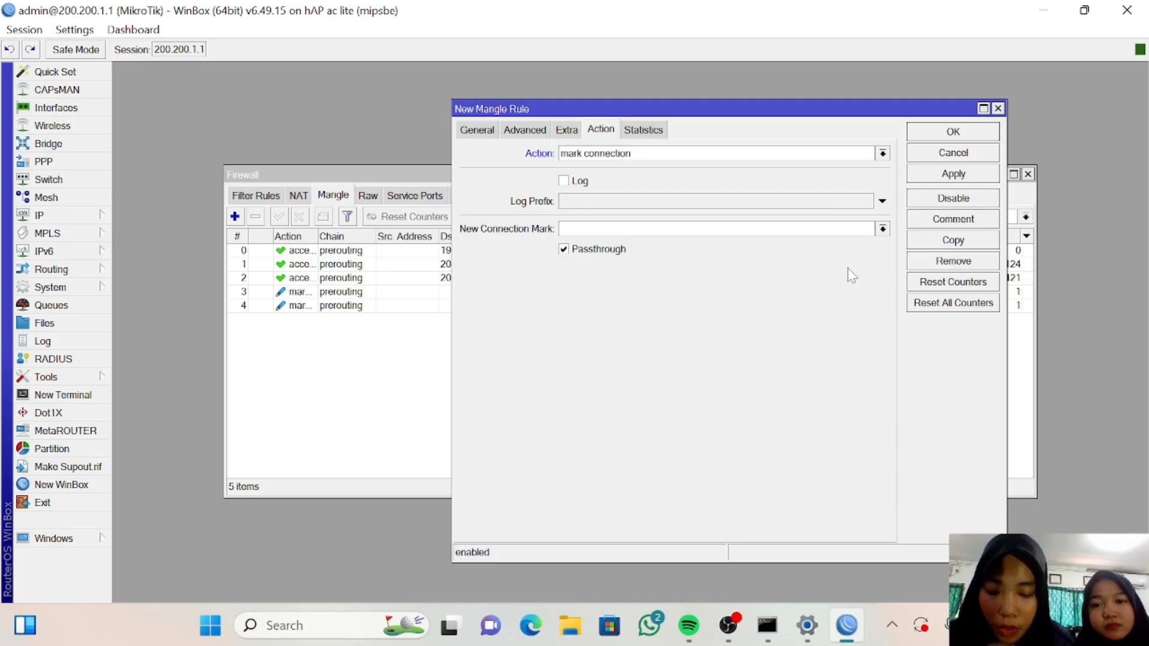
{"action": "left_click", "coordinate": [883, 229]}
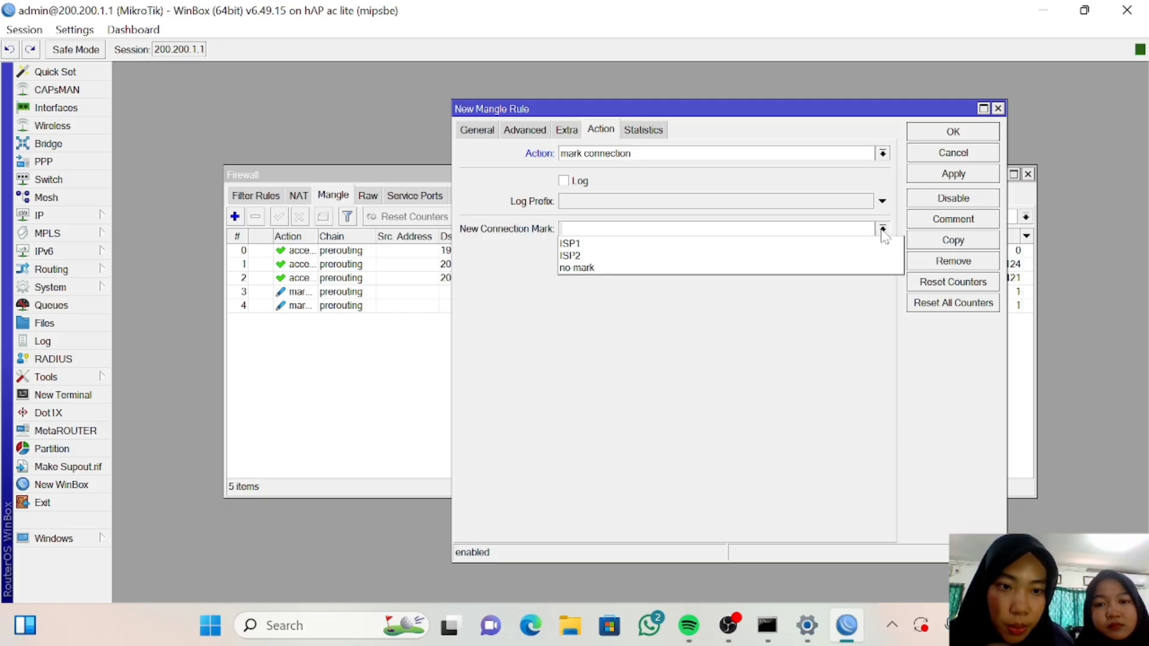
{"action": "left_click", "coordinate": [780, 244]}
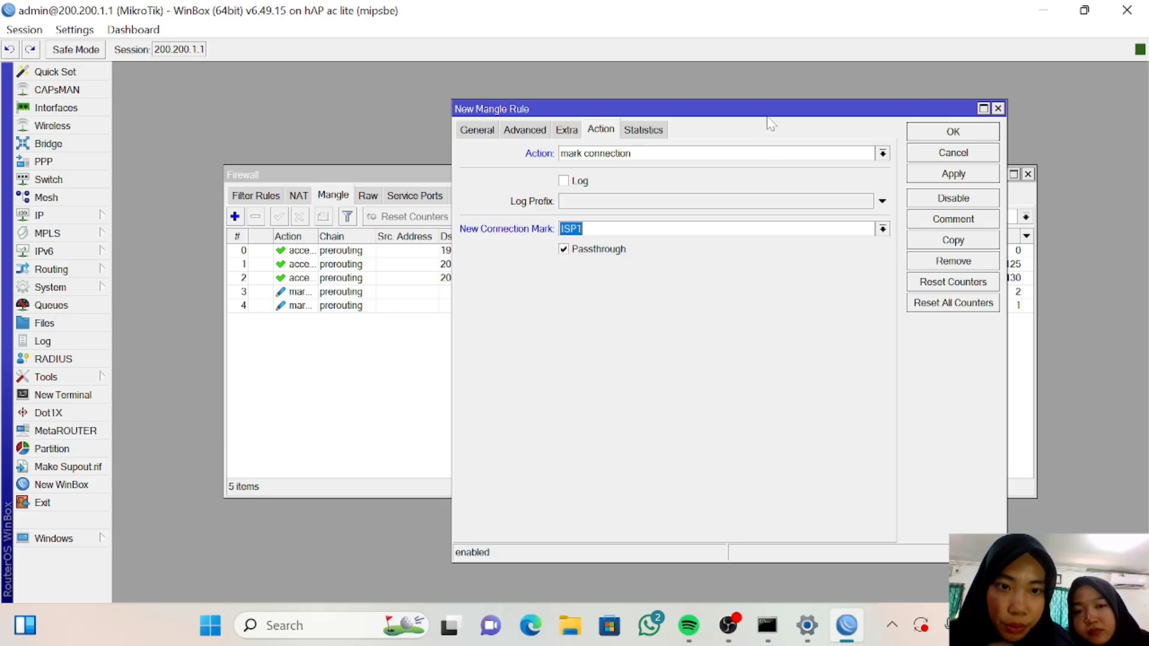
{"action": "left_click_drag", "start_coordinate": [767, 117], "coordinate": [672, 111]}
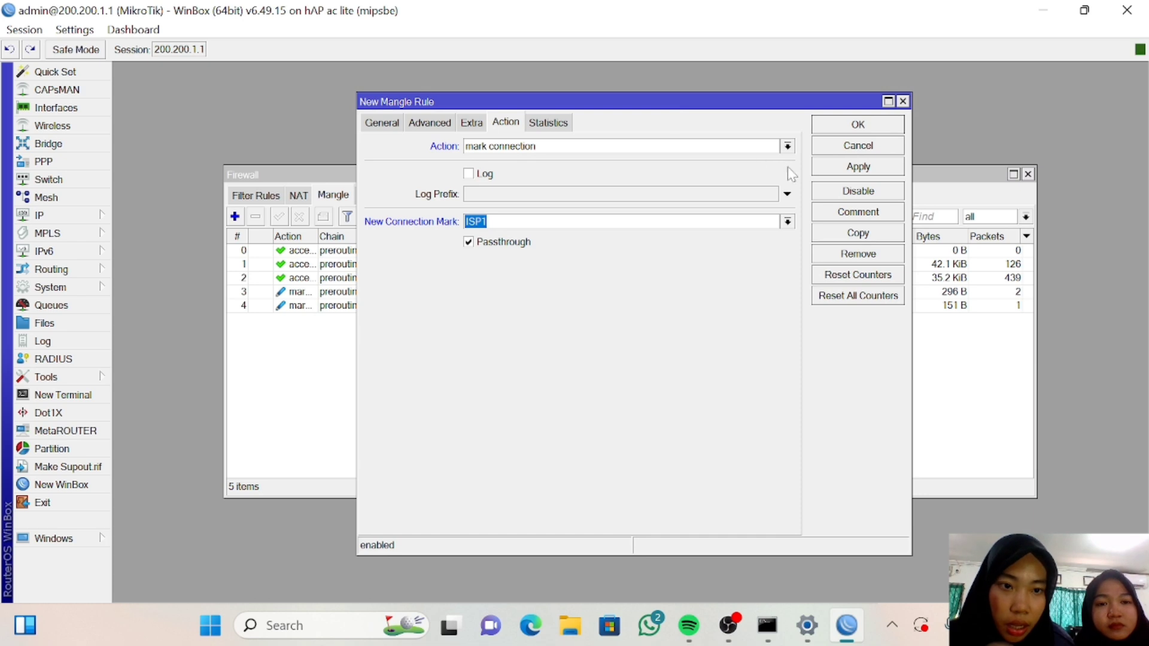
{"action": "left_click", "coordinate": [841, 124]}
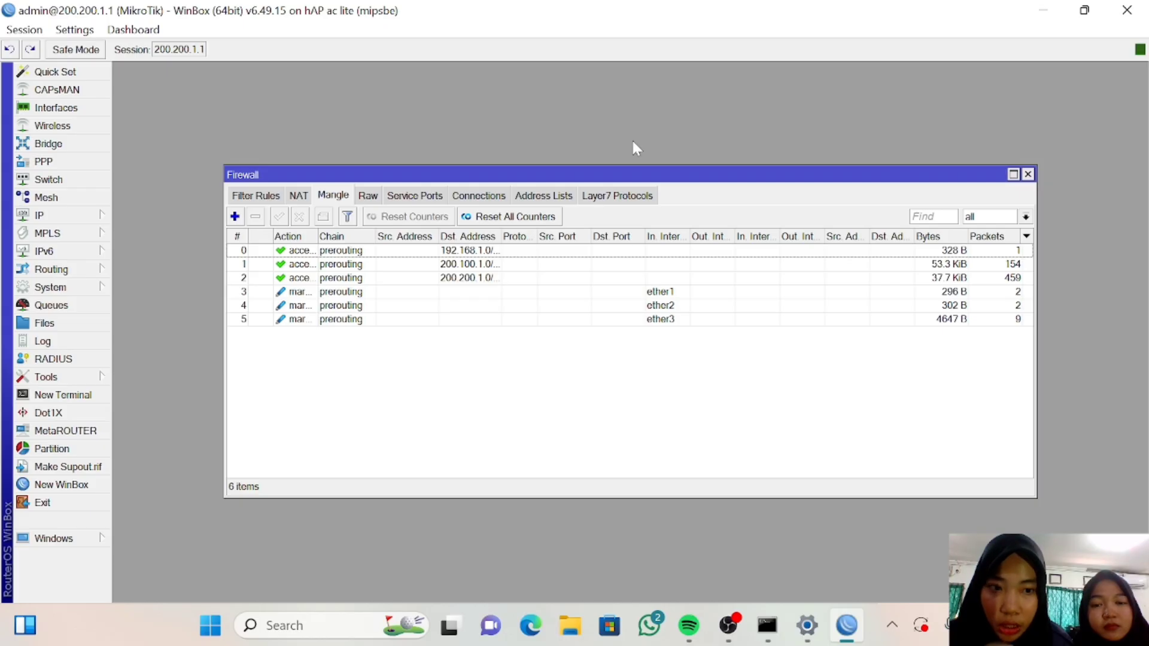
Add a second prerouting mangle rule with ether3 as its incoming interface.
{"action": "left_click", "coordinate": [234, 217]}
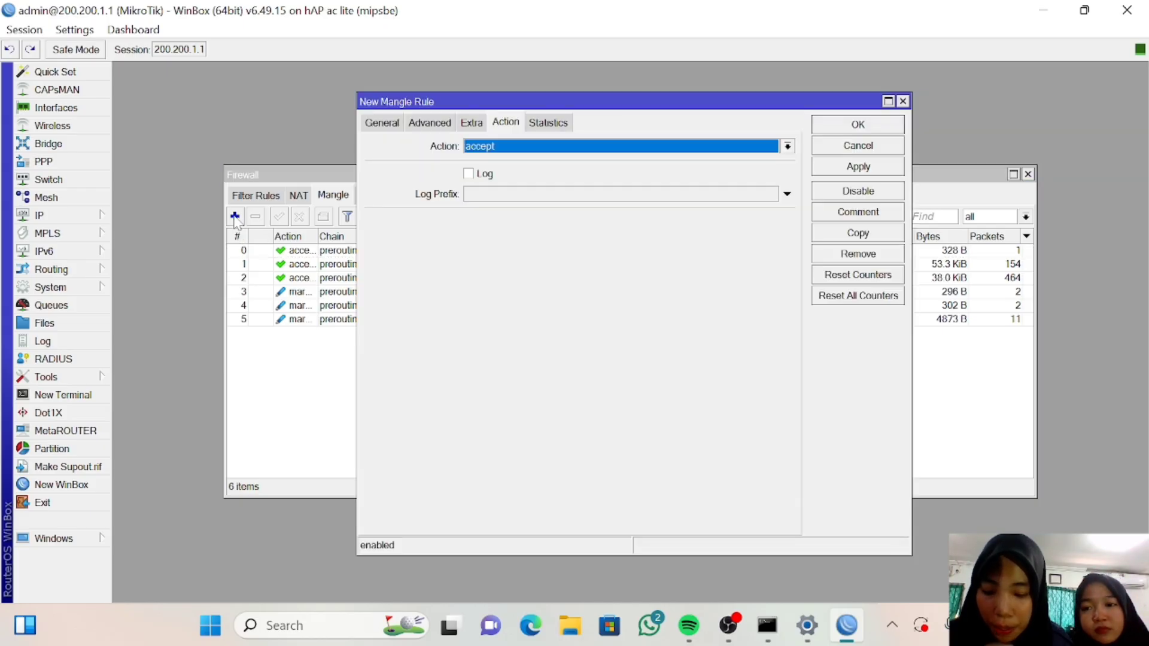
{"action": "left_click", "coordinate": [395, 126]}
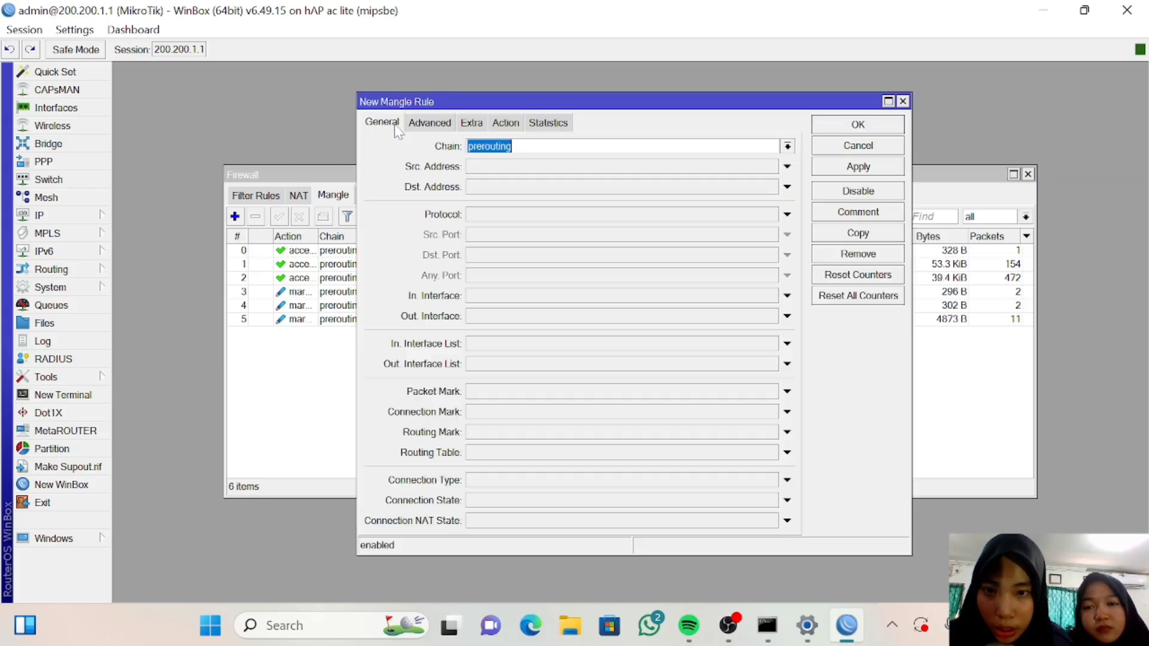
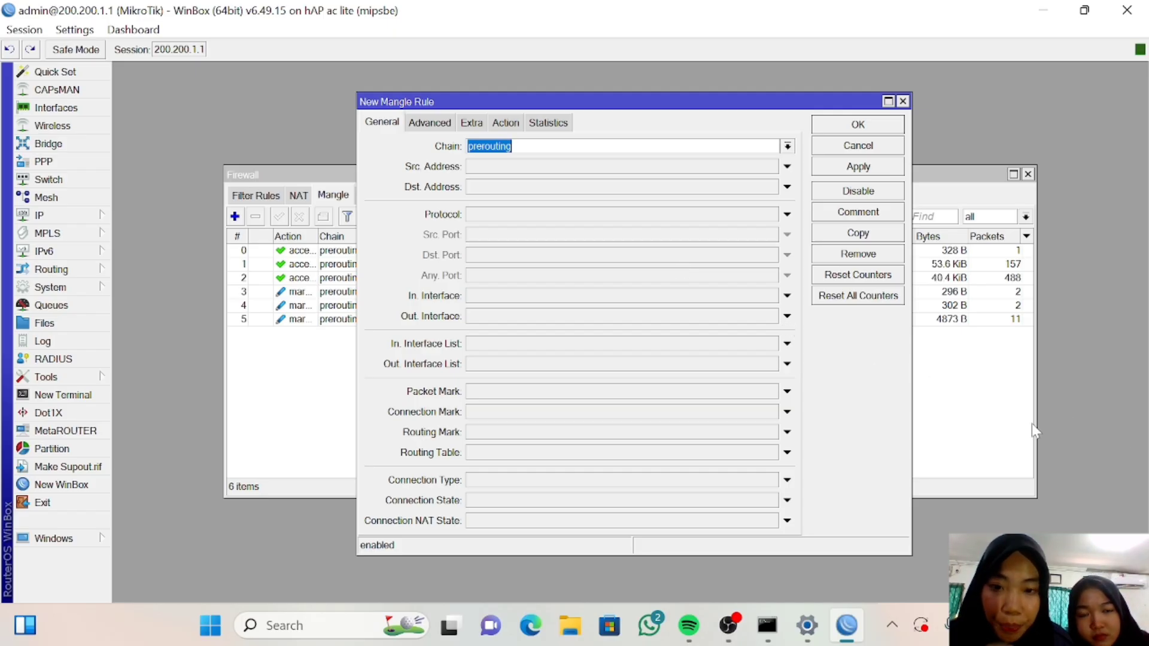
{"action": "left_click", "coordinate": [787, 297]}
{"action": "left_click", "coordinate": [771, 296]}
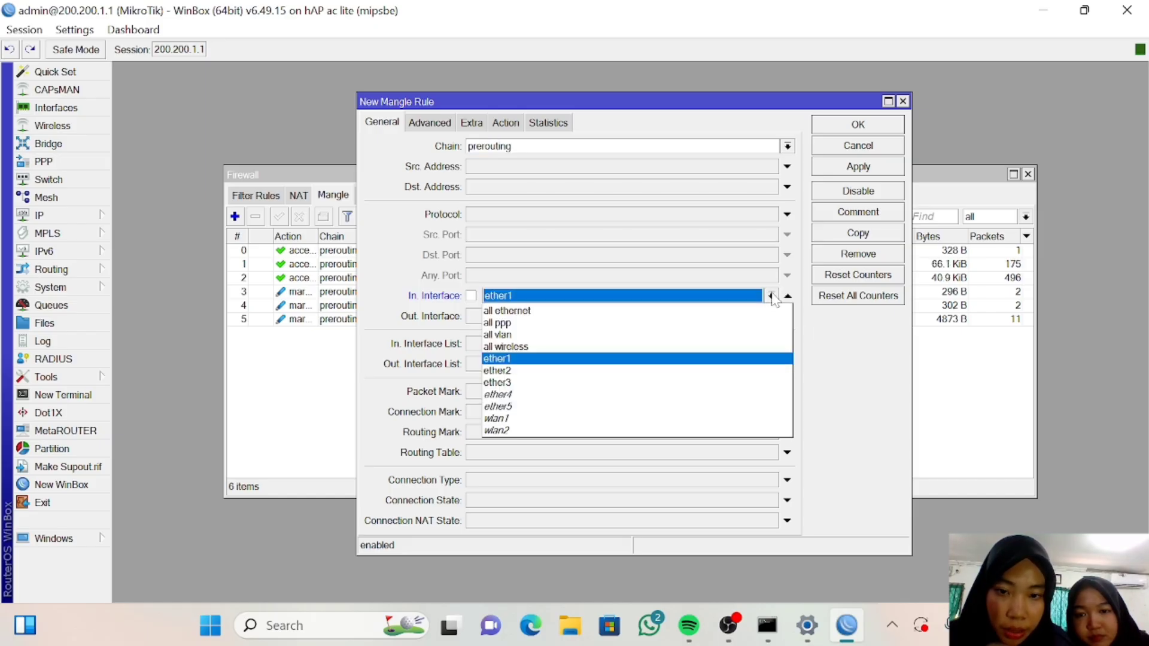
{"action": "left_click", "coordinate": [681, 383]}
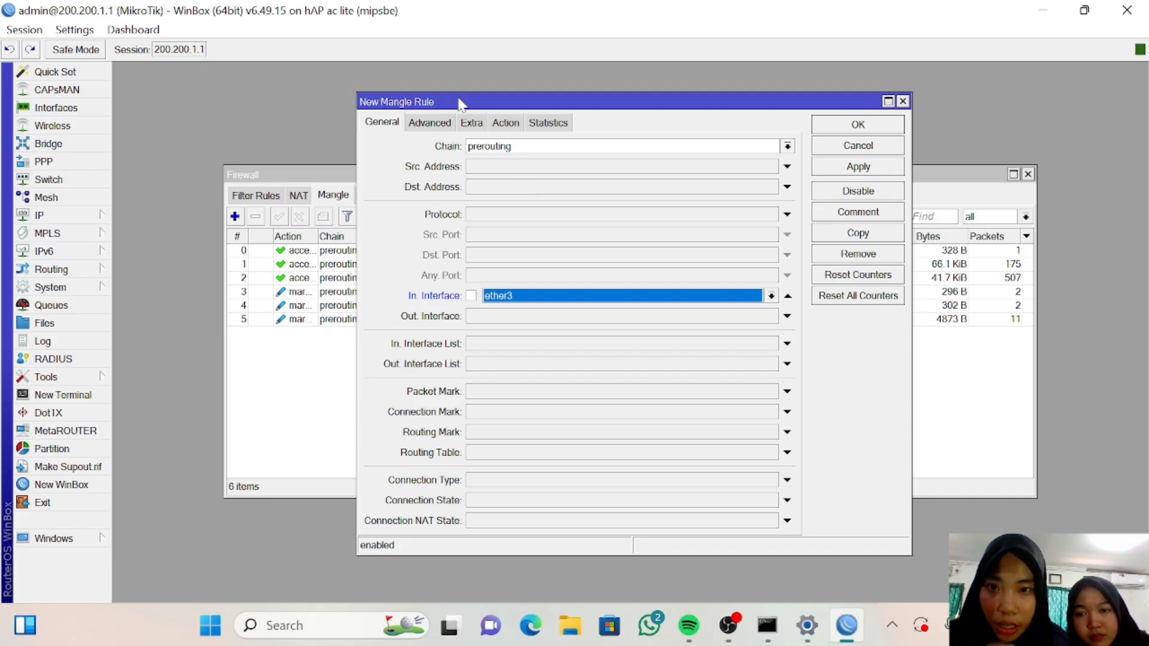
Set the second ether3 rule's per connection classifier to both addresses with the values 2/1.
{"action": "left_click", "coordinate": [446, 125]}
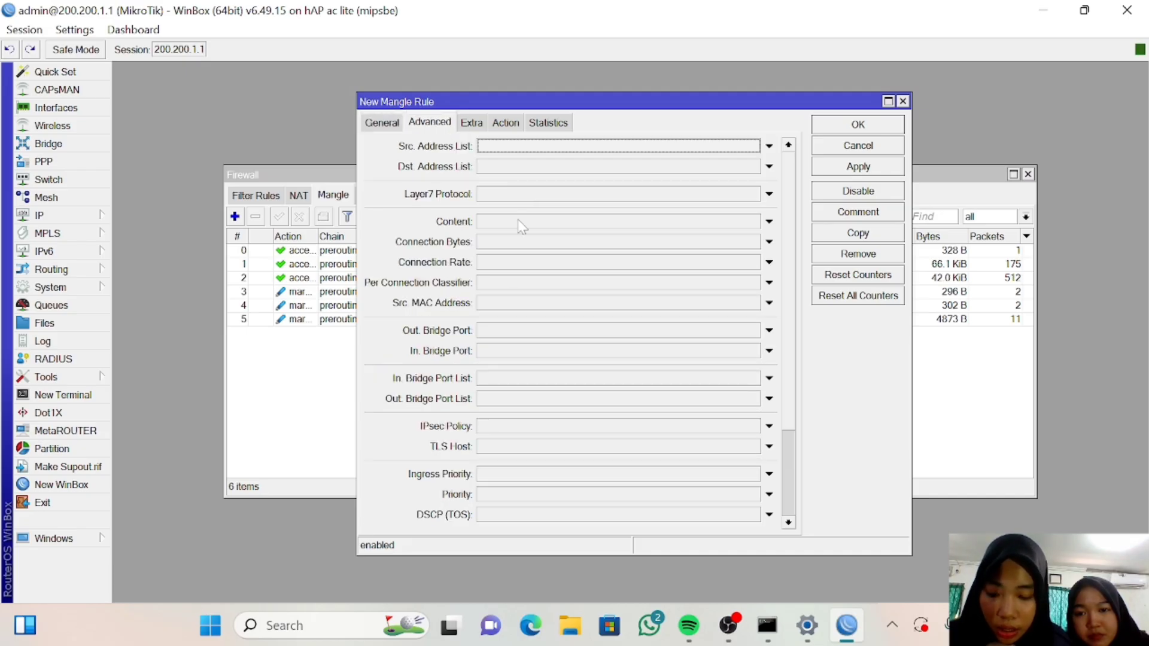
{"action": "left_click", "coordinate": [564, 288]}
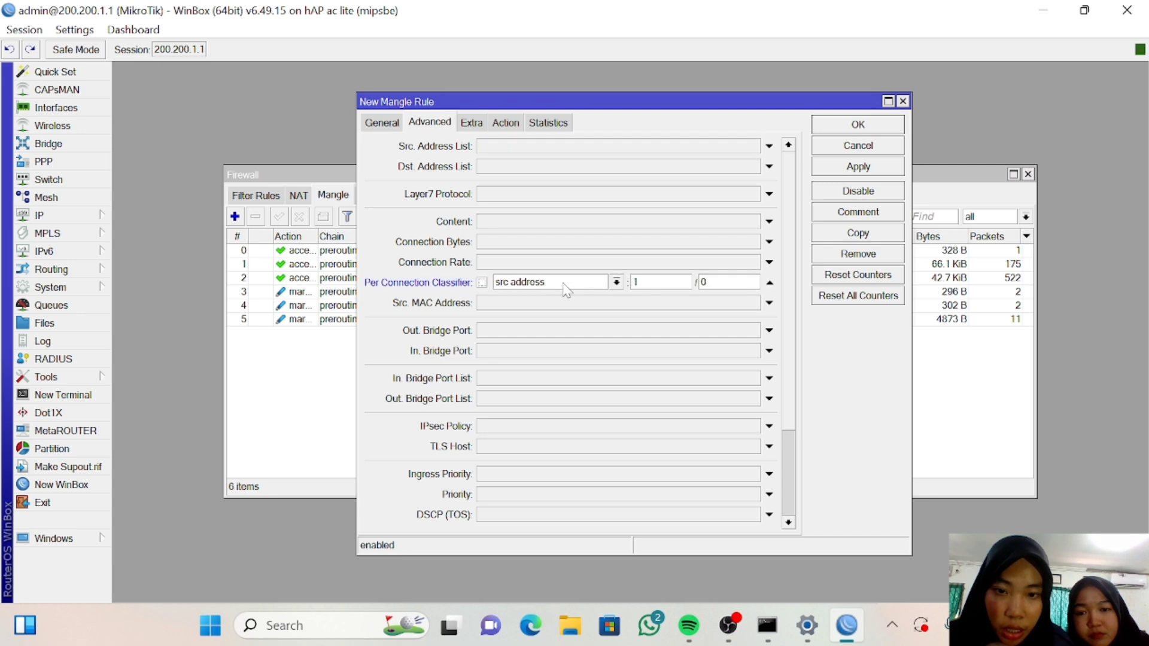
{"action": "left_click", "coordinate": [616, 284]}
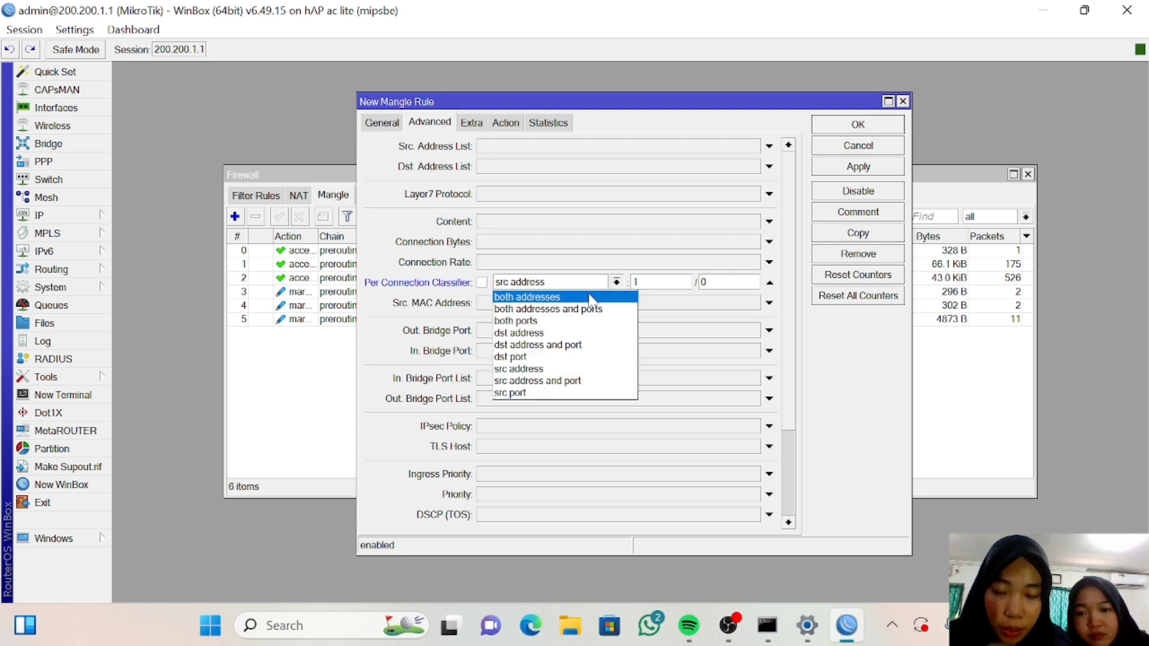
{"action": "left_click", "coordinate": [591, 296]}
{"action": "left_click", "coordinate": [658, 283]}
{"action": "key", "text": "BackSpace"}
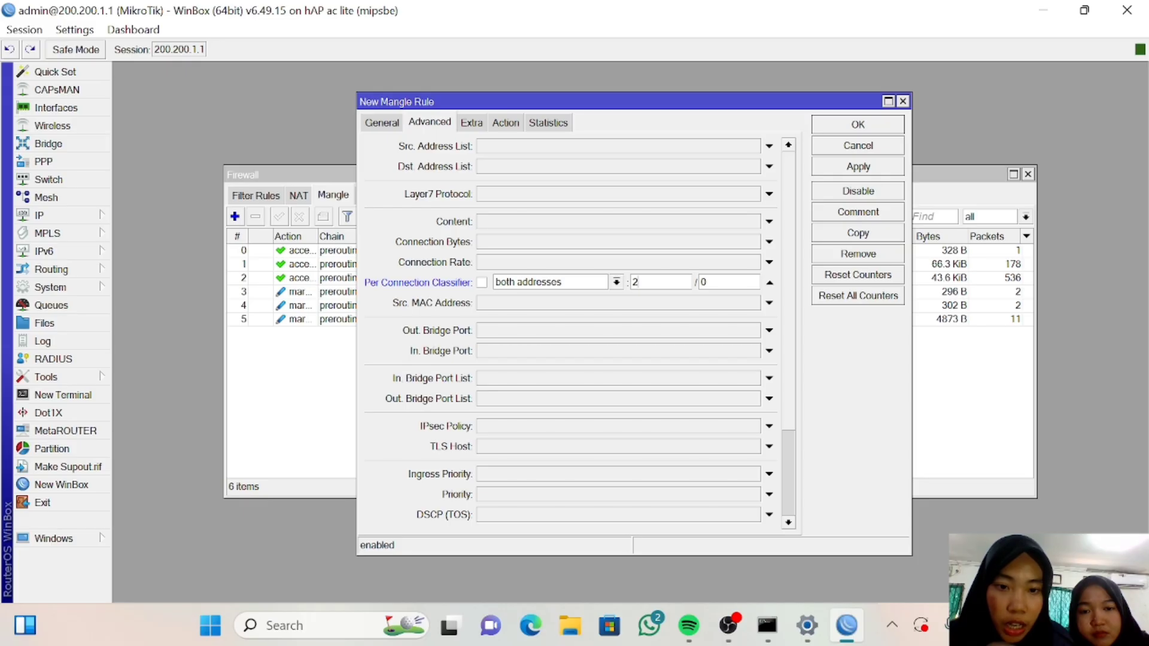
{"action": "type", "text": "1"}
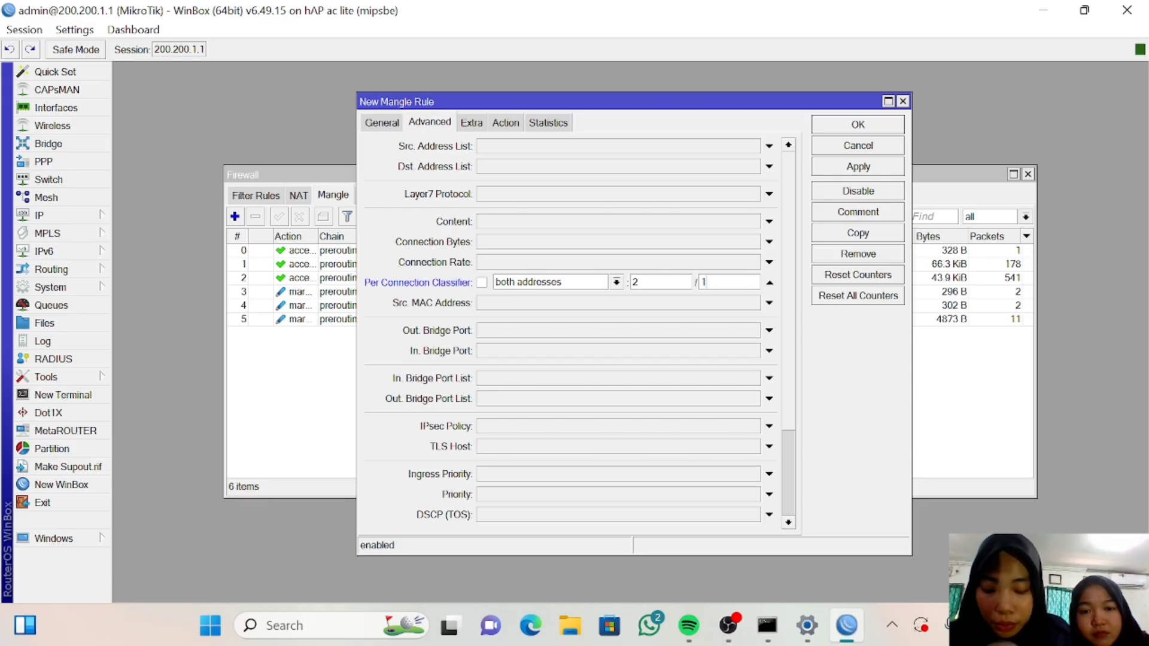
Set the second ether3 rule's action to mark connection with the existing connection mark ISP2, and save the rule.
{"action": "left_click", "coordinate": [515, 124]}
{"action": "left_click", "coordinate": [535, 147]}
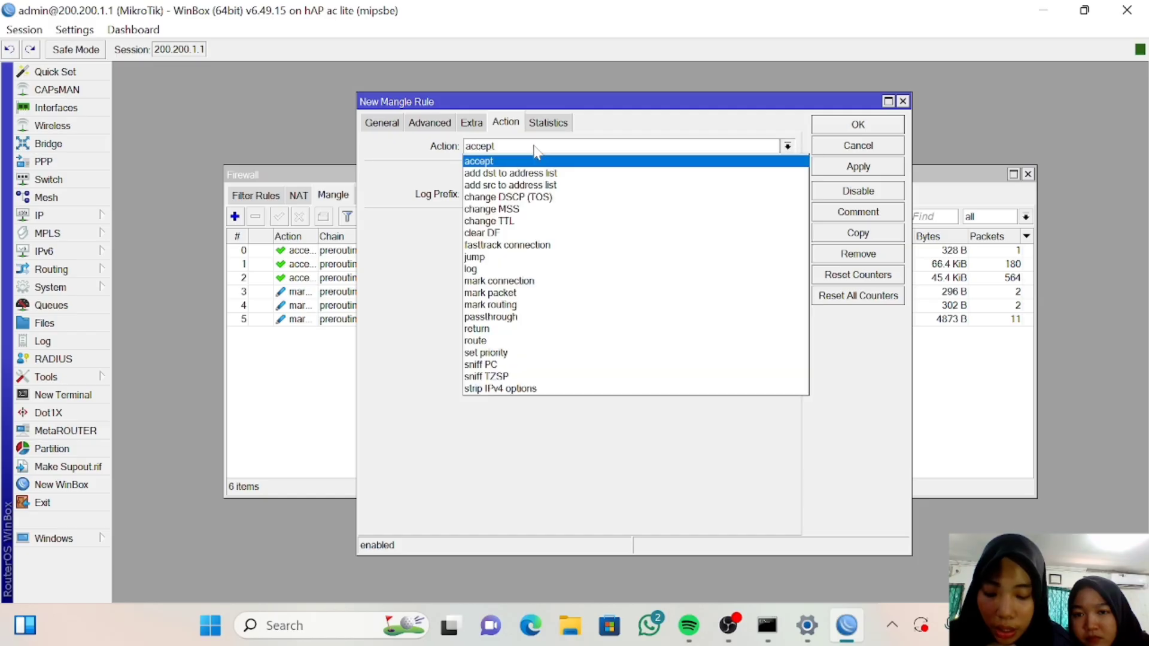
{"action": "left_click", "coordinate": [542, 282]}
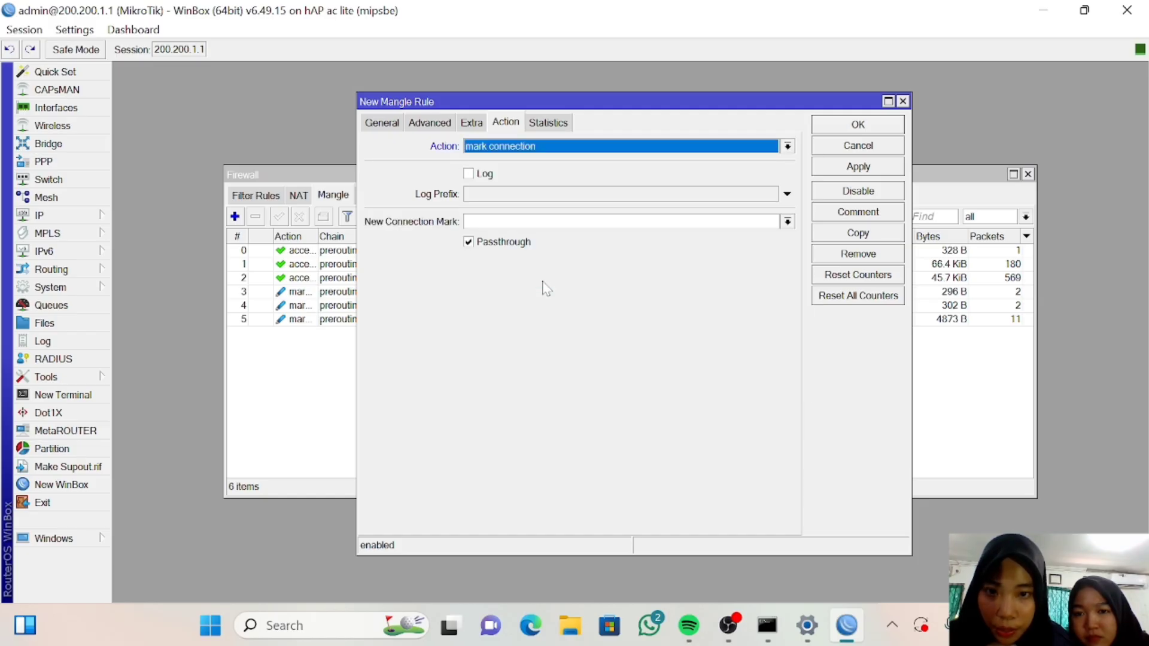
{"action": "left_click", "coordinate": [786, 222]}
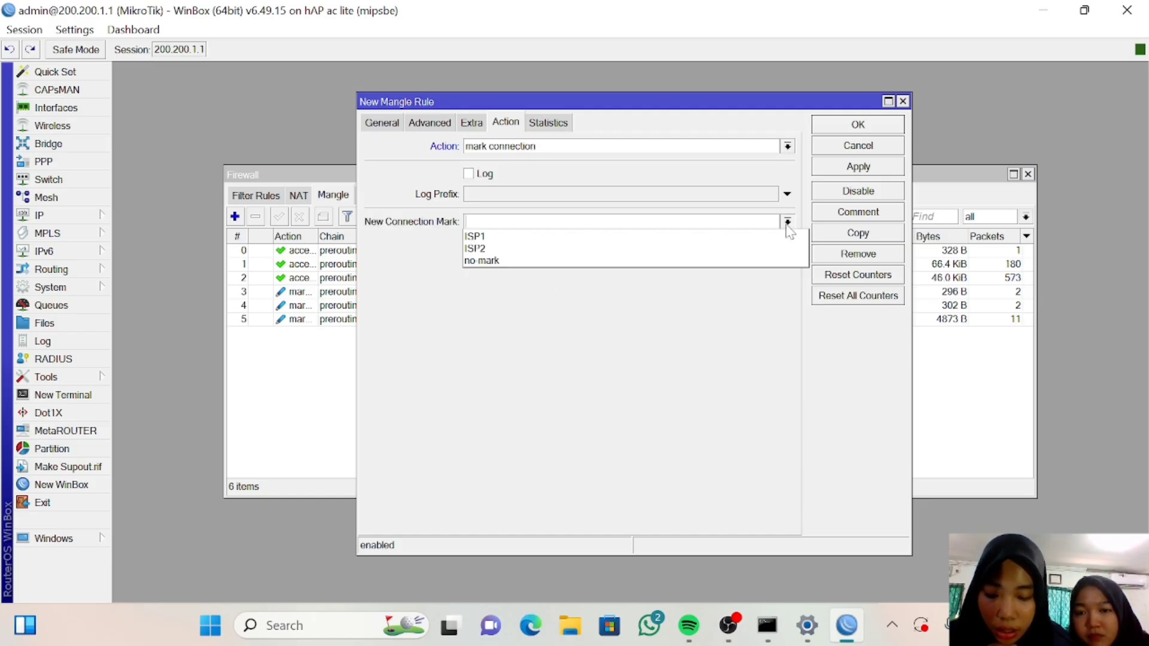
{"action": "left_click", "coordinate": [683, 247]}
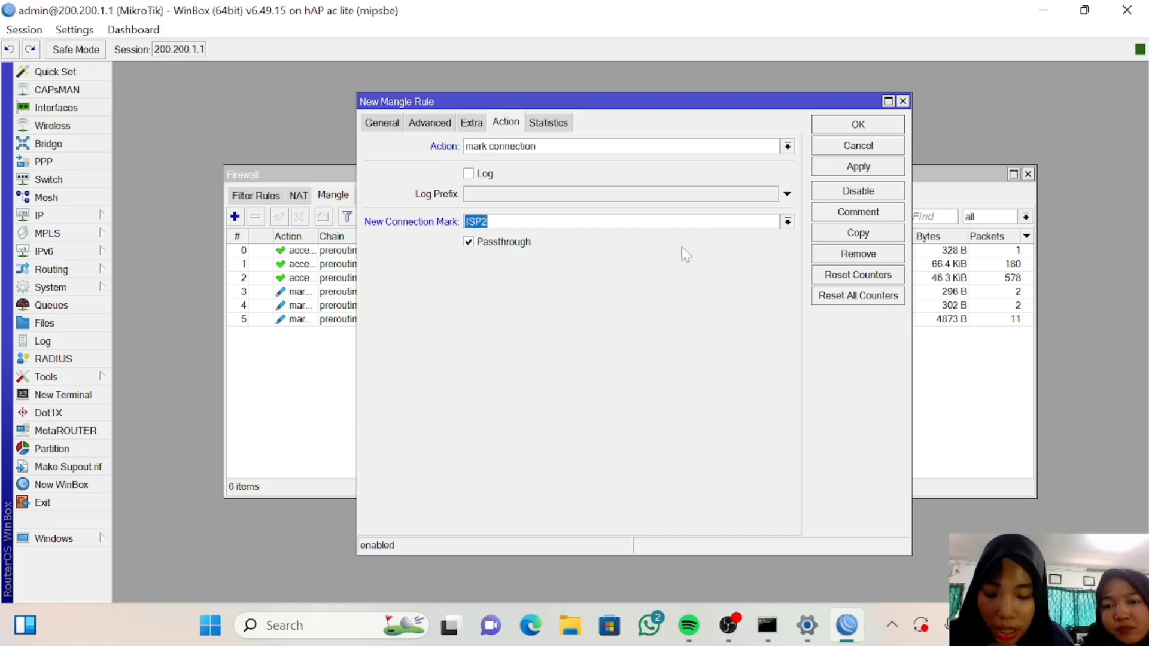
{"action": "left_click", "coordinate": [835, 170]}
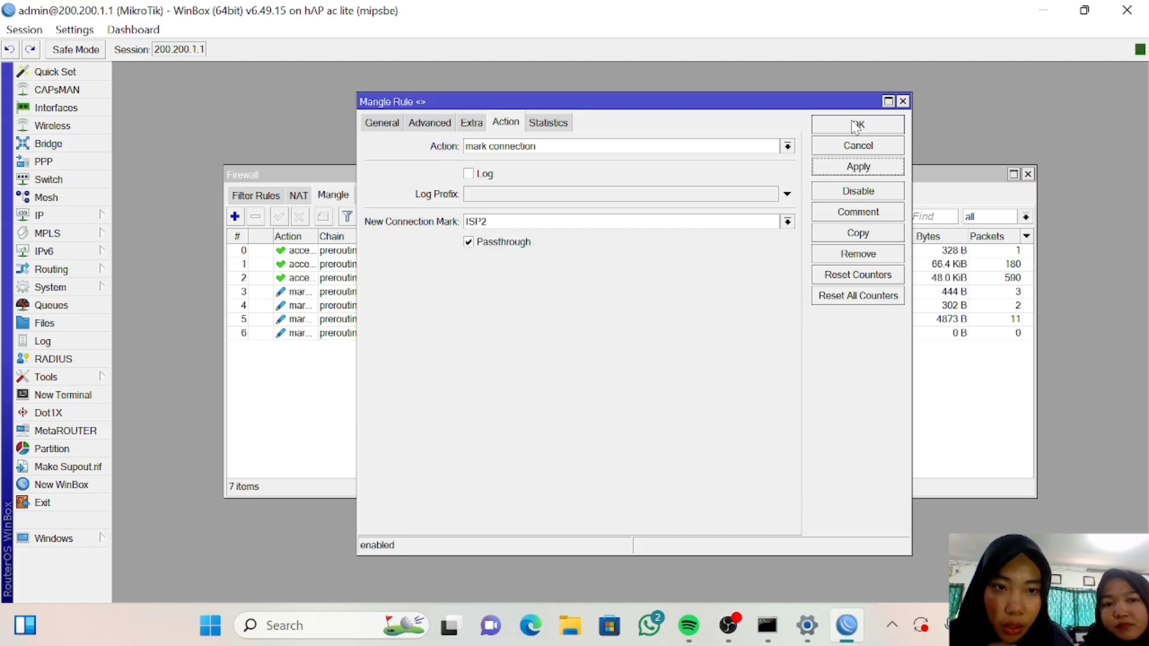
{"action": "left_click", "coordinate": [854, 126]}
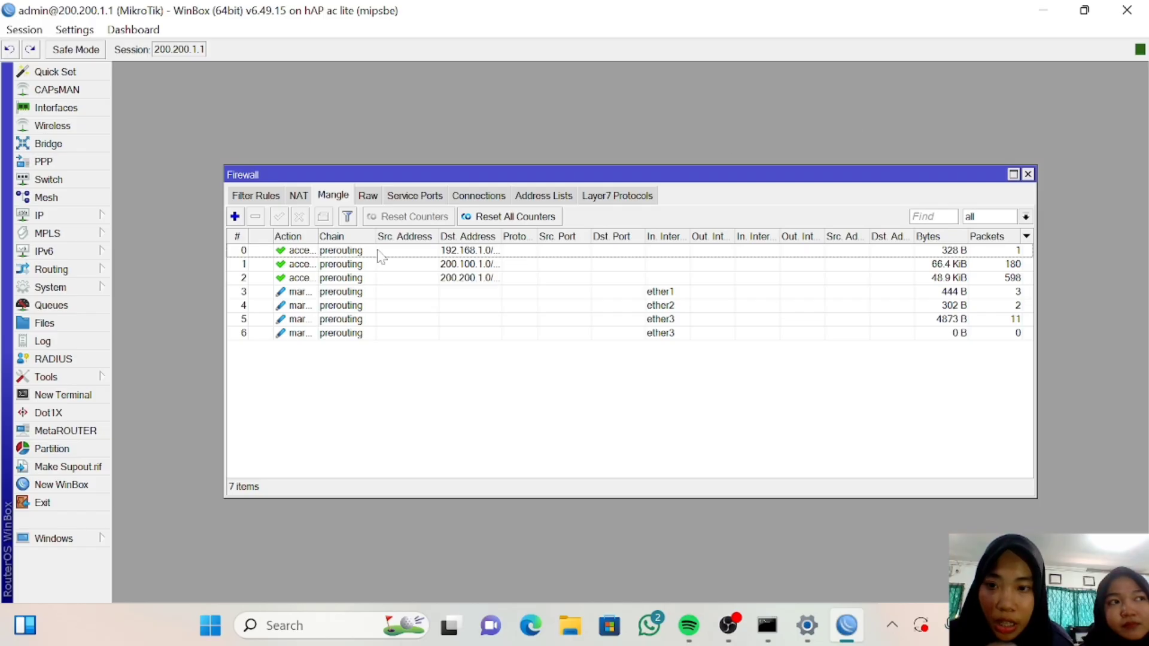
Add a new prerouting mangle rule with ether3 as its incoming interface and ISP1 as the connection mark to match.
{"action": "left_click", "coordinate": [234, 217]}
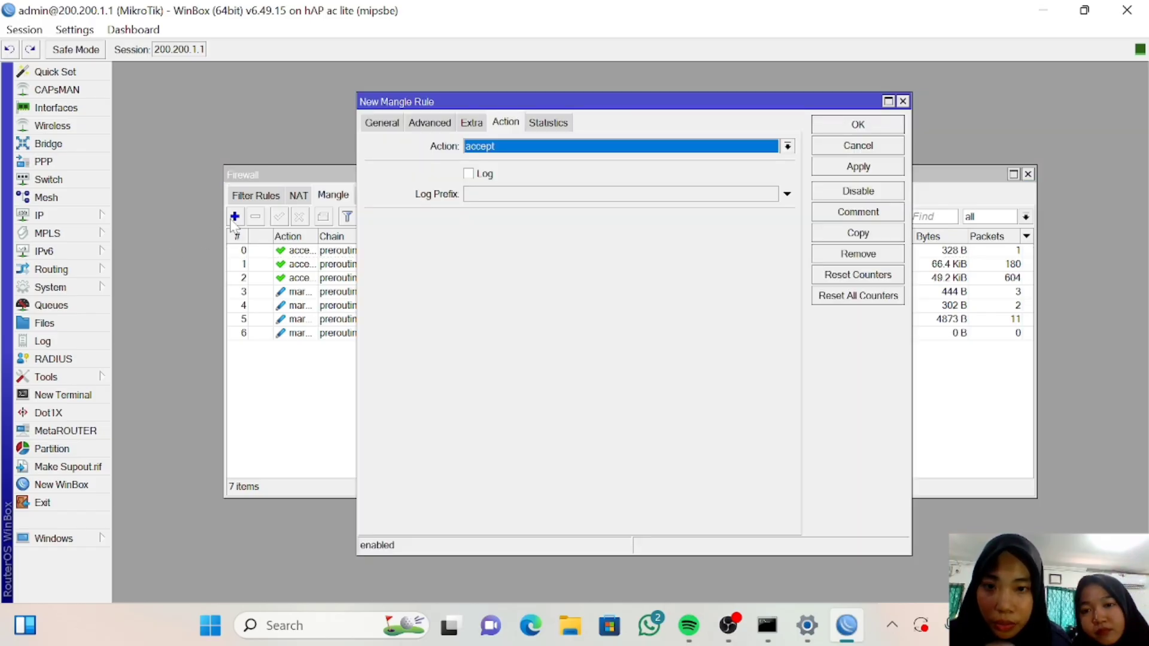
{"action": "left_click", "coordinate": [382, 124]}
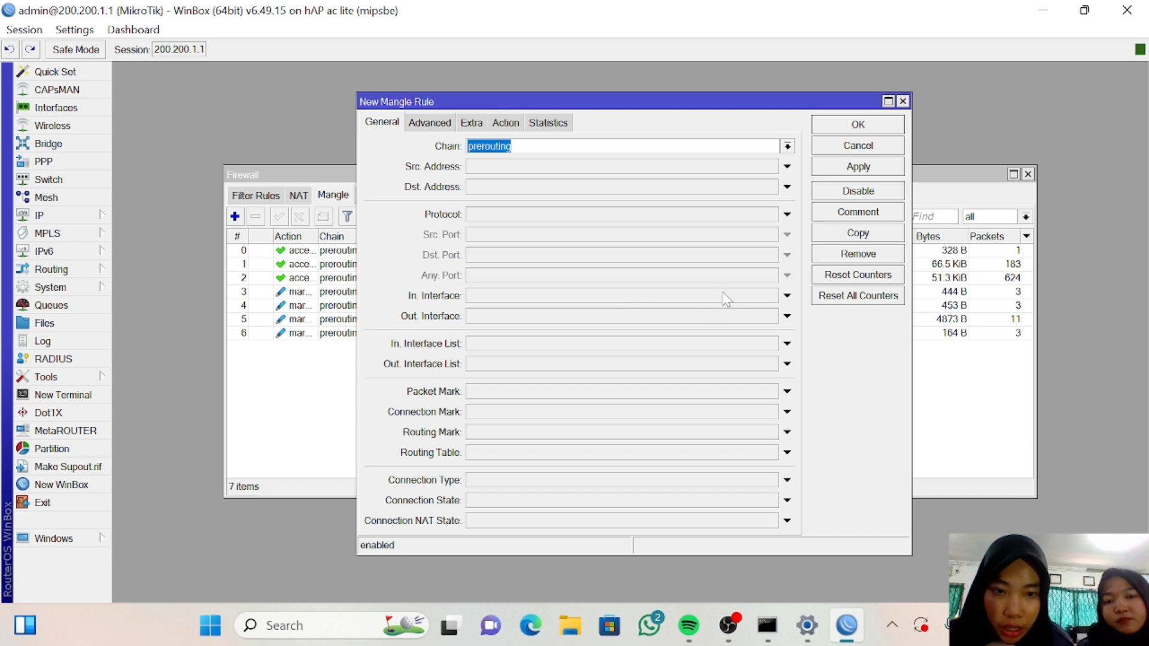
{"action": "left_click", "coordinate": [786, 295]}
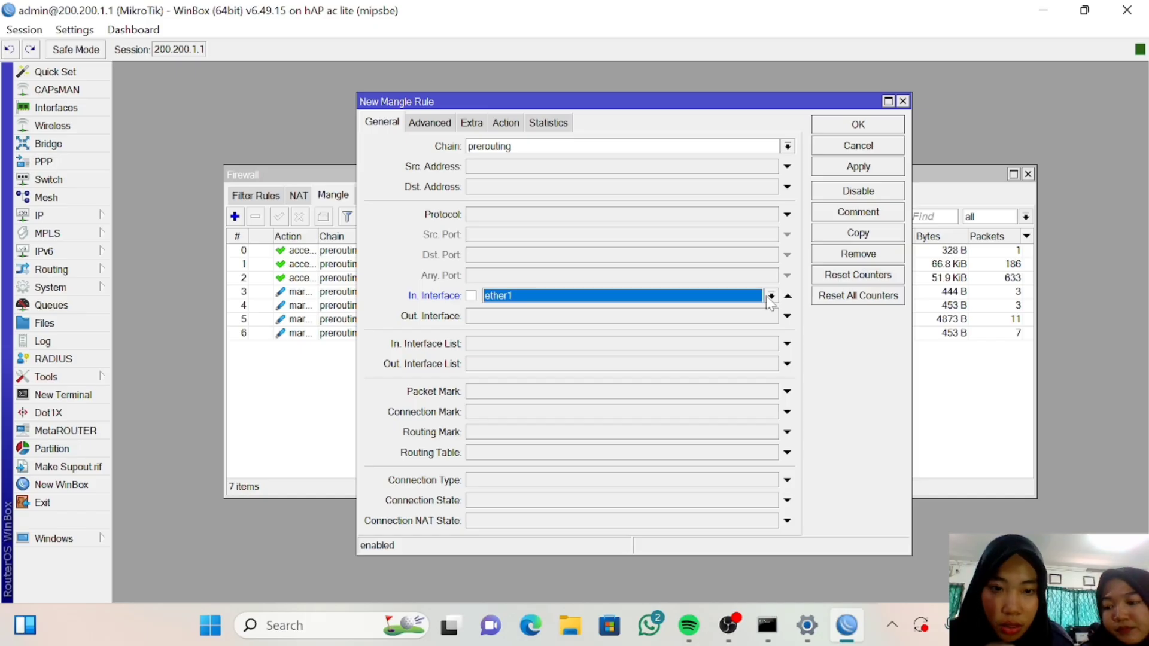
{"action": "left_click", "coordinate": [771, 296]}
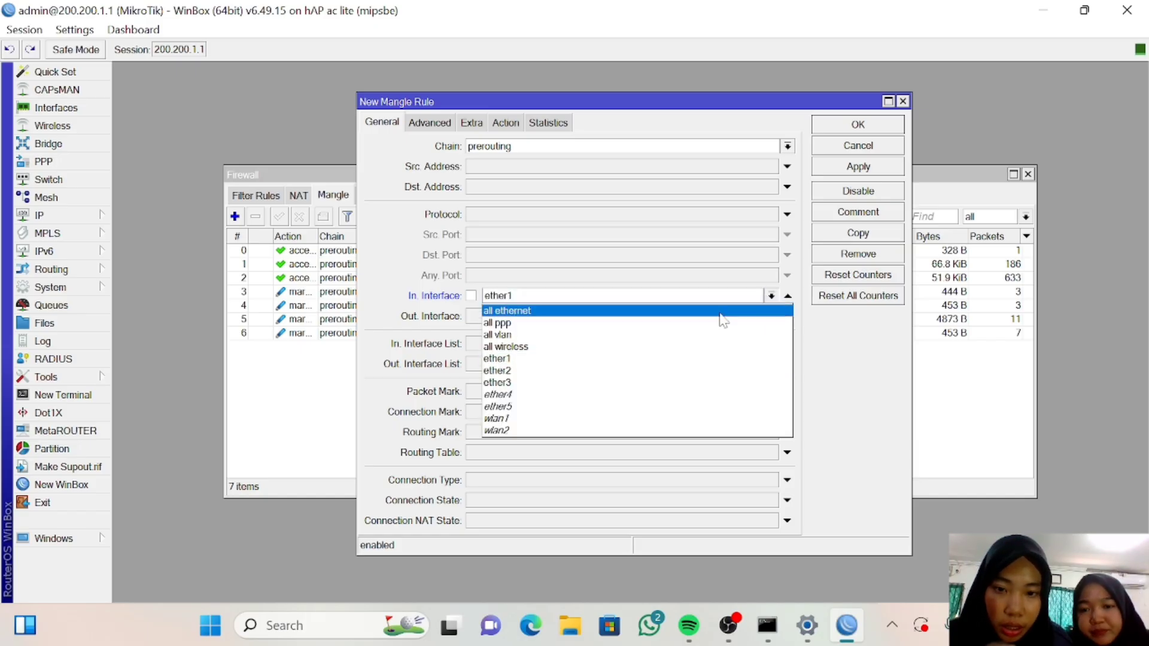
{"action": "left_click", "coordinate": [693, 388]}
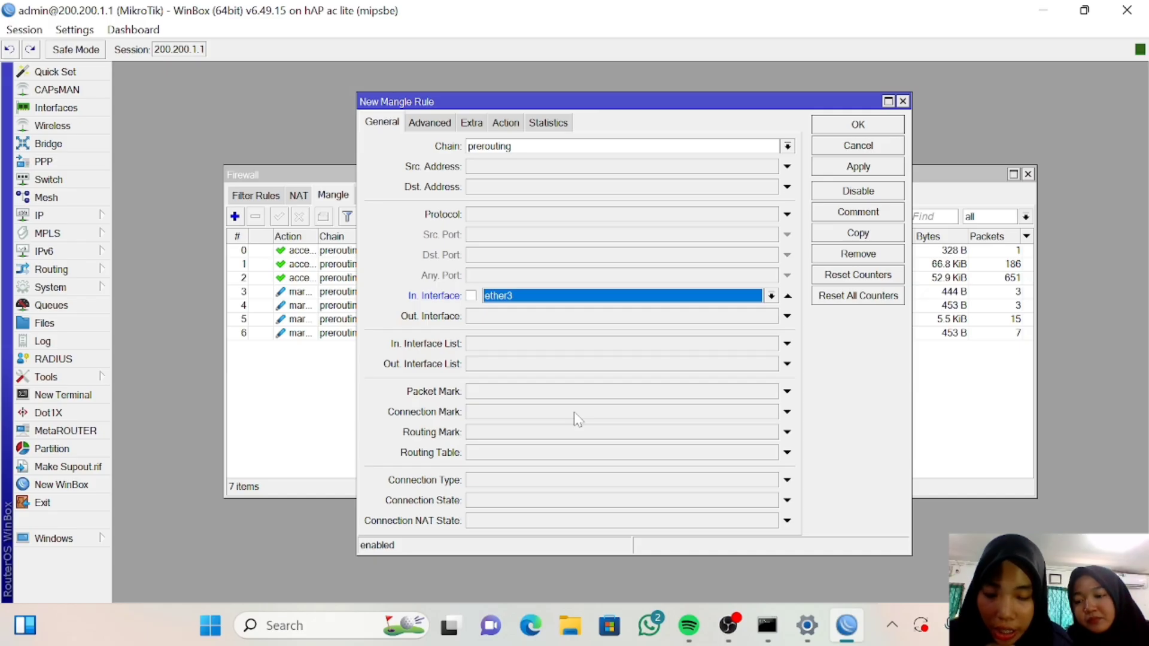
{"action": "left_click", "coordinate": [786, 412]}
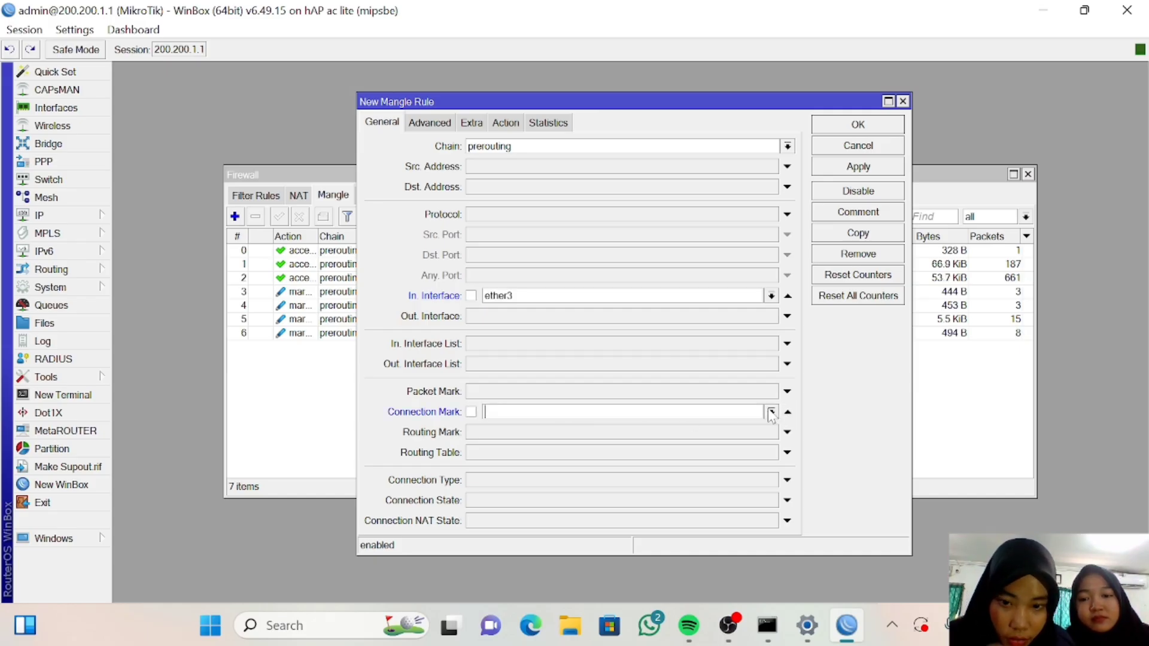
{"action": "left_click", "coordinate": [771, 413]}
{"action": "left_click", "coordinate": [736, 427]}
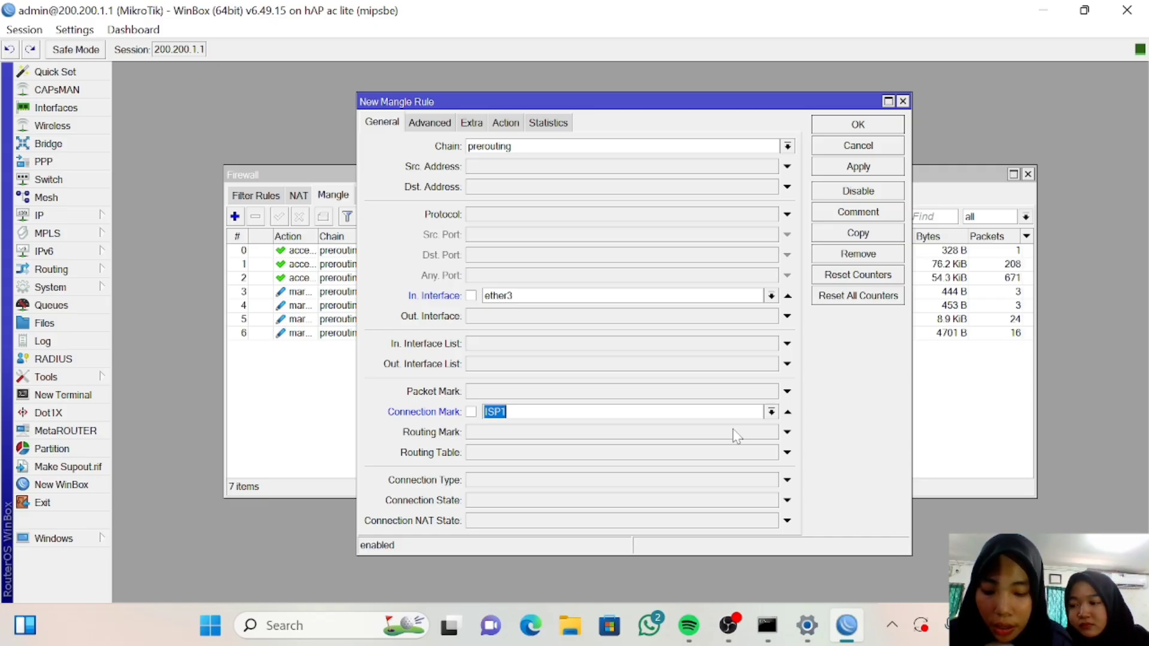
Set the ISP1 rule's action to mark routing with the new routing mark ke-ISP1, and save the rule.
{"action": "left_click", "coordinate": [512, 124]}
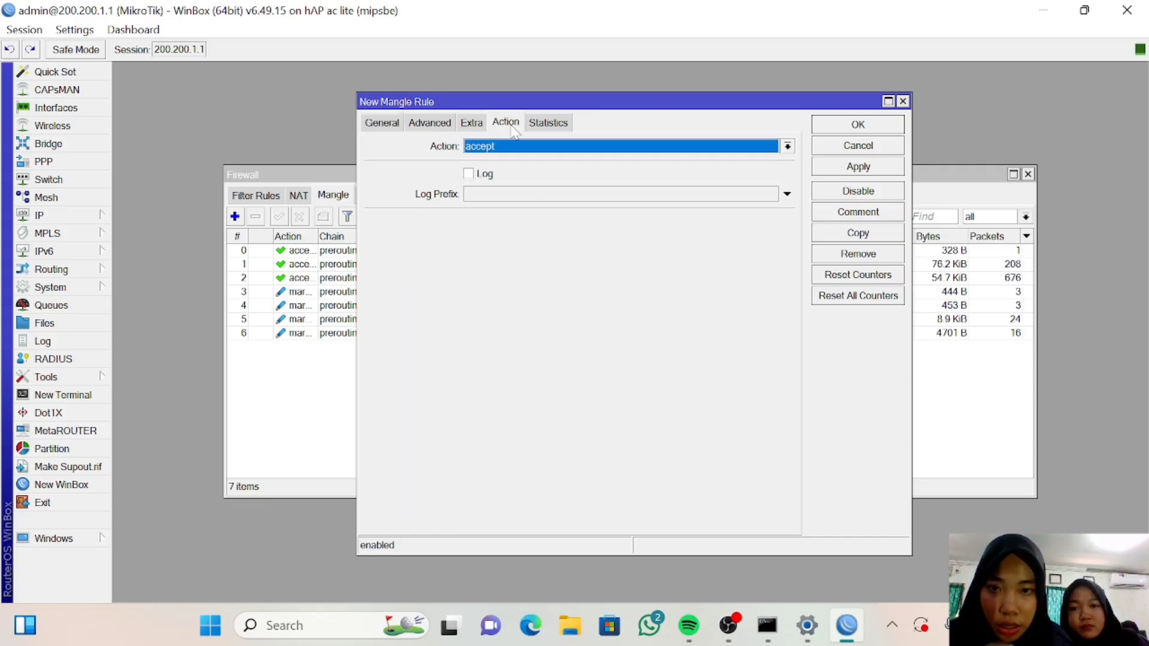
{"action": "left_click", "coordinate": [538, 149]}
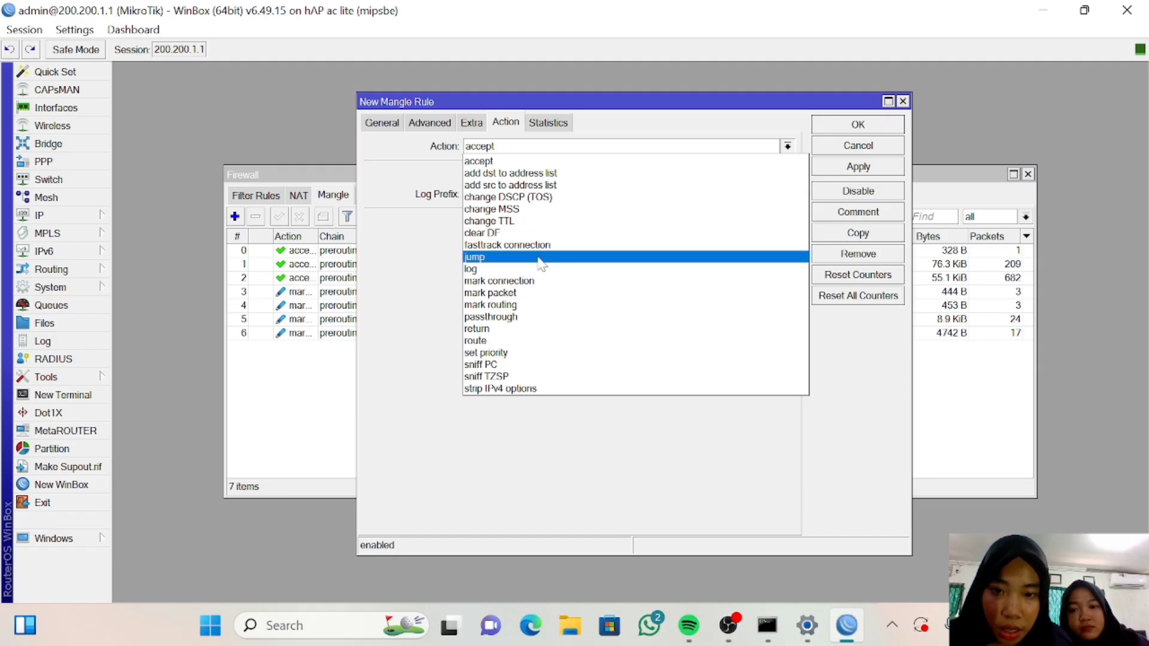
{"action": "left_click", "coordinate": [555, 306]}
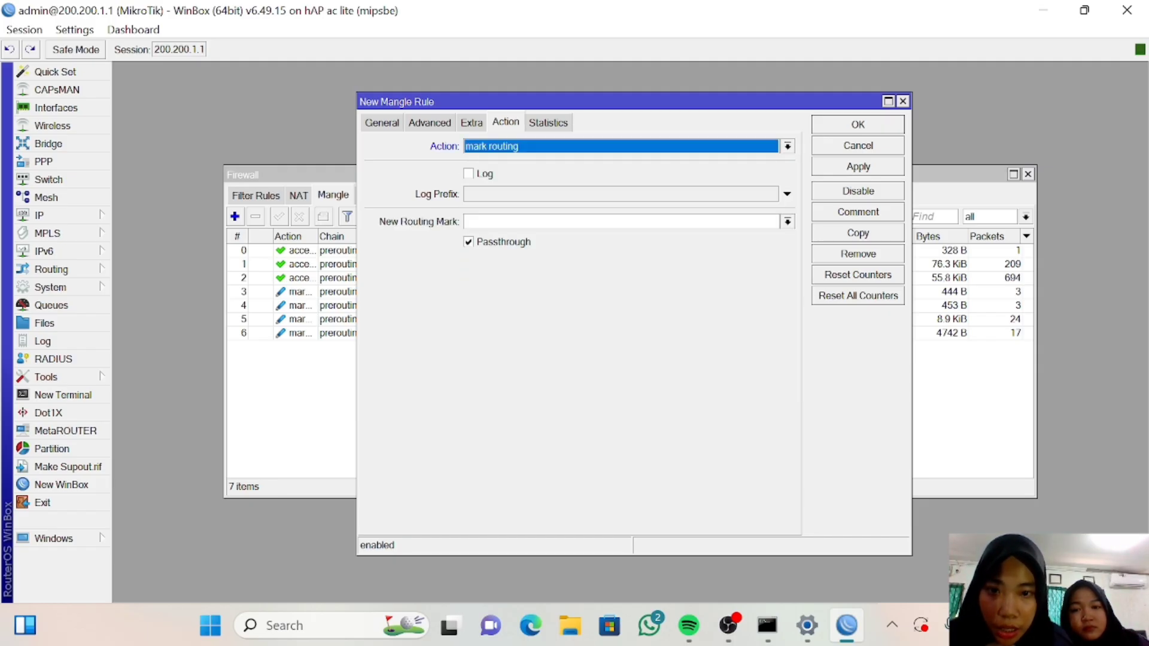
{"action": "left_click", "coordinate": [547, 222]}
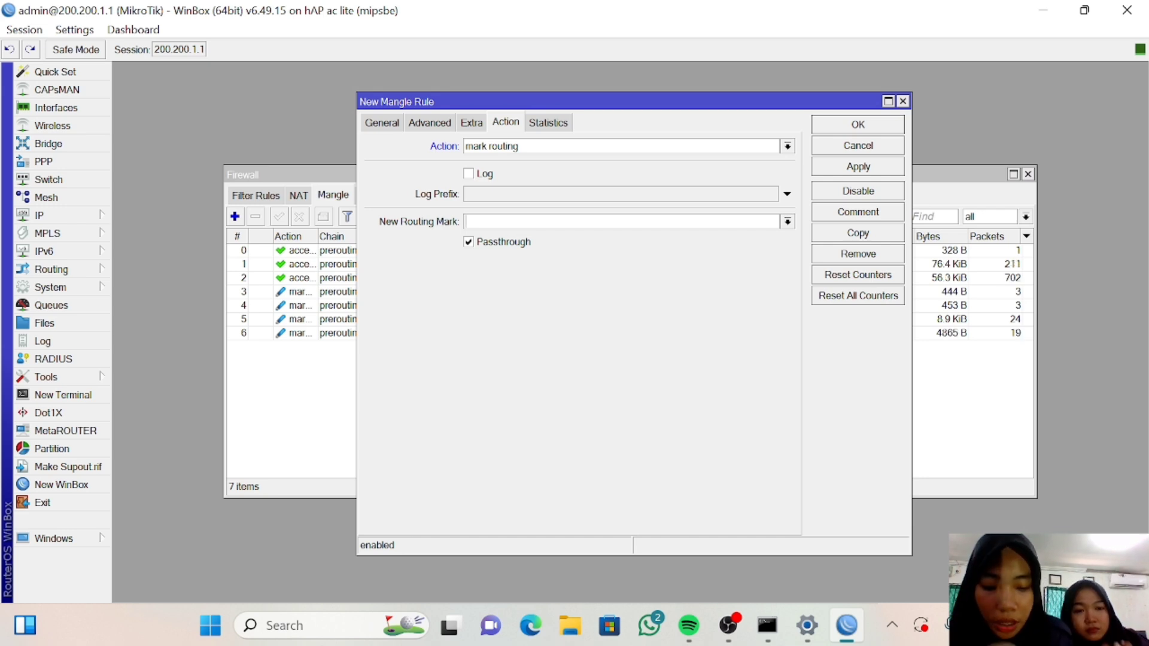
{"action": "type", "text": "ke-"}
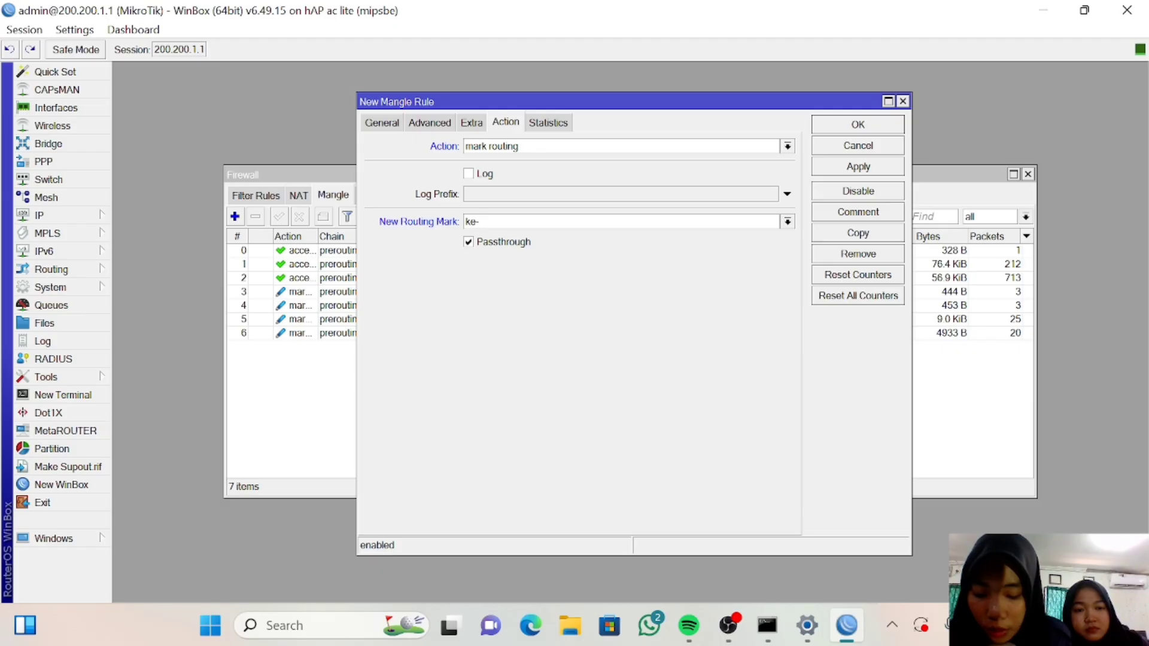
{"action": "type", "text": "IS"}
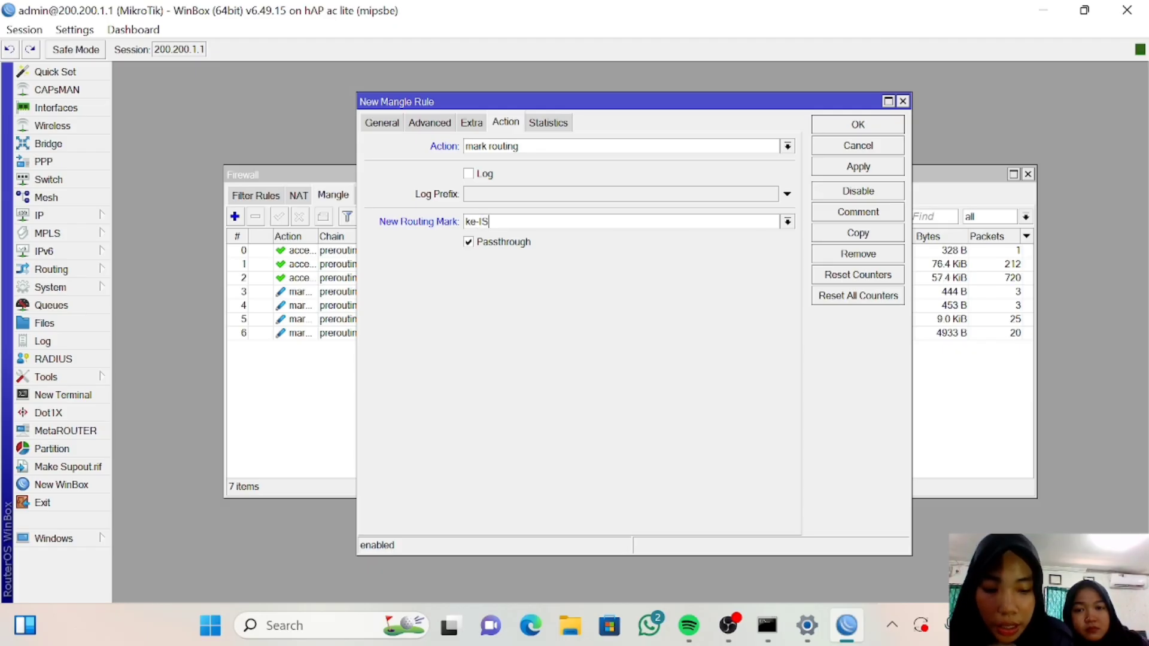
{"action": "type", "text": "P1"}
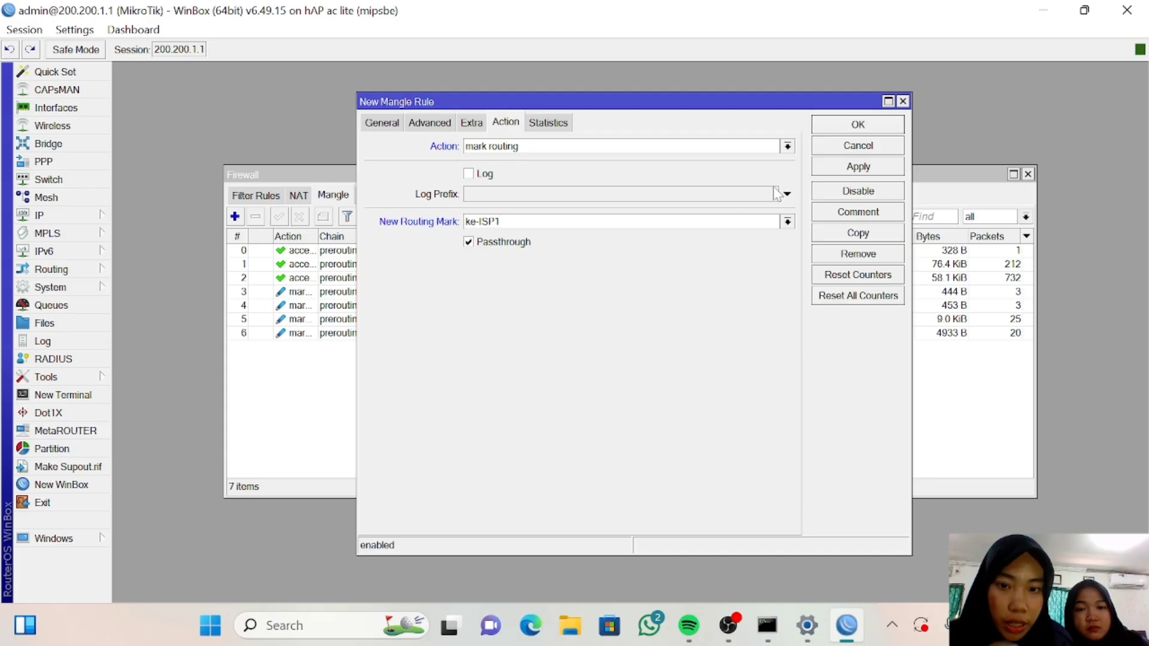
{"action": "left_click", "coordinate": [839, 168]}
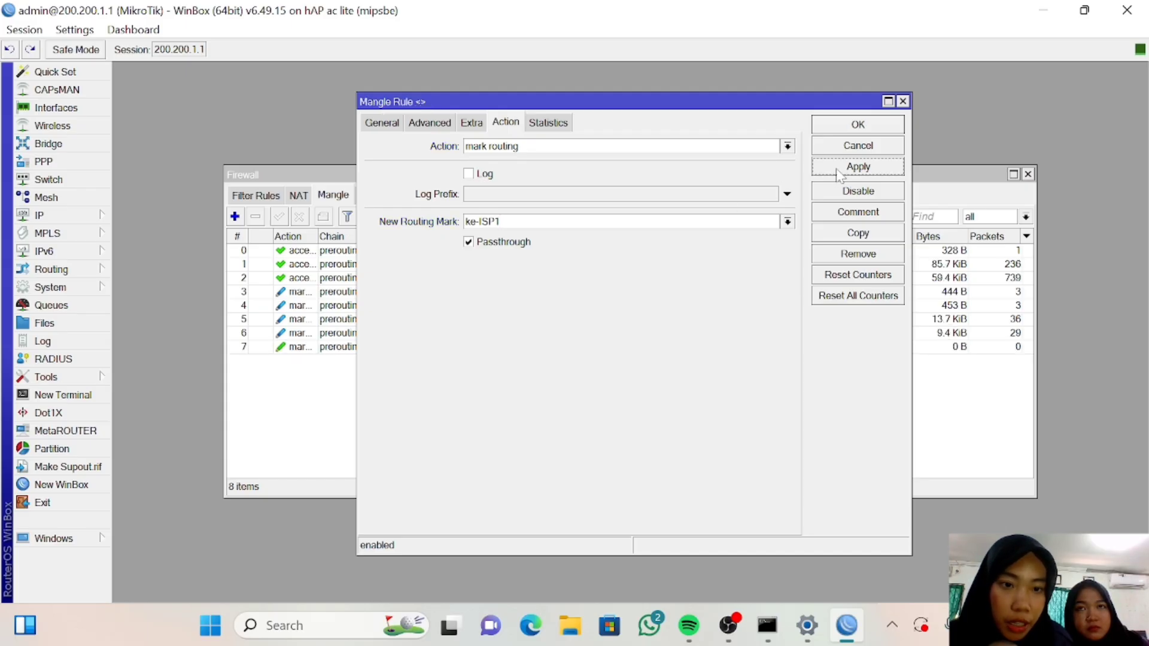
{"action": "left_click", "coordinate": [845, 127]}
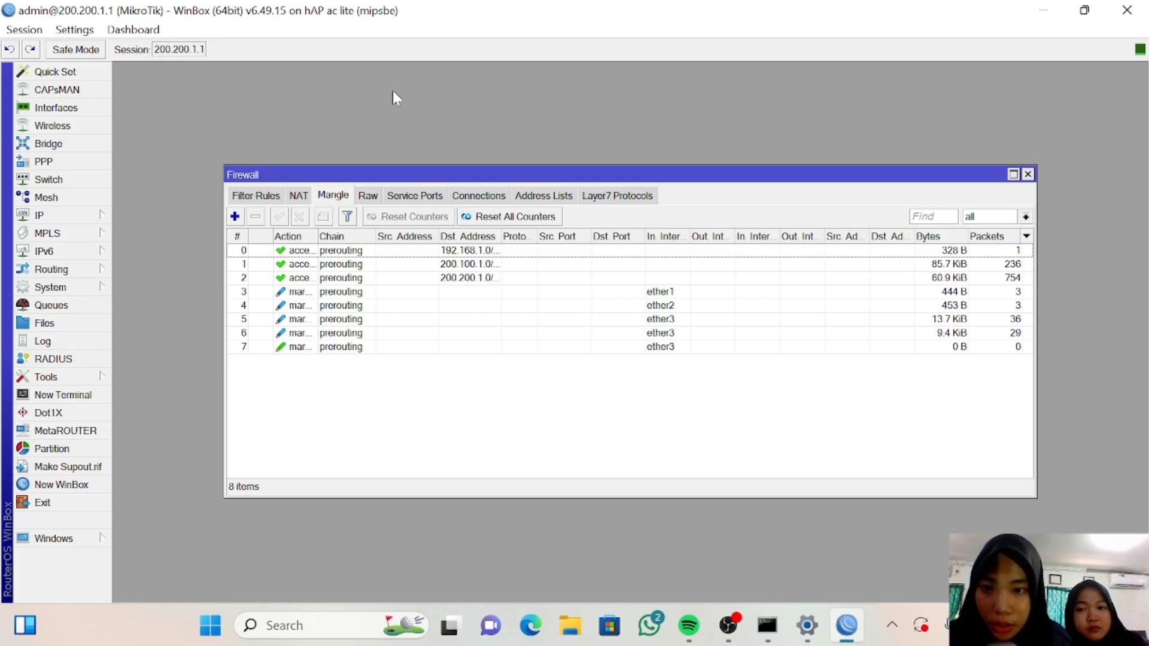
Add another prerouting mangle rule with ether3 as its incoming interface and ISP2 as the connection mark to match.
{"action": "left_click", "coordinate": [235, 217]}
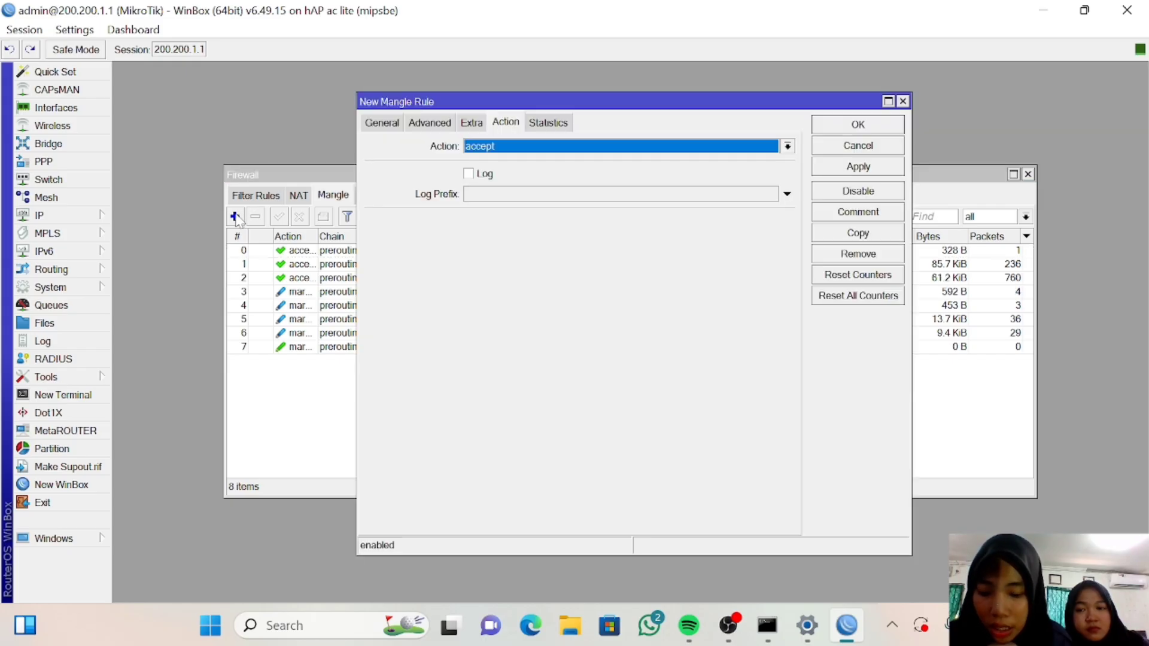
{"action": "left_click", "coordinate": [389, 124]}
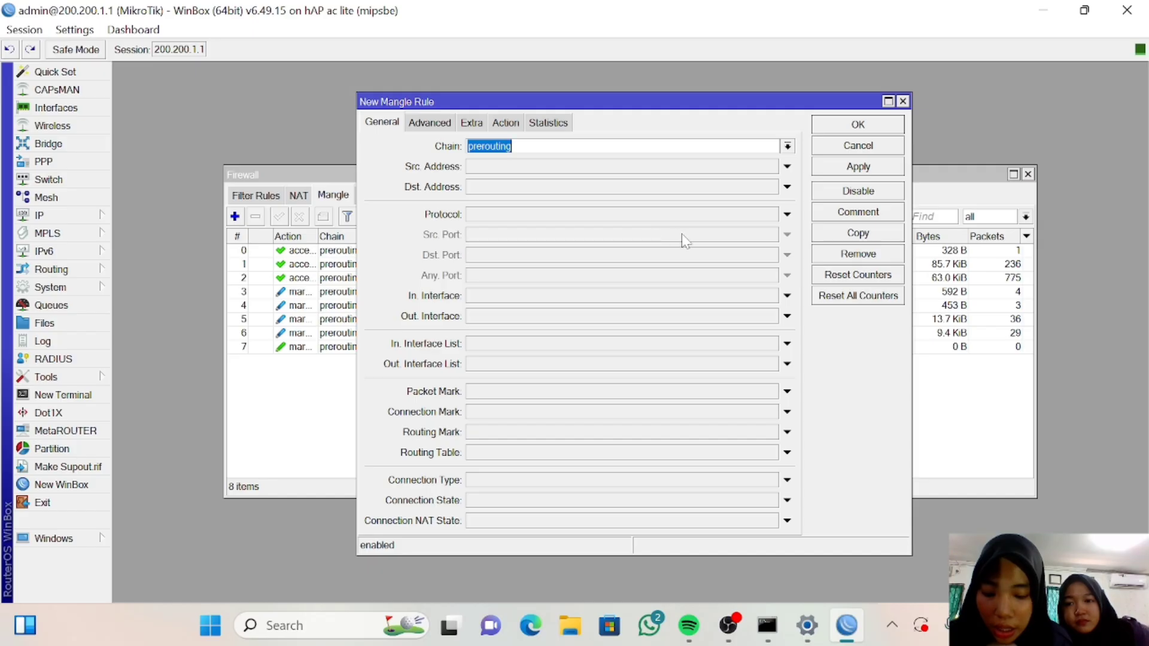
{"action": "left_click", "coordinate": [788, 297]}
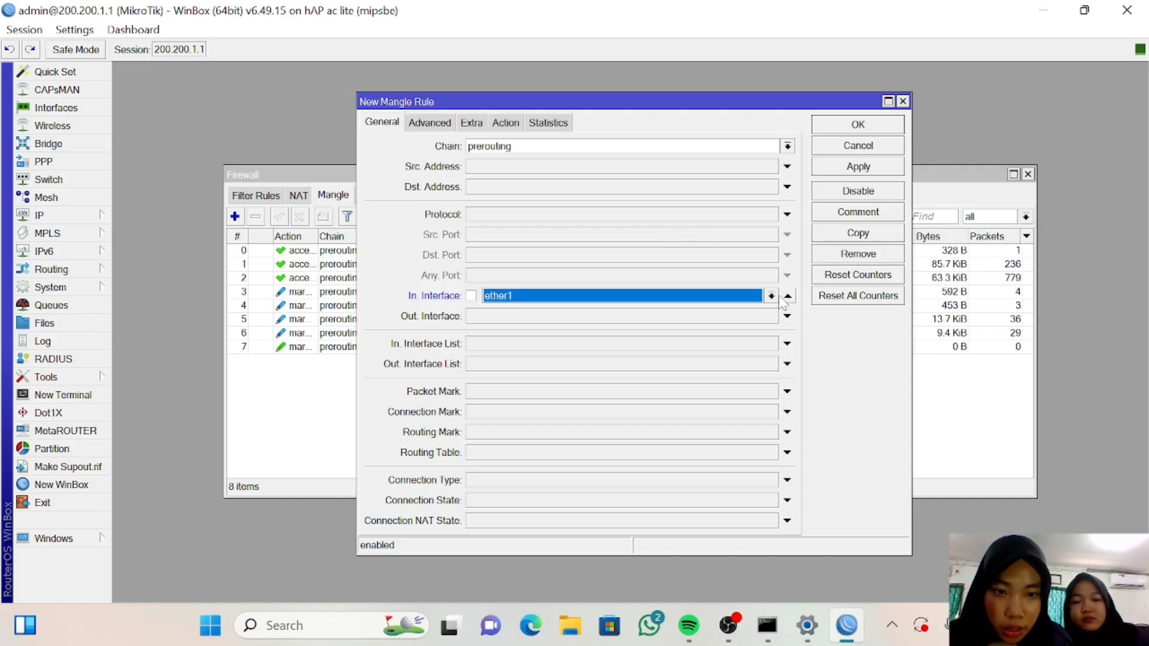
{"action": "left_click", "coordinate": [771, 296]}
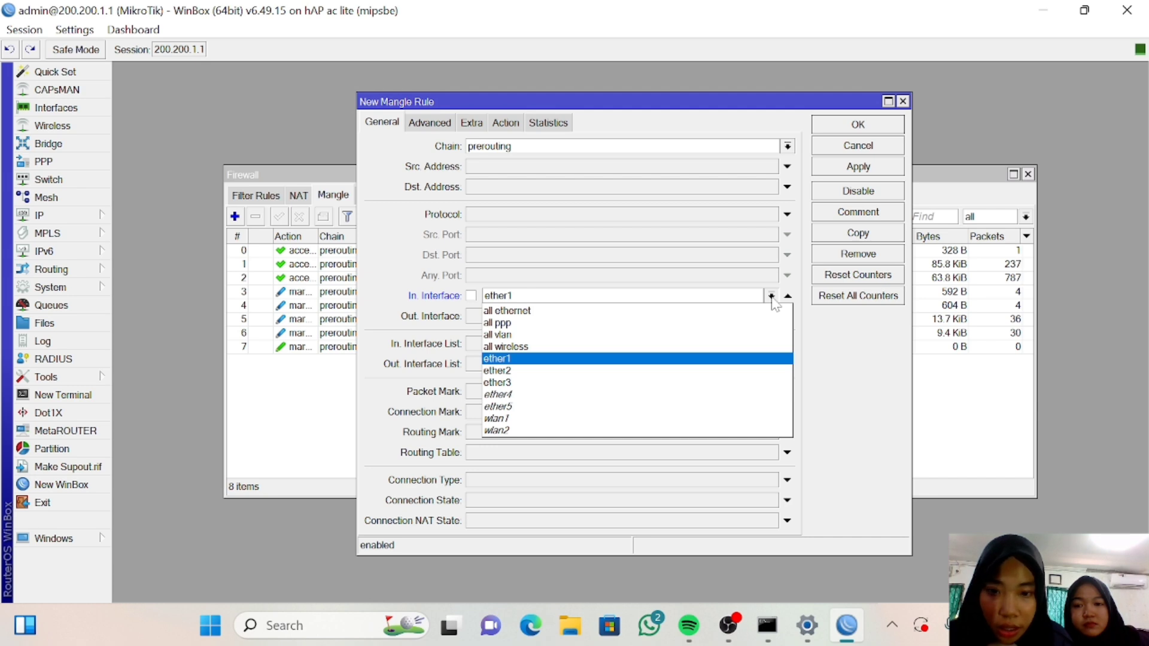
{"action": "left_click", "coordinate": [655, 383]}
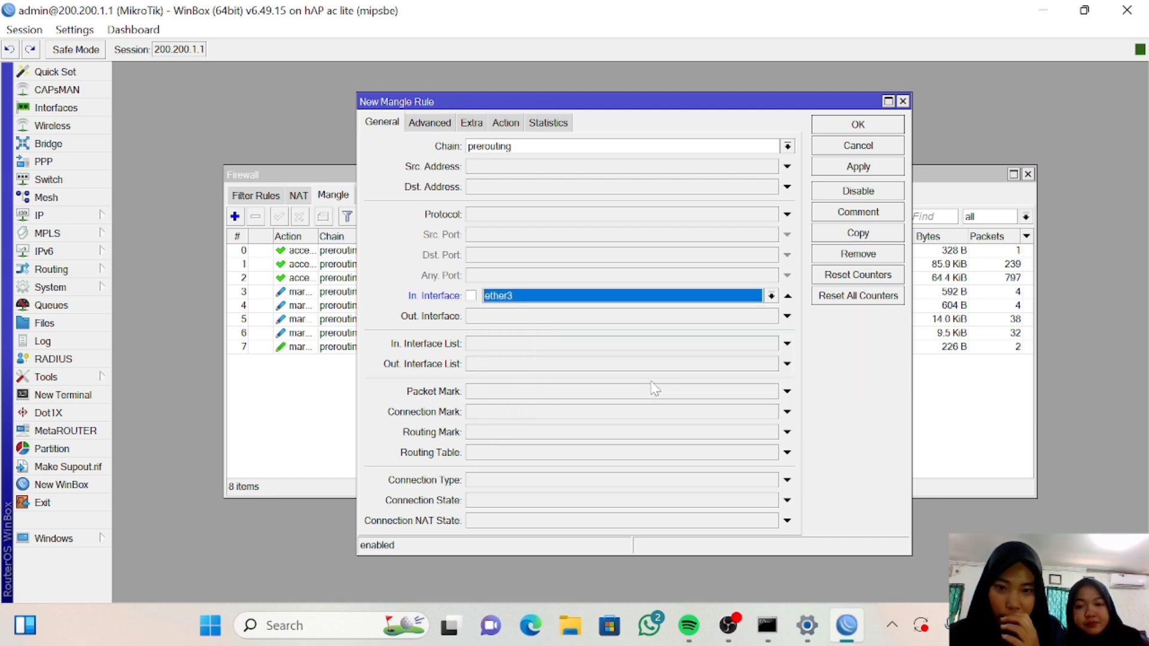
{"action": "left_click", "coordinate": [589, 416]}
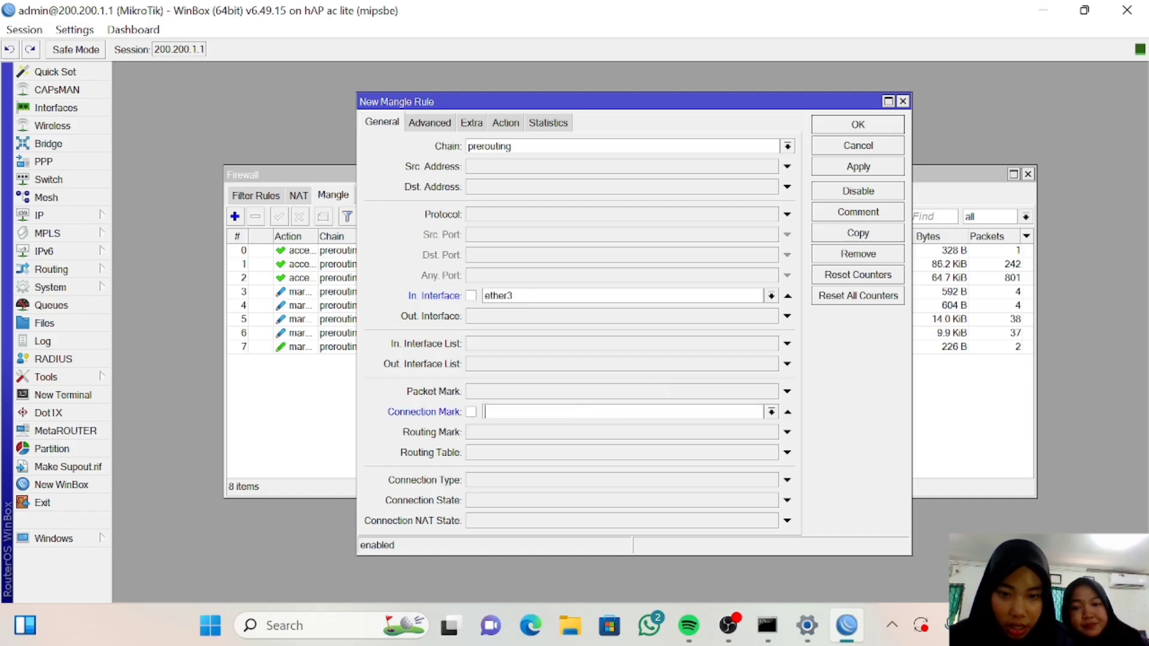
{"action": "left_click", "coordinate": [771, 413]}
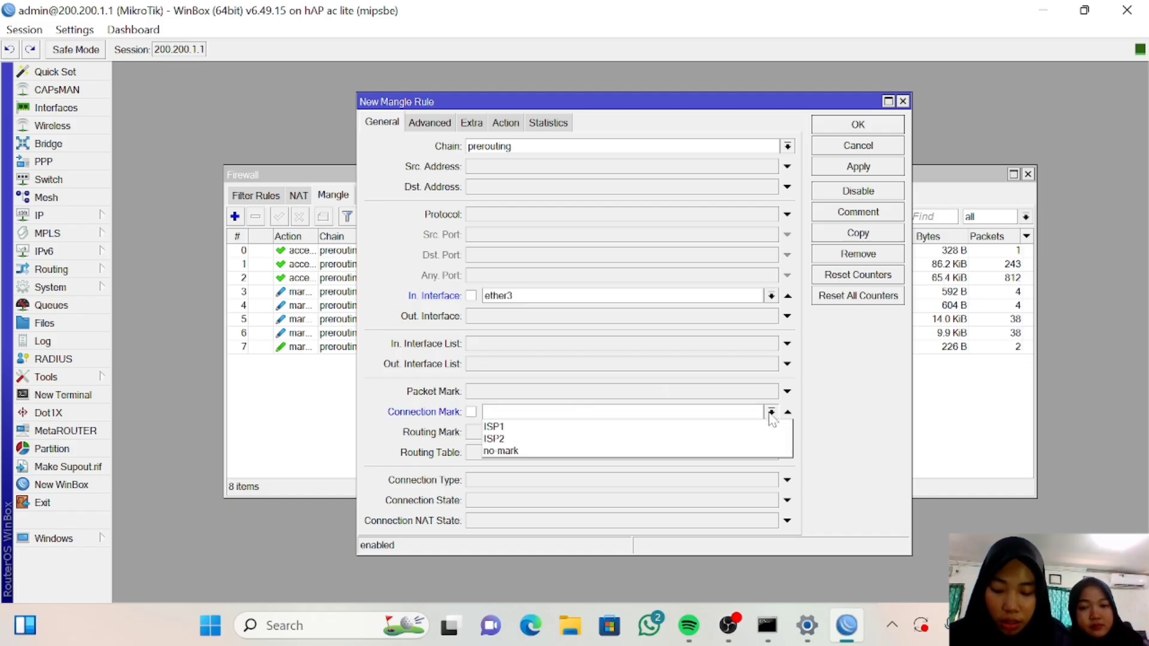
{"action": "left_click", "coordinate": [696, 441]}
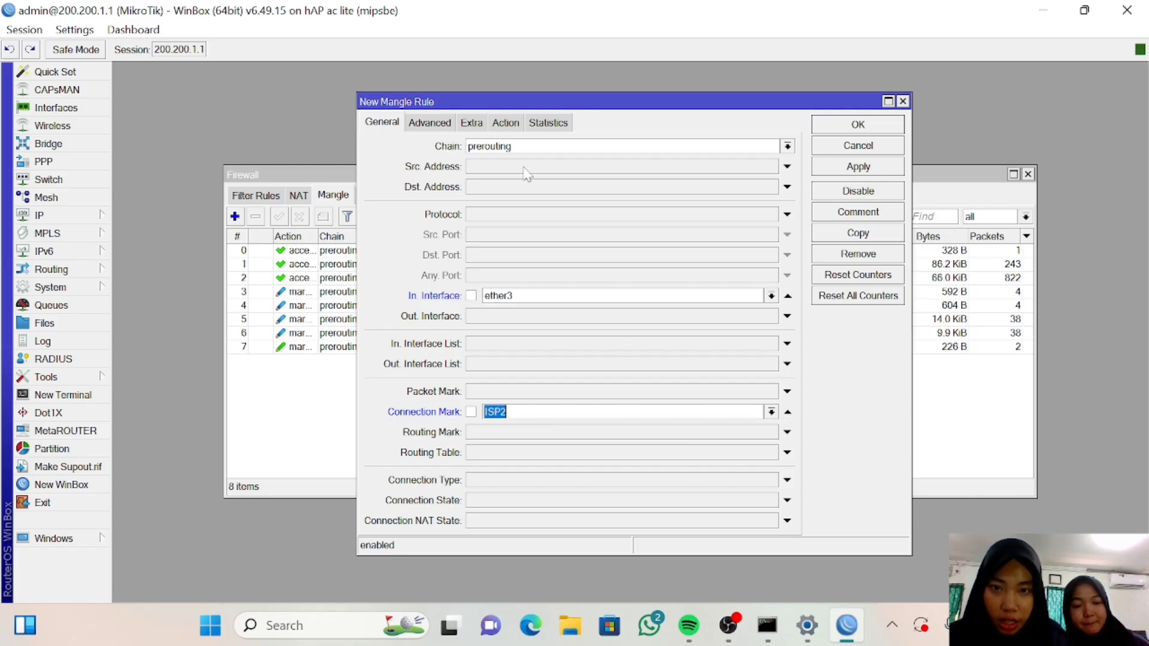
Set the ISP2 rule's action to mark routing with the new routing mark ke-ISP2, and save the rule.
{"action": "left_click", "coordinate": [506, 123]}
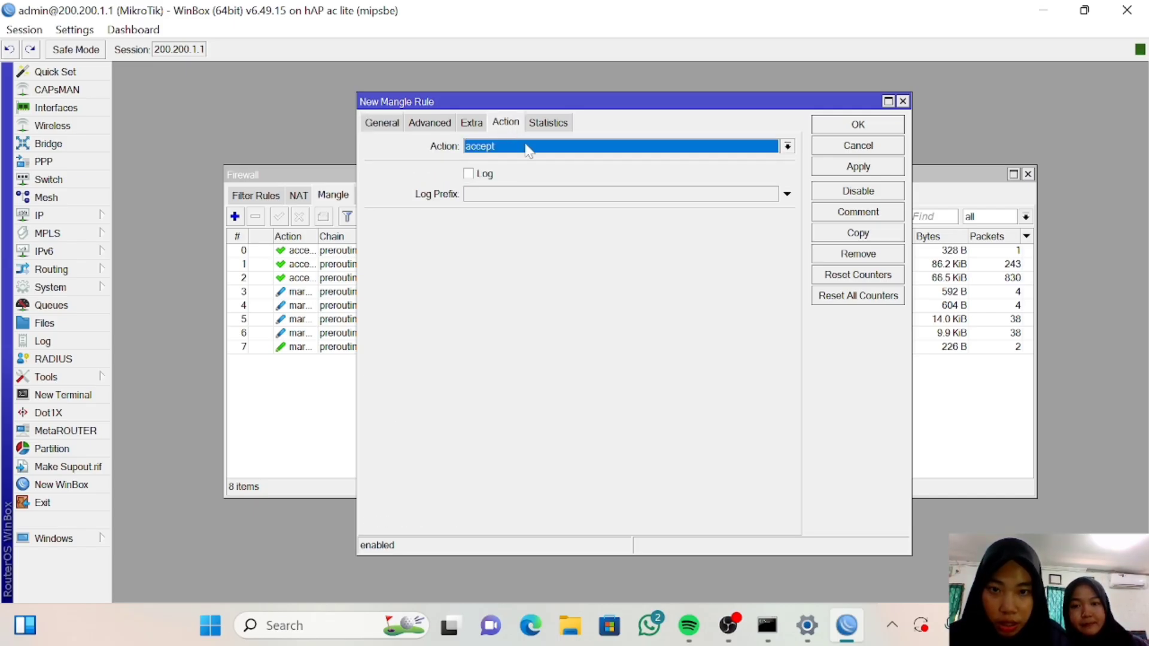
{"action": "left_click", "coordinate": [525, 147]}
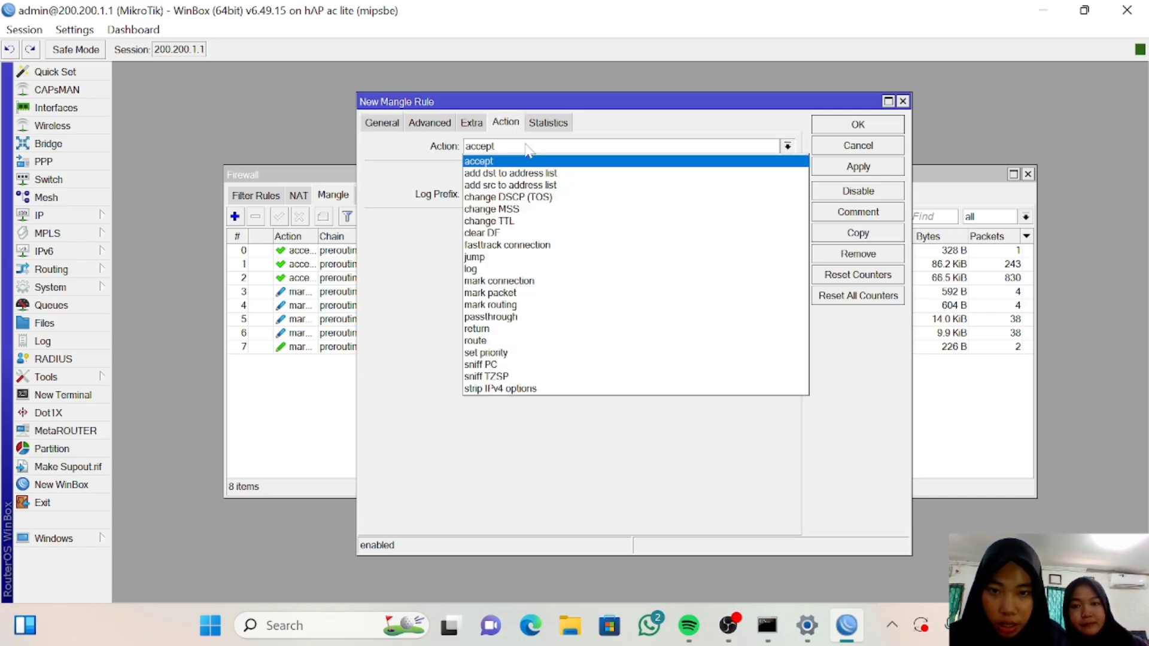
{"action": "left_click", "coordinate": [537, 305]}
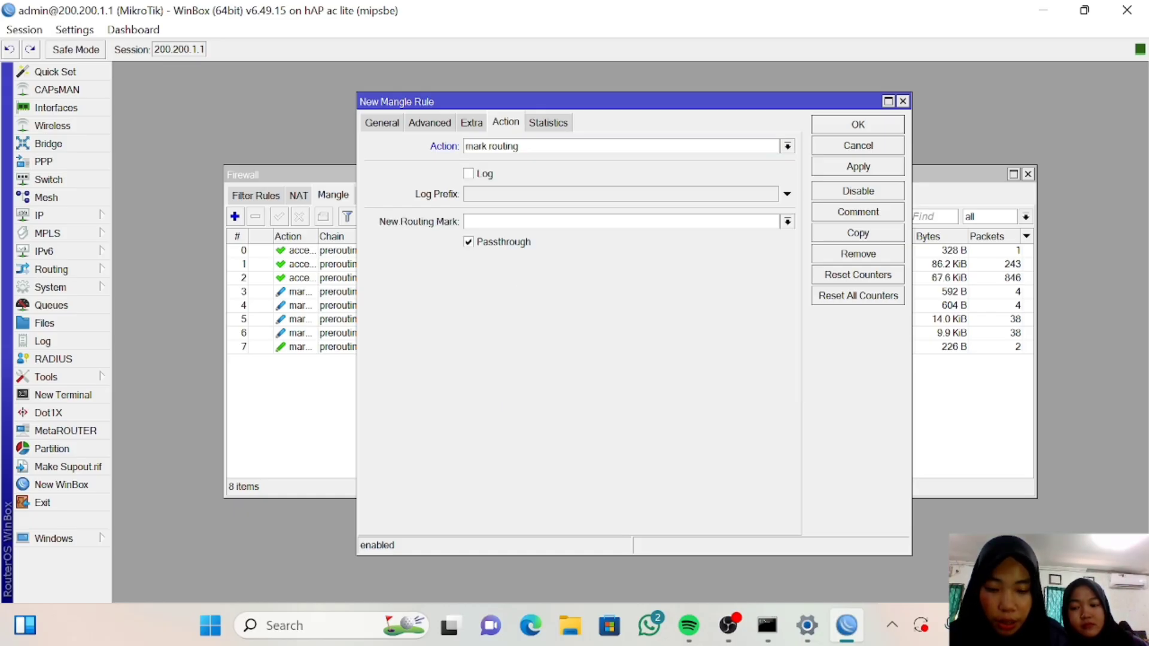
{"action": "type", "text": "k"}
{"action": "key", "text": "BackSpace"}
{"action": "type", "text": "k"}
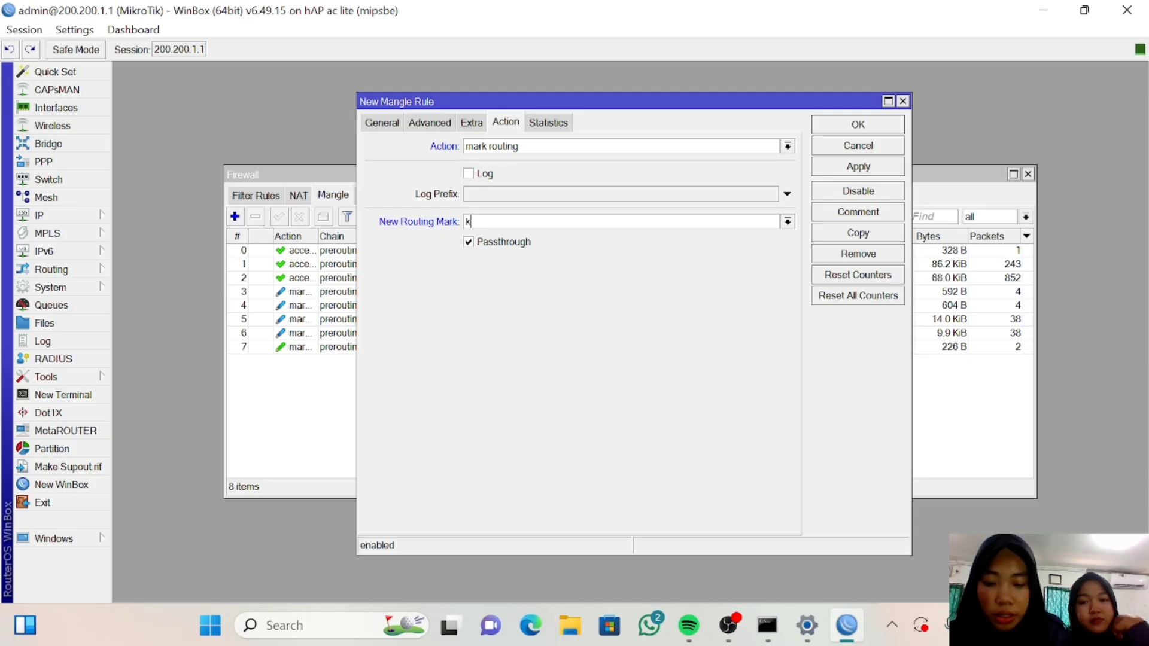
{"action": "type", "text": "e-IS"}
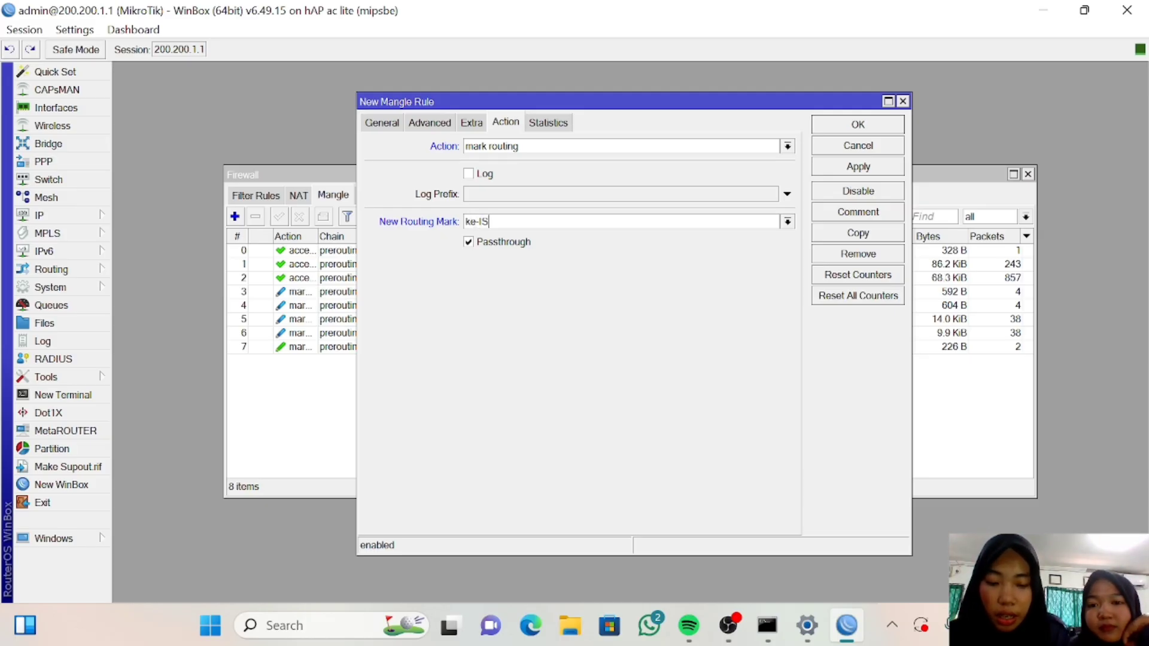
{"action": "type", "text": "P2"}
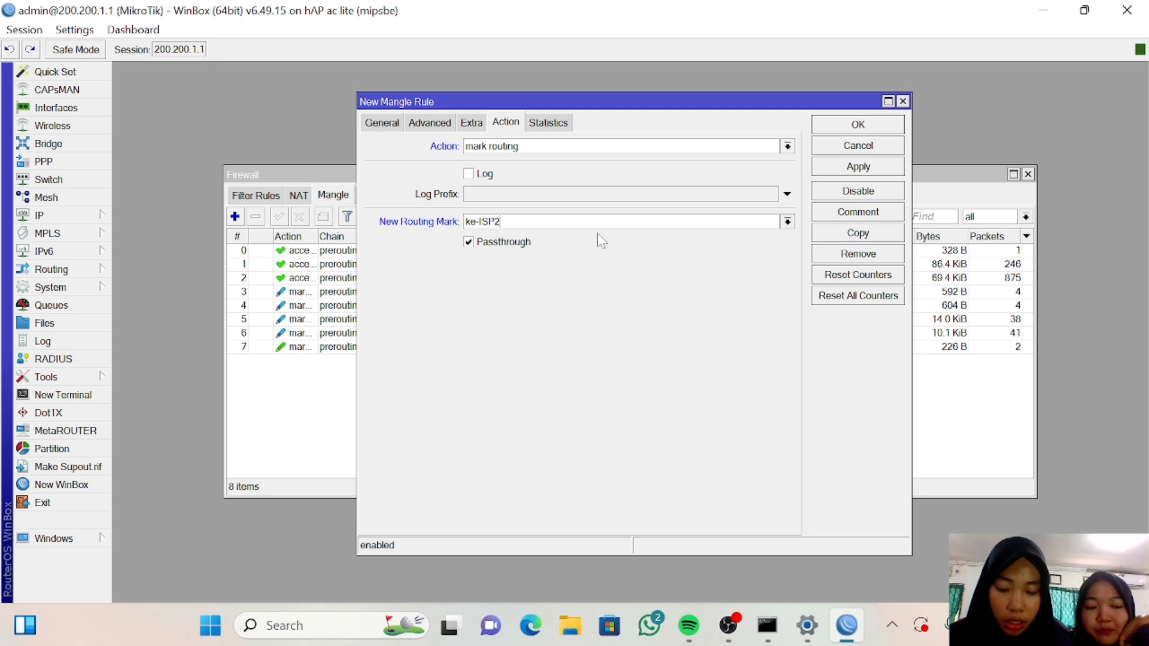
{"action": "left_click", "coordinate": [836, 170]}
{"action": "left_click", "coordinate": [850, 128]}
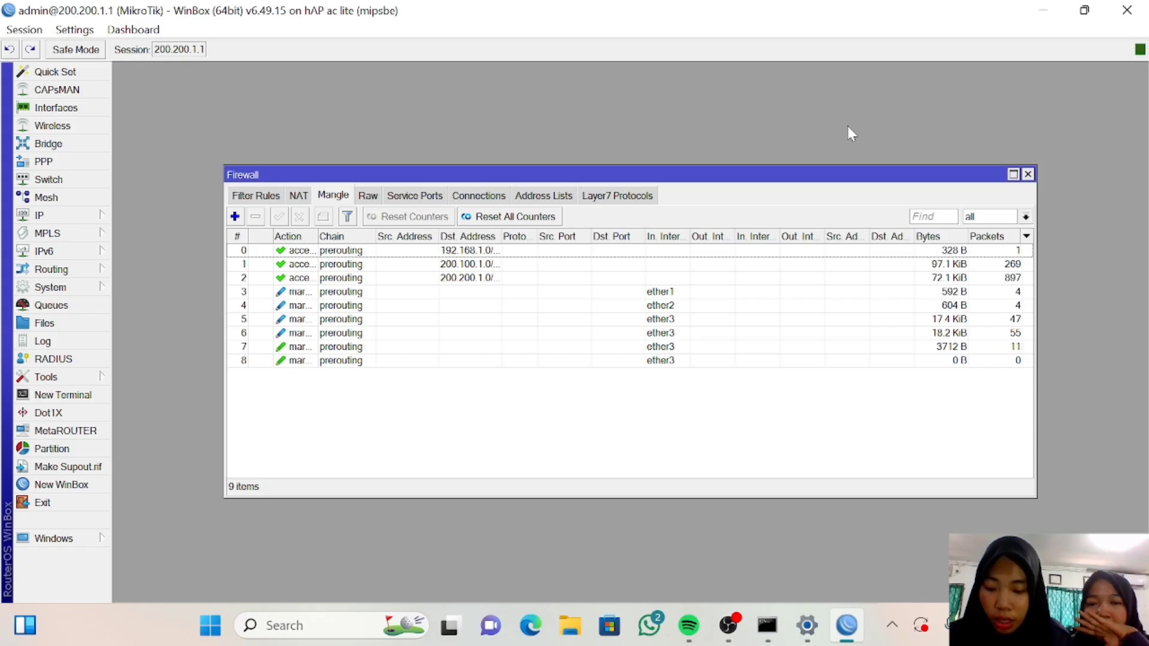
Add a new mangle rule on the output chain with ISP1 as the connection mark to match.
{"action": "left_click", "coordinate": [235, 218]}
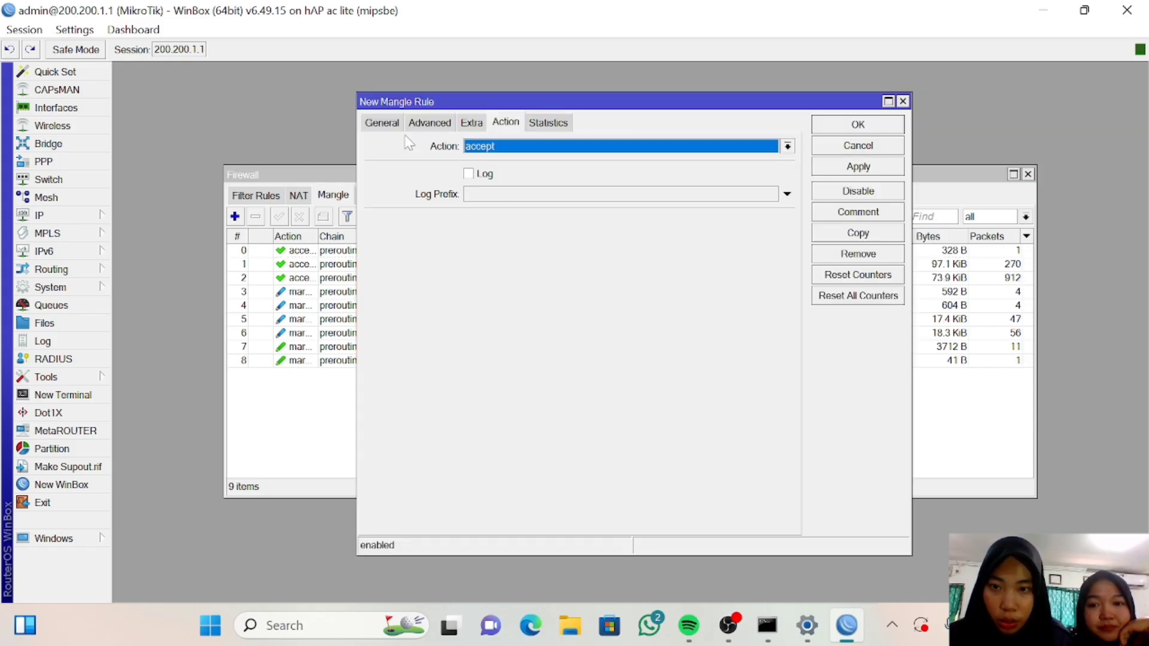
{"action": "left_click", "coordinate": [387, 126]}
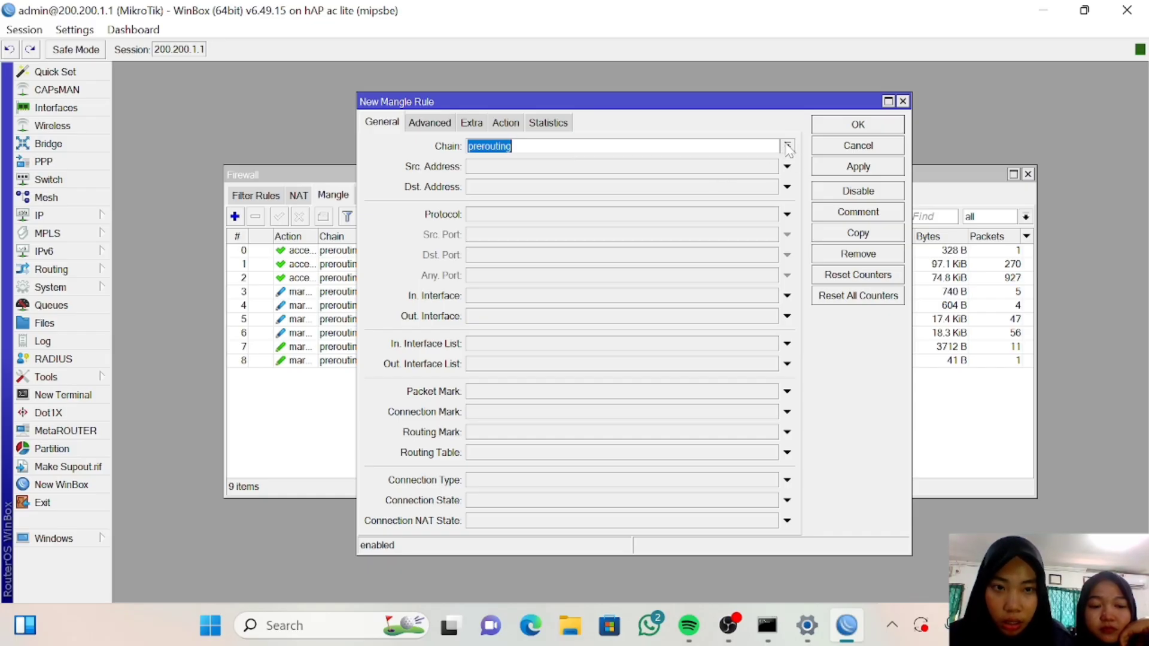
{"action": "left_click", "coordinate": [788, 148]}
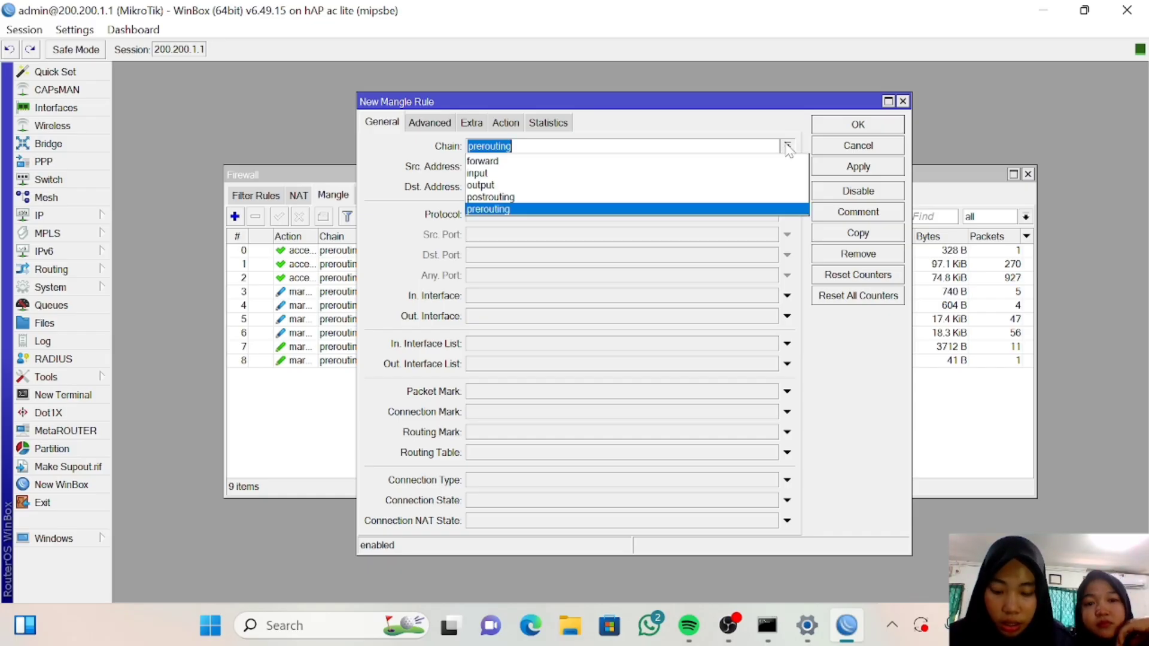
{"action": "left_click", "coordinate": [710, 186]}
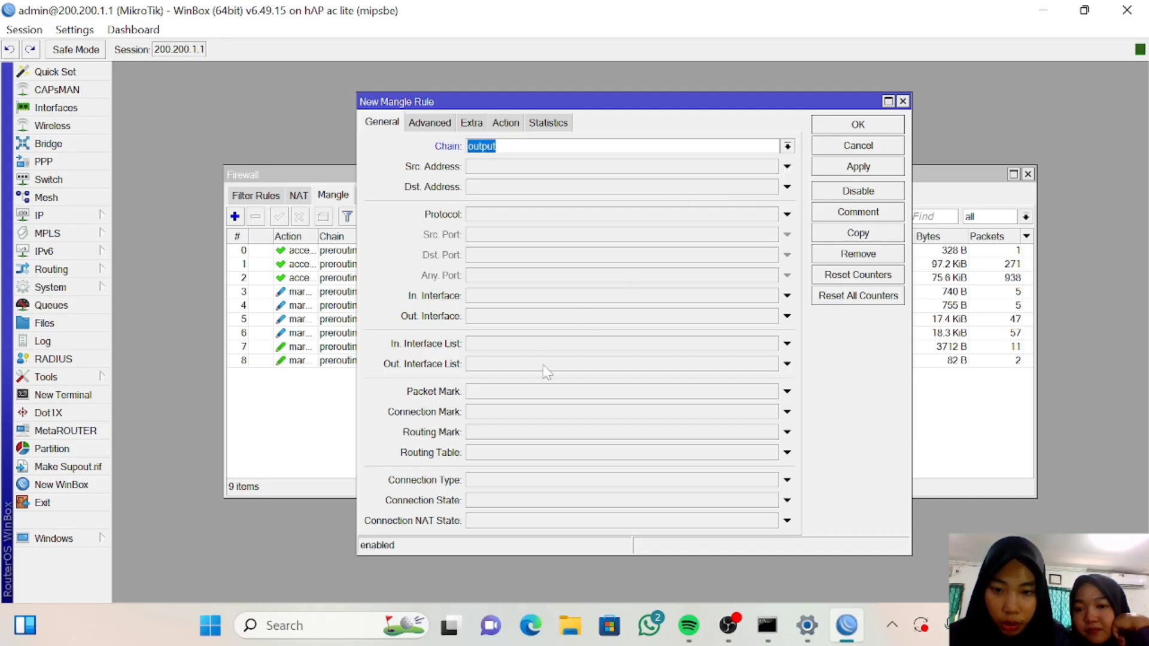
{"action": "left_click", "coordinate": [511, 413]}
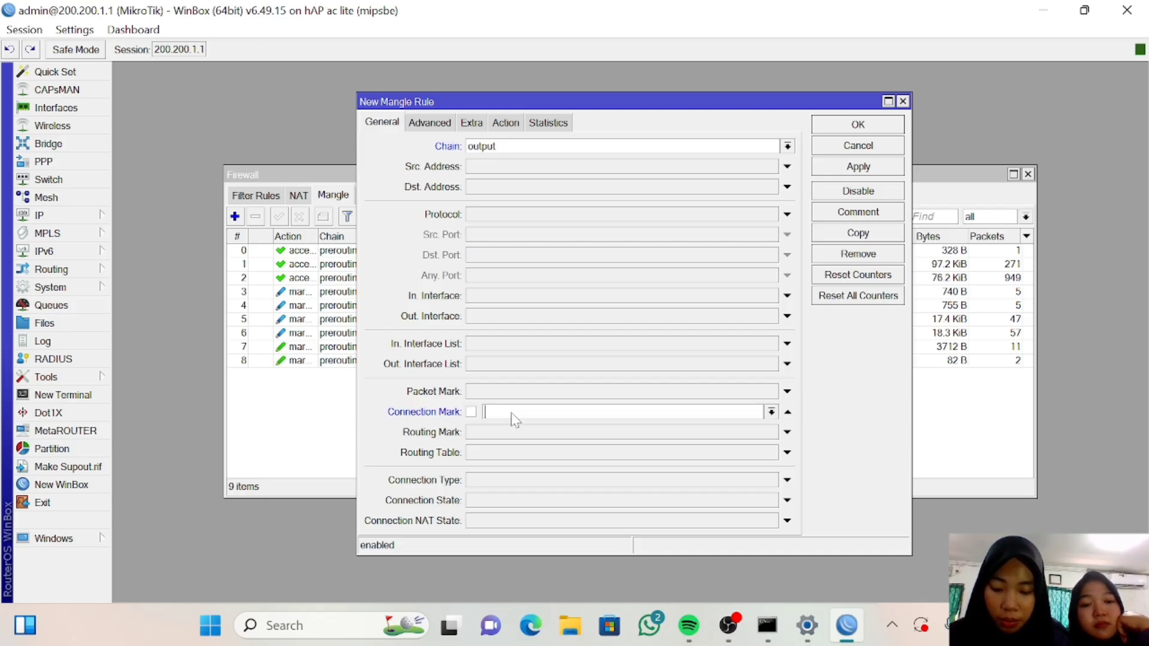
{"action": "left_click", "coordinate": [771, 412]}
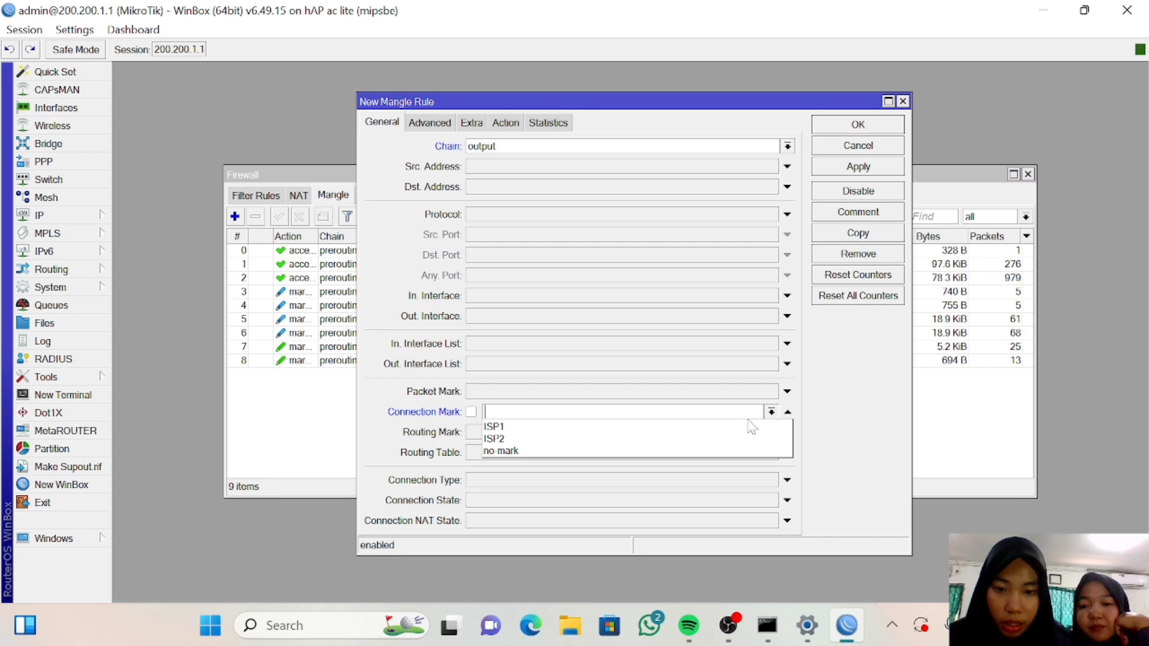
{"action": "left_click", "coordinate": [688, 427]}
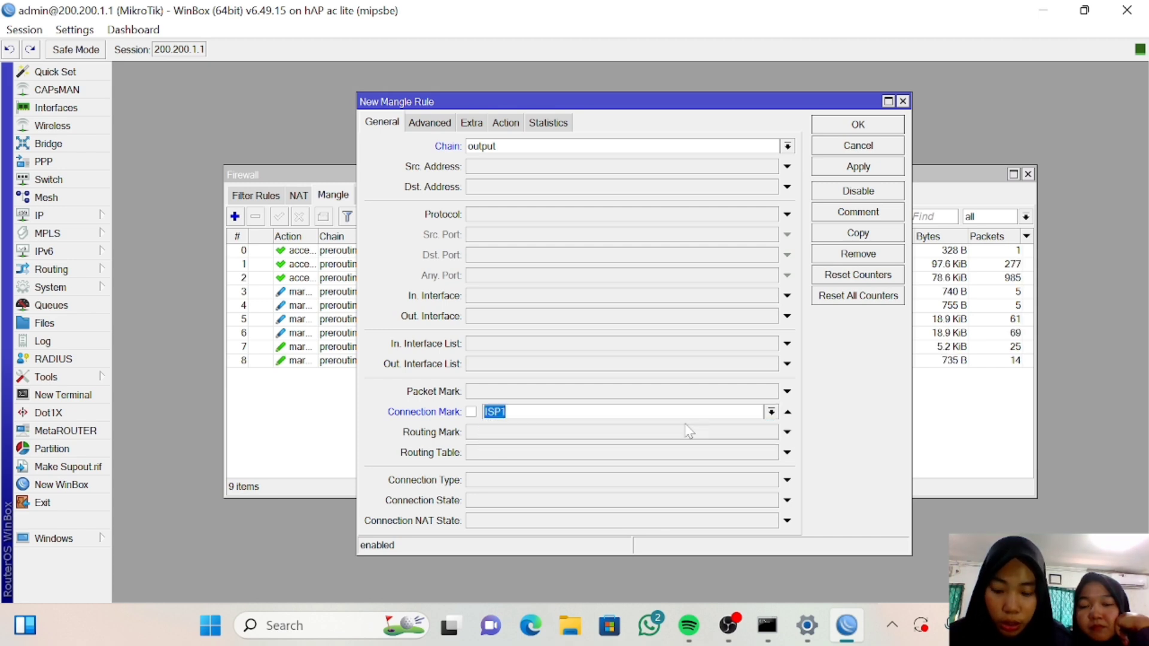
Set the ISP1 output rule's action to mark routing with the existing routing mark ke-ISP1, and save the rule.
{"action": "left_click", "coordinate": [505, 124]}
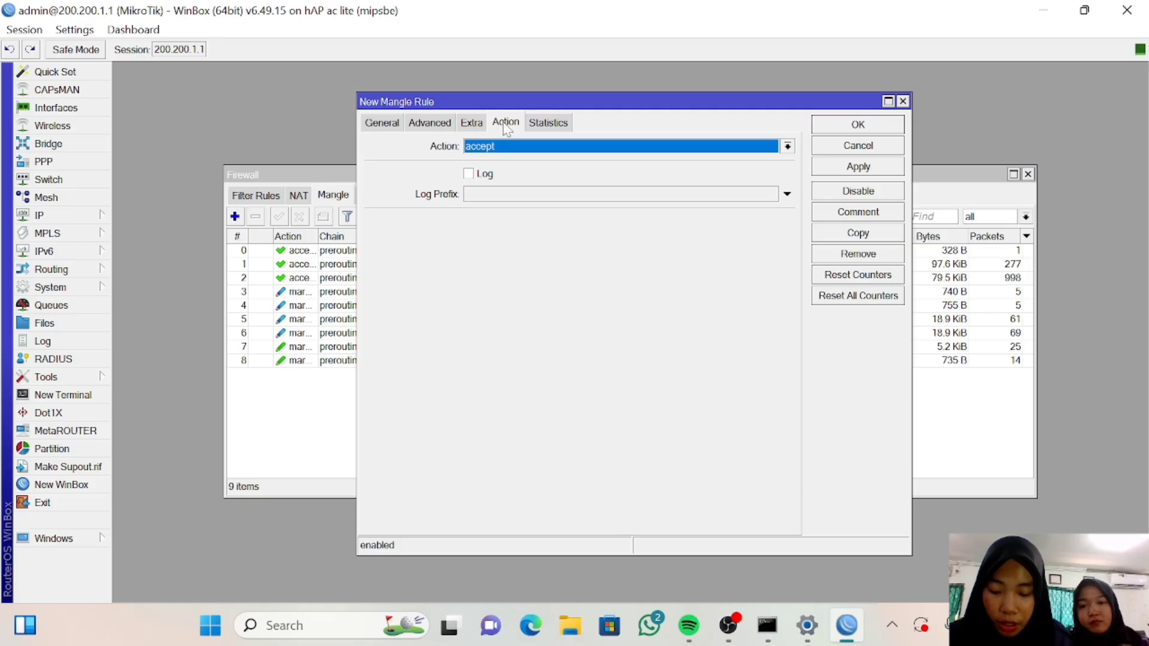
{"action": "left_click", "coordinate": [509, 149]}
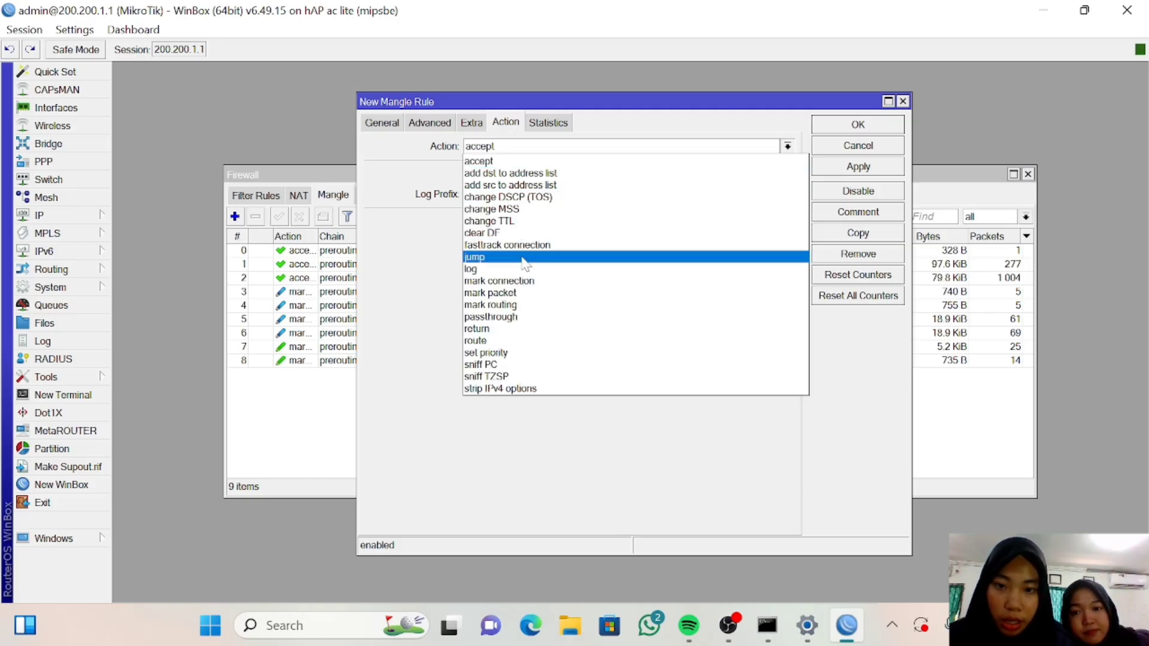
{"action": "left_click", "coordinate": [531, 305]}
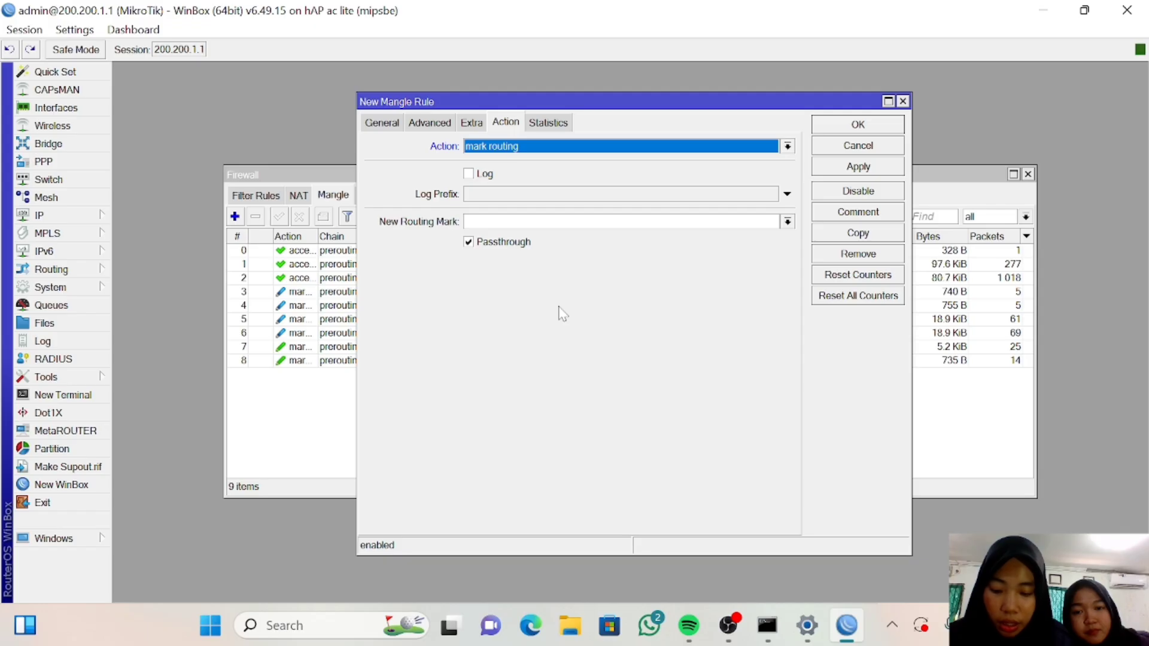
{"action": "left_click", "coordinate": [788, 222]}
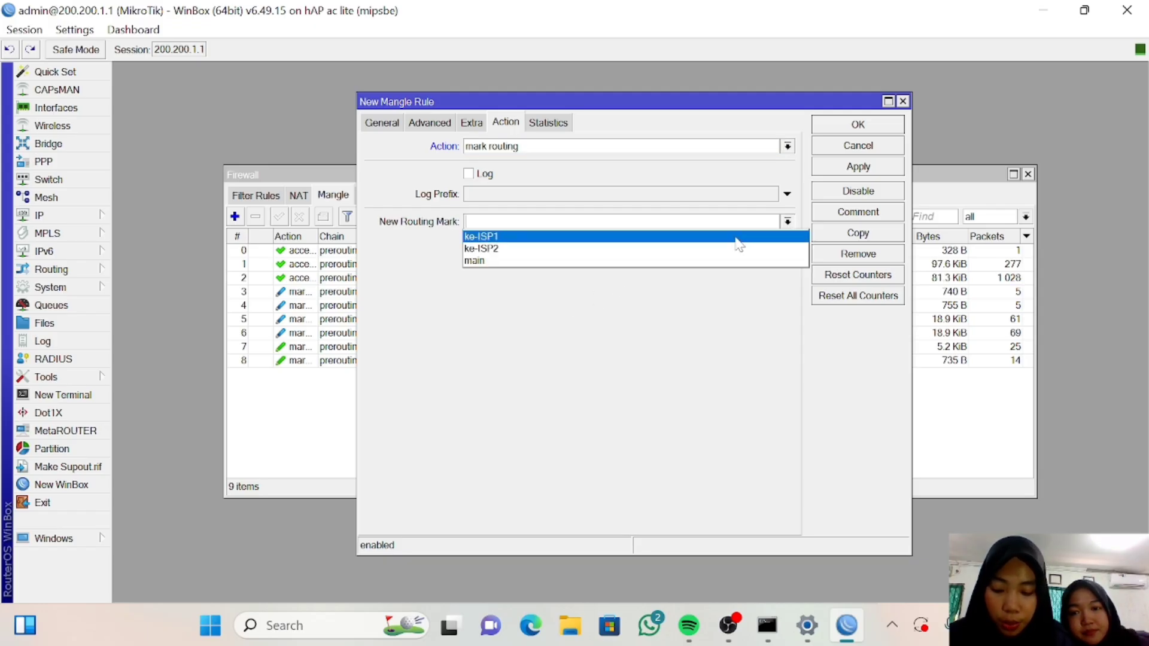
{"action": "left_click", "coordinate": [737, 237]}
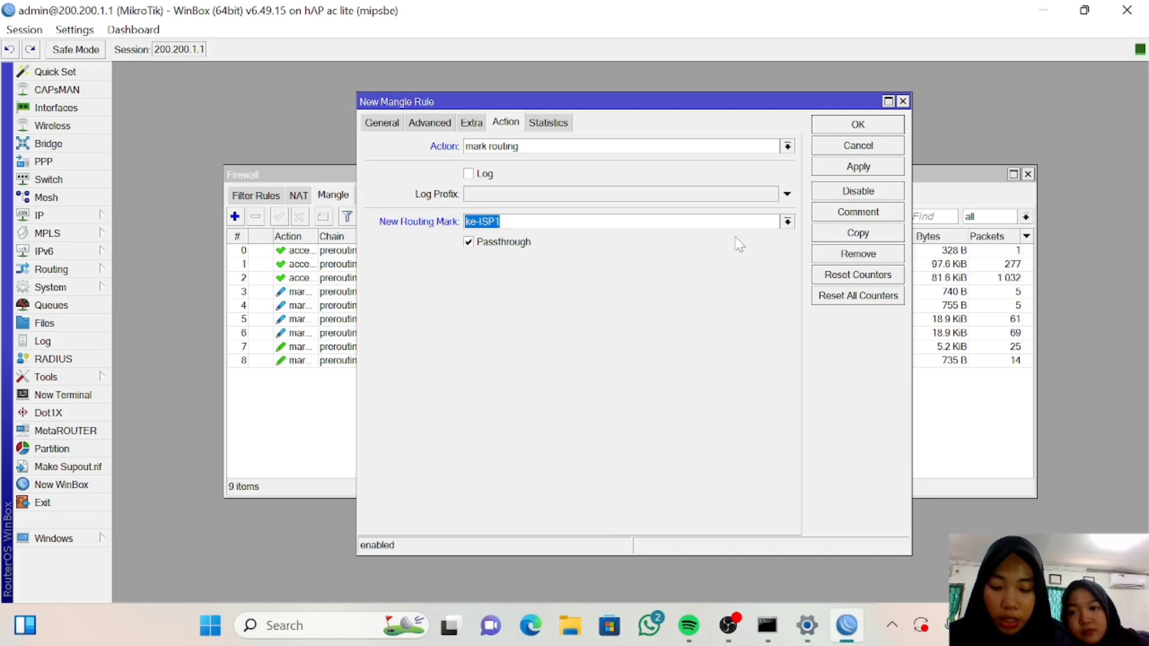
{"action": "left_click", "coordinate": [845, 169]}
{"action": "left_click", "coordinate": [855, 126]}
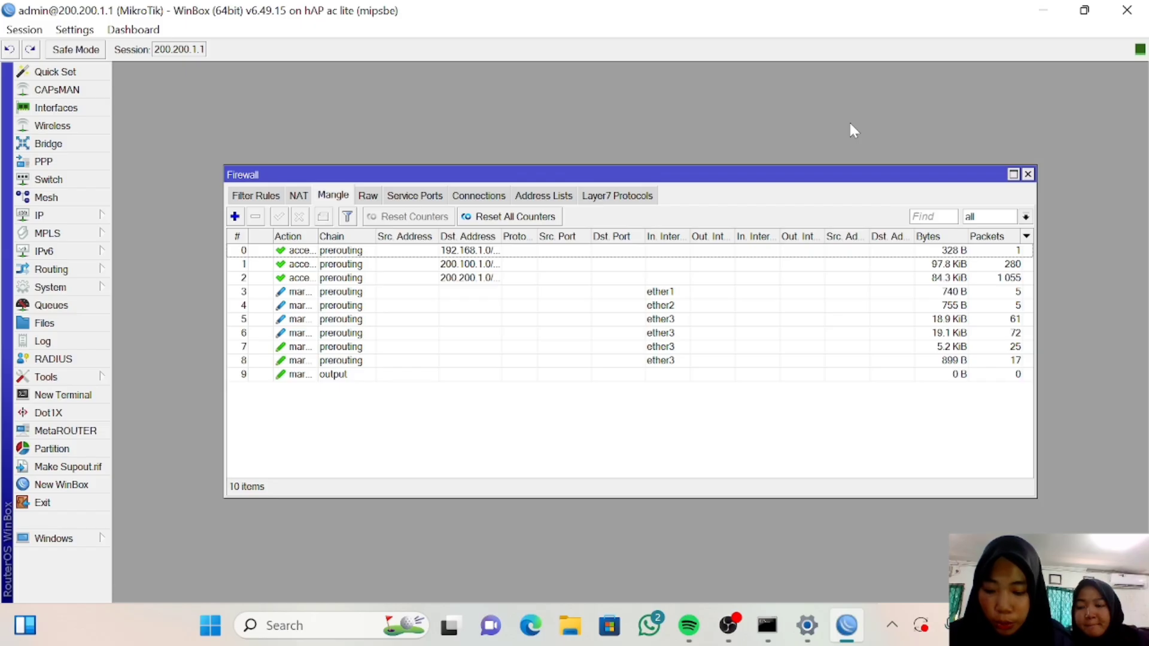
Add another mangle rule on the output chain with ISP2 as the connection mark to match.
{"action": "left_click", "coordinate": [235, 217]}
{"action": "left_click", "coordinate": [397, 123]}
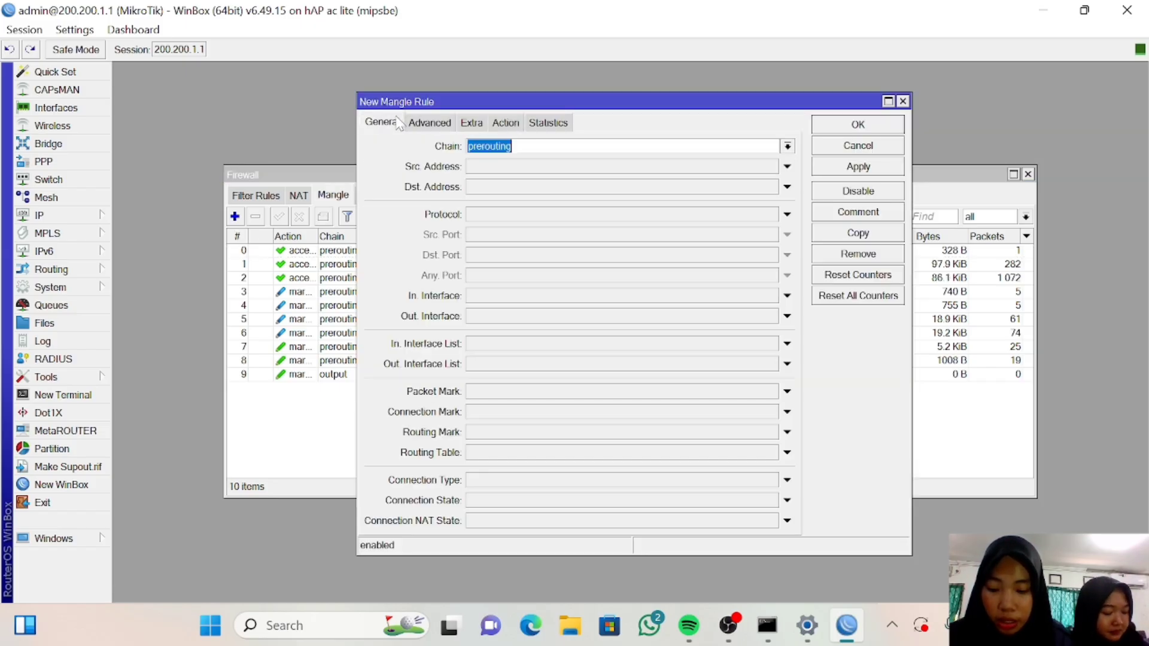
{"action": "left_click", "coordinate": [788, 146]}
{"action": "left_click", "coordinate": [686, 186]}
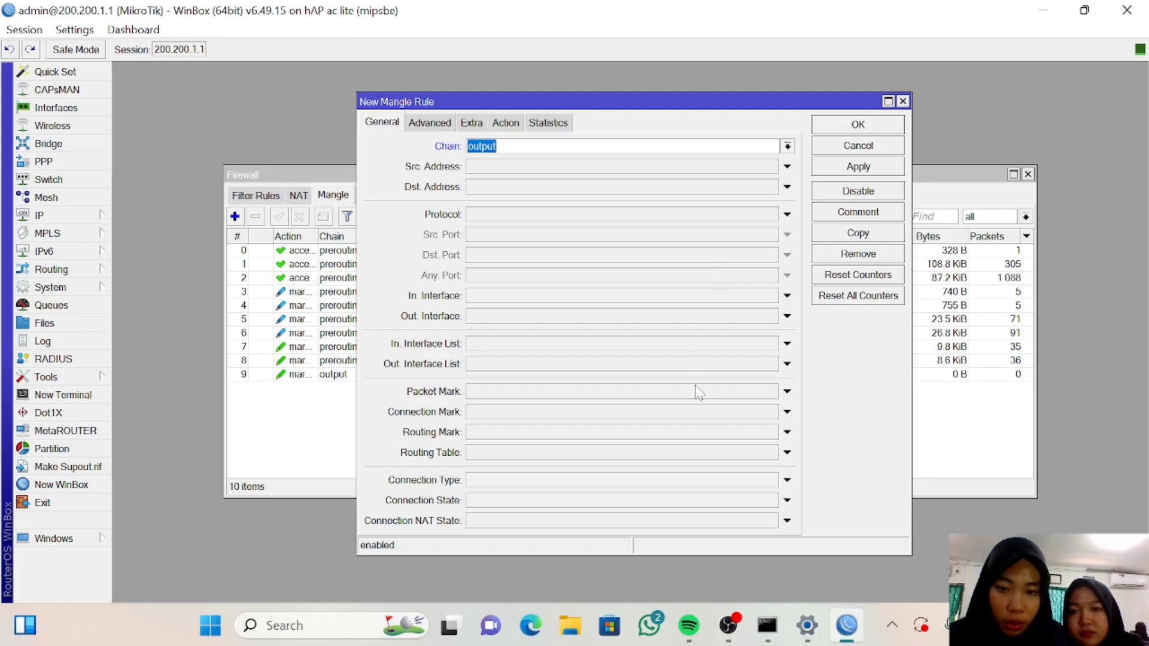
{"action": "left_click", "coordinate": [786, 412]}
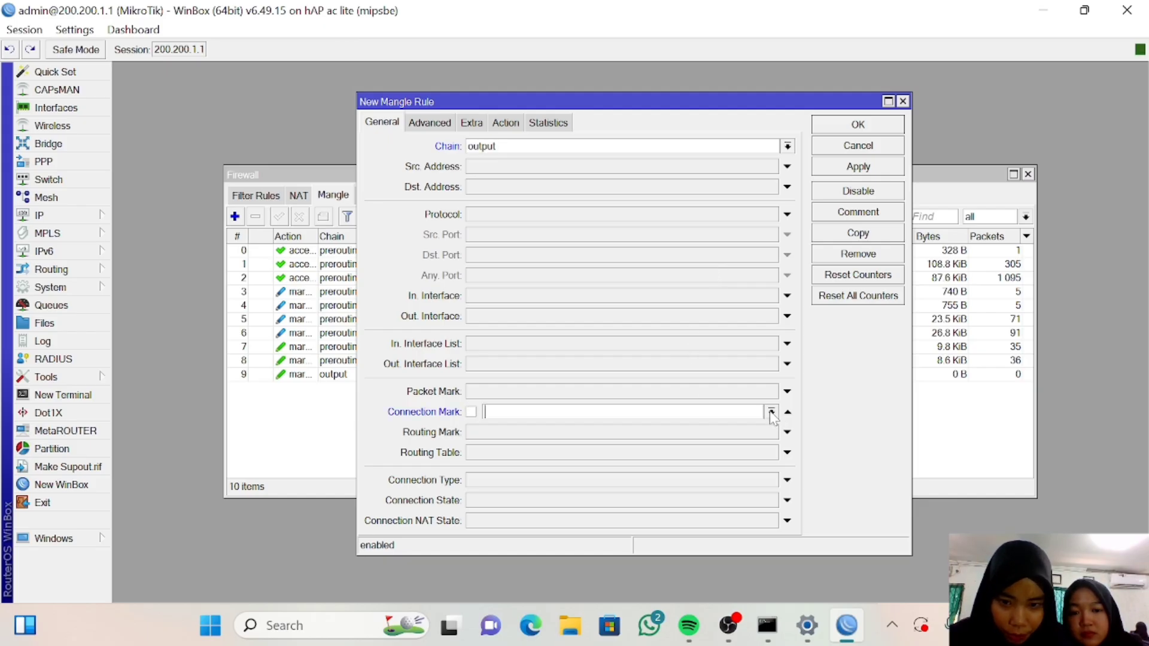
{"action": "left_click", "coordinate": [772, 413]}
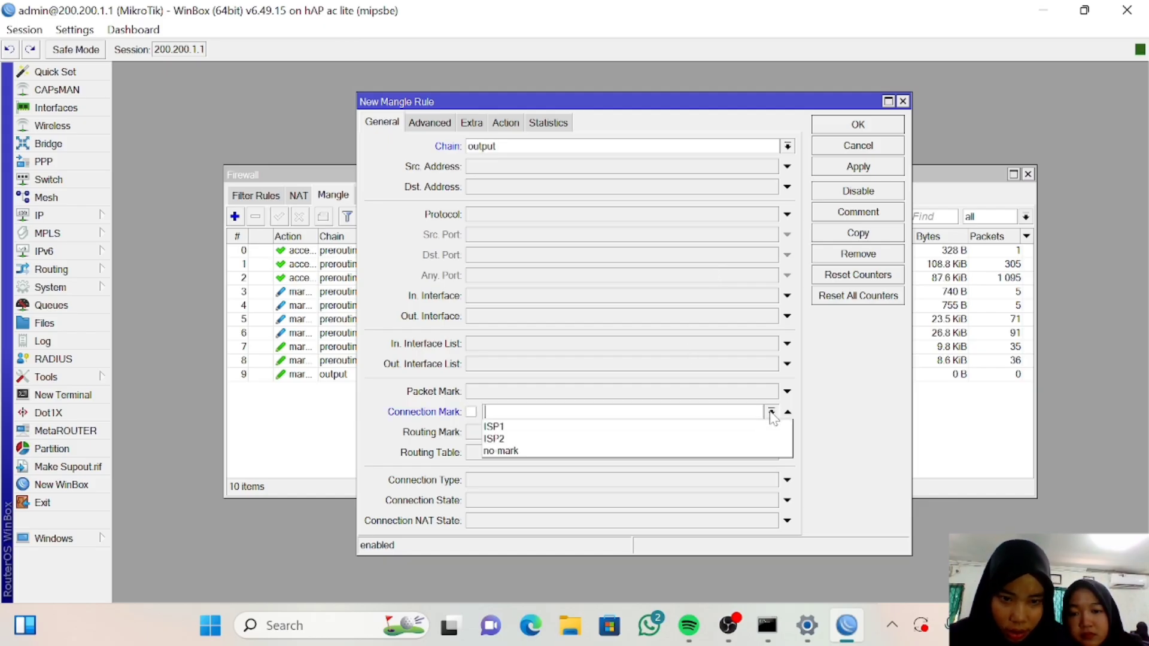
{"action": "left_click", "coordinate": [740, 441]}
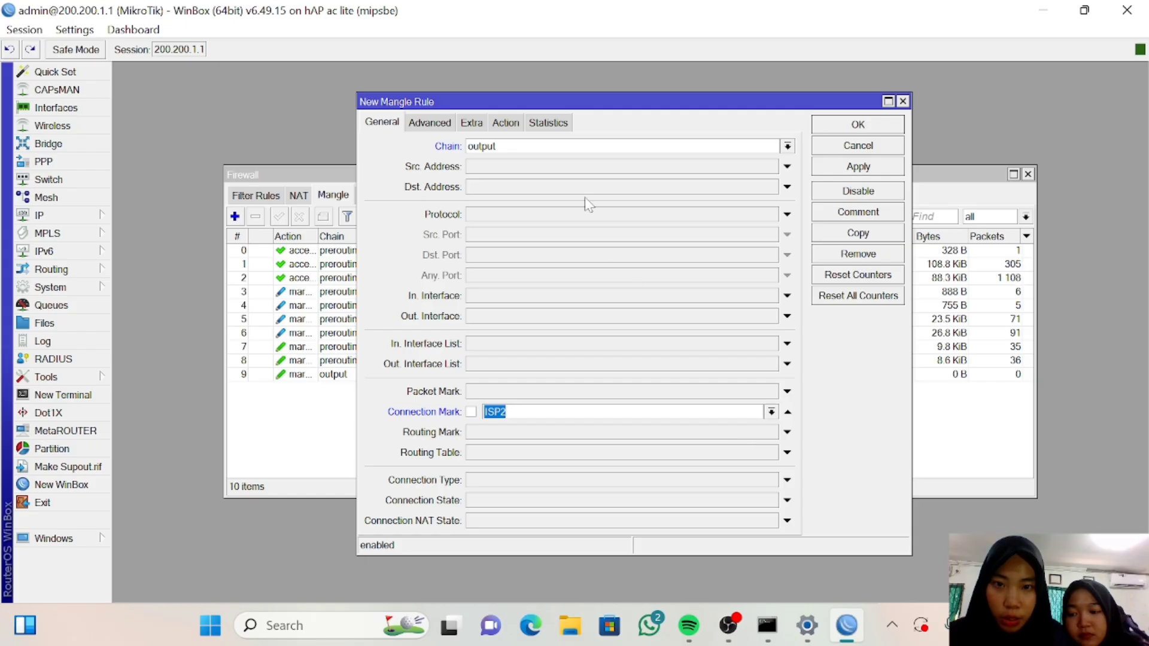
Set the ISP2 output rule's action to mark routing with the existing routing mark ke-ISP2, and save the rule.
{"action": "left_click", "coordinate": [518, 125]}
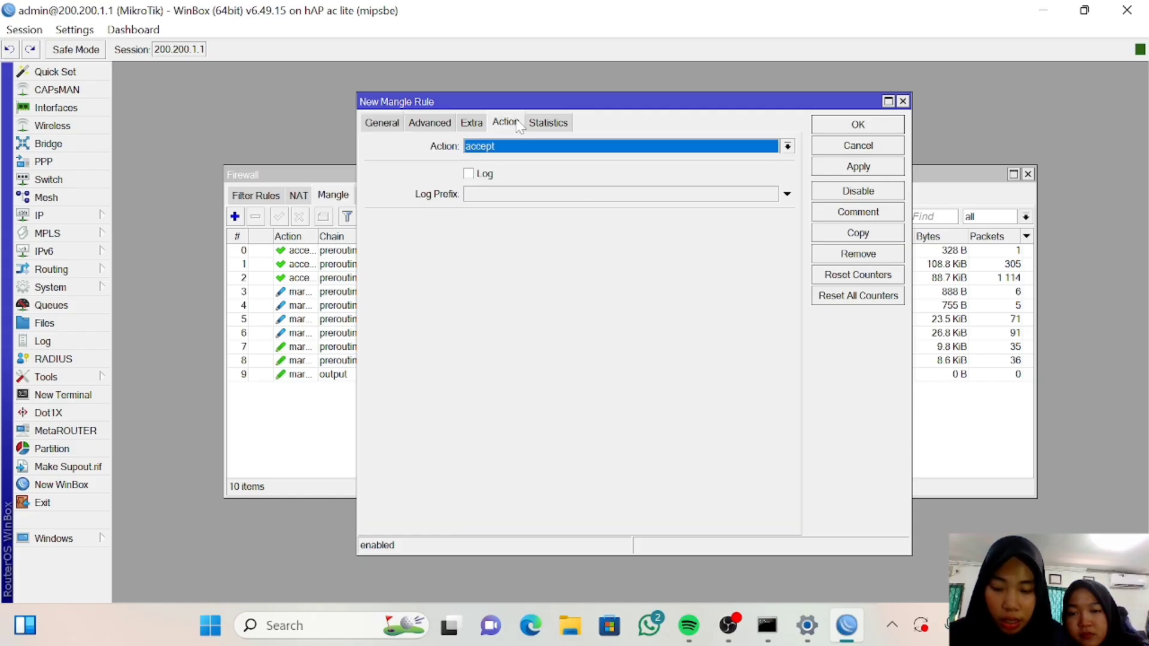
{"action": "left_click", "coordinate": [552, 150]}
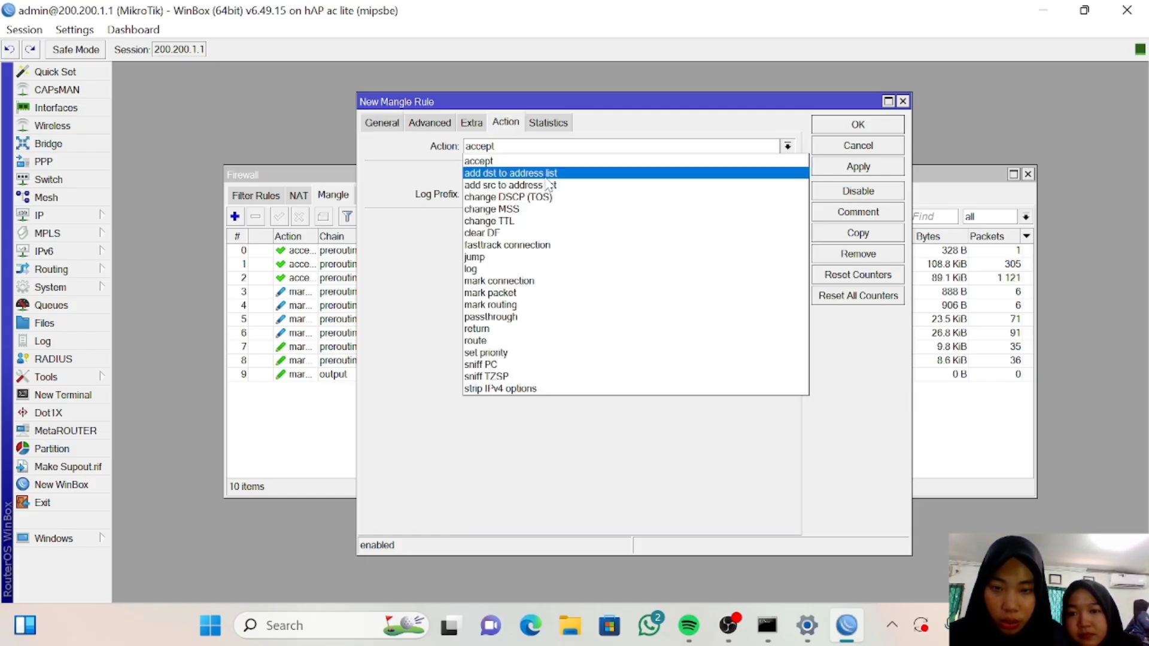
{"action": "left_click", "coordinate": [542, 308]}
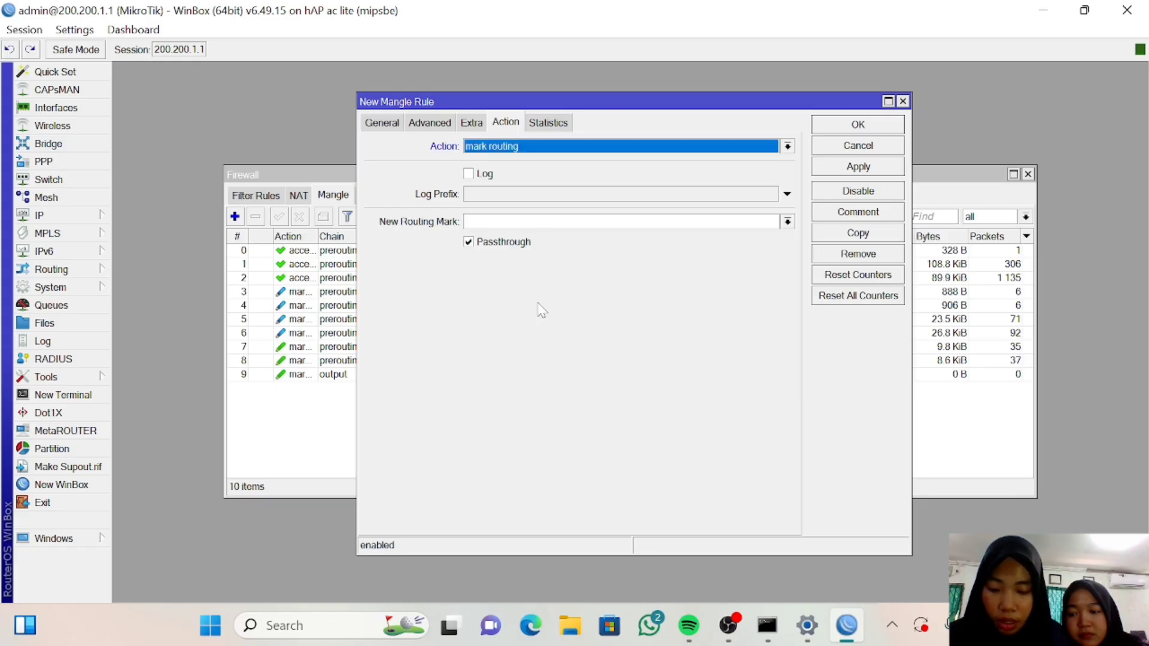
{"action": "left_click", "coordinate": [787, 222]}
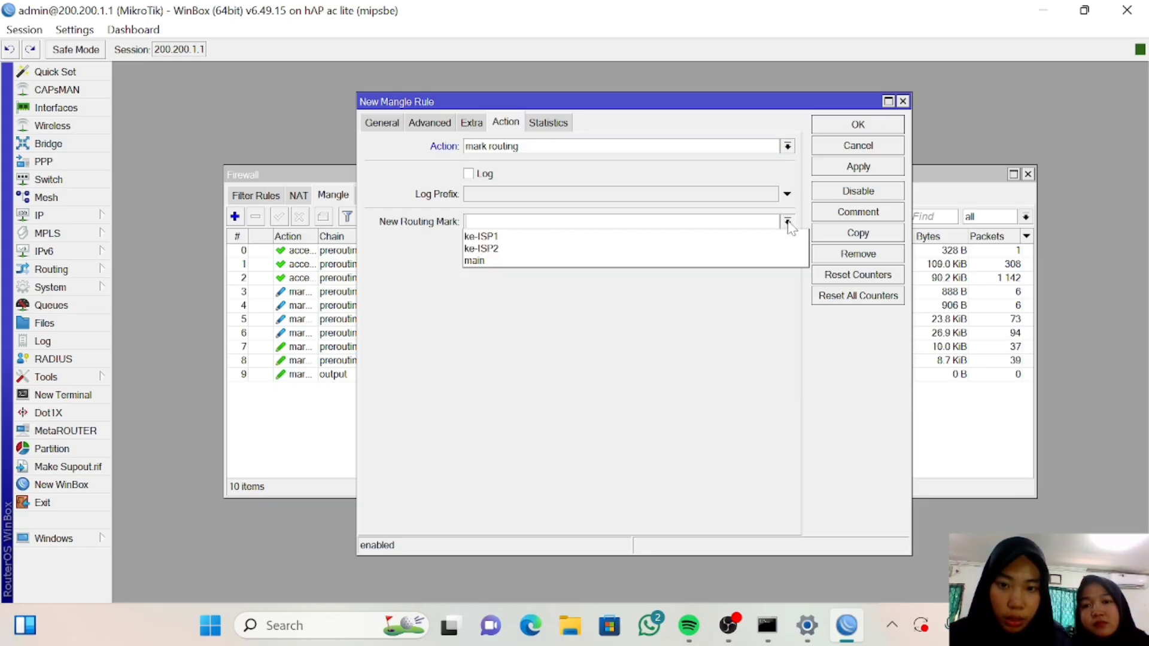
{"action": "left_click", "coordinate": [713, 247]}
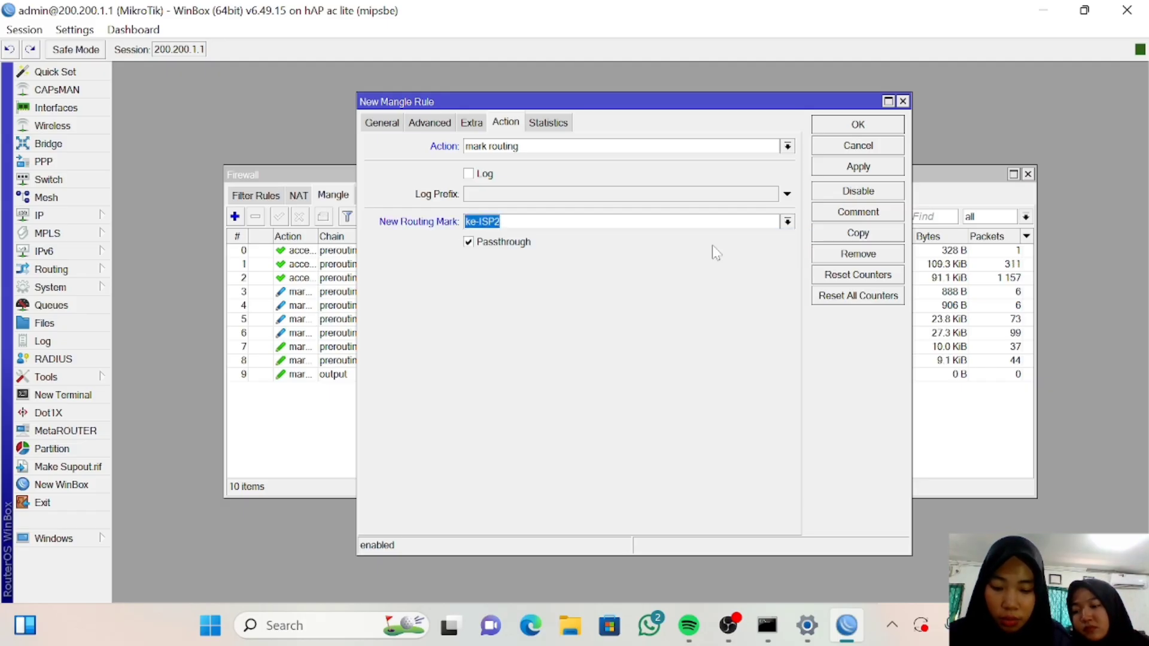
{"action": "left_click", "coordinate": [819, 170]}
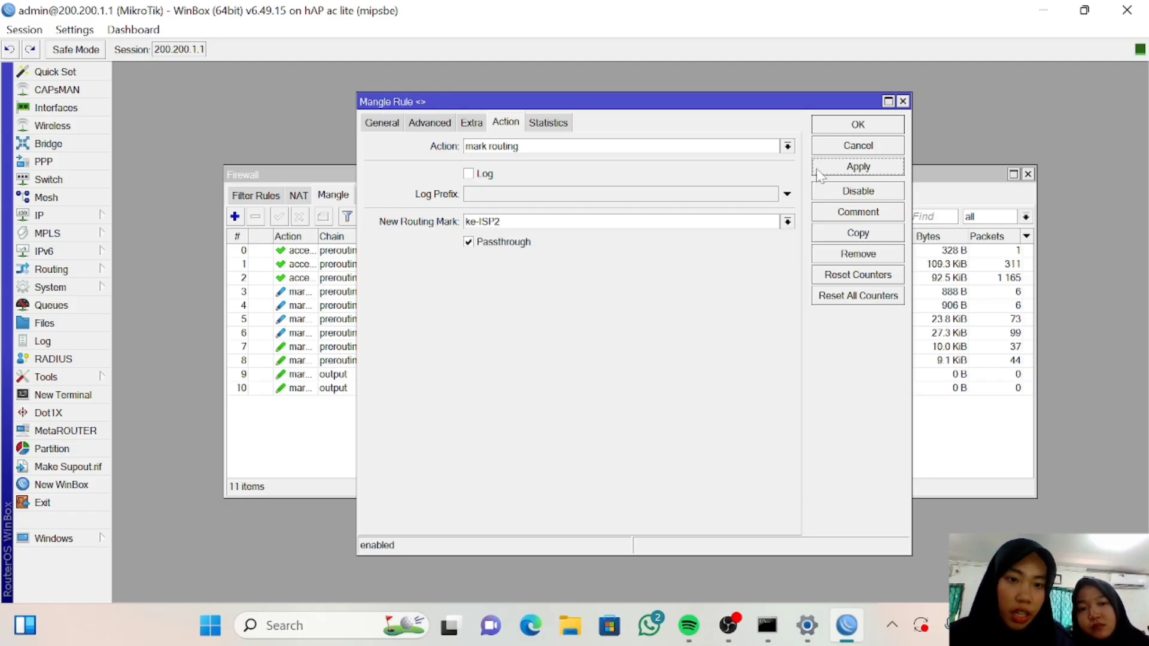
{"action": "left_click", "coordinate": [833, 127]}
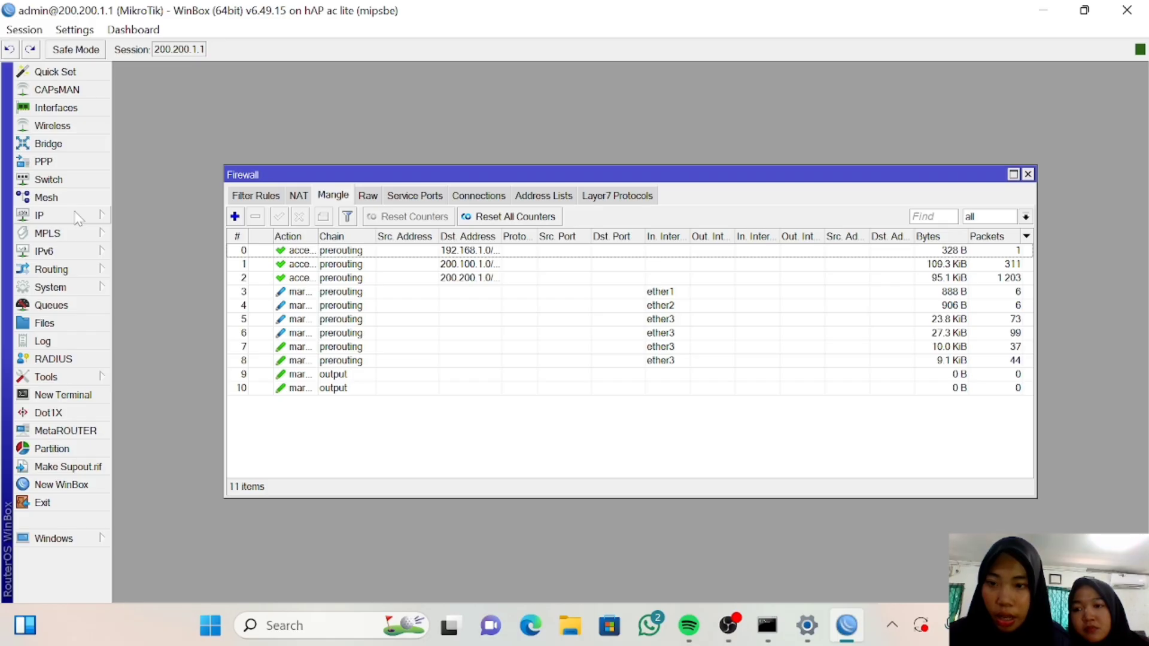
Open the IP route list and start a new route with destination address 8.8.8.8.
{"action": "left_click", "coordinate": [76, 217]}
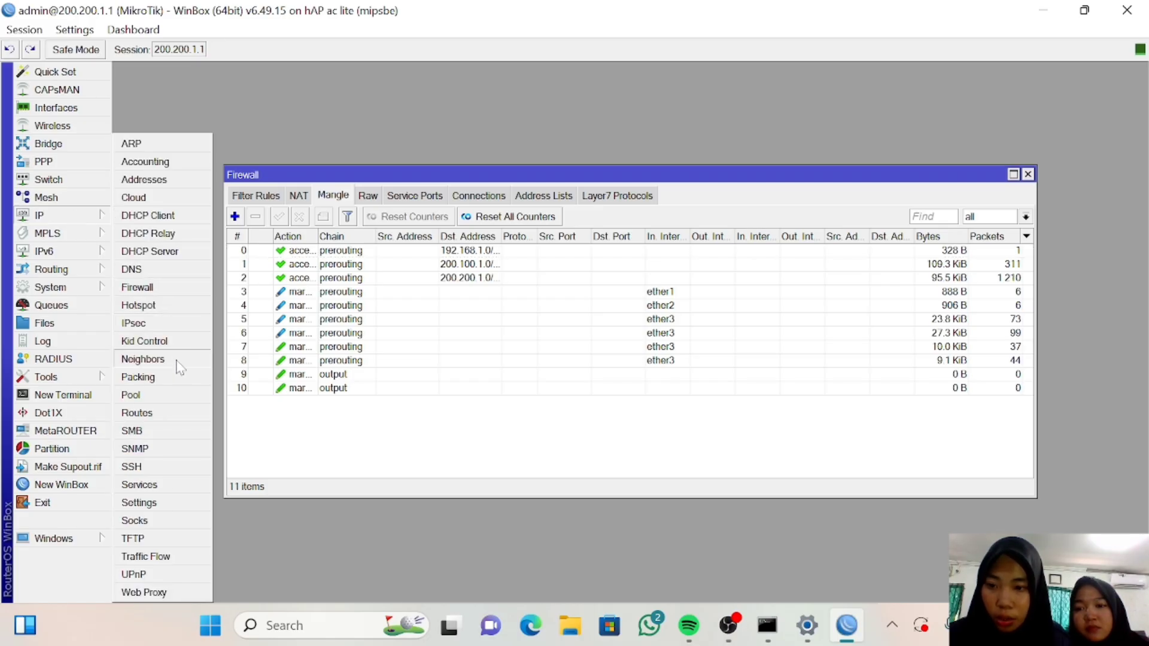
{"action": "left_click", "coordinate": [183, 417]}
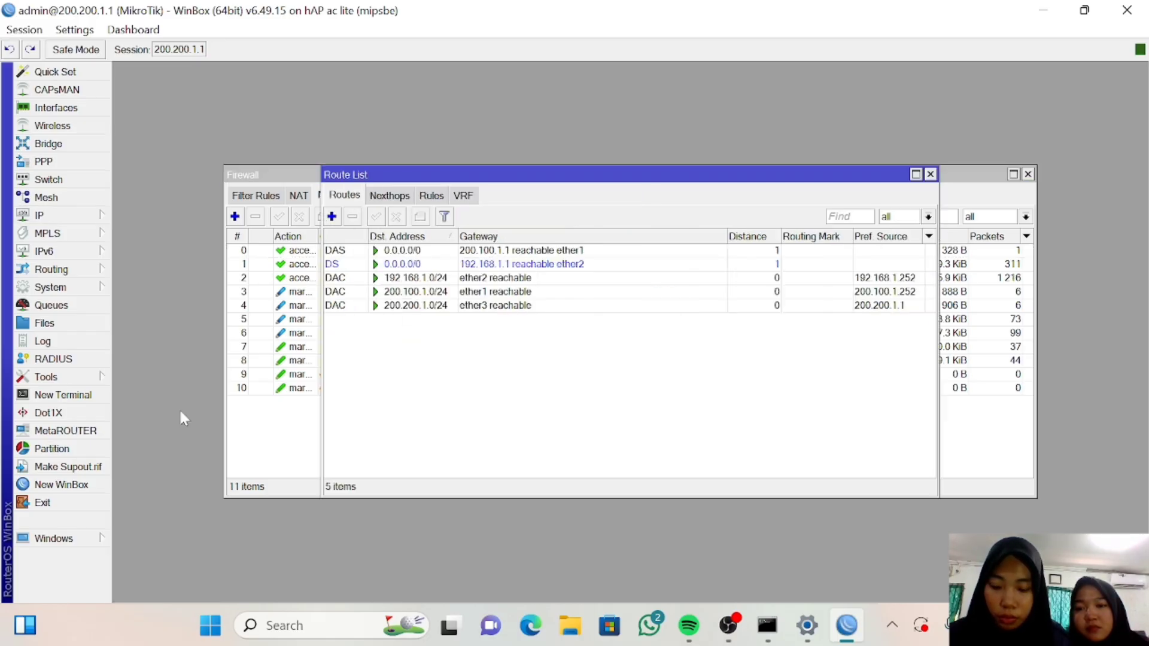
{"action": "left_click", "coordinate": [331, 215]}
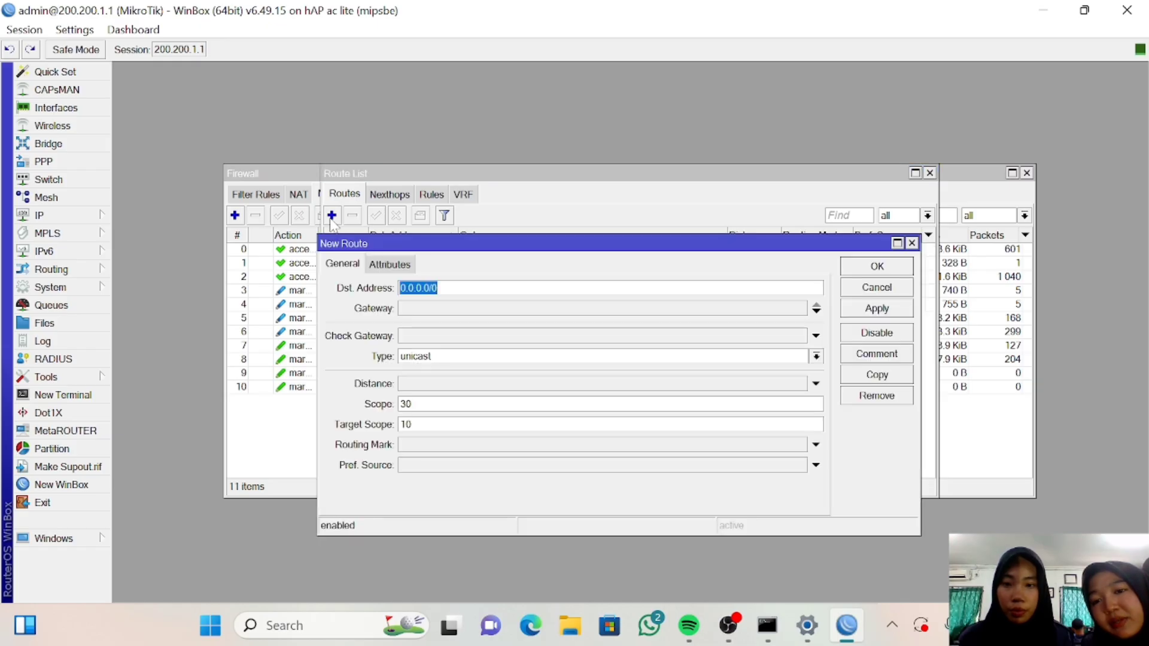
{"action": "left_click", "coordinate": [465, 314]}
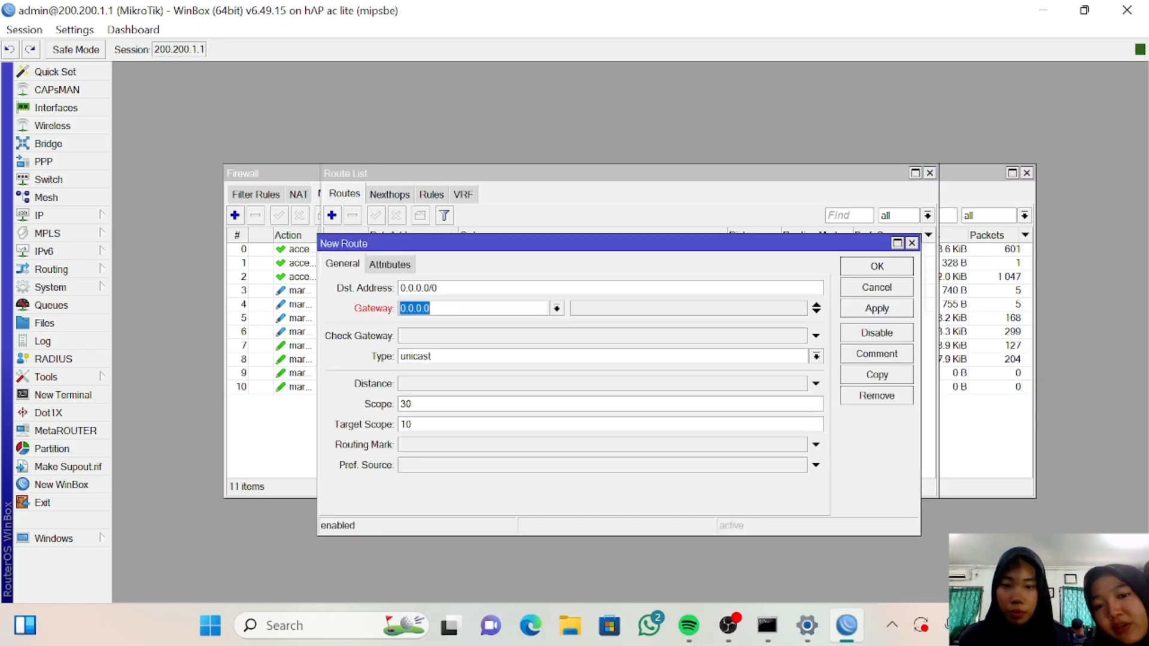
{"action": "left_click", "coordinate": [438, 288]}
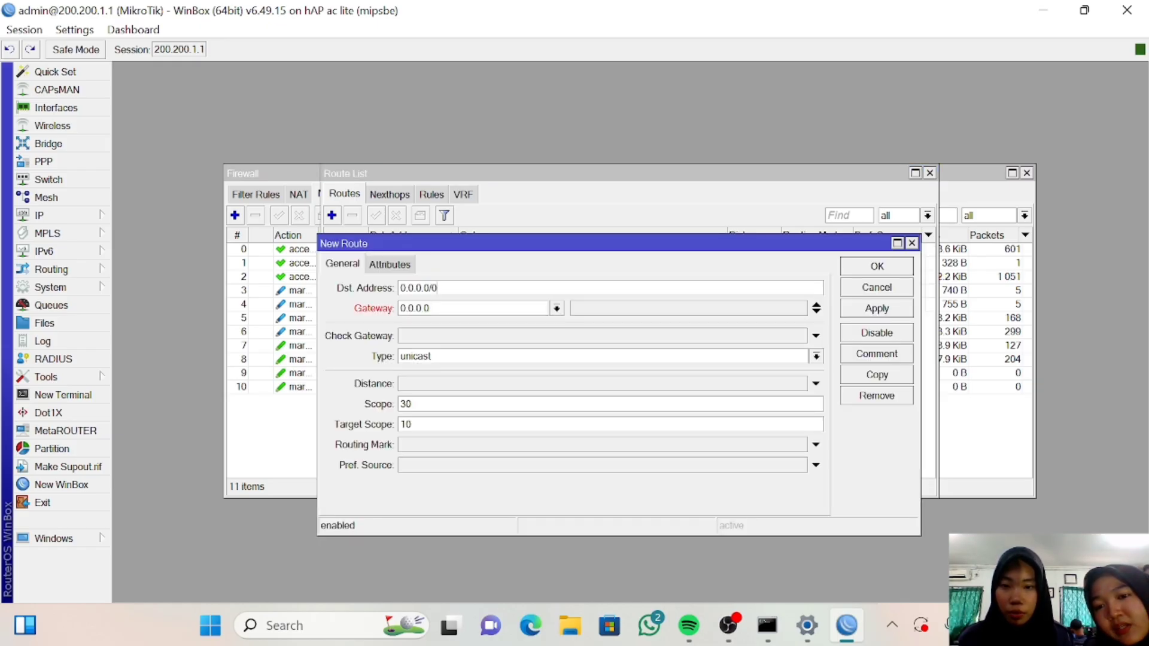
{"action": "key", "text": "BackSpace"}
{"action": "key", "text": "BackSpace"}
{"action": "key", "text": "BackSpace"}
{"action": "key", "text": "BackSpace"}
{"action": "key", "text": "BackSpace"}
{"action": "key", "text": "BackSpace"}
{"action": "key", "text": "BackSpace"}
{"action": "key", "text": "BackSpace"}
{"action": "key", "text": "BackSpace"}
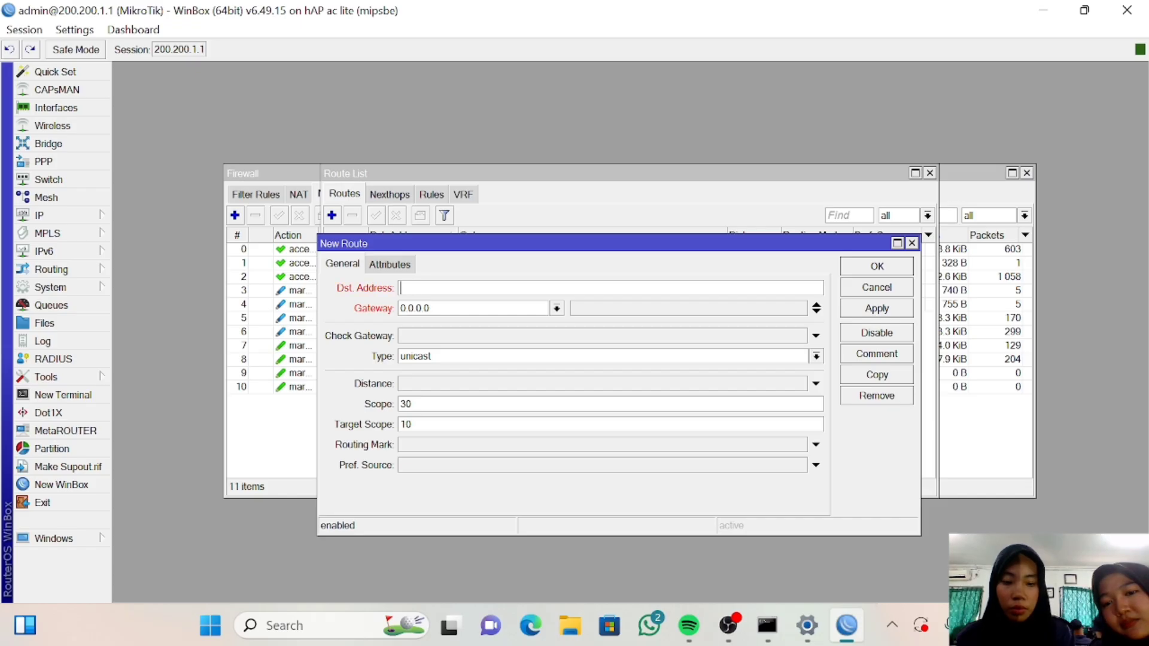
{"action": "type", "text": "8.8.8"}
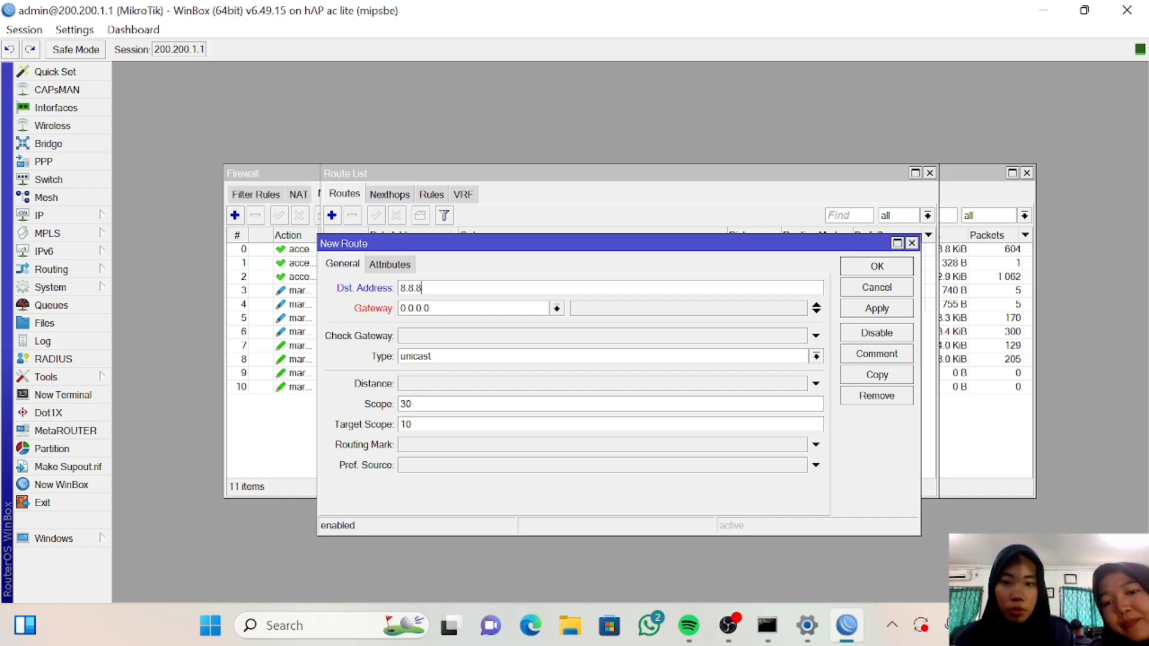
{"action": "type", "text": ".8"}
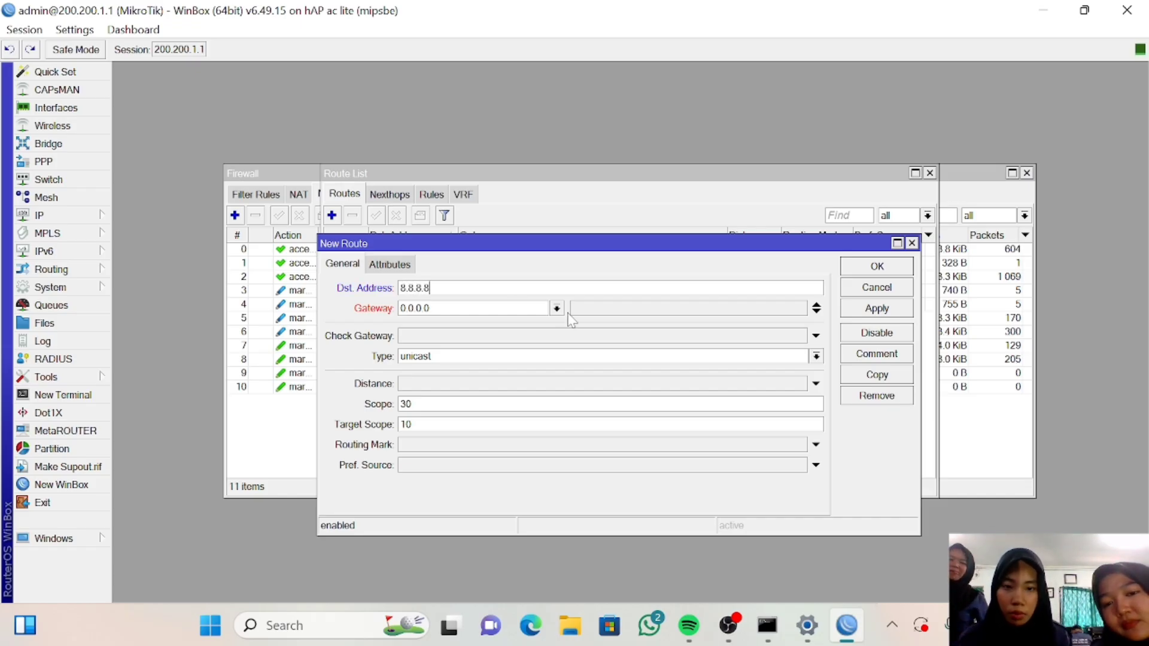
Set the new 8.8.8.8 route's gateway to ether1 and its target scope to 30, and save the route.
{"action": "left_click", "coordinate": [557, 308]}
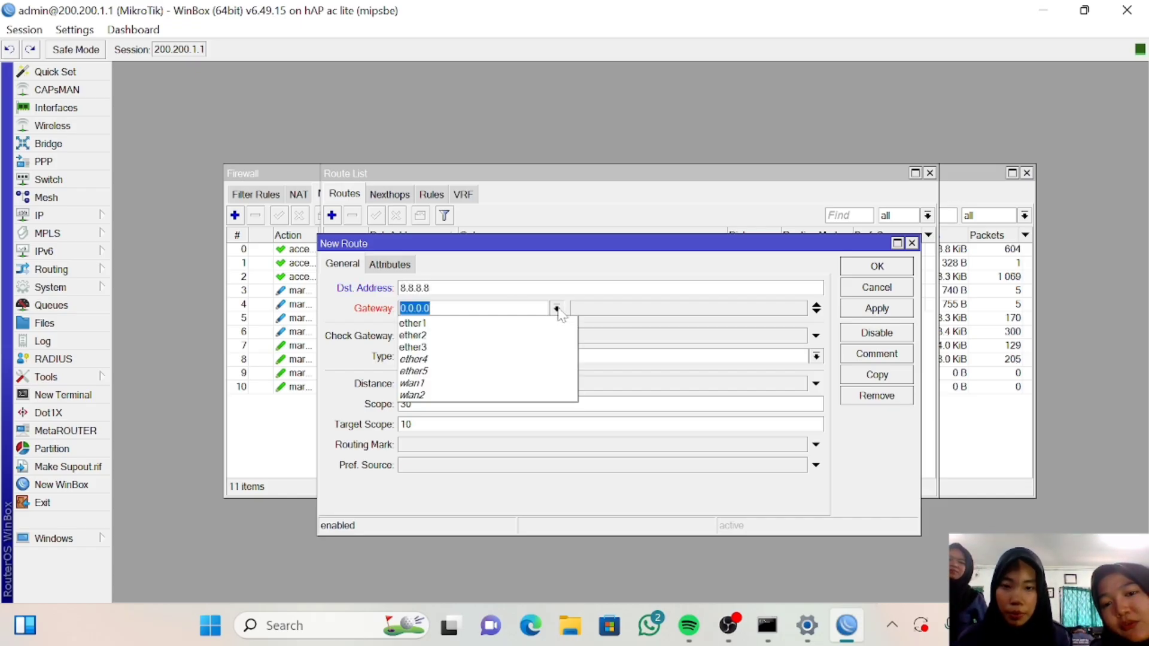
{"action": "left_click", "coordinate": [511, 326]}
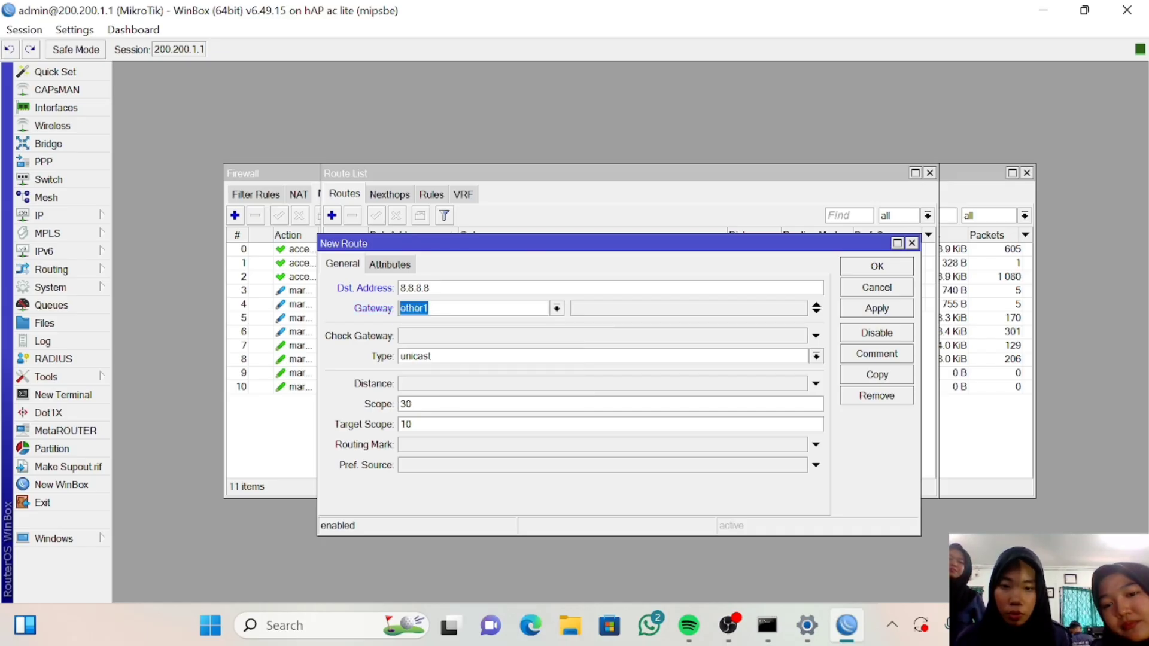
{"action": "left_click", "coordinate": [406, 424]}
{"action": "double_click", "coordinate": [403, 424]}
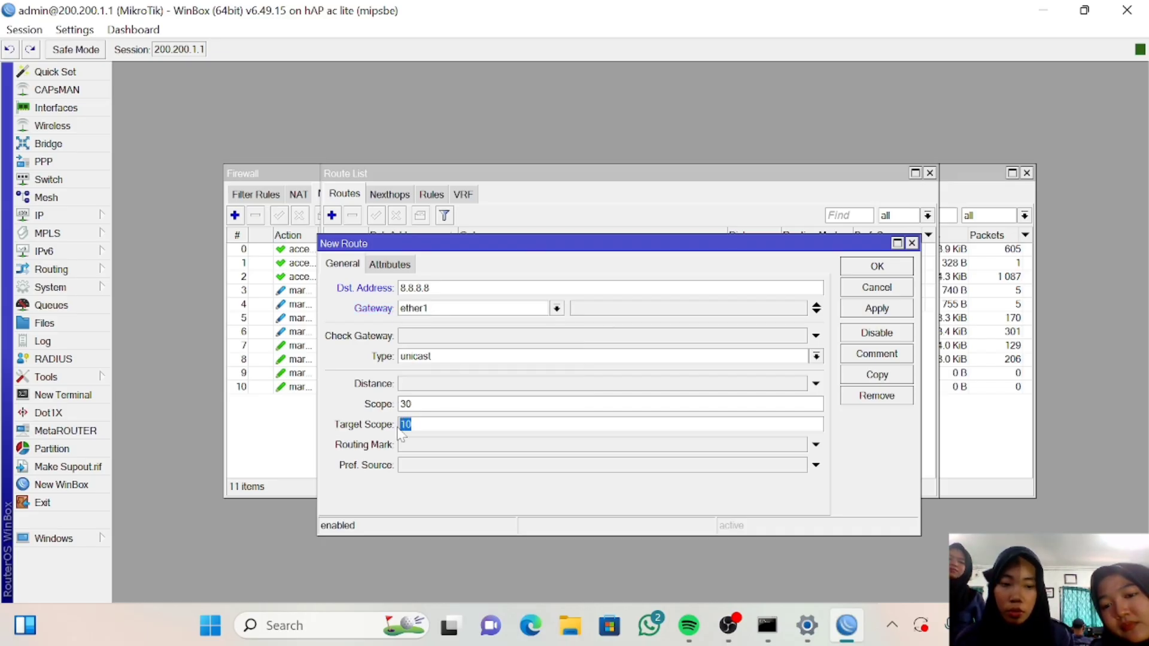
{"action": "key", "text": "BackSpace"}
{"action": "type", "text": "3"}
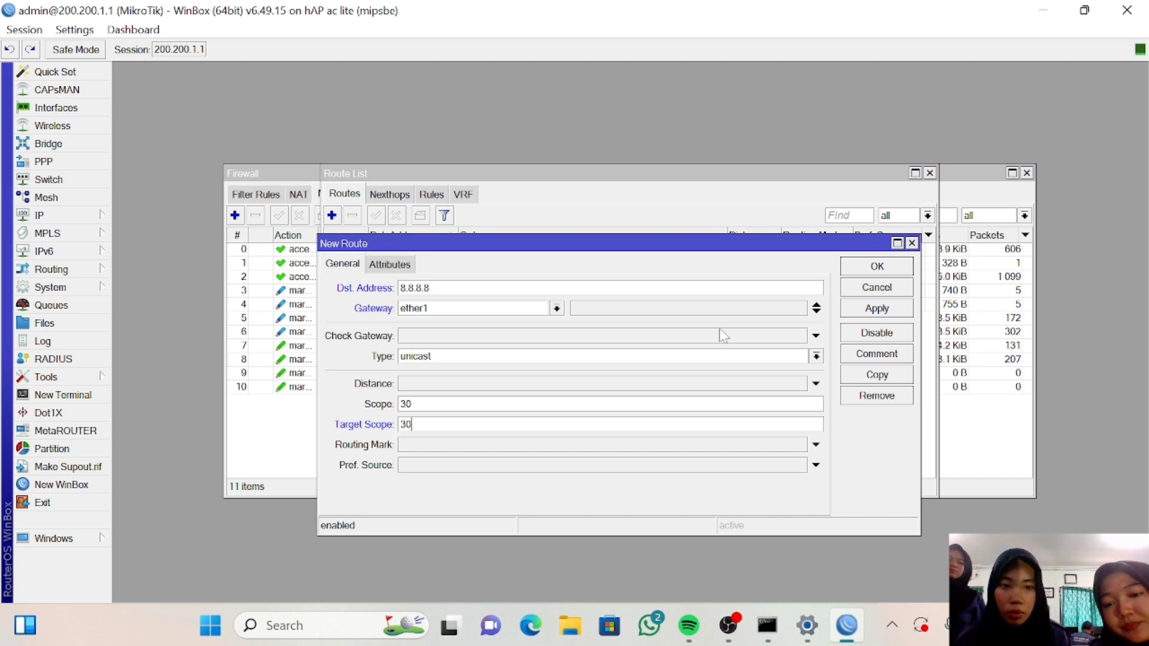
{"action": "left_click", "coordinate": [884, 311]}
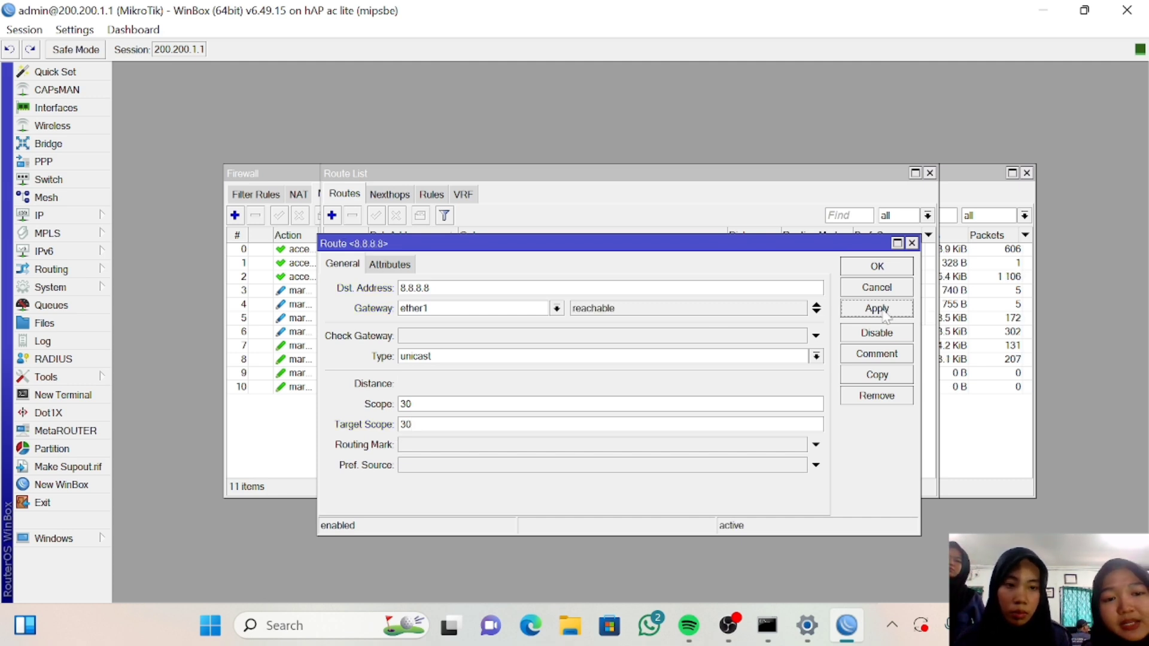
{"action": "left_click", "coordinate": [883, 269]}
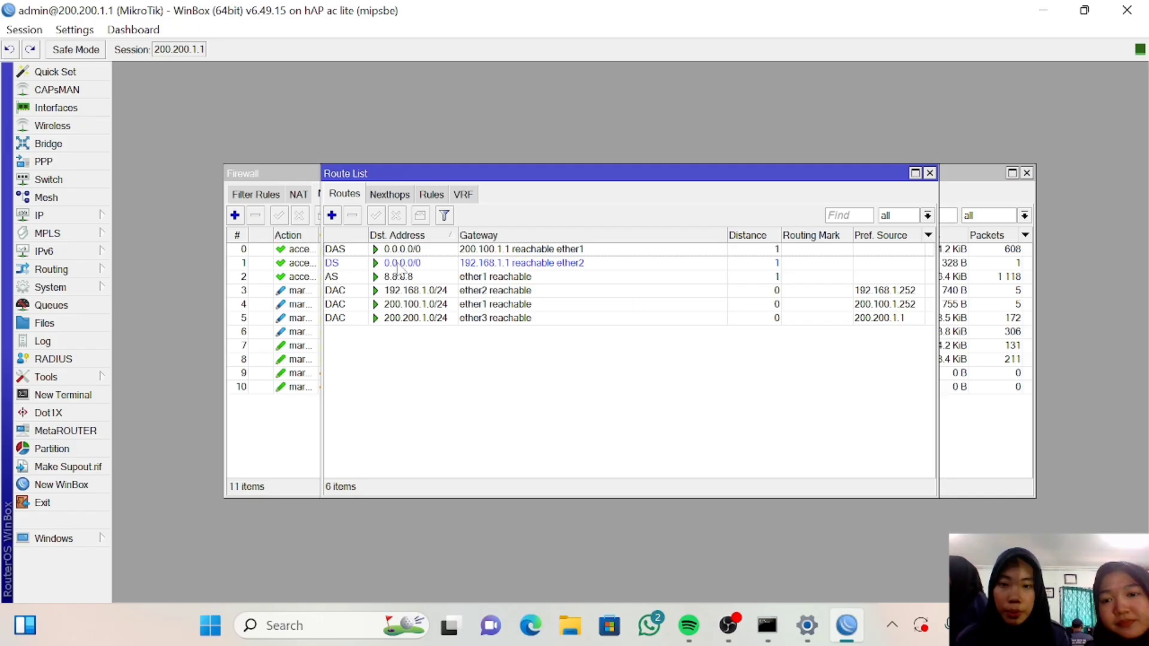
Add a second route to destination 8.8.8.8 with ether2 as its gateway.
{"action": "left_click", "coordinate": [332, 215]}
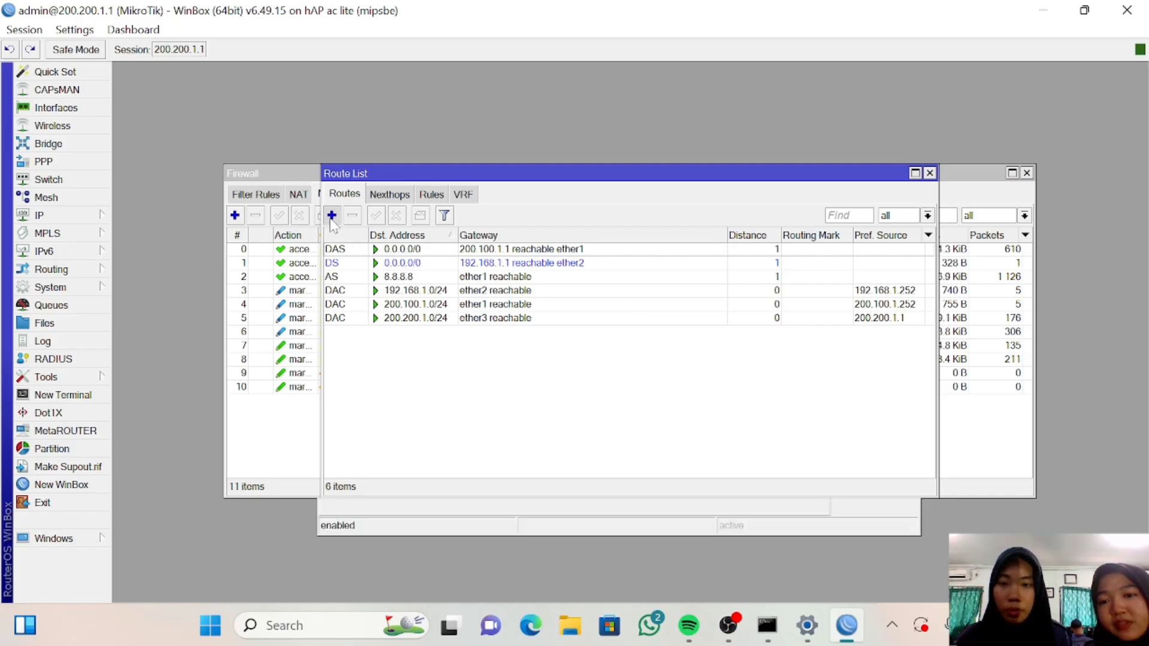
{"action": "key", "text": "BackSpace"}
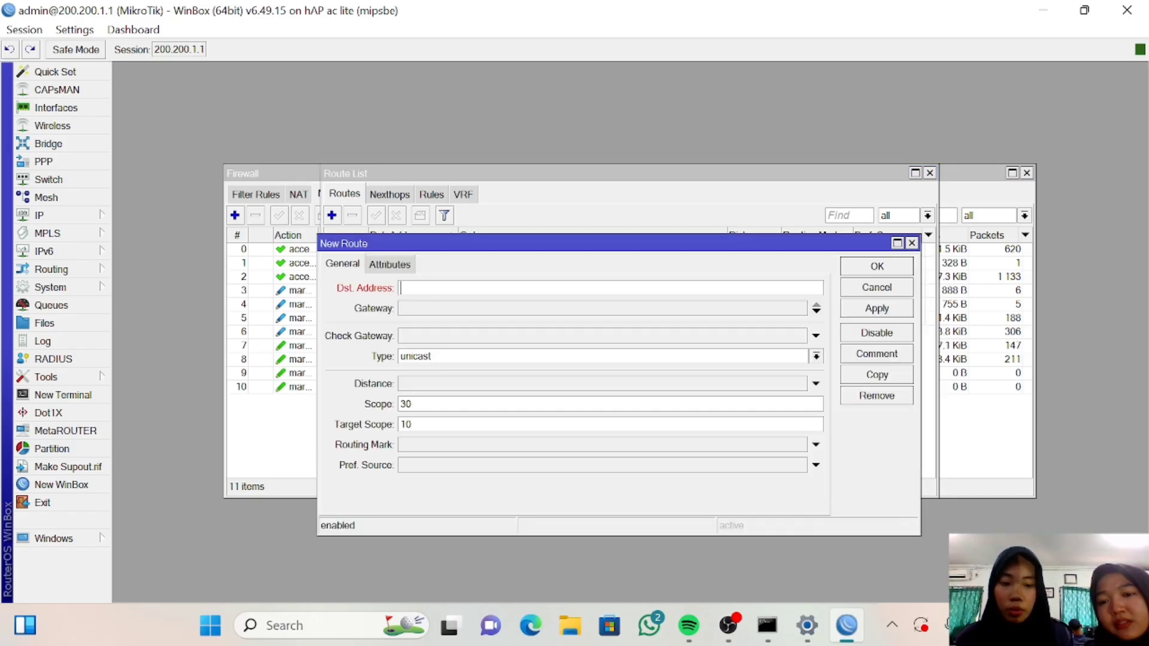
{"action": "type", "text": "8."}
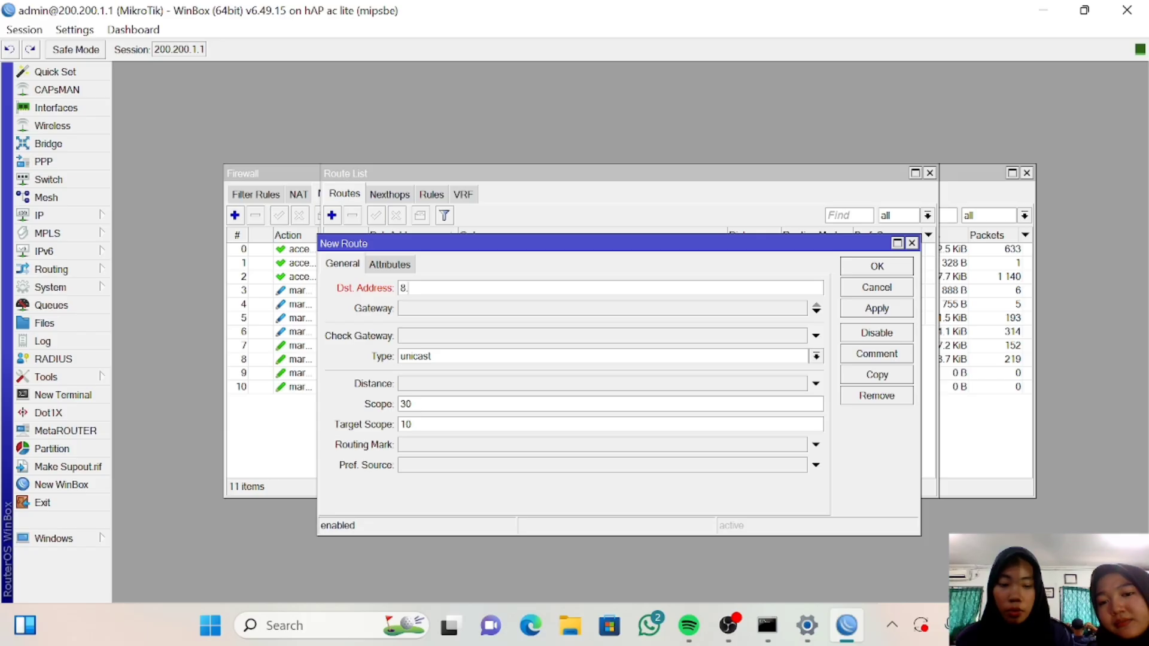
{"action": "type", "text": "8.8"}
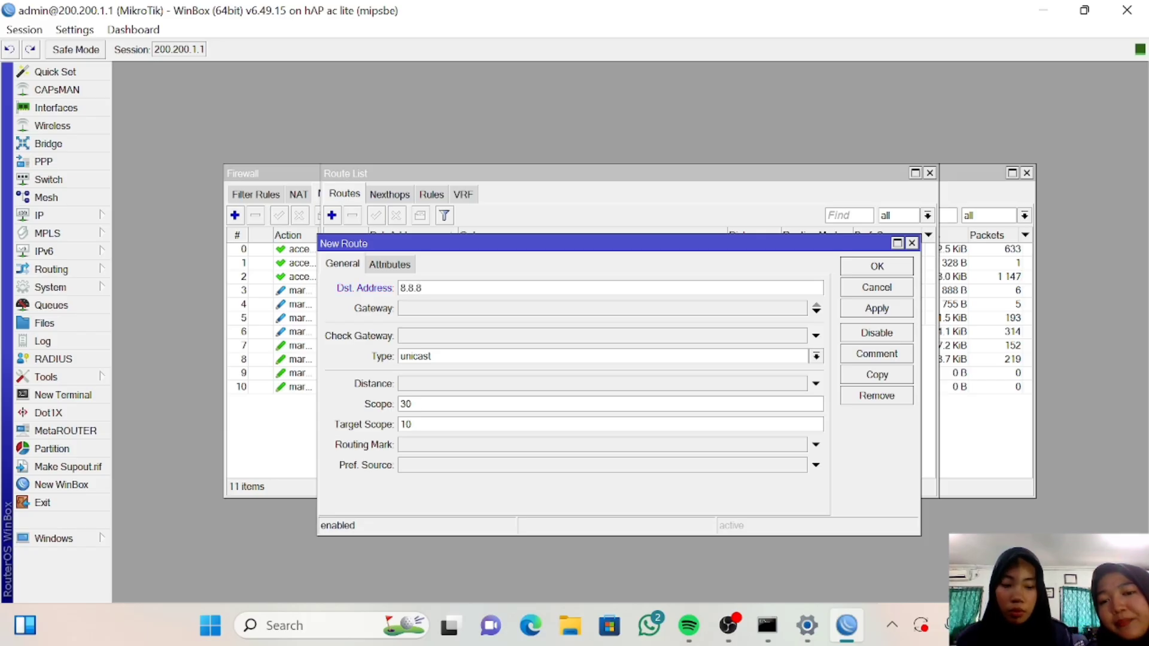
{"action": "type", "text": ".8"}
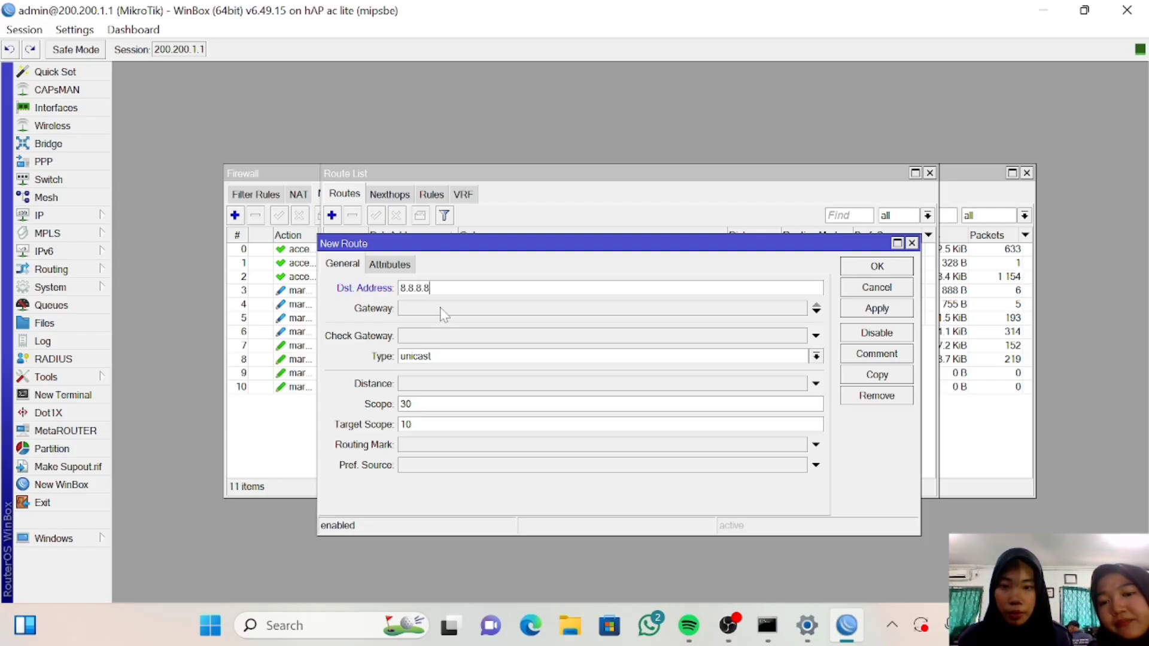
{"action": "left_click", "coordinate": [441, 311]}
{"action": "left_click", "coordinate": [557, 308]}
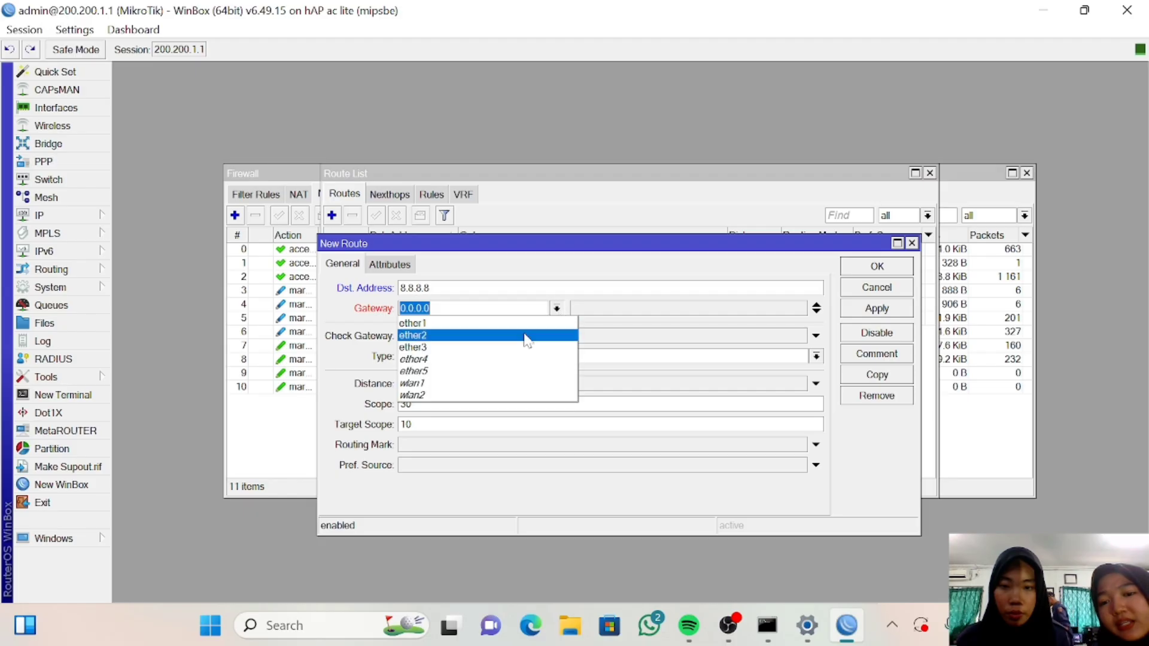
{"action": "left_click", "coordinate": [518, 336]}
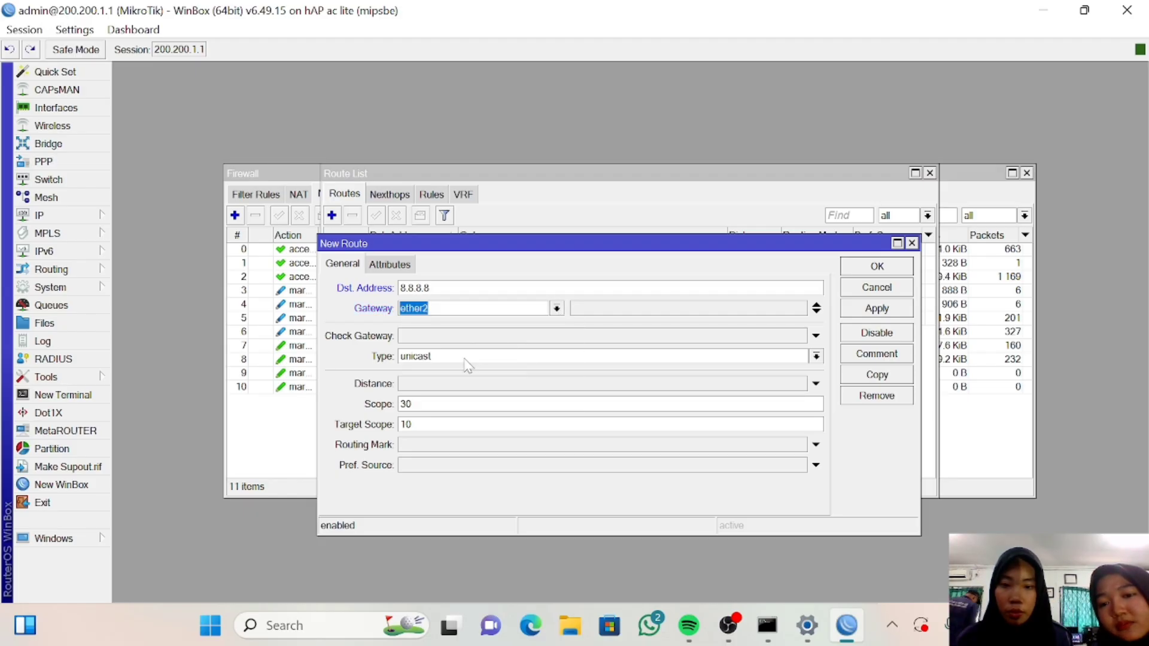
Set the target scope of the route through ether2 to 30 and save the route.
{"action": "left_click_drag", "start_coordinate": [413, 424], "coordinate": [397, 424]}
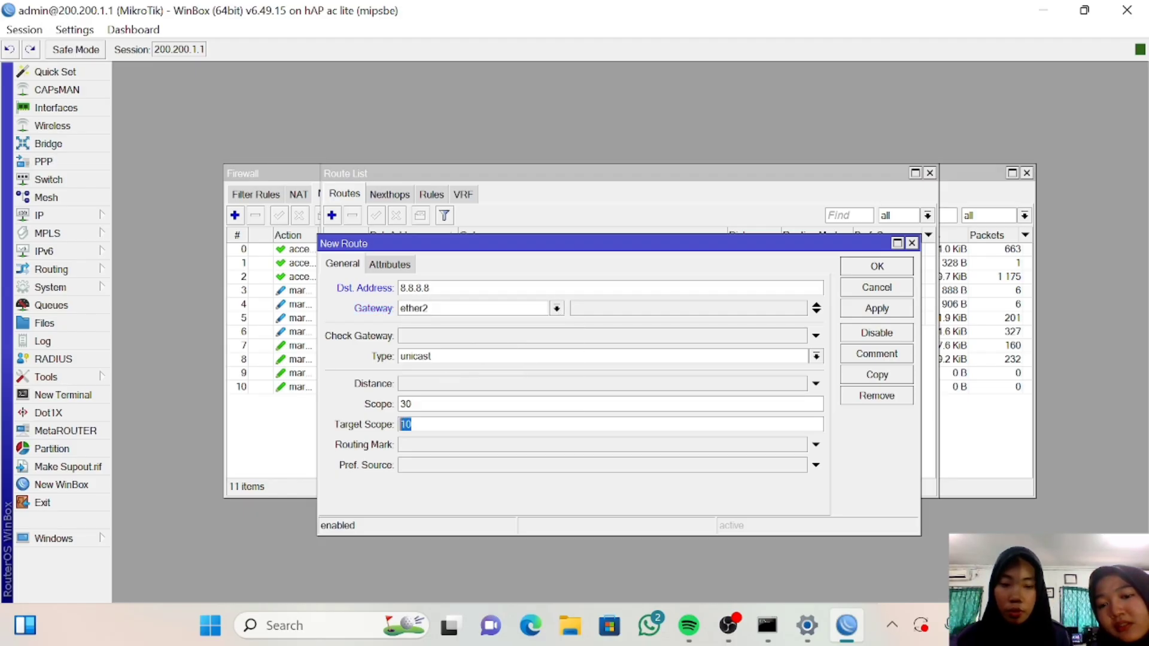
{"action": "key", "text": "BackSpace"}
{"action": "type", "text": "30"}
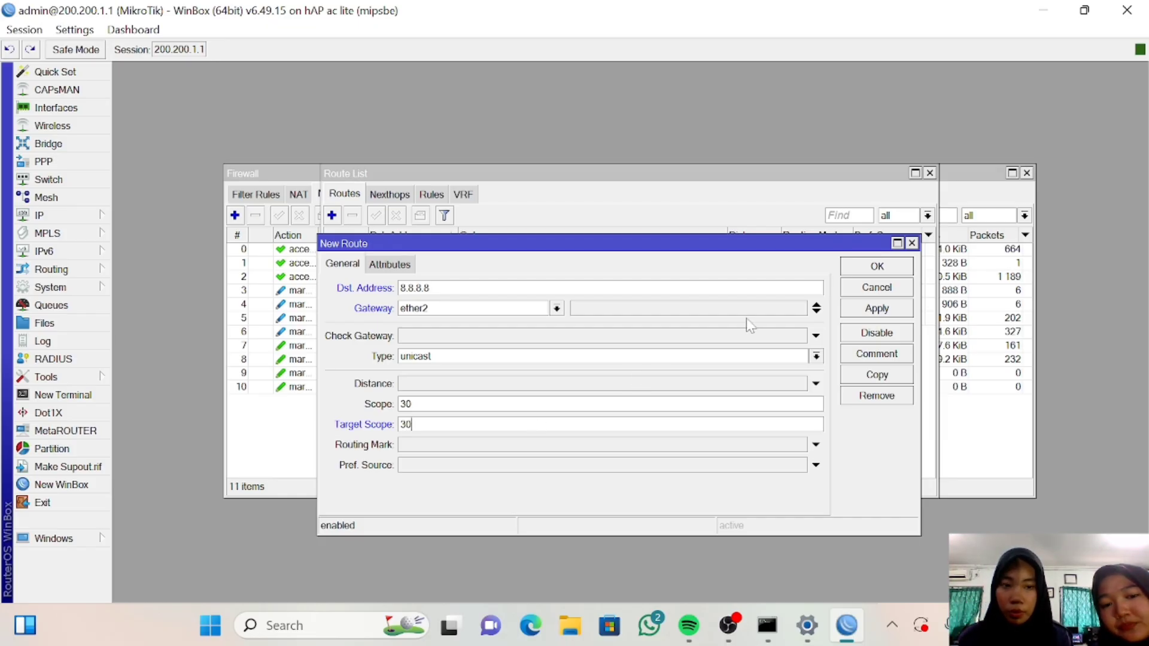
{"action": "left_click", "coordinate": [859, 312]}
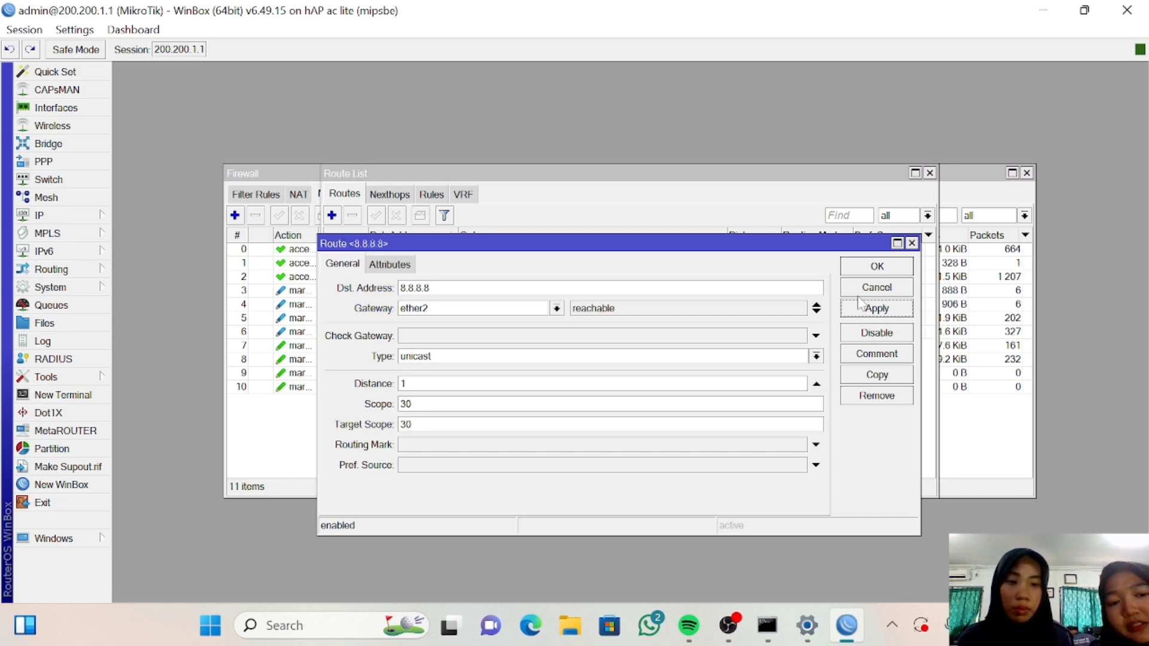
{"action": "left_click", "coordinate": [870, 269]}
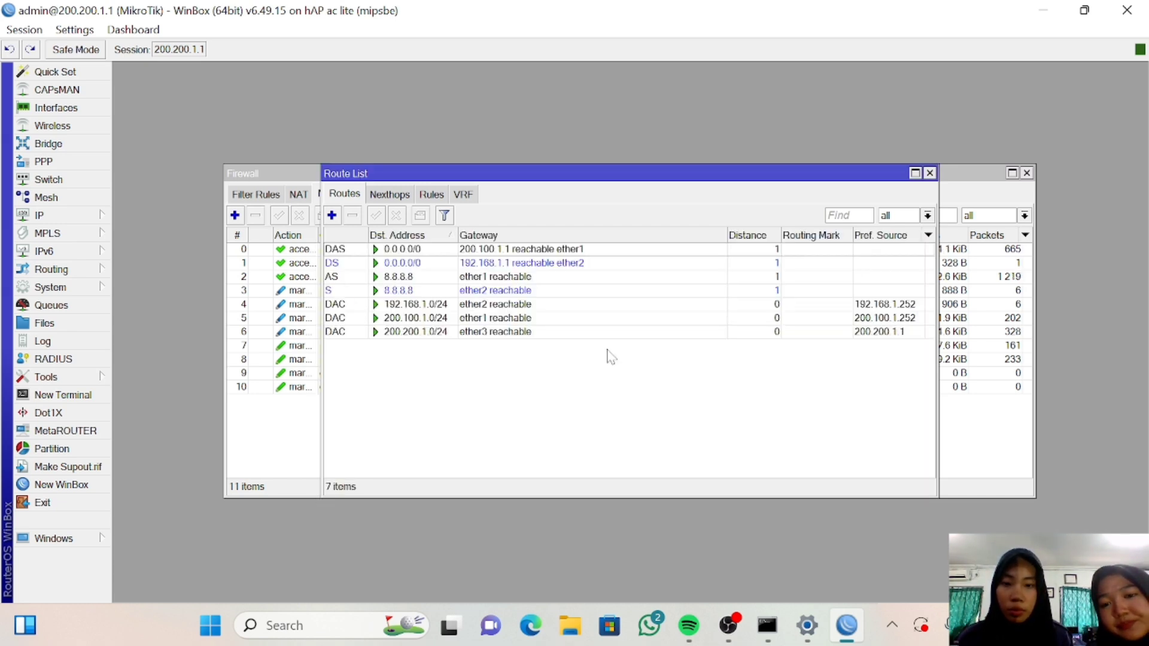
Start a new default route for 0.0.0.0/0 with gateway 8.8.8.8 and ping as the gateway check.
{"action": "left_click", "coordinate": [333, 216]}
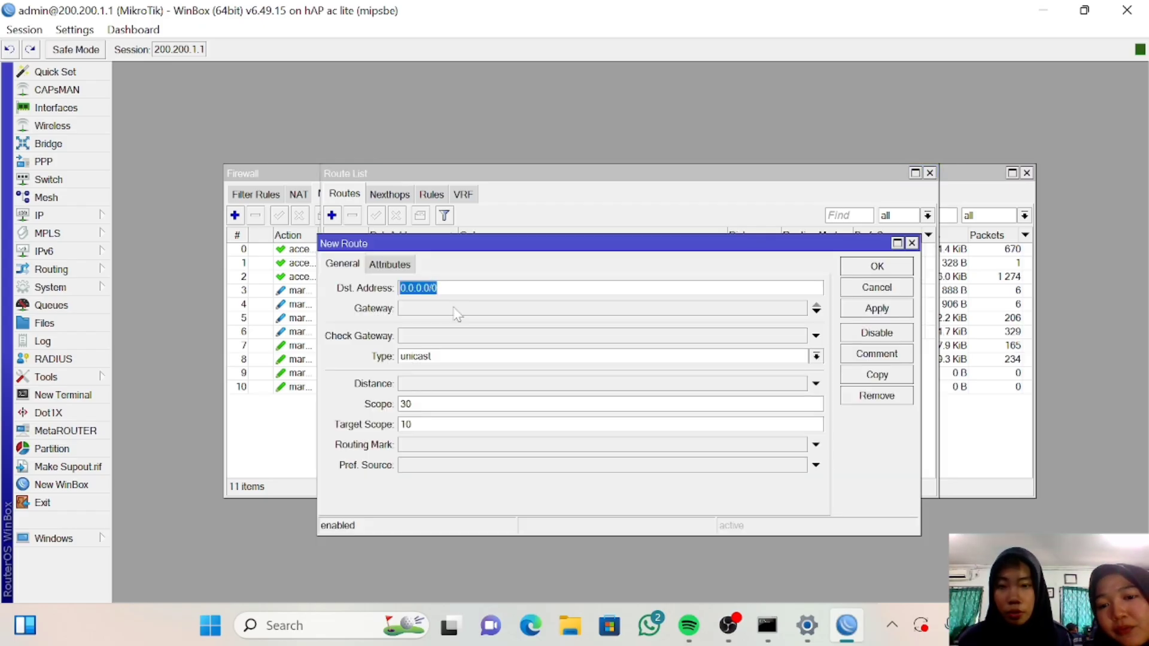
{"action": "left_click", "coordinate": [443, 307]}
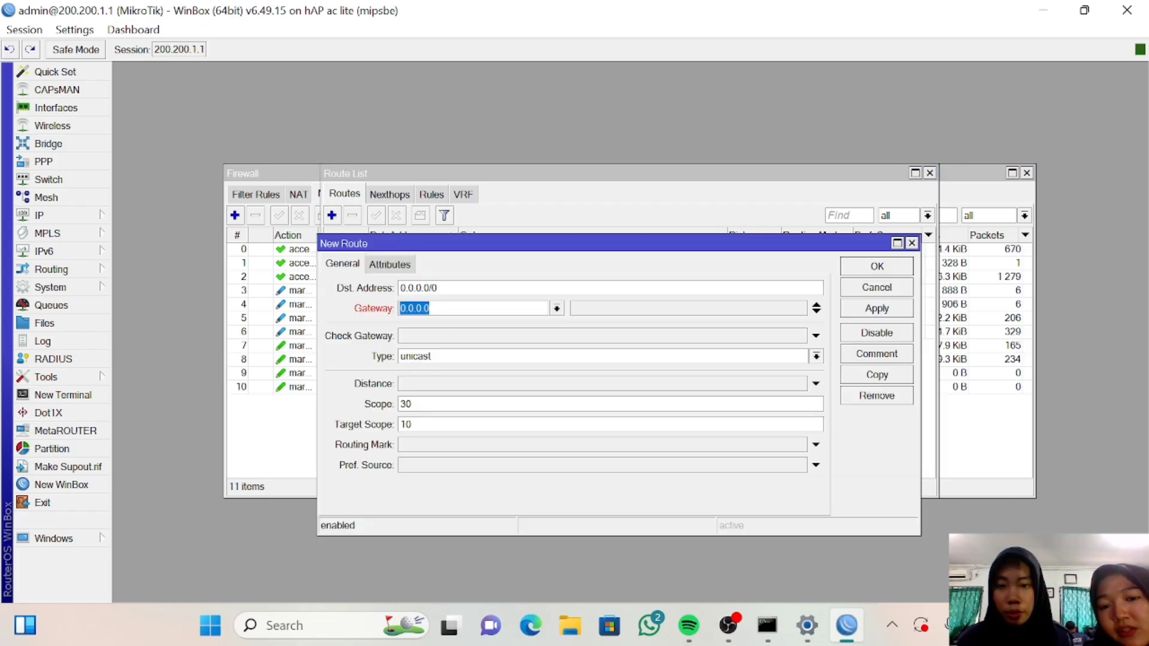
{"action": "key", "text": "BackSpace"}
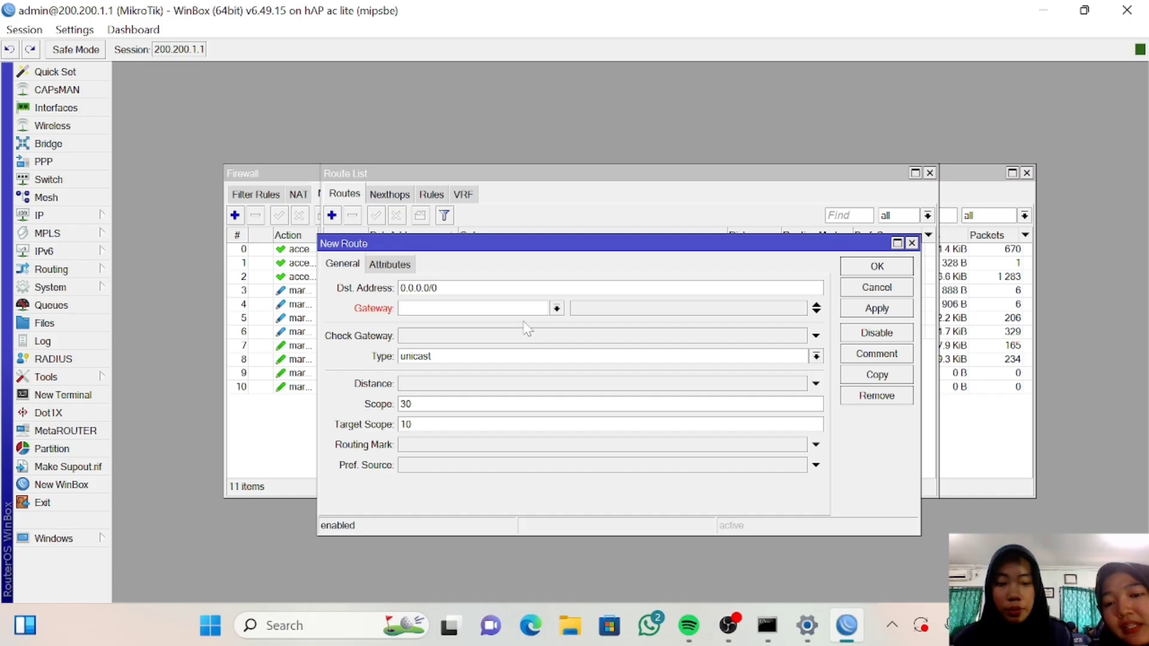
{"action": "type", "text": "8.8.8"}
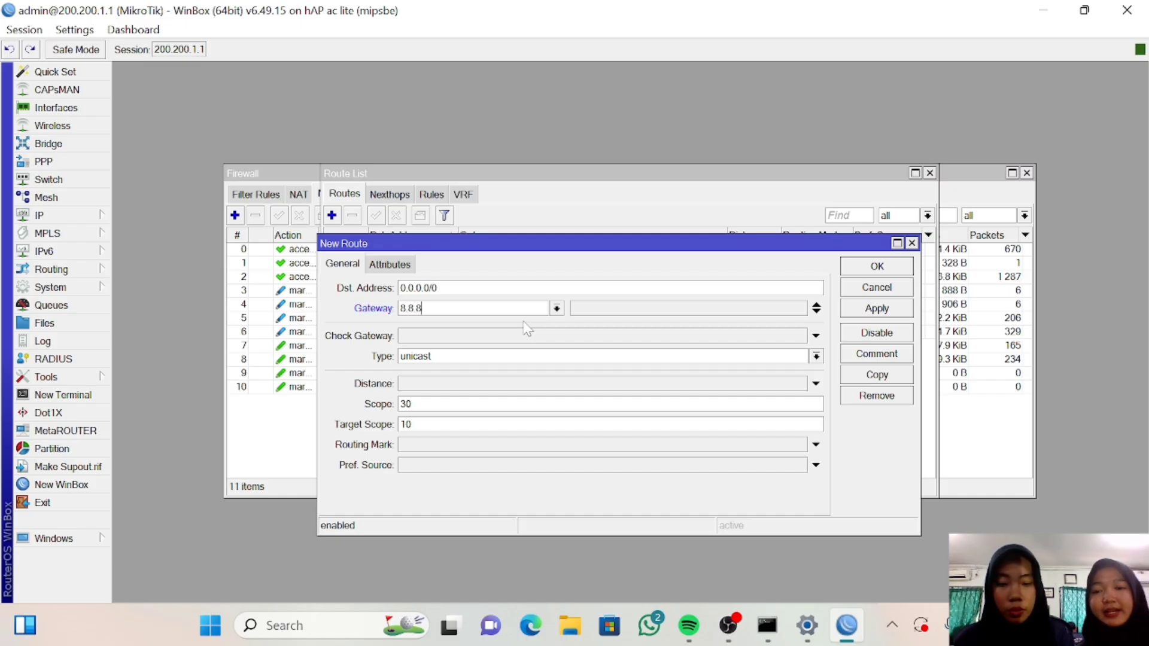
{"action": "type", "text": ".8"}
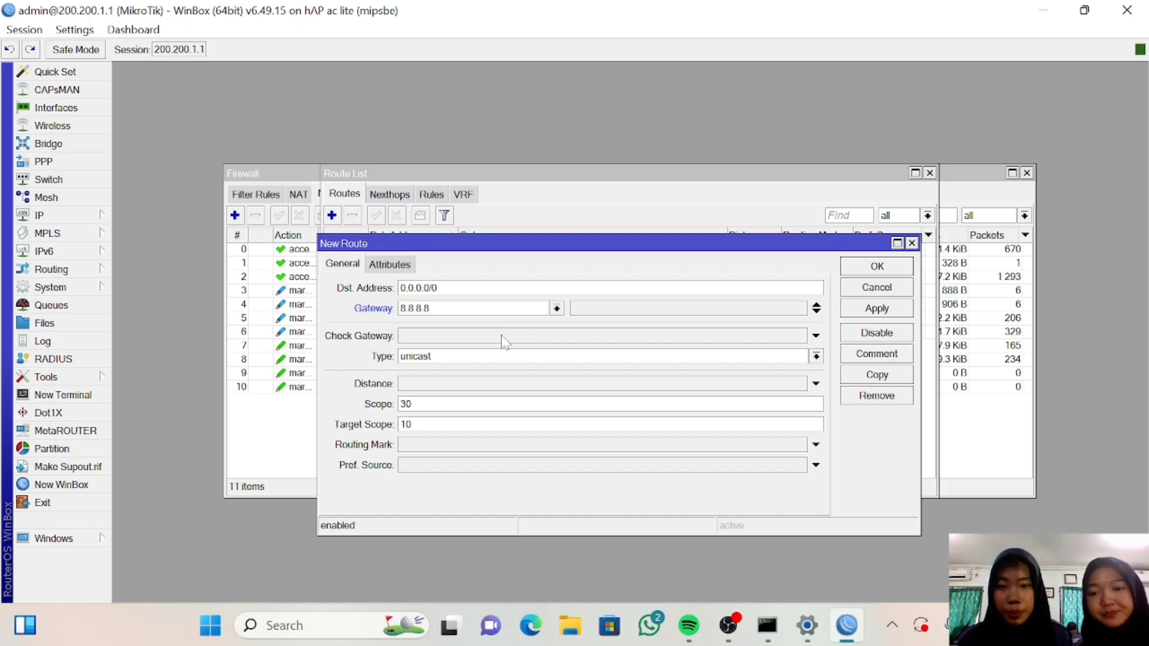
{"action": "left_click", "coordinate": [452, 340]}
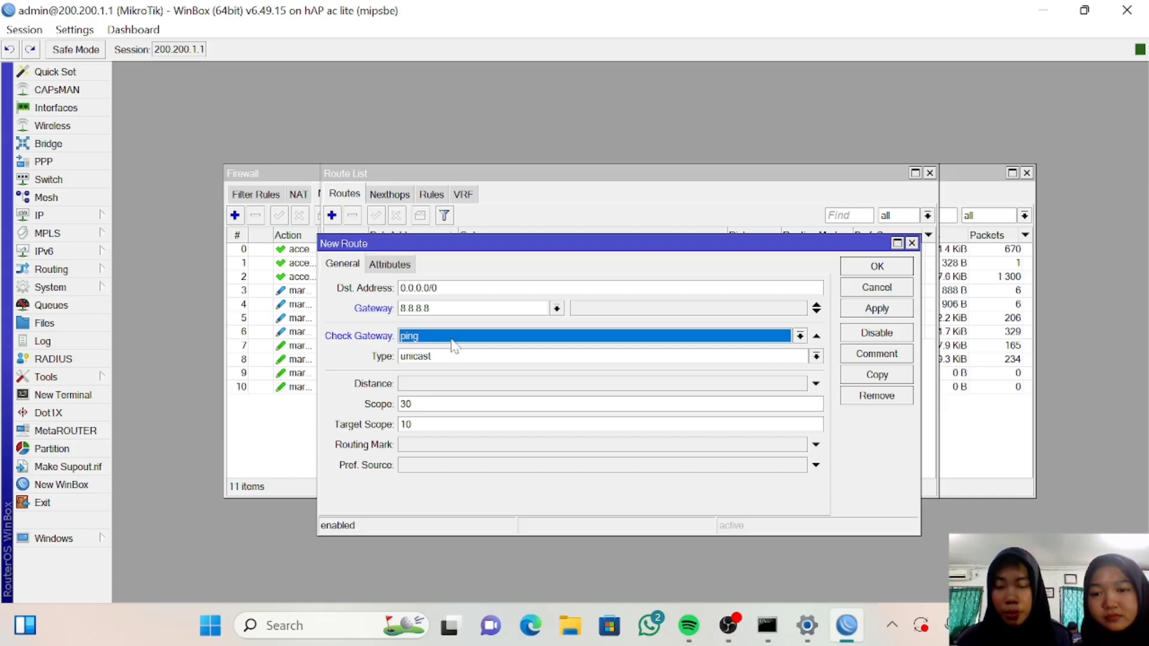
Set the default route's target scope to 30 and apply the route.
{"action": "left_click", "coordinate": [434, 423]}
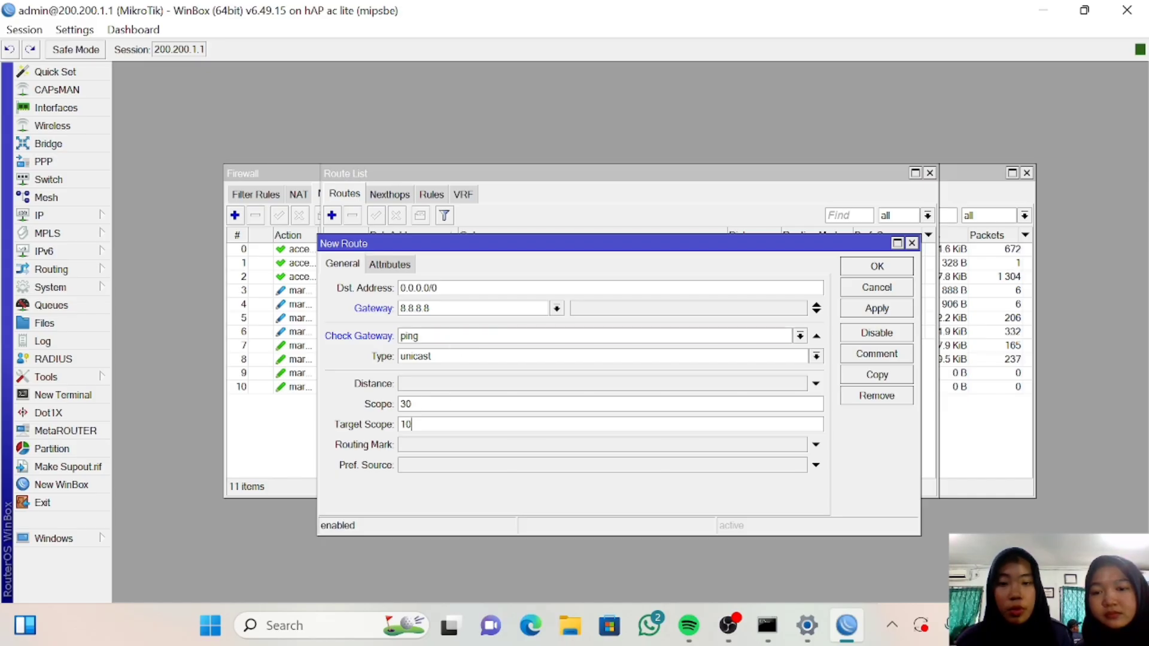
{"action": "double_click", "coordinate": [404, 424]}
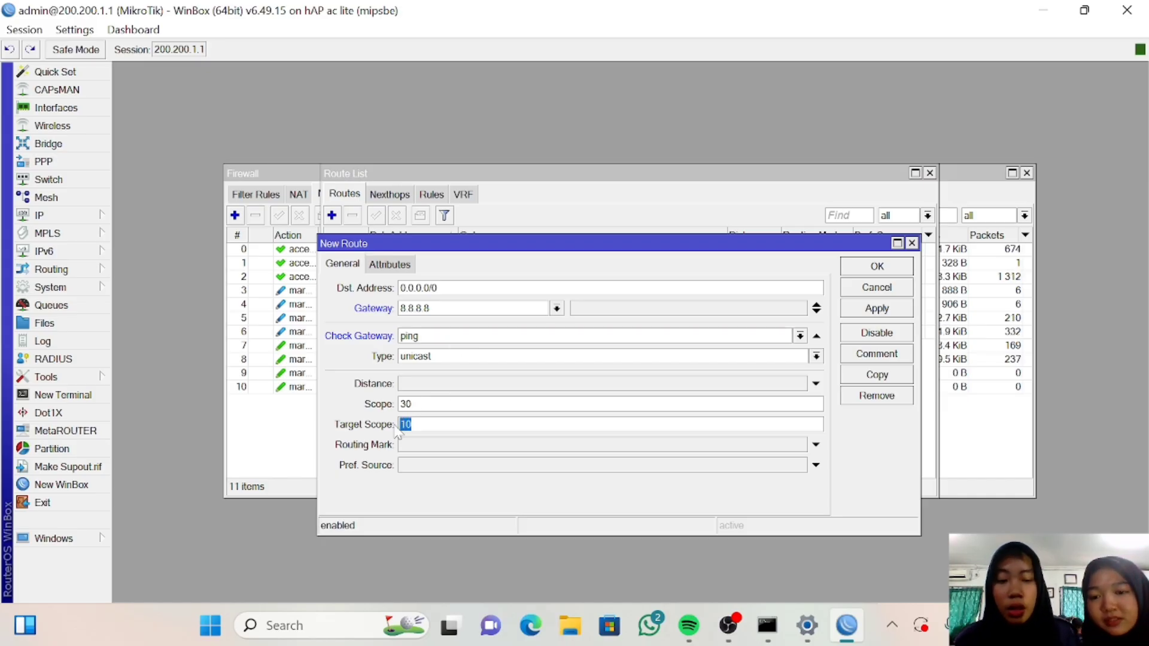
{"action": "key", "text": "BackSpace"}
{"action": "type", "text": "30"}
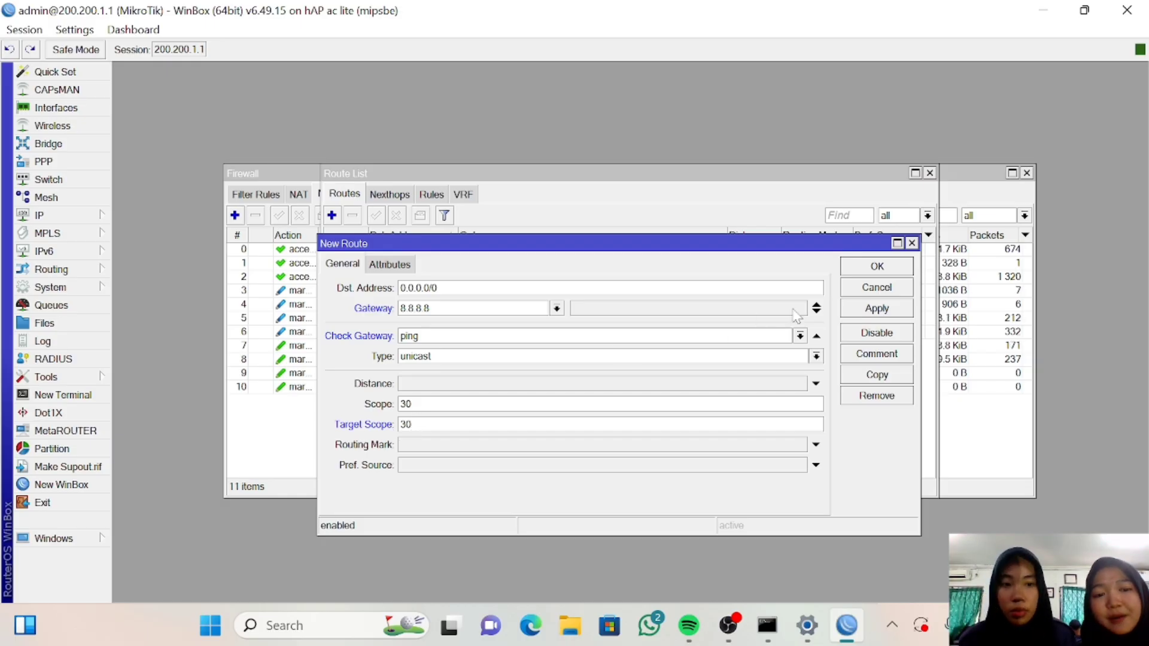
{"action": "left_click", "coordinate": [867, 310]}
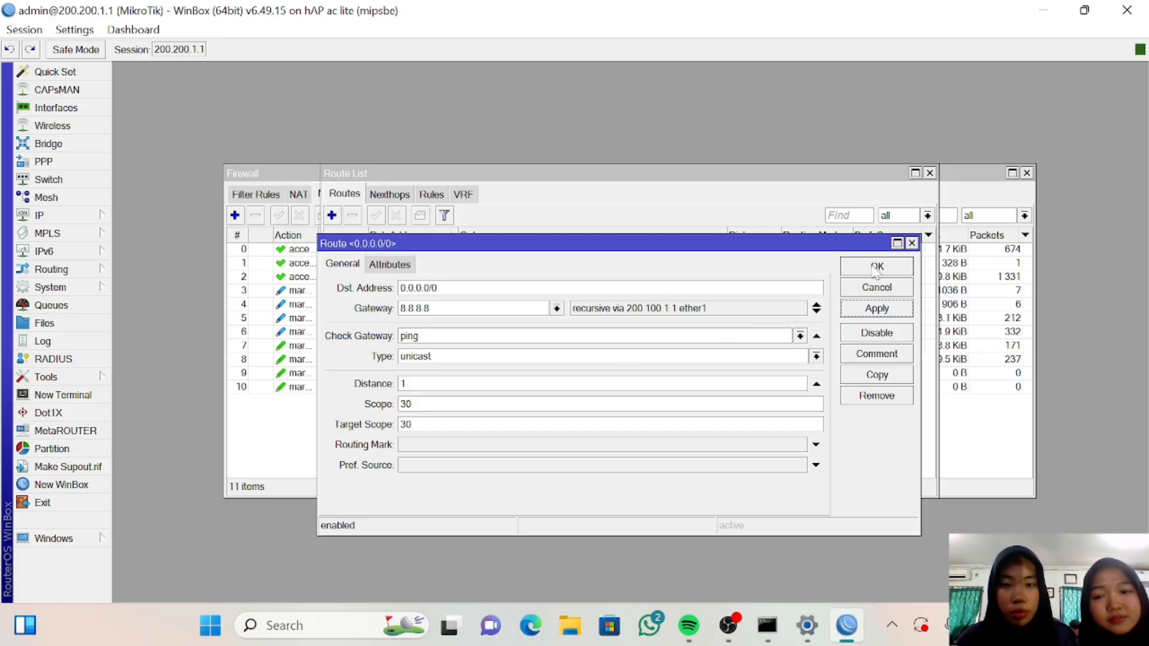
Save the open default route and start another 0.0.0.0/0 route with gateway 8.8.8.8 and ping as the gateway check.
{"action": "left_click", "coordinate": [874, 270]}
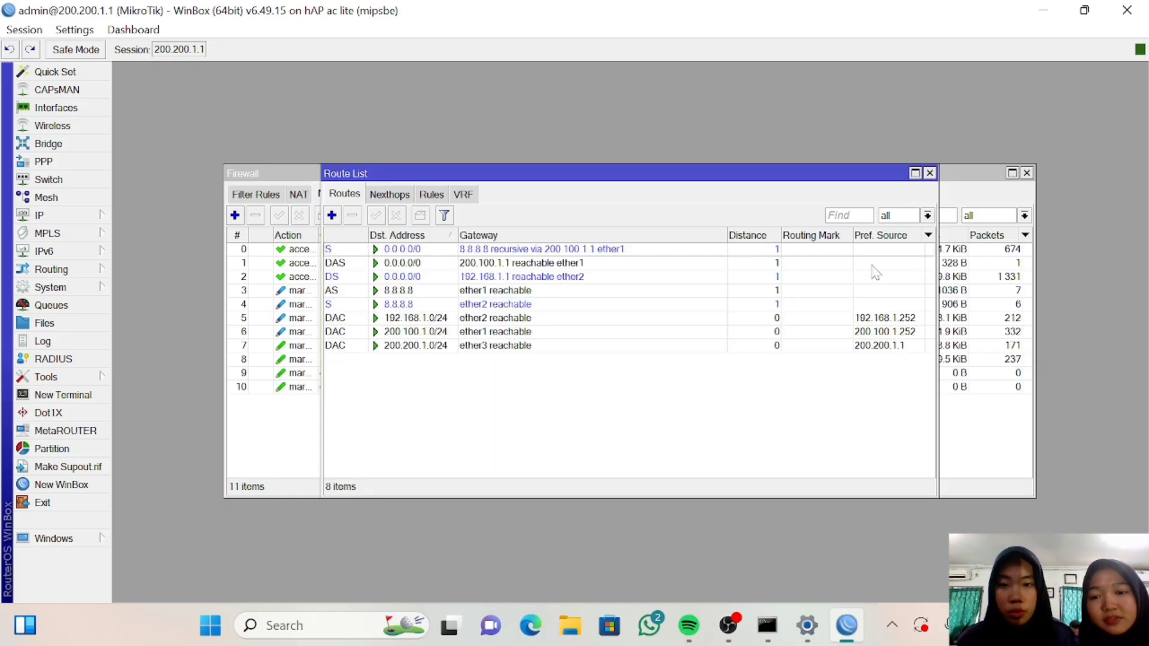
{"action": "left_click", "coordinate": [332, 216]}
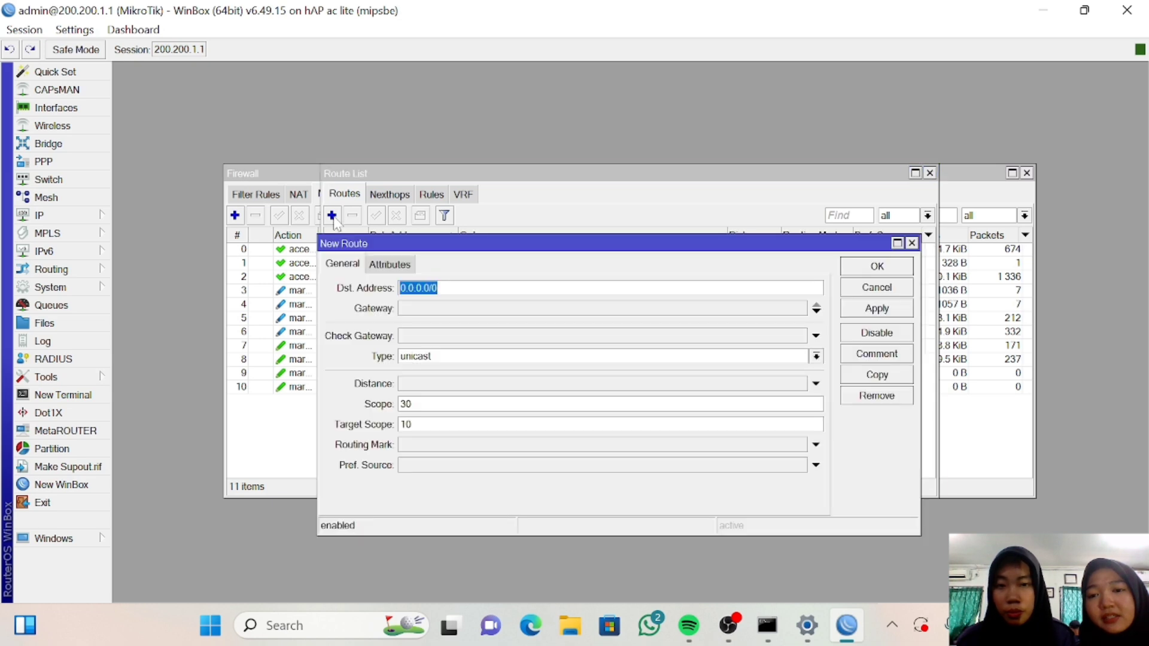
{"action": "left_click", "coordinate": [454, 309]}
{"action": "key", "text": "BackSpace"}
{"action": "type", "text": "8"}
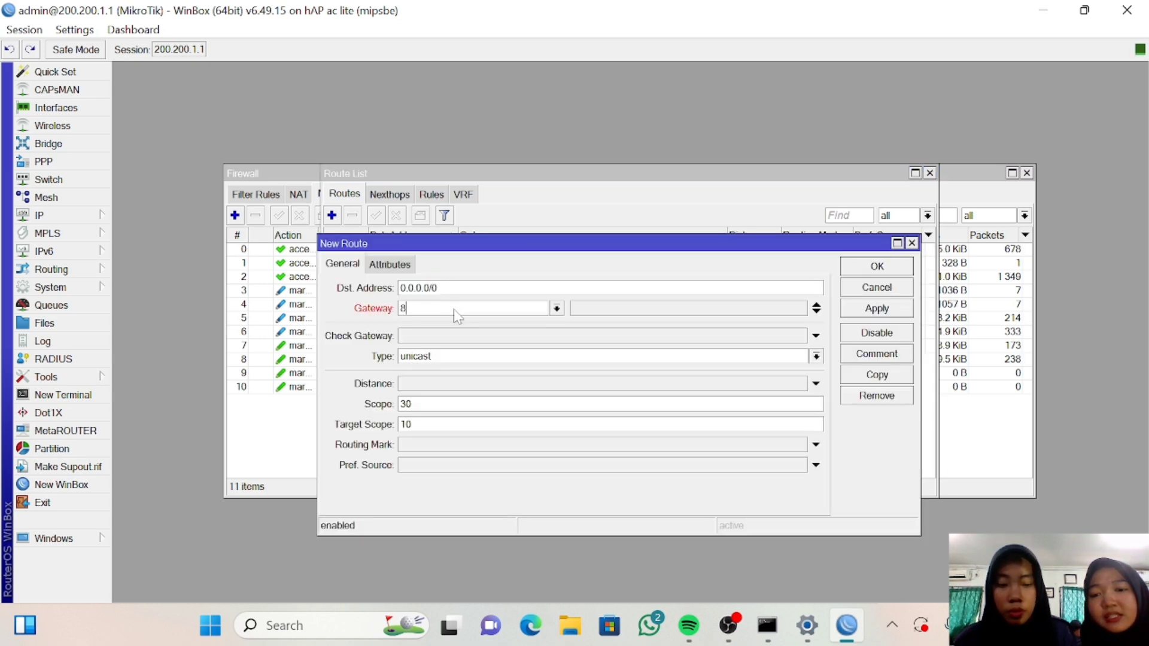
{"action": "type", "text": ".8.8"}
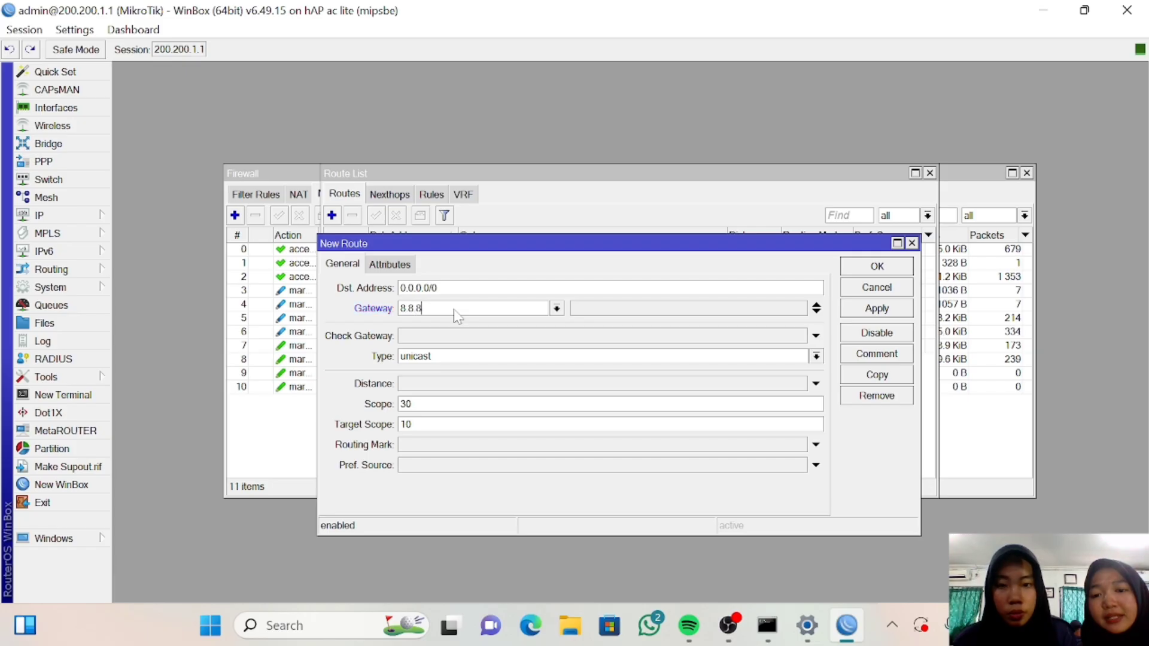
{"action": "type", "text": ".8"}
{"action": "left_click", "coordinate": [451, 335]}
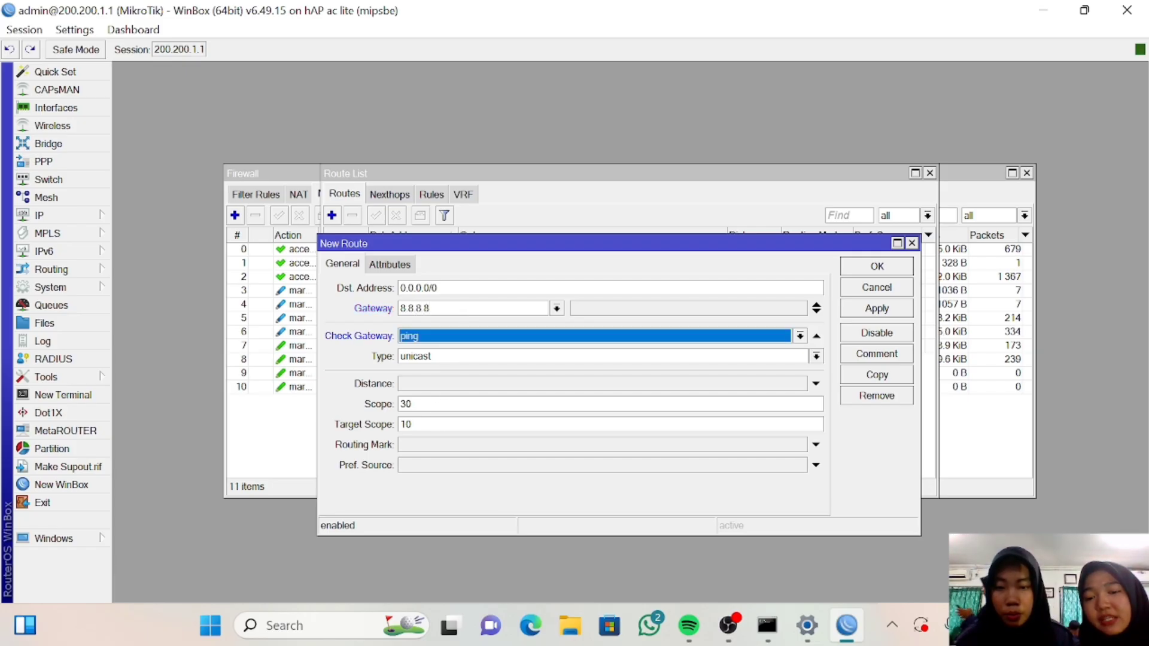
Set the new default route's target scope to 30 and routing mark to ke-ISP2, and save the route.
{"action": "left_click", "coordinate": [412, 424]}
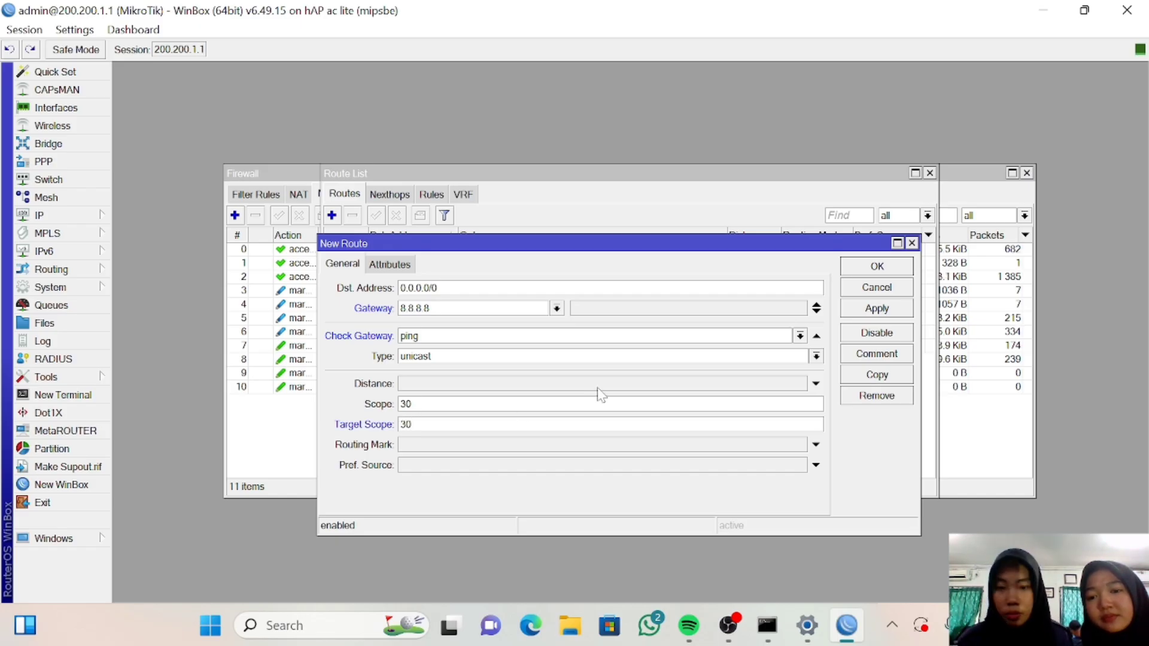
{"action": "left_click", "coordinate": [462, 448]}
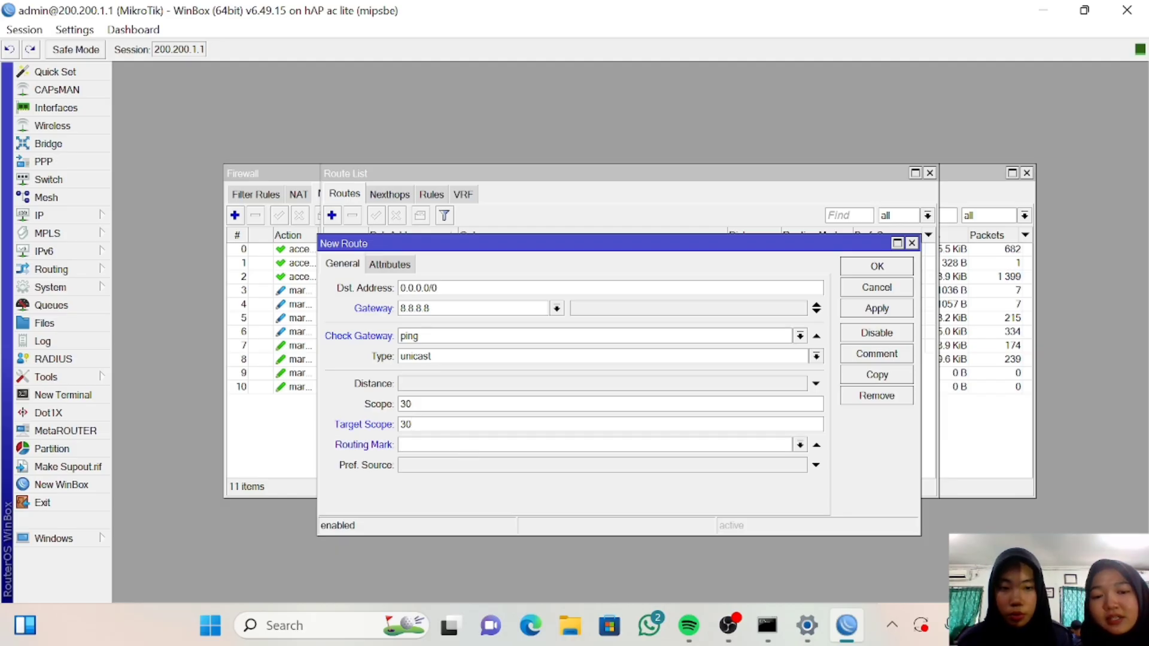
{"action": "left_click", "coordinate": [800, 444]}
{"action": "left_click", "coordinate": [718, 485]}
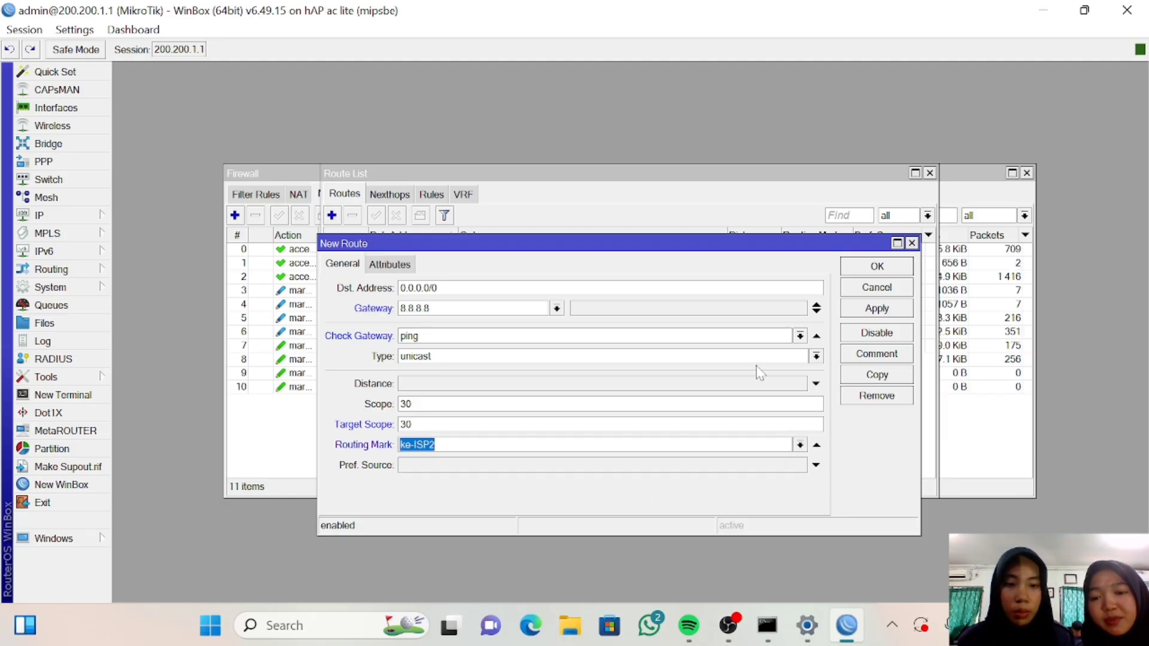
{"action": "left_click", "coordinate": [861, 310]}
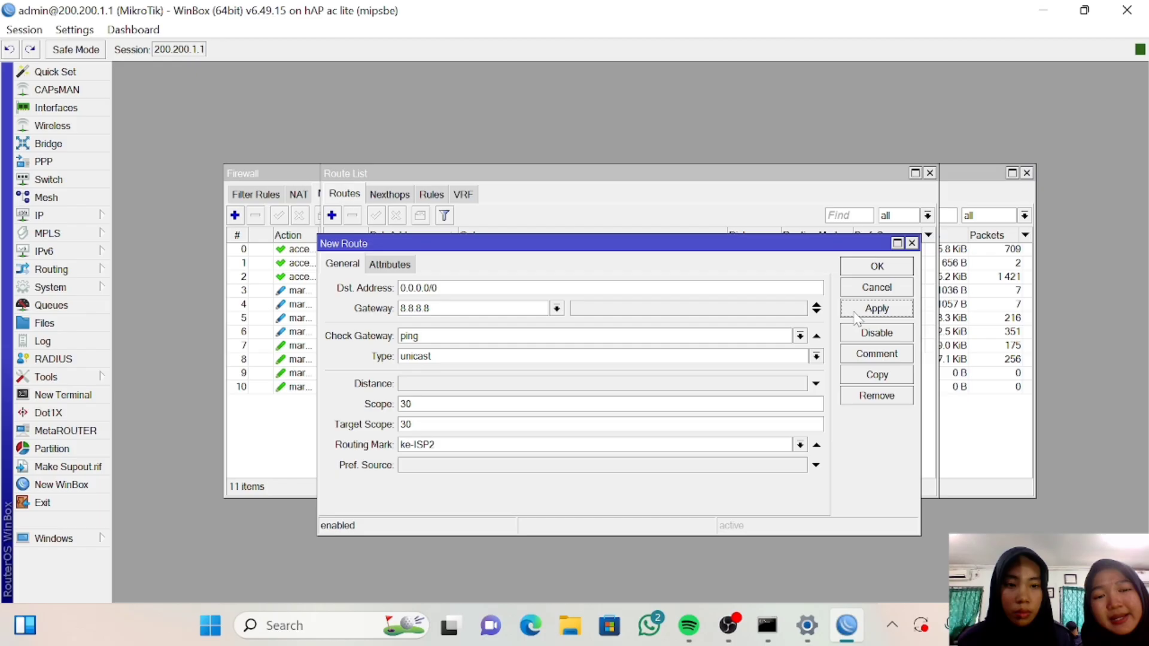
{"action": "left_click", "coordinate": [868, 269]}
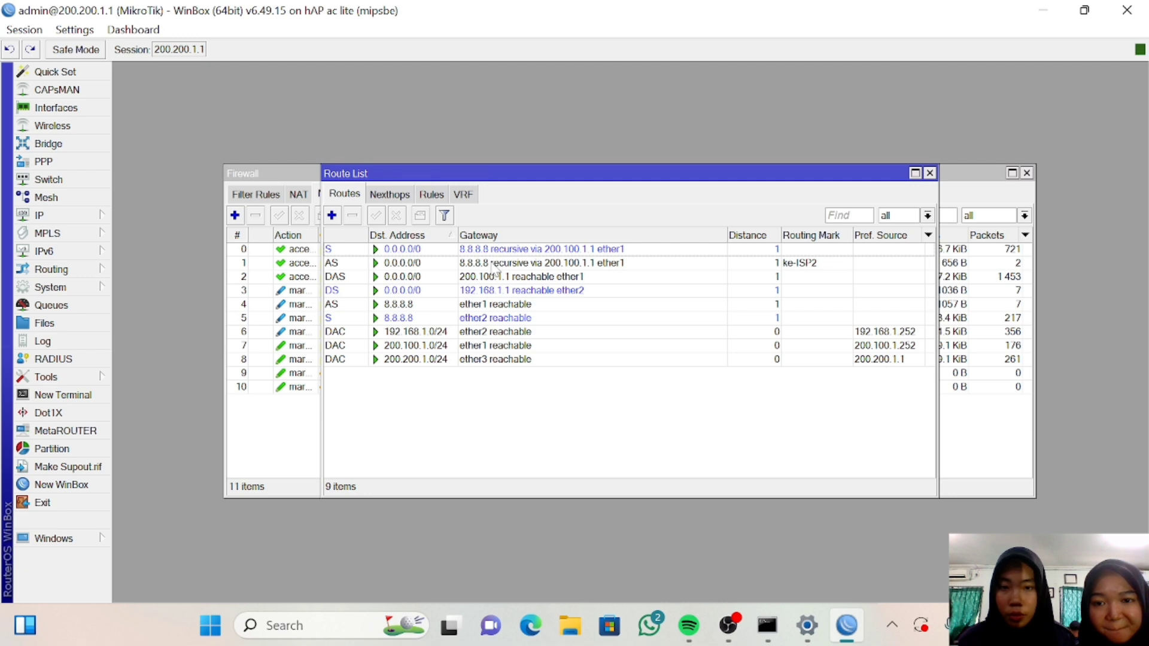
Assign routing mark ke-ISP1 to the unmarked default route via 8.8.8.8 and save it.
{"action": "double_click", "coordinate": [513, 250]}
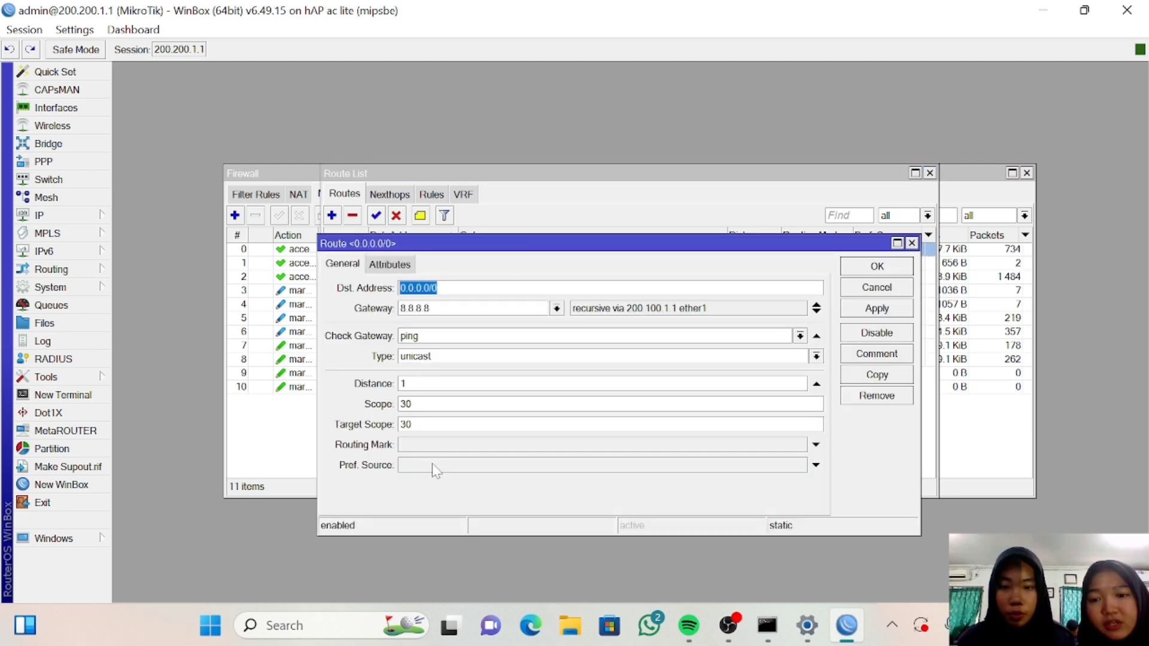
{"action": "left_click", "coordinate": [434, 446]}
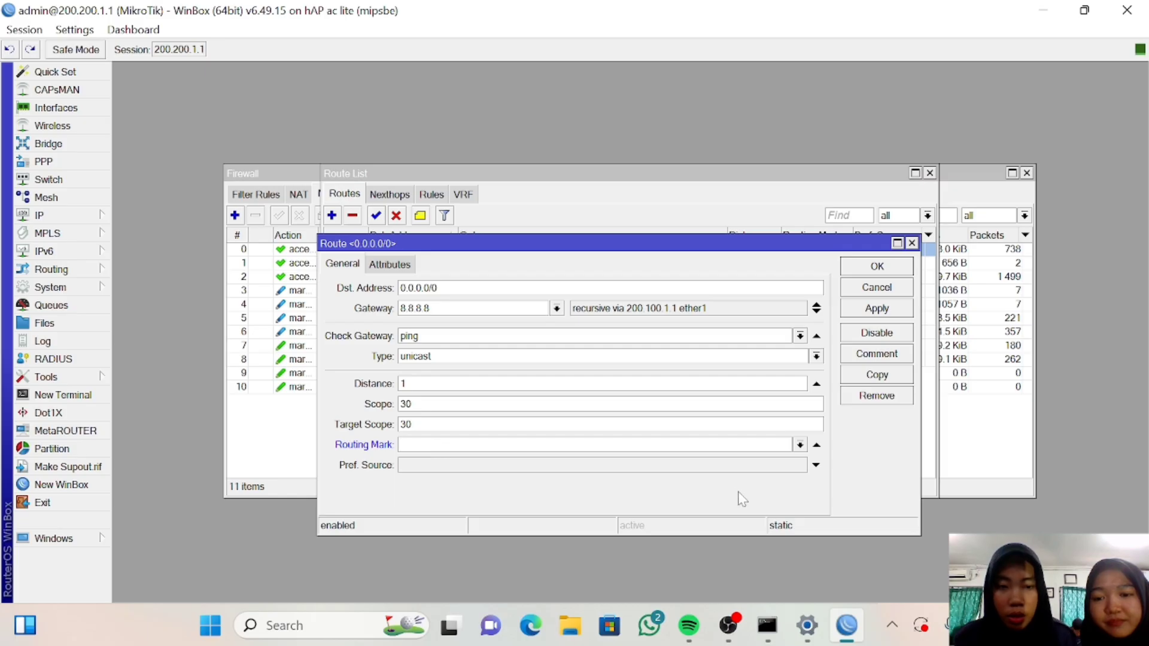
{"action": "left_click", "coordinate": [800, 446]}
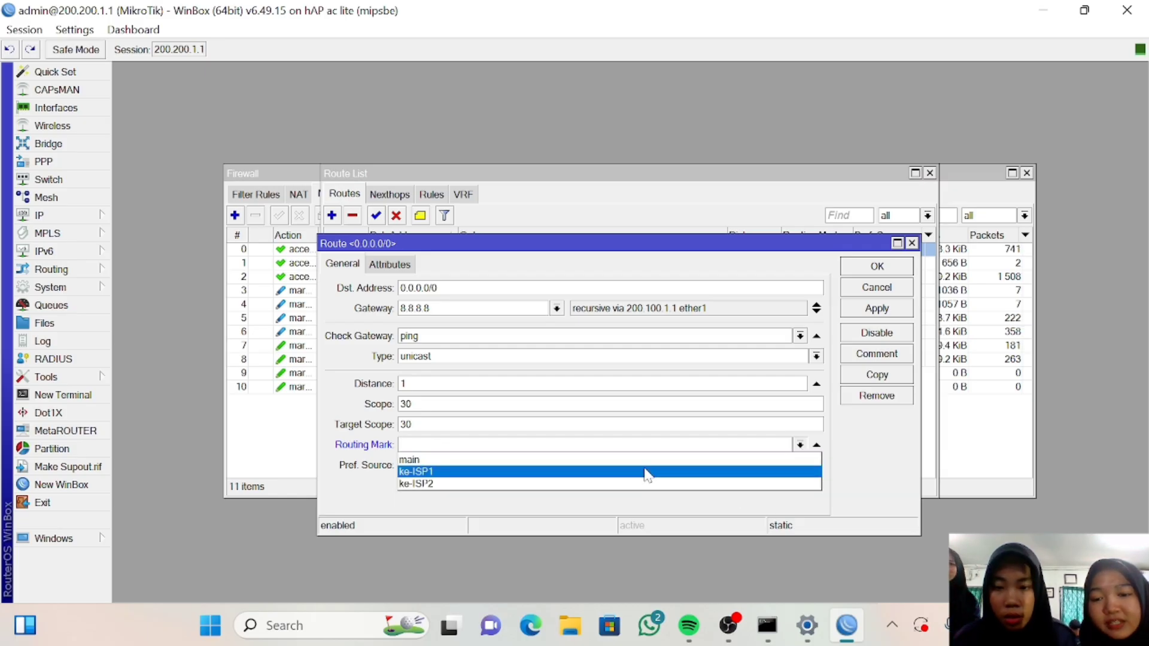
{"action": "left_click", "coordinate": [646, 472]}
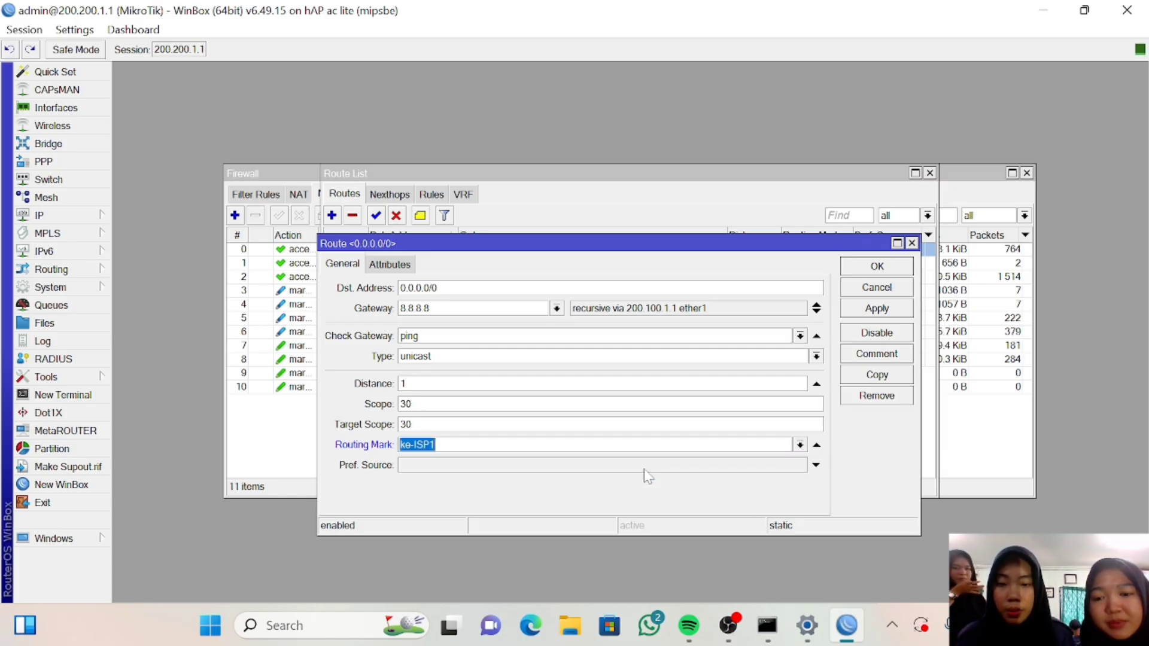
{"action": "left_click", "coordinate": [854, 315]}
{"action": "left_click", "coordinate": [876, 267]}
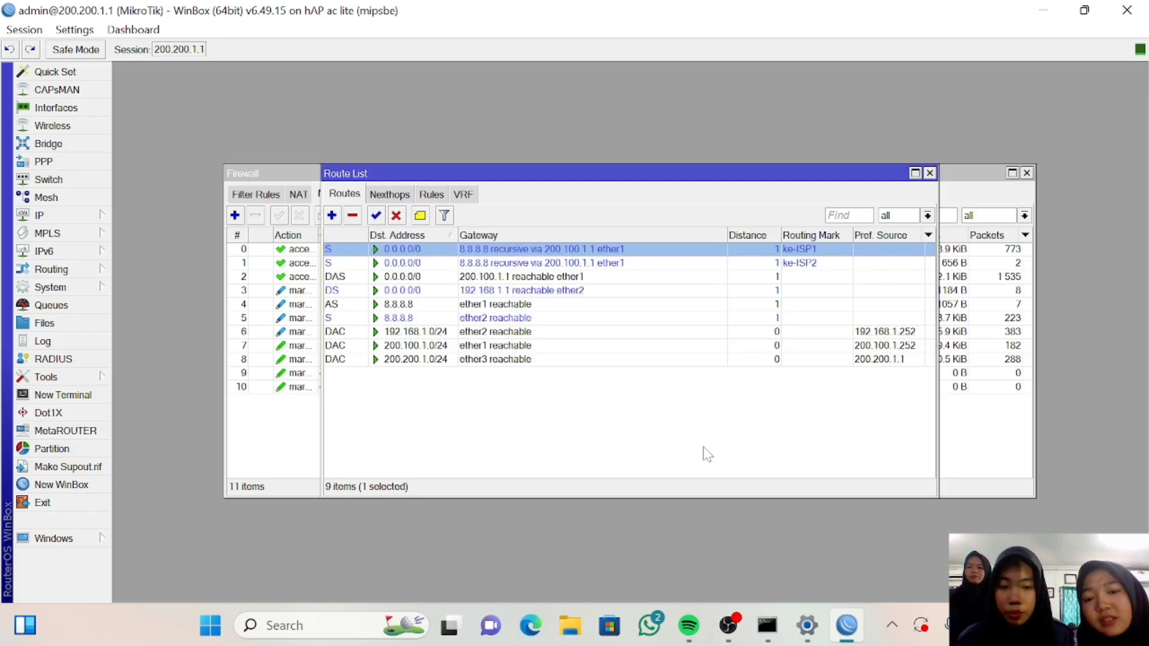
Review the firewall mangle rules and open the interface list to examine traffic on the Ethernet ports.
{"action": "left_click", "coordinate": [279, 176]}
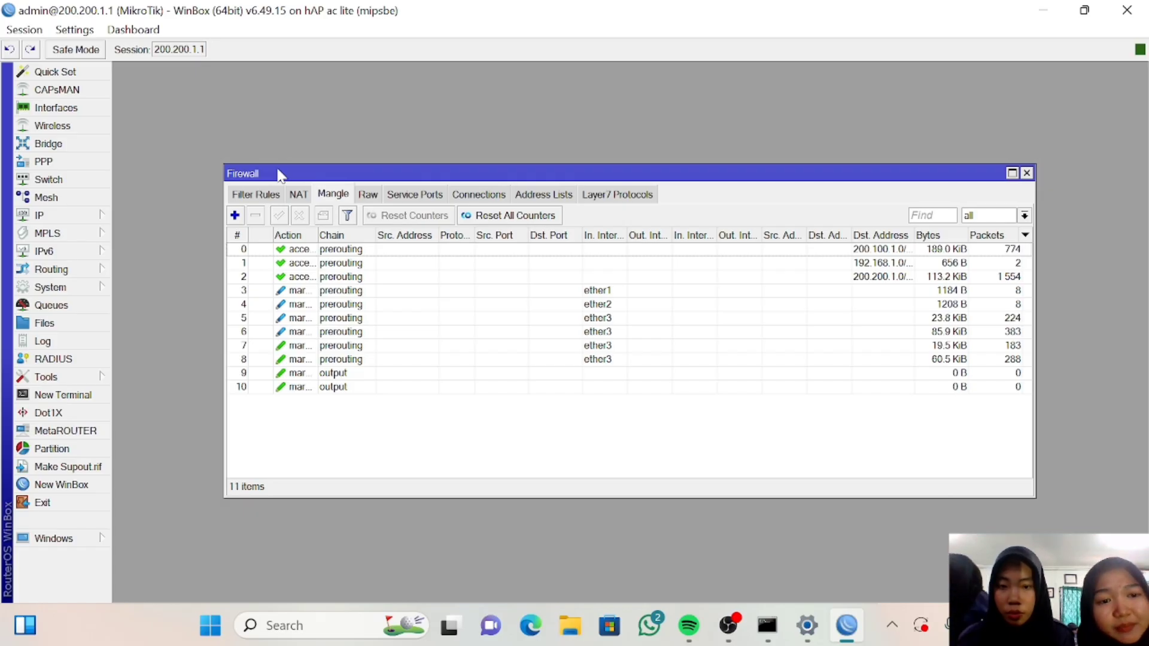
{"action": "left_click", "coordinate": [90, 109]}
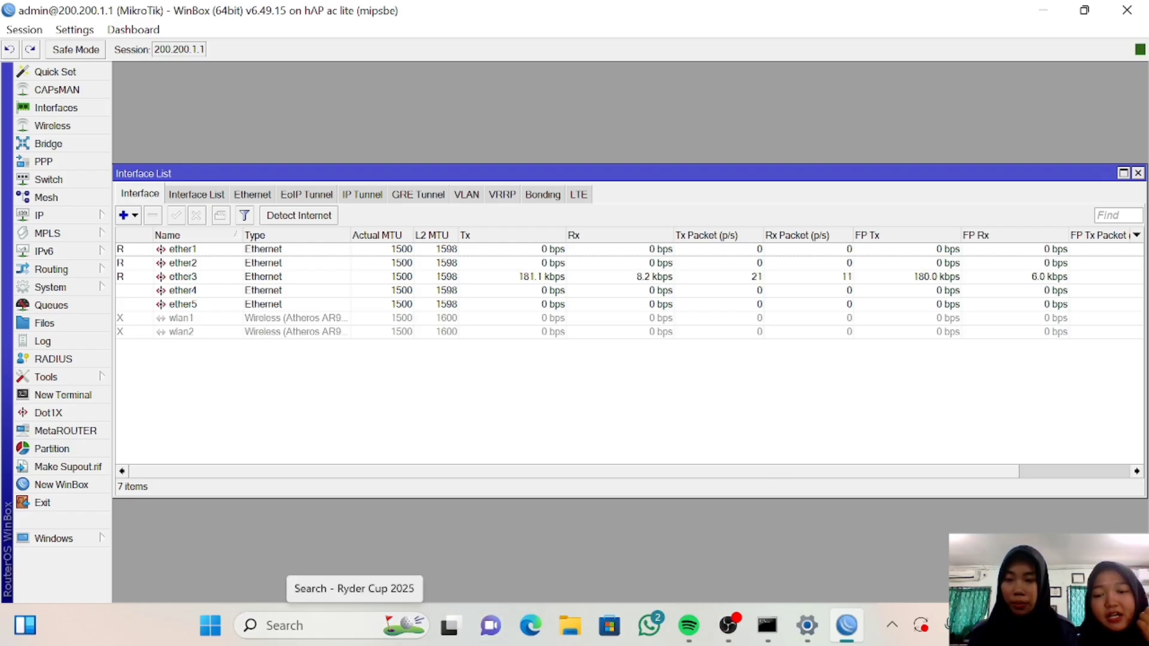
Switch to Google Chrome with the profile that has a photo and load youtube.com.
{"action": "left_click", "coordinate": [323, 627]}
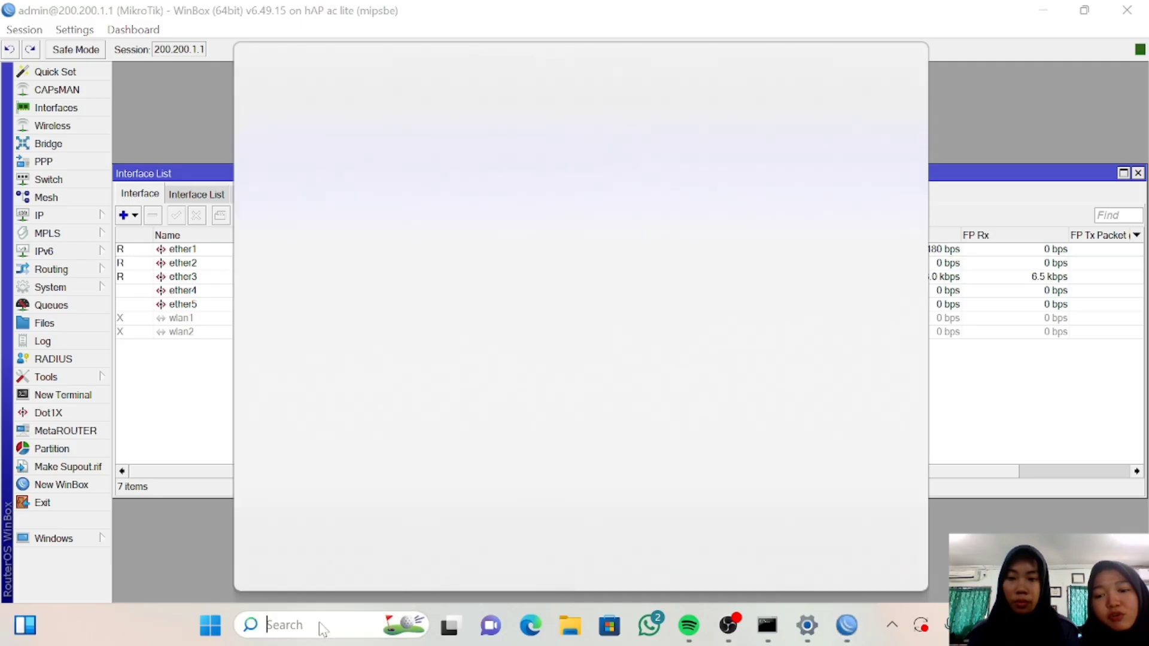
{"action": "type", "text": "g"}
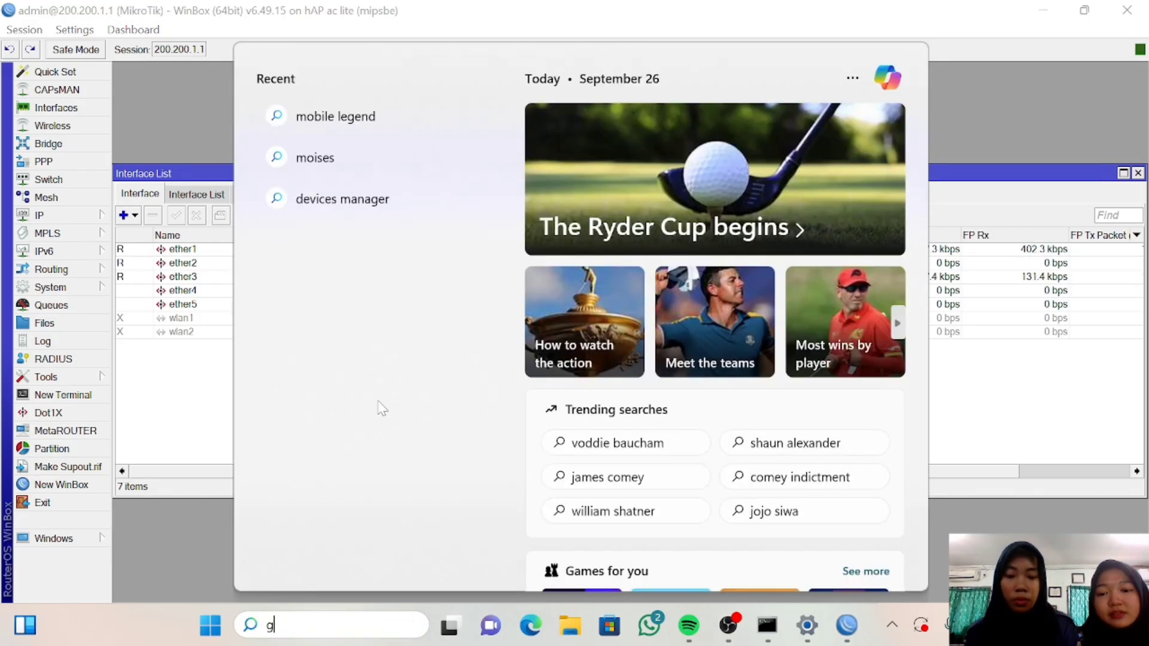
{"action": "type", "text": "oo"}
{"action": "key", "text": "Escape"}
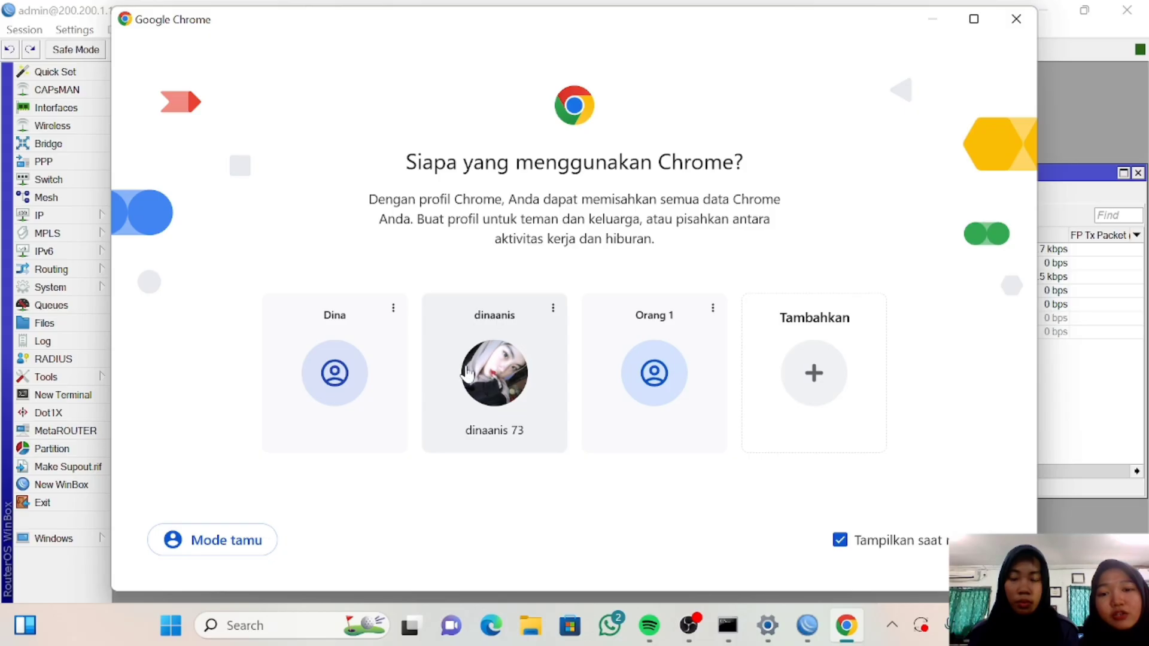
{"action": "left_click", "coordinate": [466, 372]}
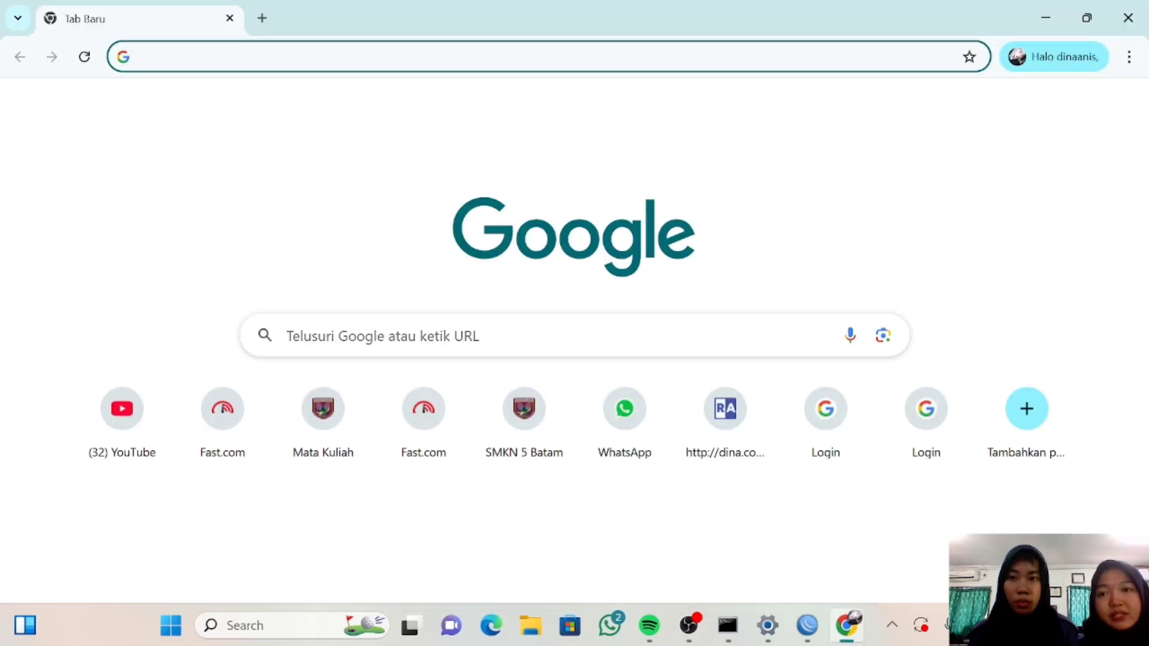
{"action": "type", "text": "y"}
{"action": "key", "text": "Return"}
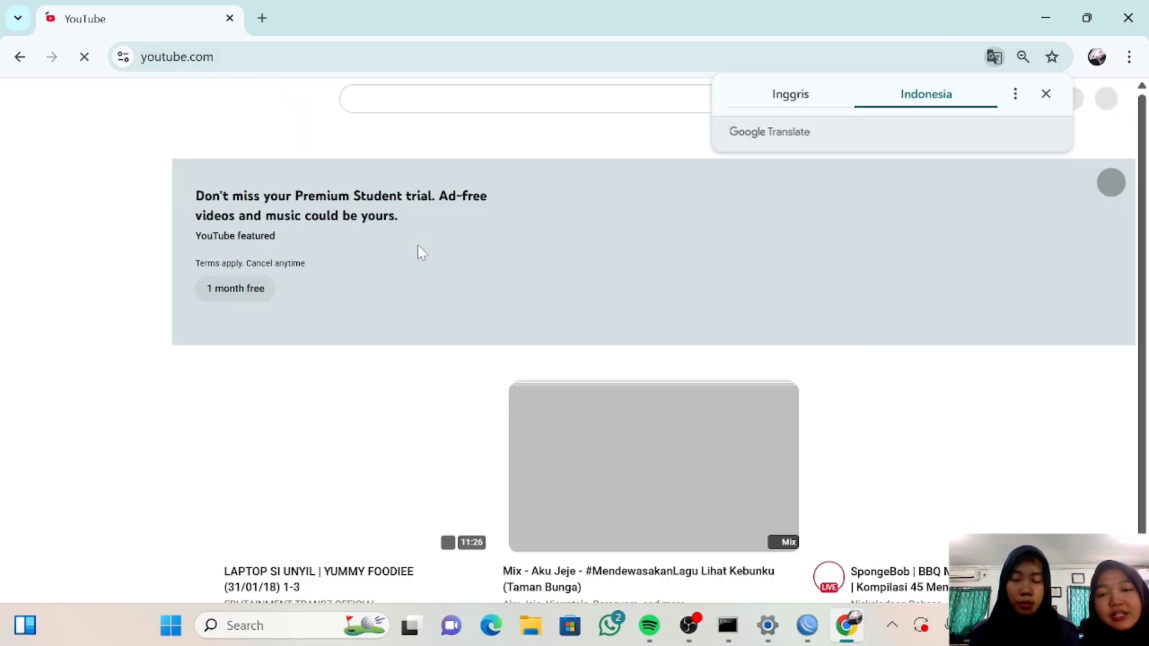
Play the Barbie Dreamhouse marathon video from the YouTube home feed to generate streaming traffic.
{"action": "scroll", "coordinate": [418, 248], "scroll_direction": "down", "scroll_amount": 4}
{"action": "scroll", "coordinate": [418, 248], "scroll_direction": "up", "scroll_amount": 1}
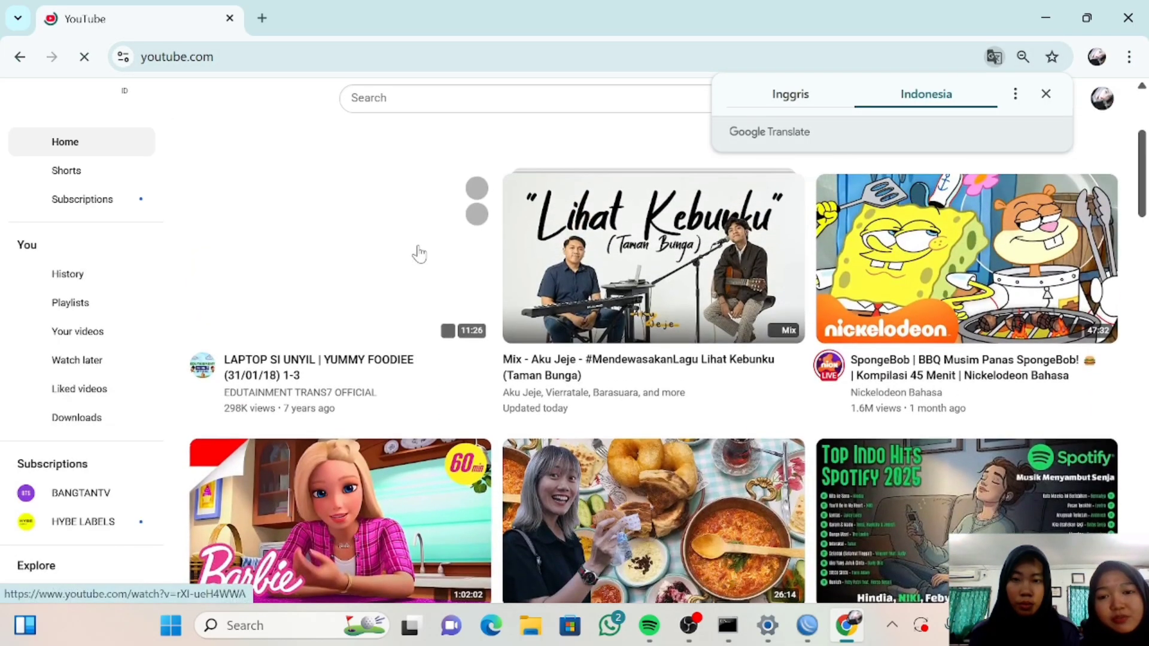
{"action": "scroll", "coordinate": [422, 257], "scroll_direction": "down", "scroll_amount": 2}
{"action": "left_click", "coordinate": [401, 365]}
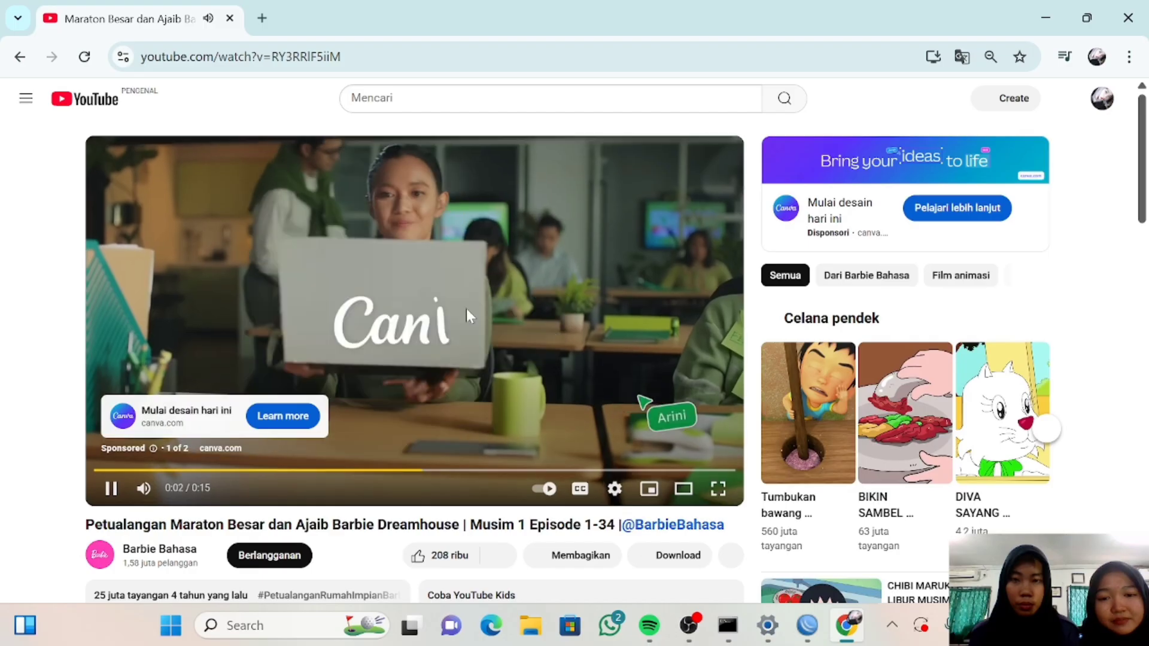
{"action": "left_click", "coordinate": [465, 308]}
Search for debian 12 in a new browser tab and open the Debian download page from the results.
{"action": "left_click", "coordinate": [262, 18]}
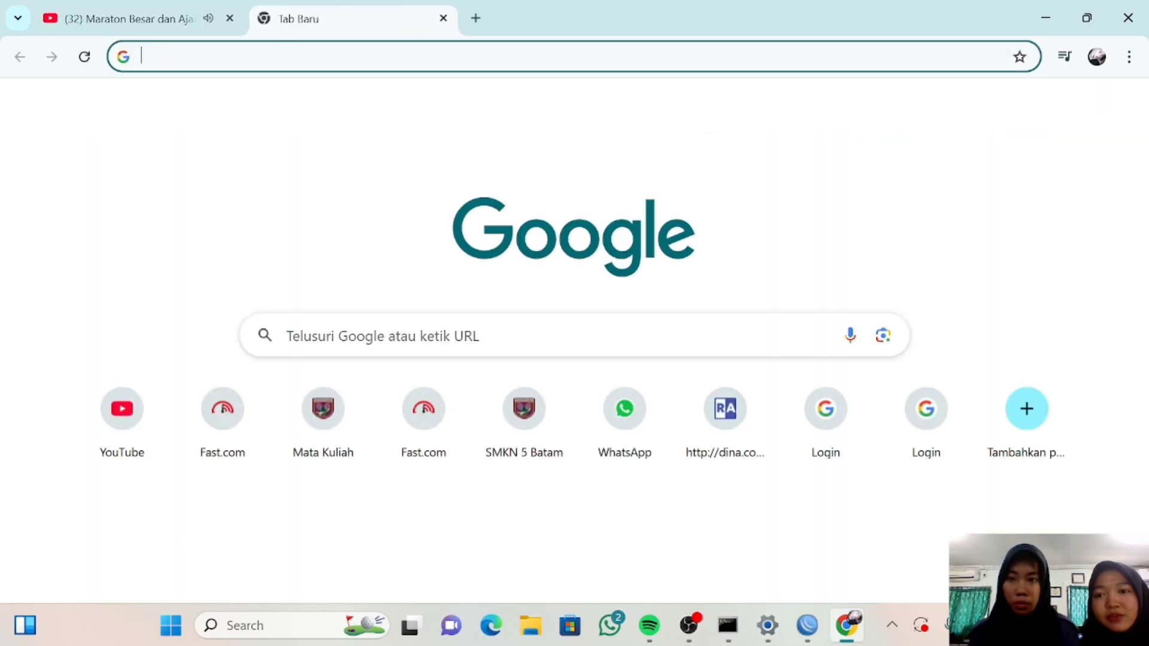
{"action": "type", "text": "de"}
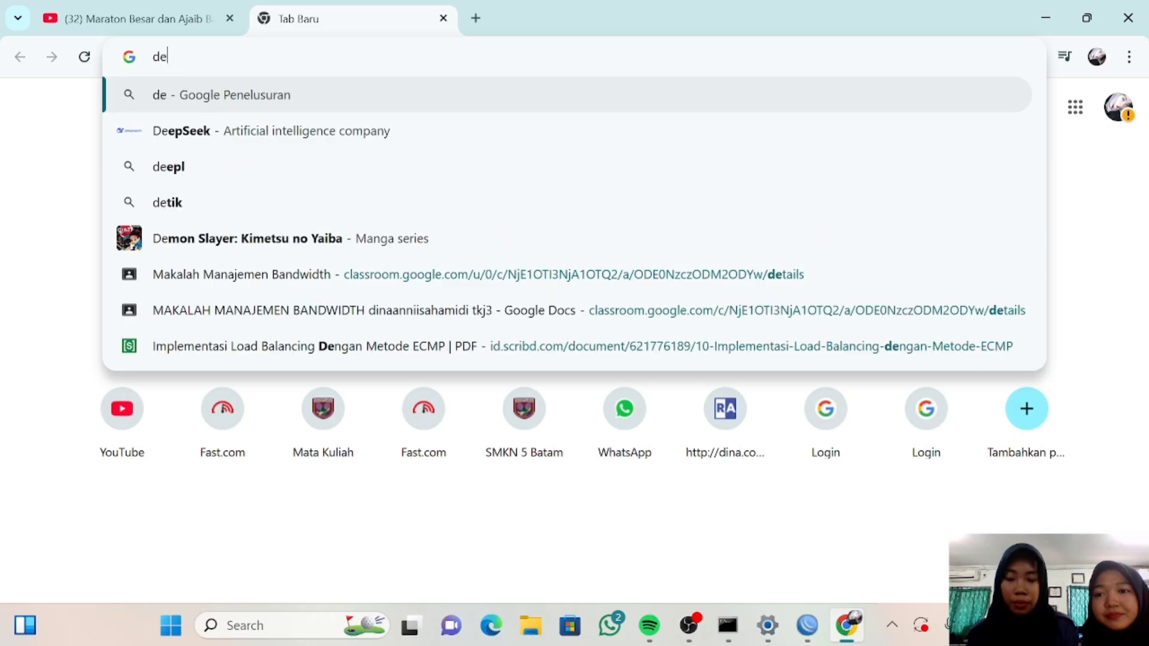
{"action": "type", "text": "bian"}
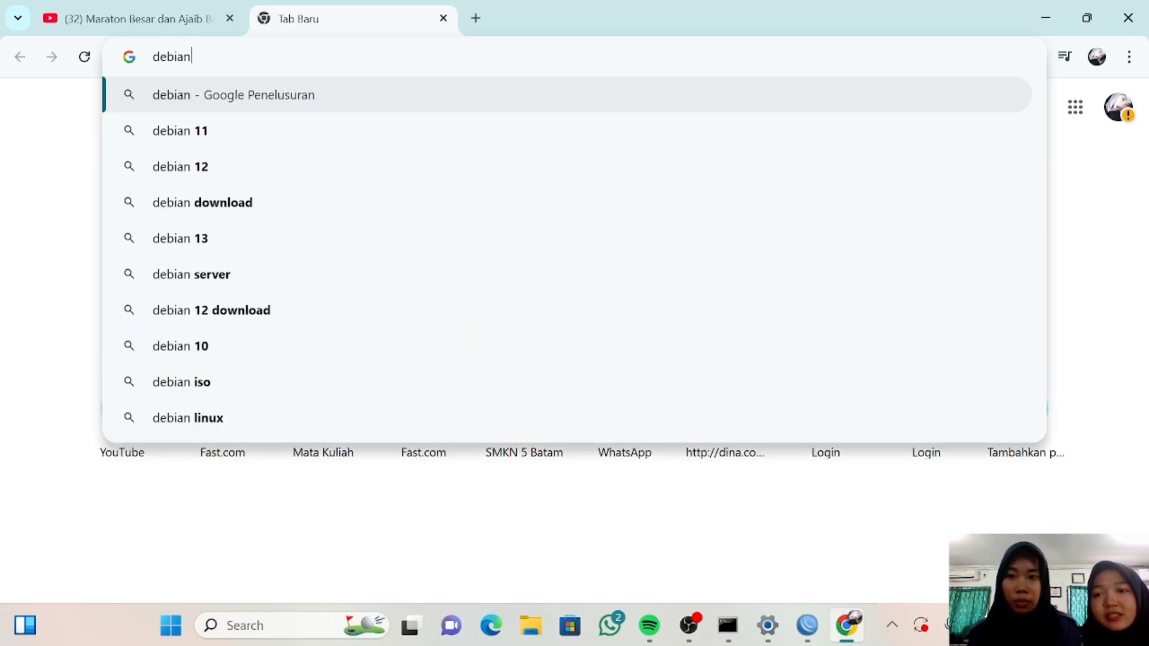
{"action": "left_click", "coordinate": [311, 163]}
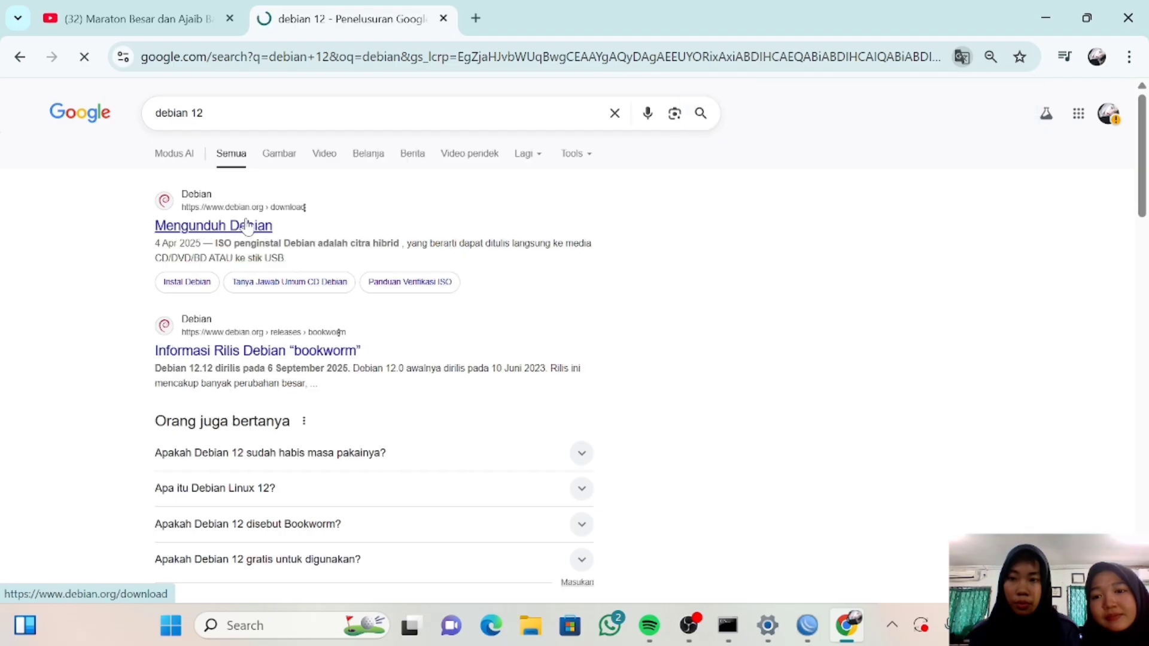
{"action": "left_click", "coordinate": [250, 225]}
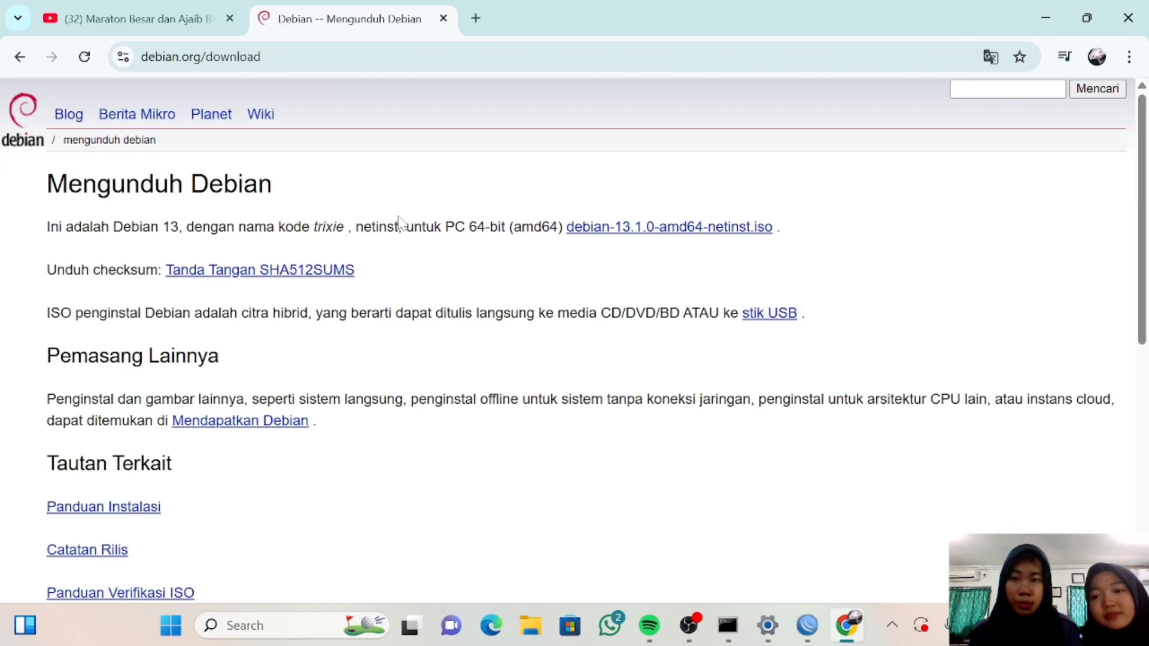
Start downloading debian-13.1.0-amd64-netinst.iso and open the full download history to examine its progress.
{"action": "left_click", "coordinate": [656, 230]}
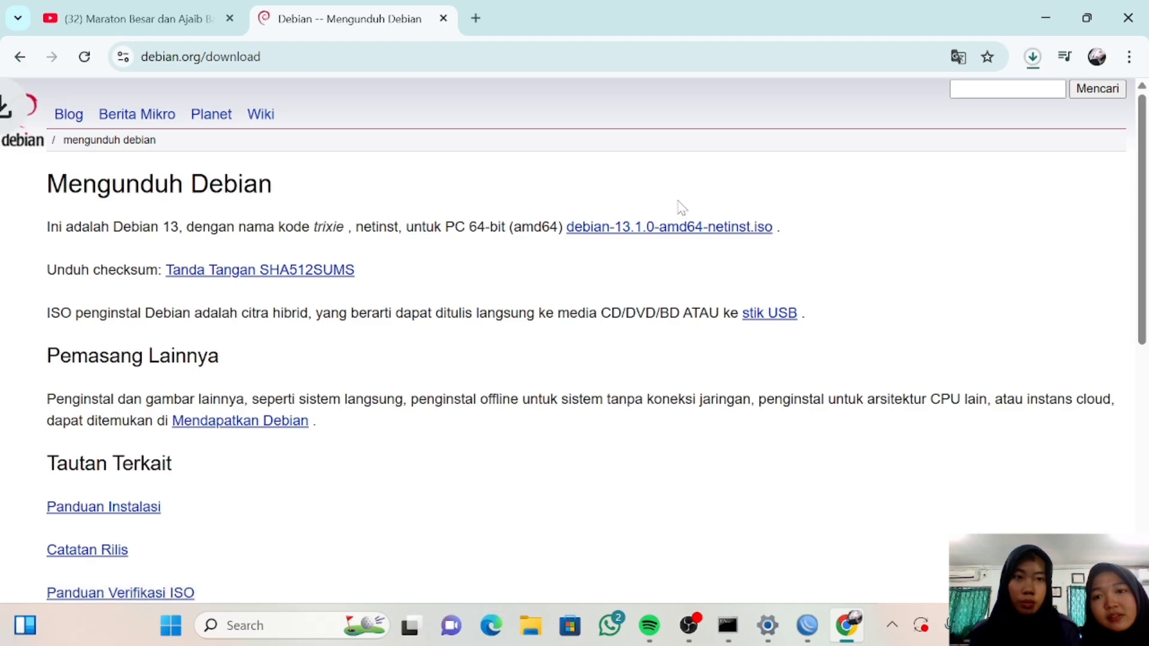
{"action": "left_click", "coordinate": [1041, 57]}
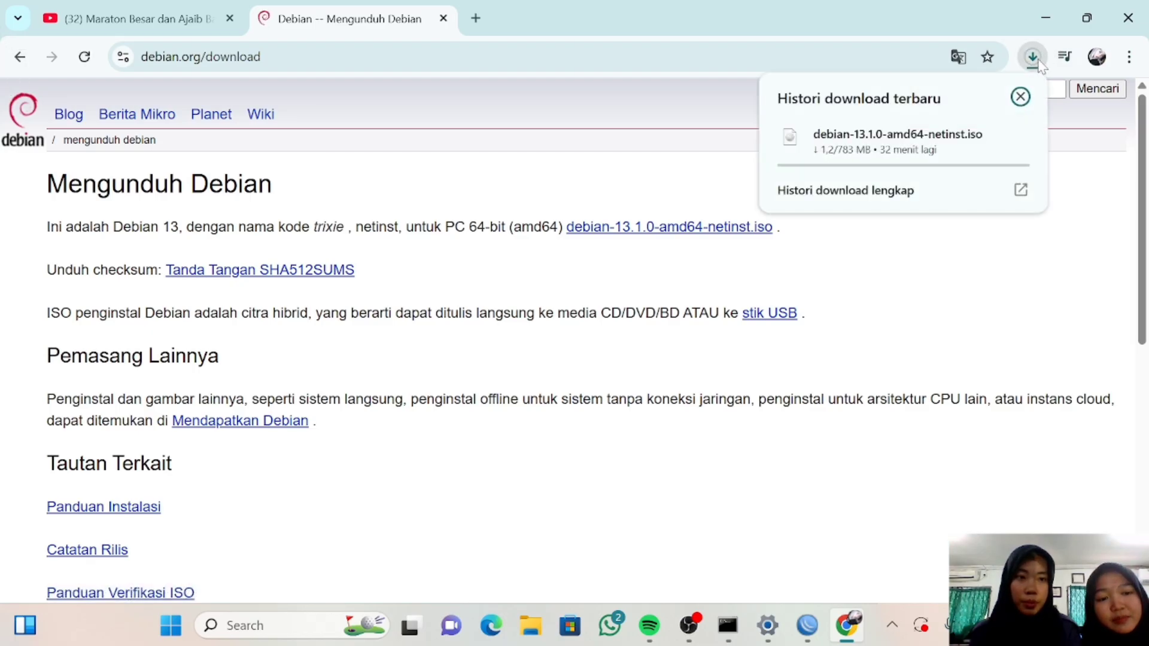
{"action": "left_click", "coordinate": [1032, 189]}
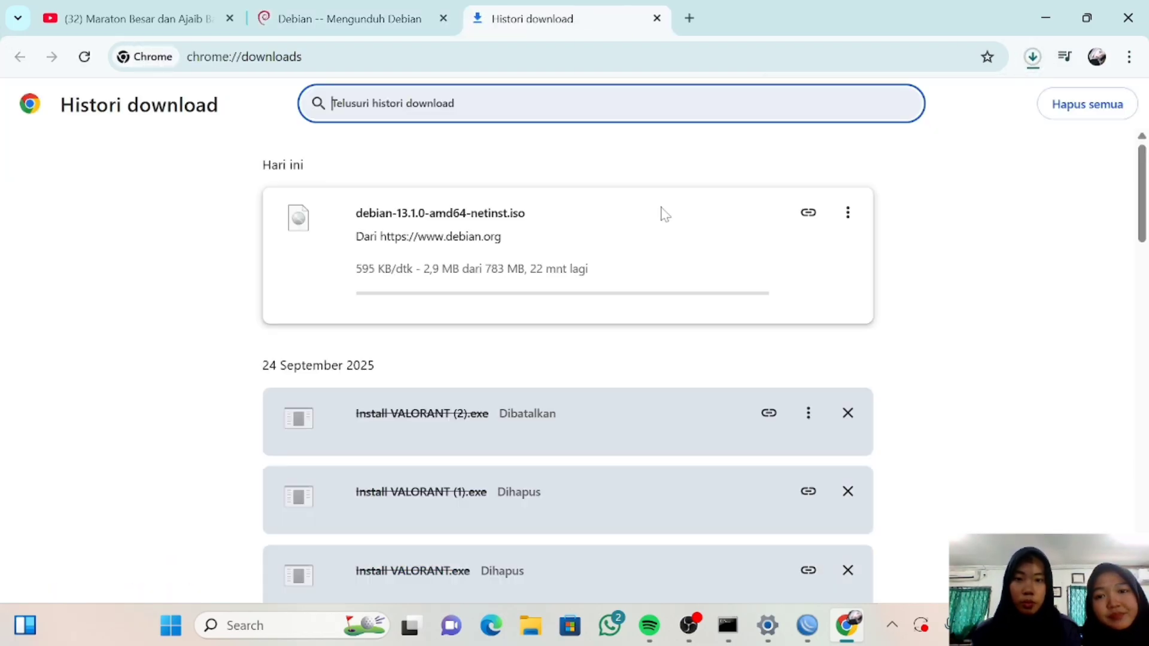